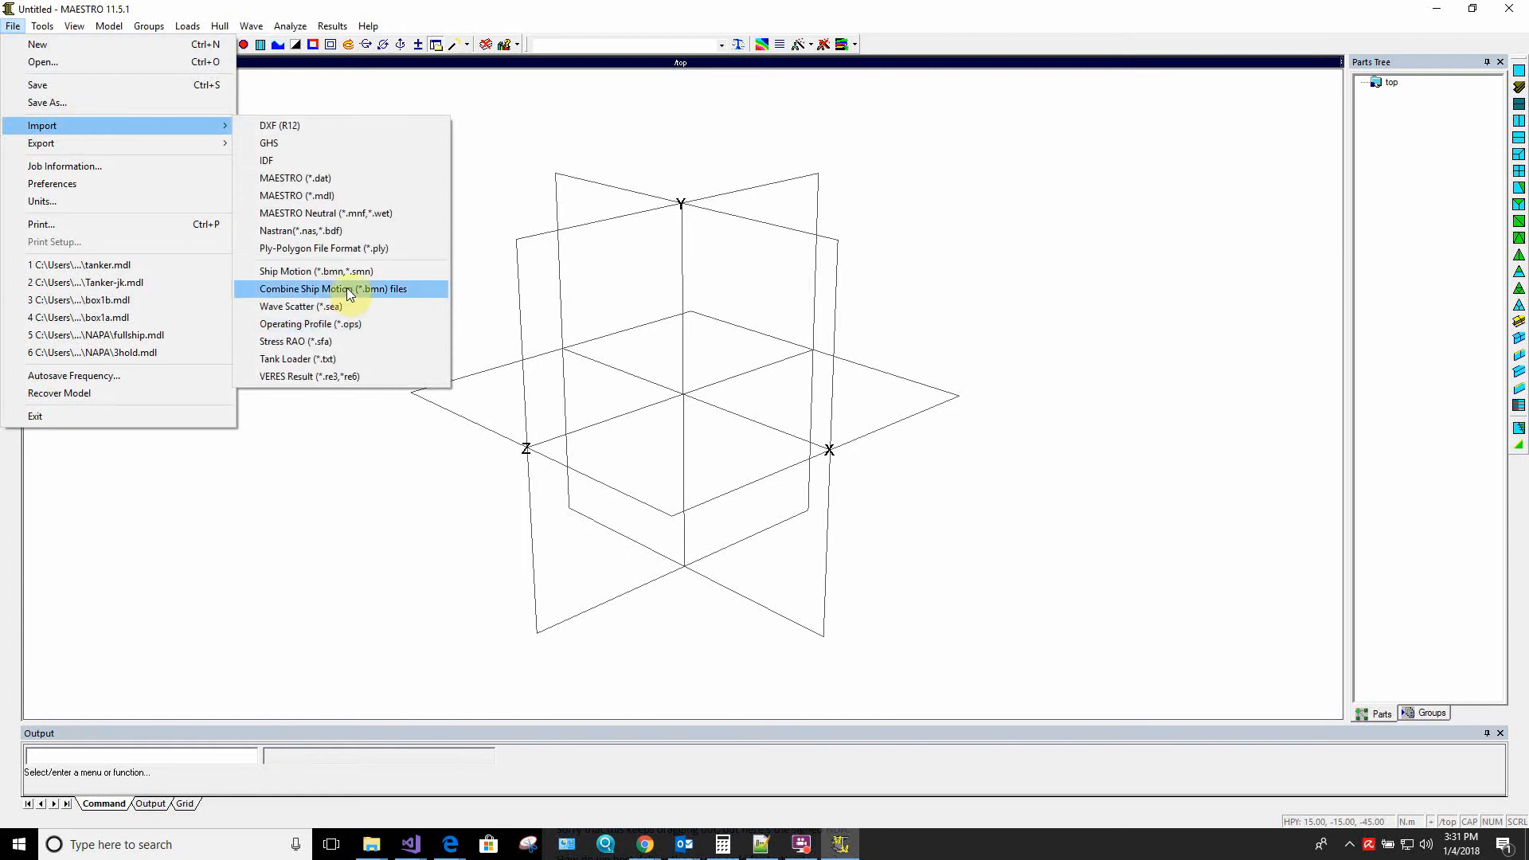
Choose tanker.bdf for a Nastran import as a Global module with nodal coordinates transformed
{"action": "left_click", "coordinate": [348, 232]}
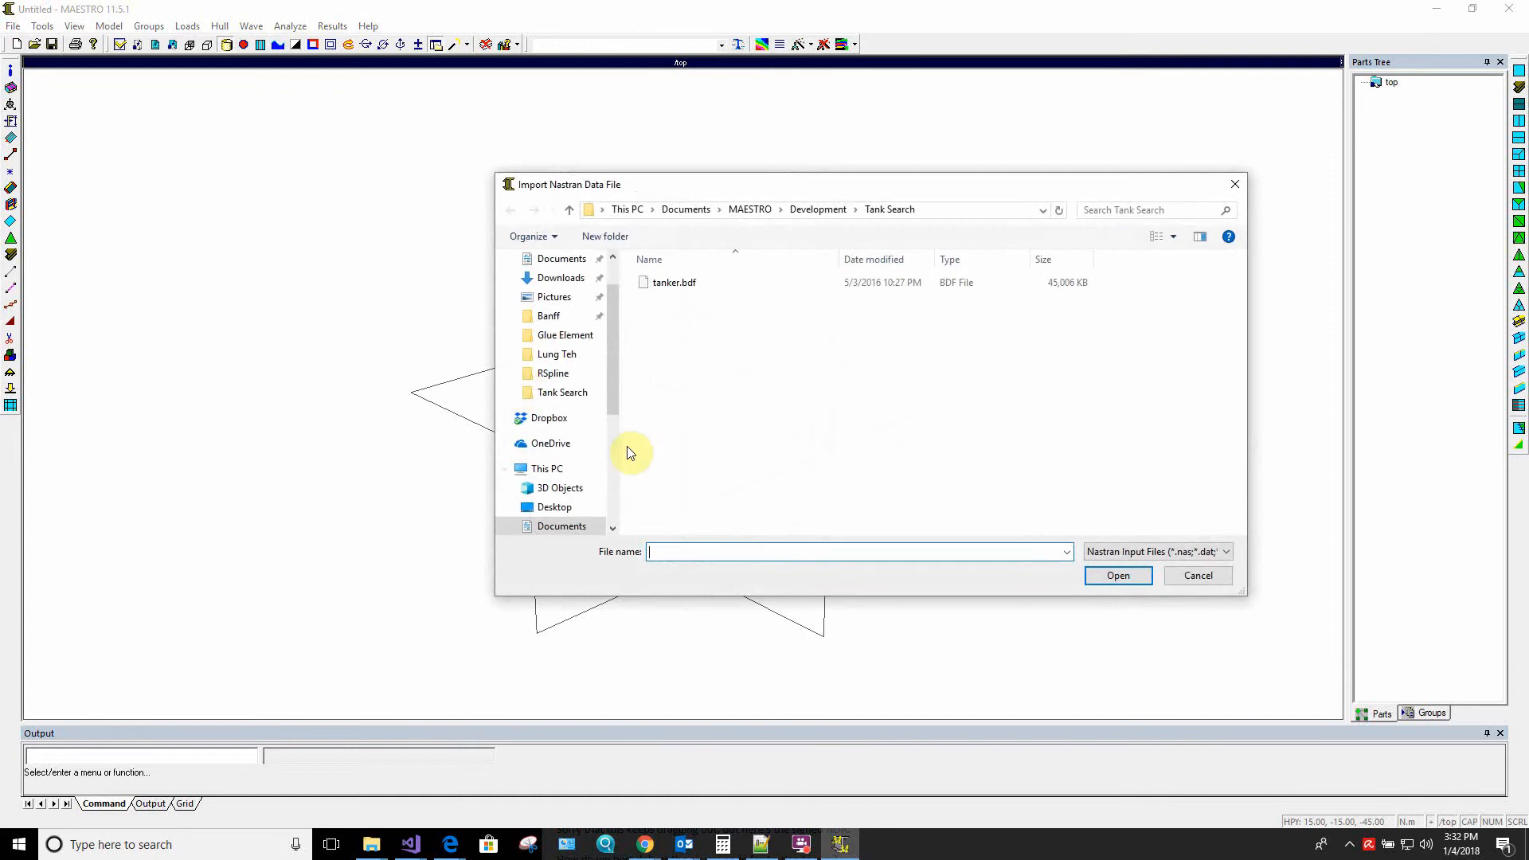
{"action": "left_click", "coordinate": [690, 284]}
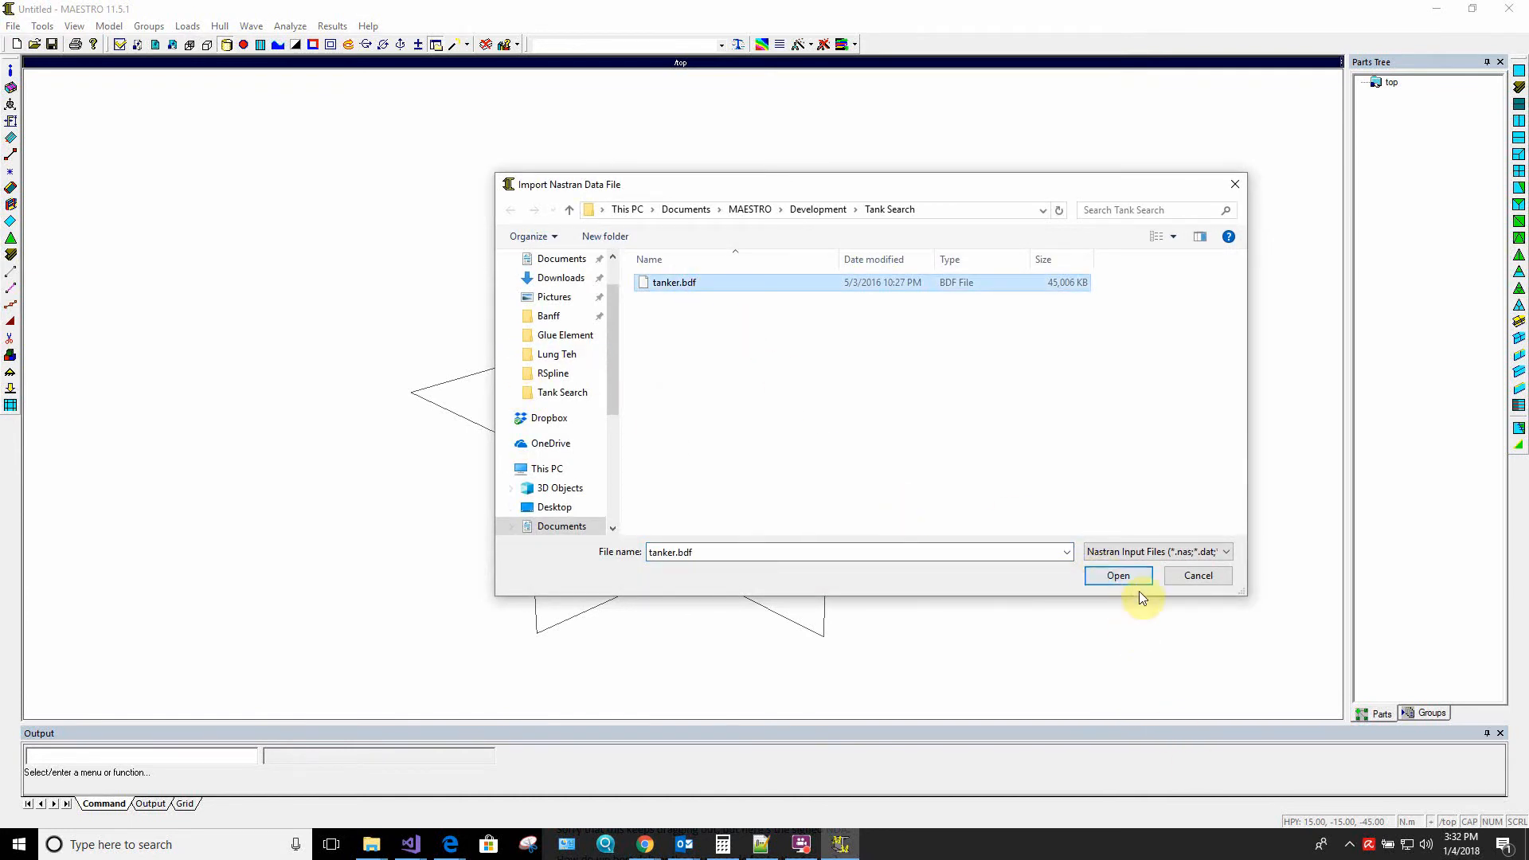
{"action": "left_click", "coordinate": [1119, 576]}
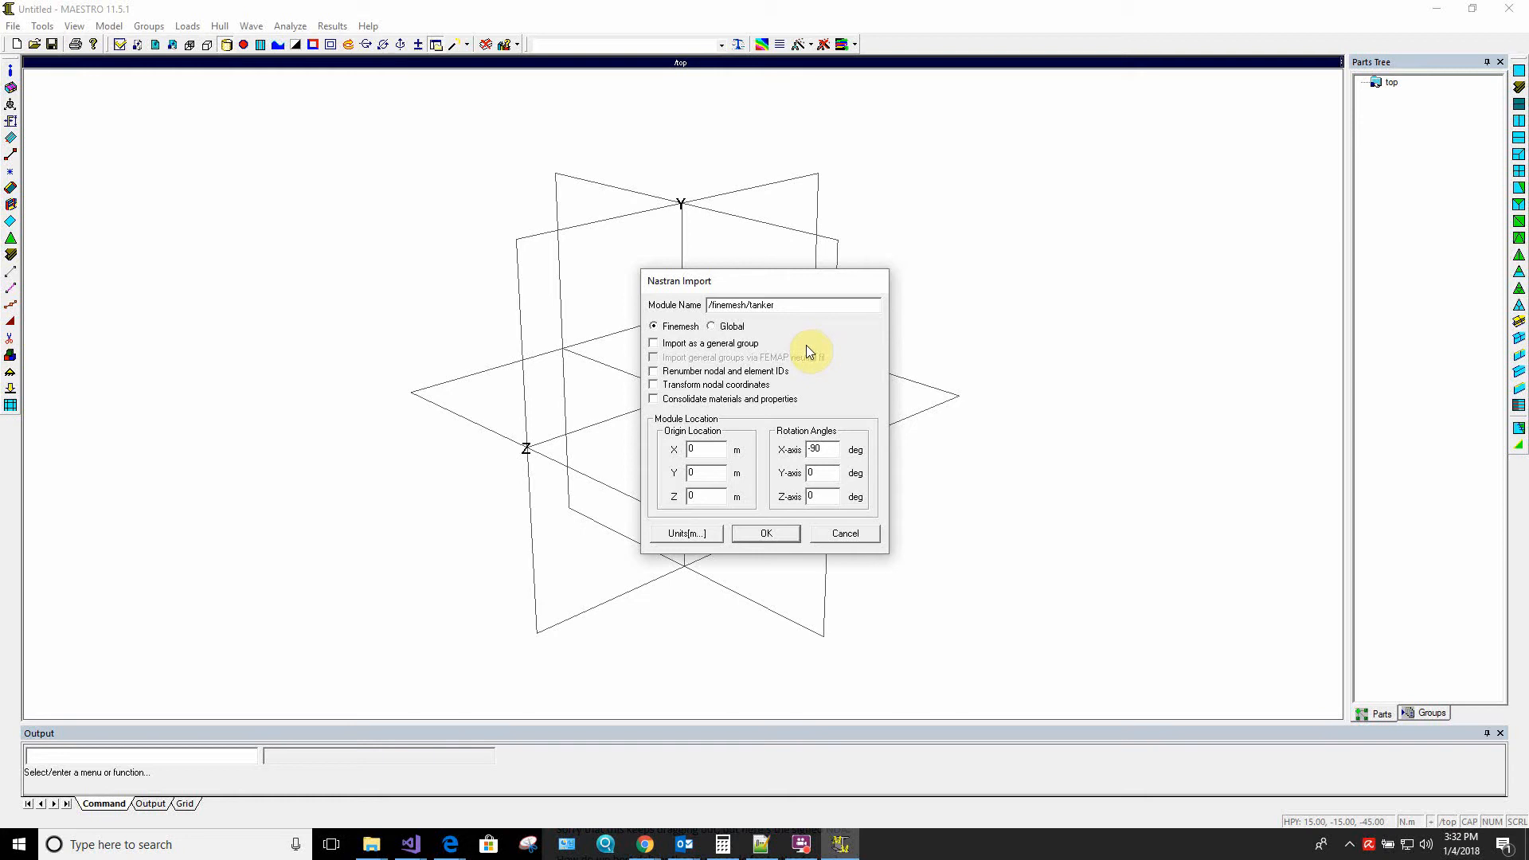
{"action": "left_click", "coordinate": [711, 326]}
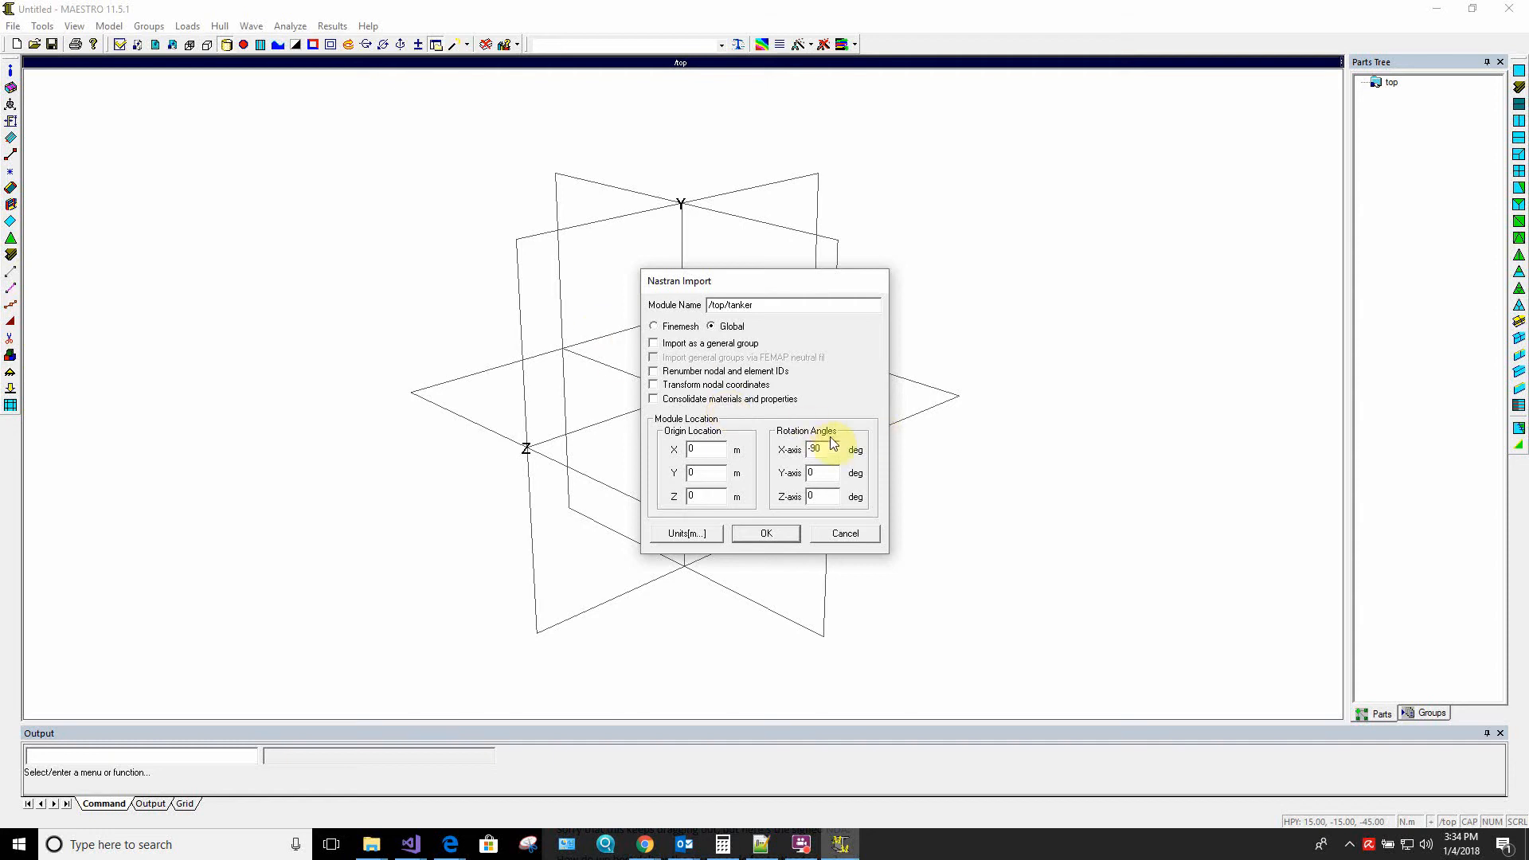
{"action": "left_click", "coordinate": [664, 388]}
Apply the SI (N,mm) standard unit system to the import's parameter data and run the import
{"action": "left_click", "coordinate": [714, 535]}
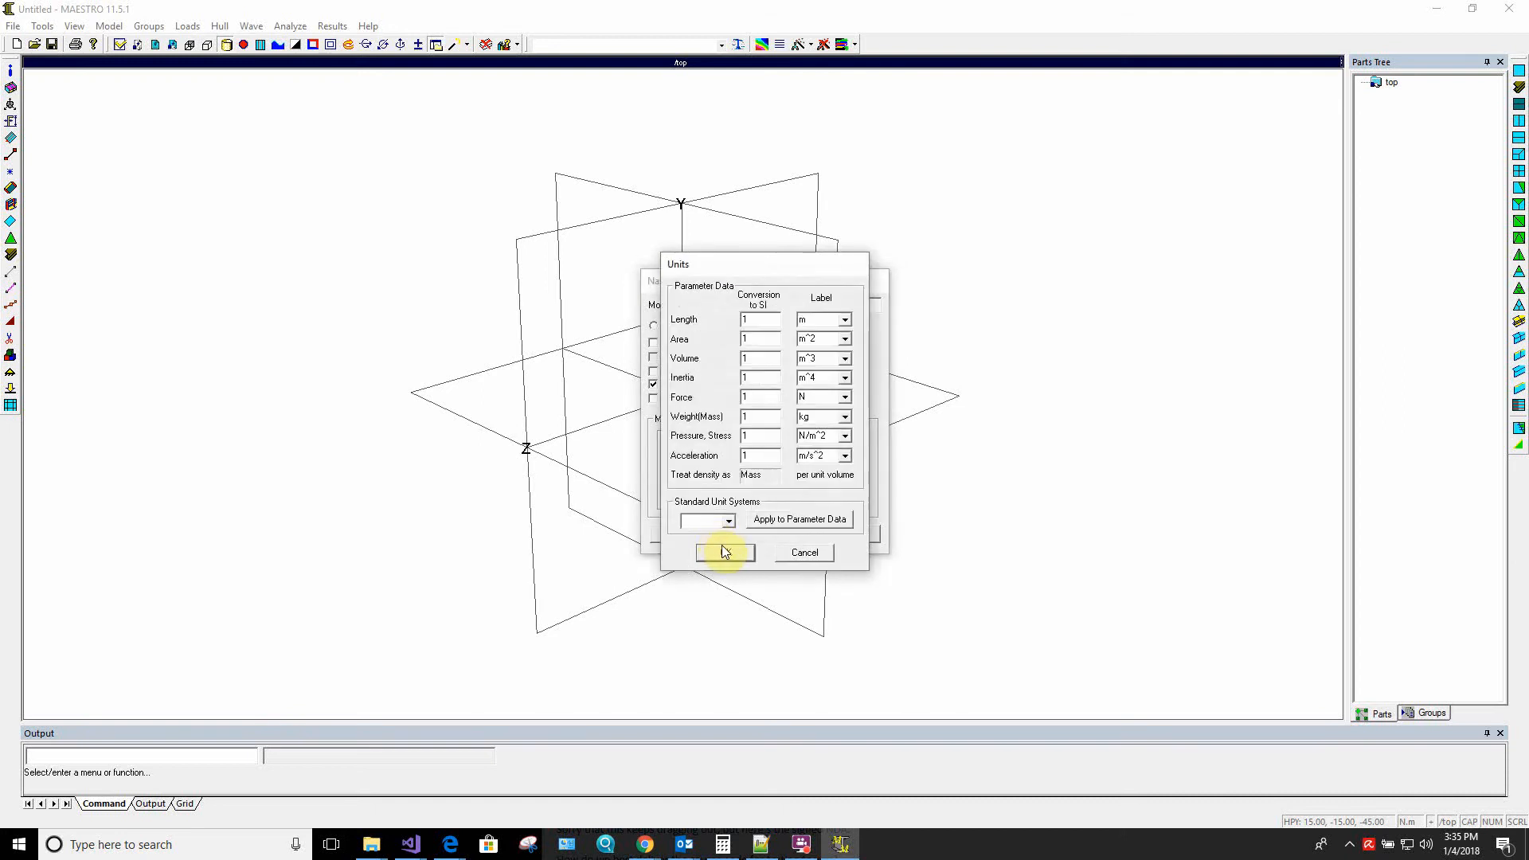
{"action": "left_click", "coordinate": [731, 520]}
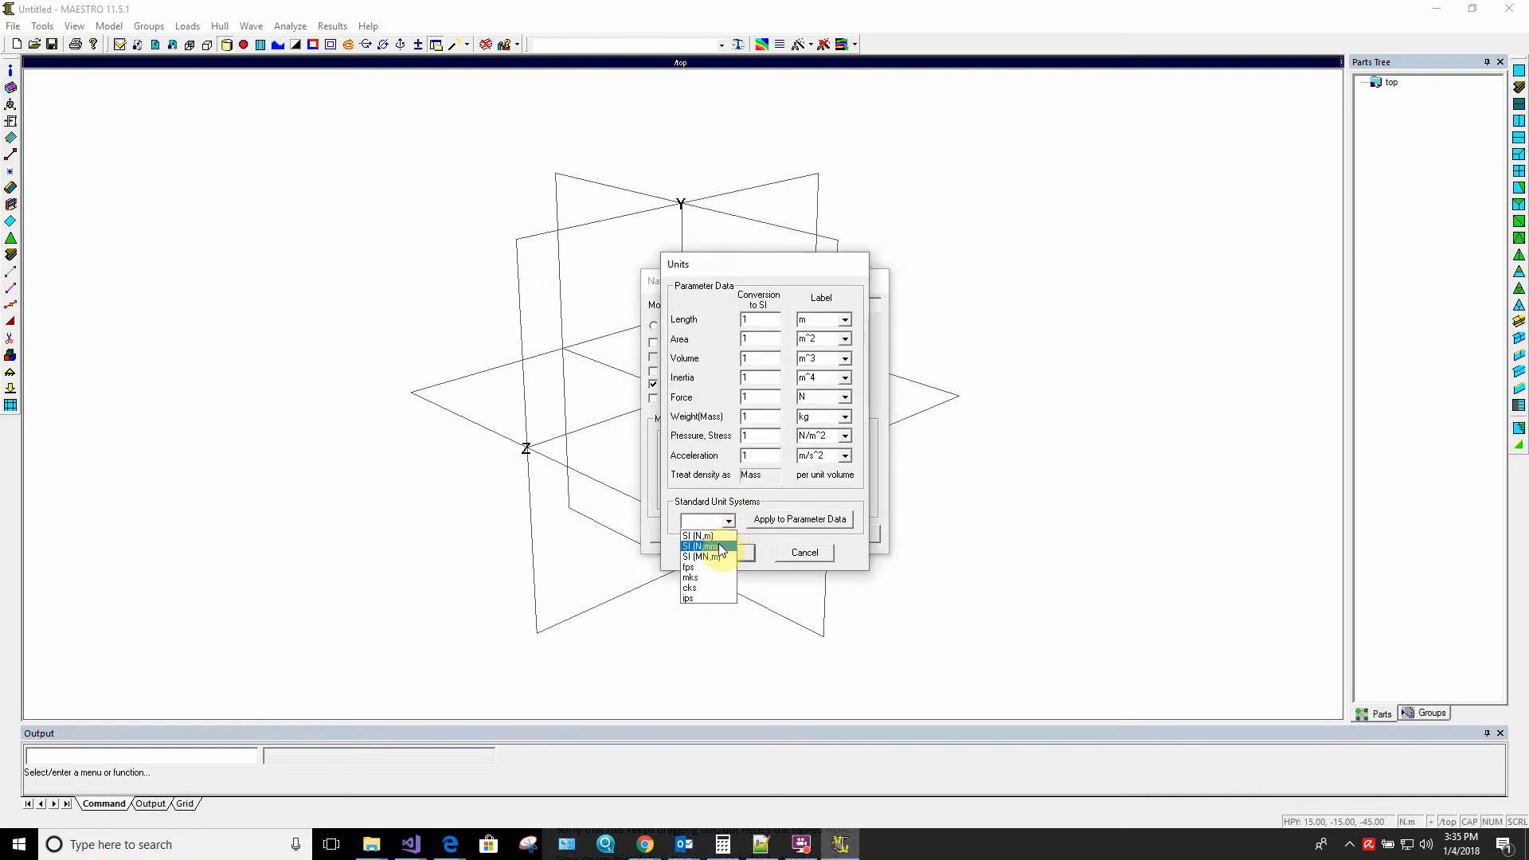
{"action": "left_click", "coordinate": [720, 546]}
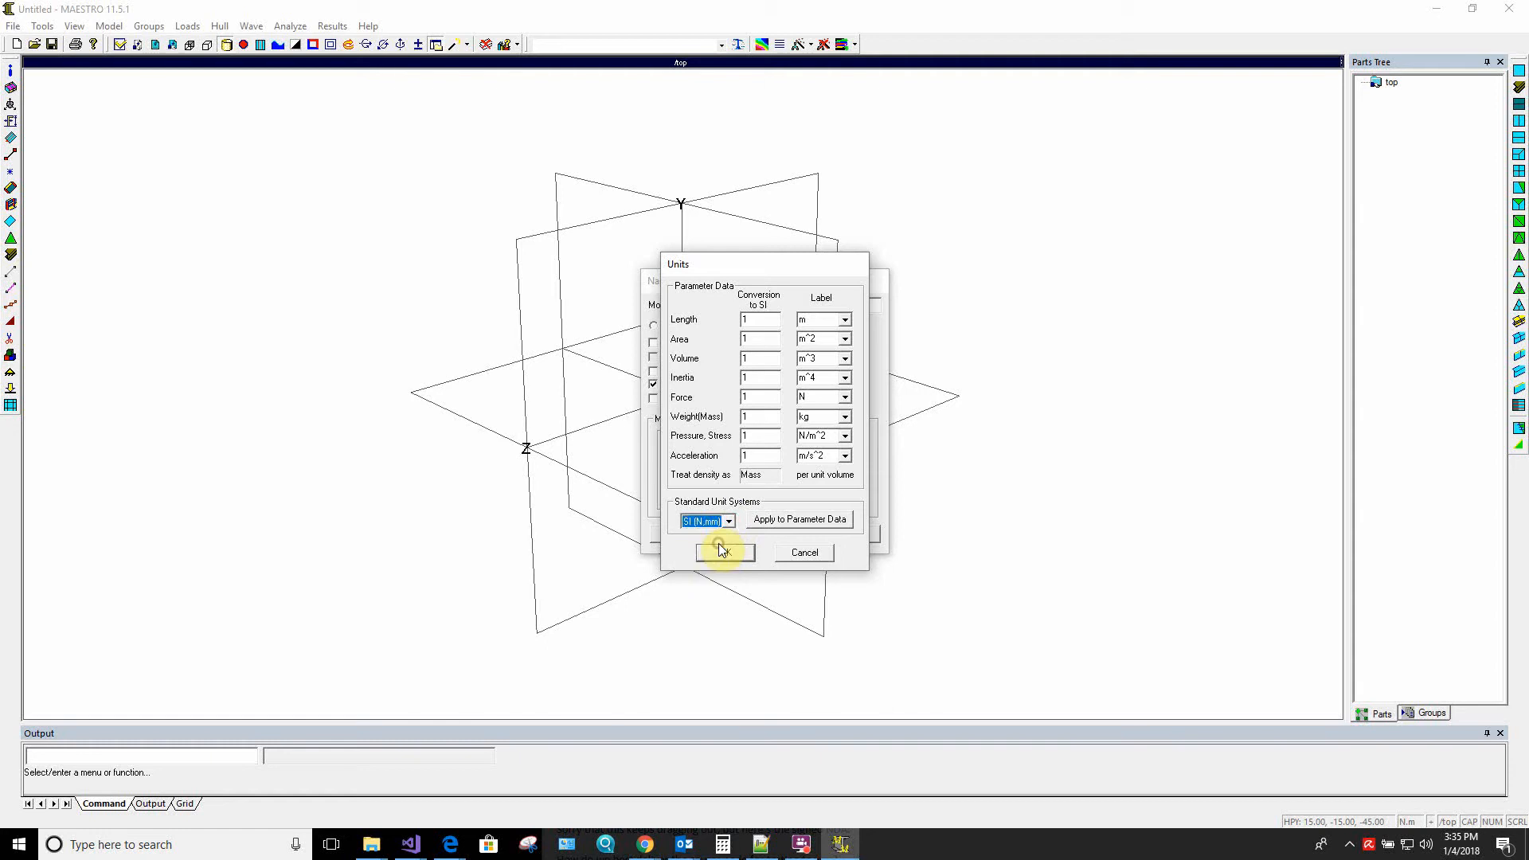
{"action": "left_click", "coordinate": [796, 518]}
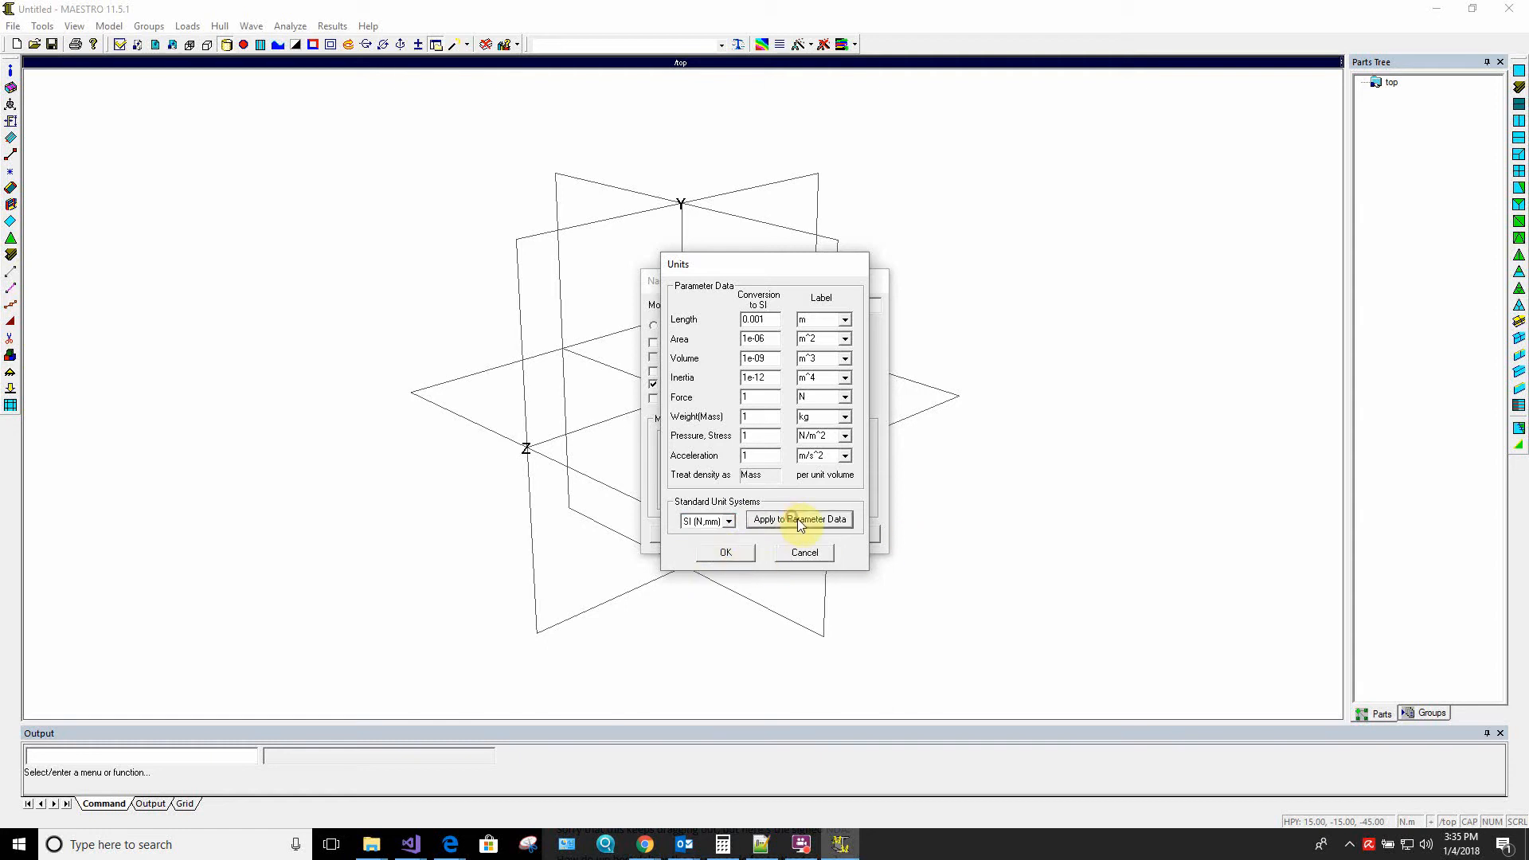
{"action": "left_click", "coordinate": [727, 555]}
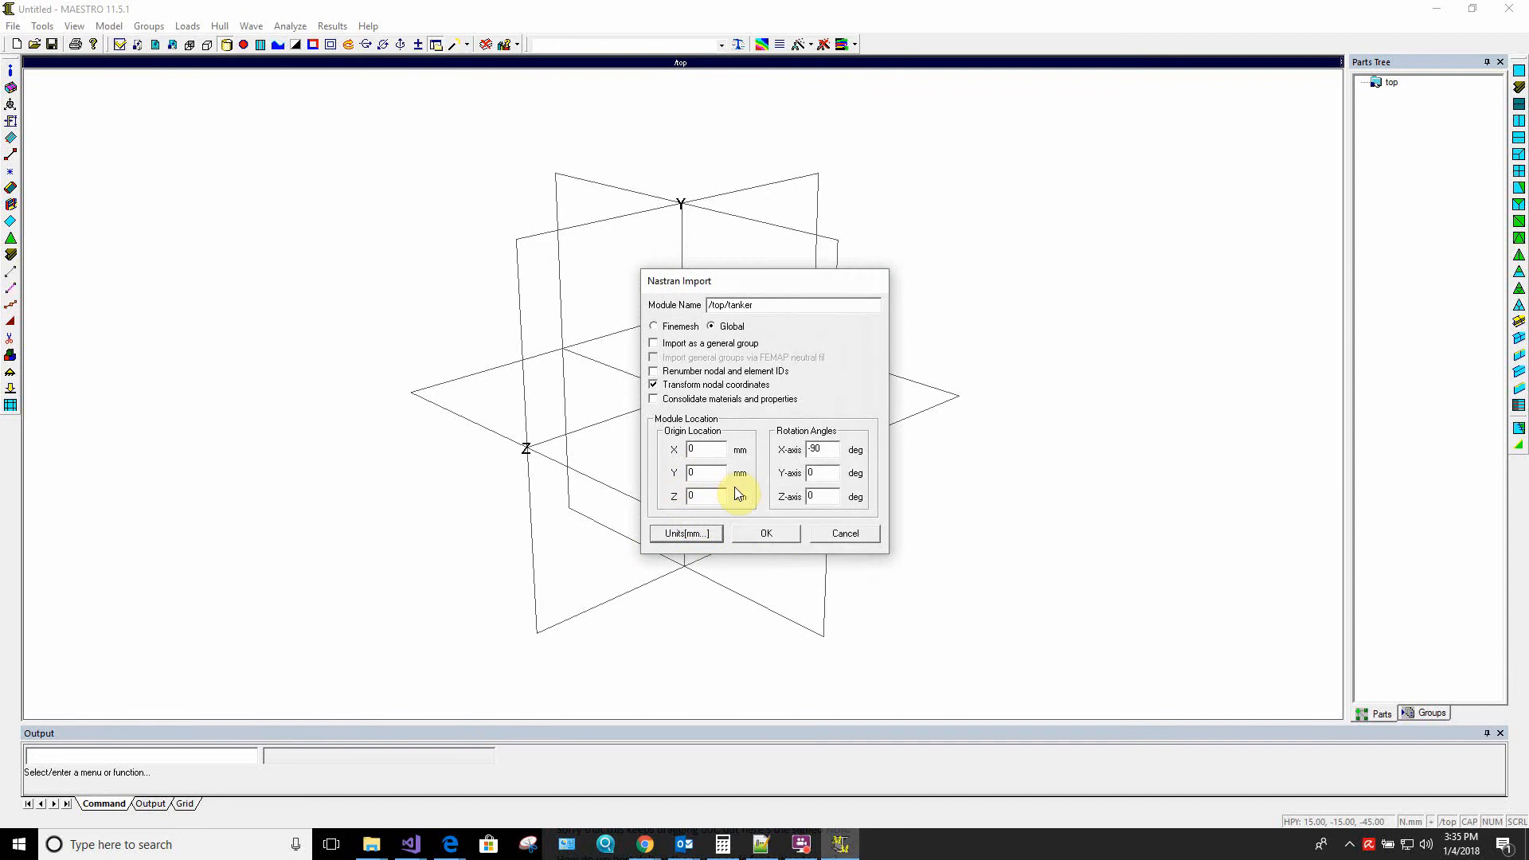
{"action": "left_click", "coordinate": [757, 536]}
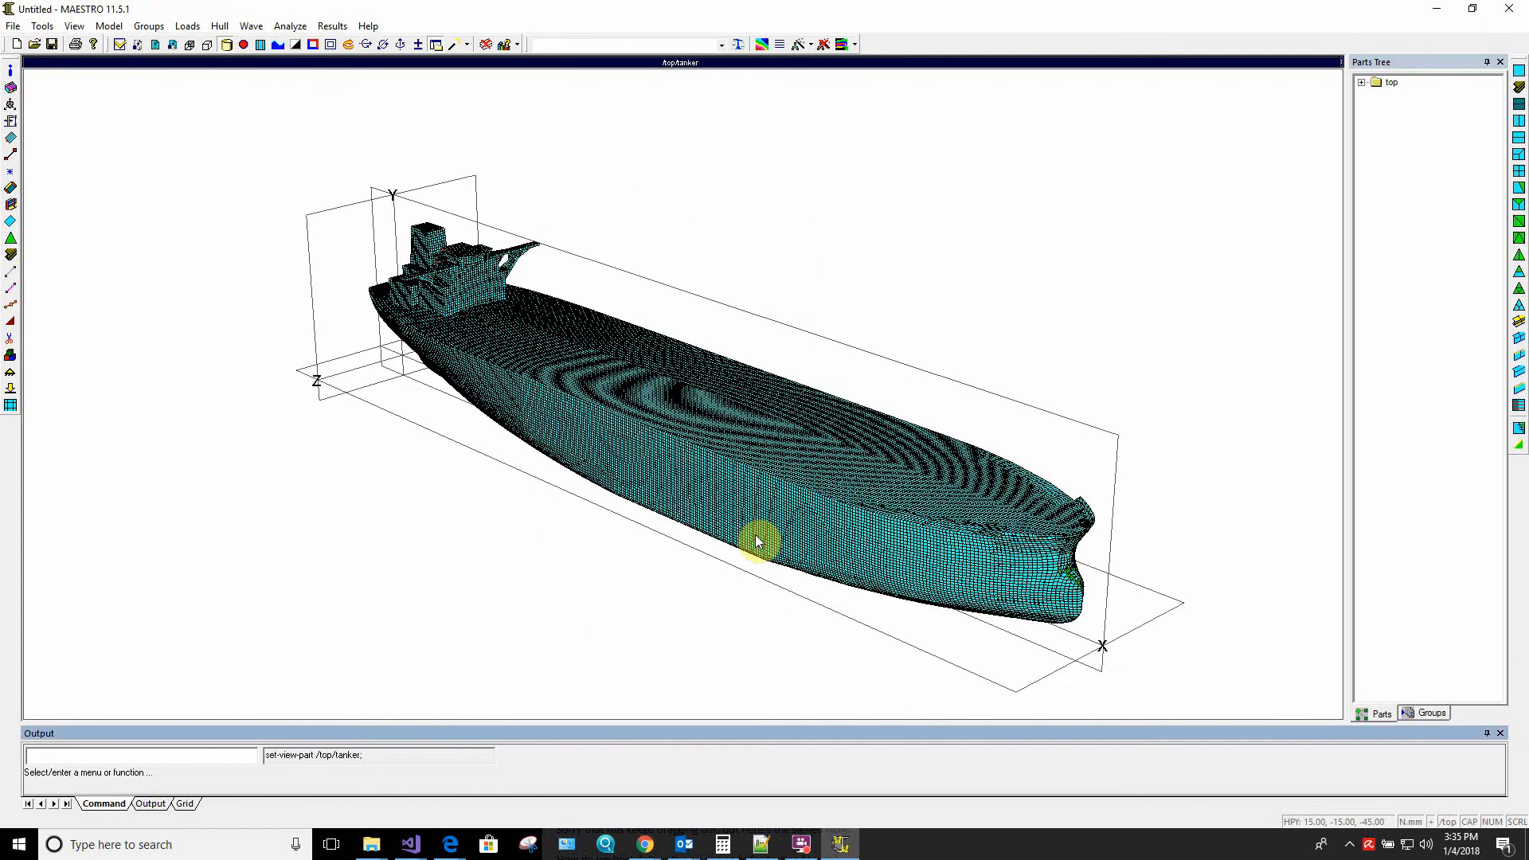
Save the imported model as tanker.mdl in the Tank Search folder, replacing the existing file
{"action": "middle_click_drag", "start_coordinate": [757, 485], "coordinate": [508, 413]}
{"action": "left_click", "coordinate": [13, 25]}
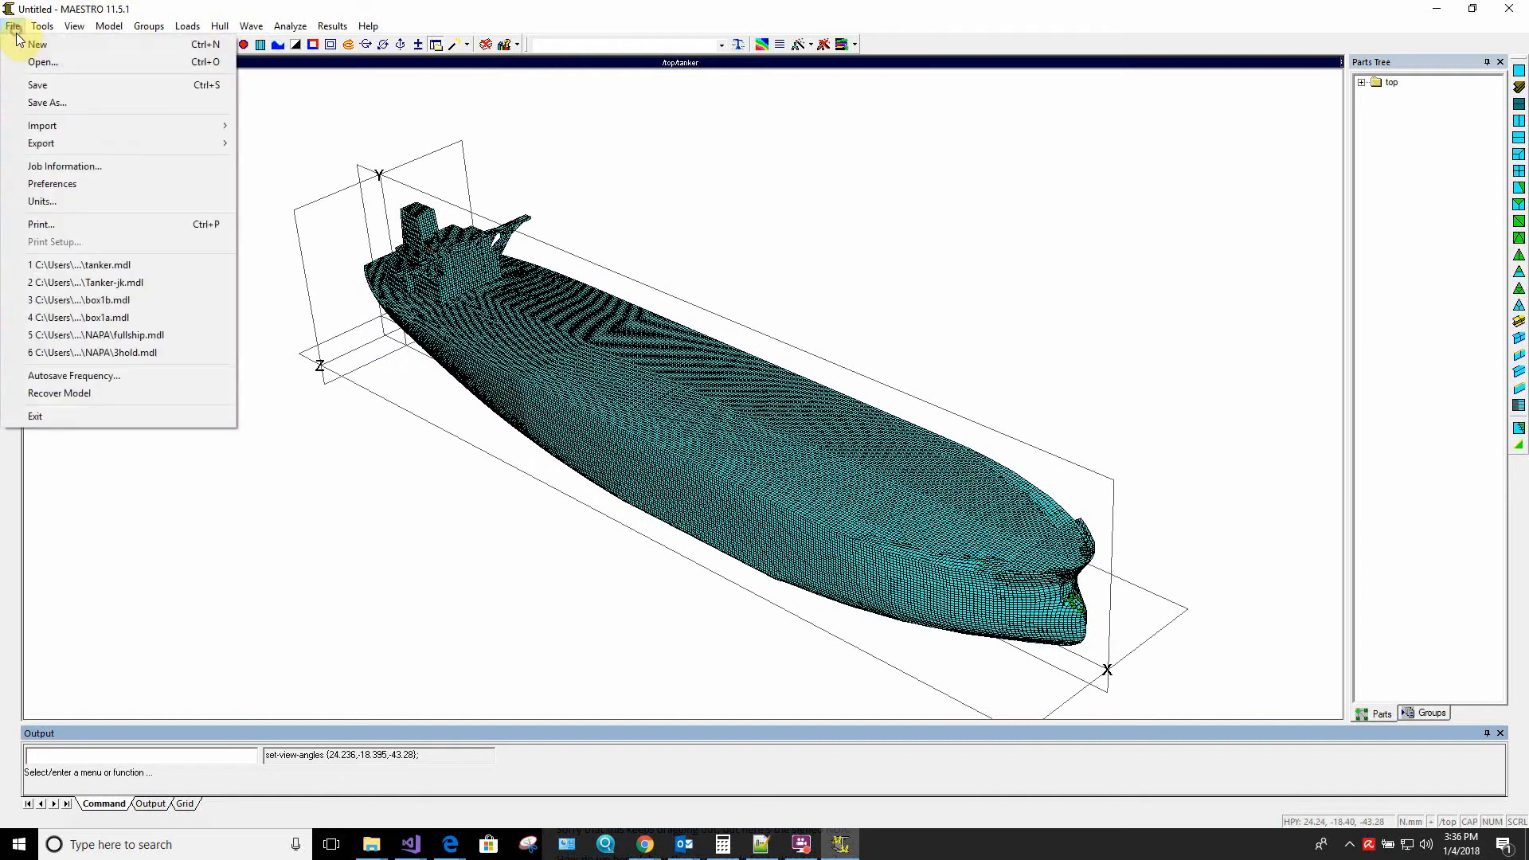
{"action": "left_click", "coordinate": [56, 104]}
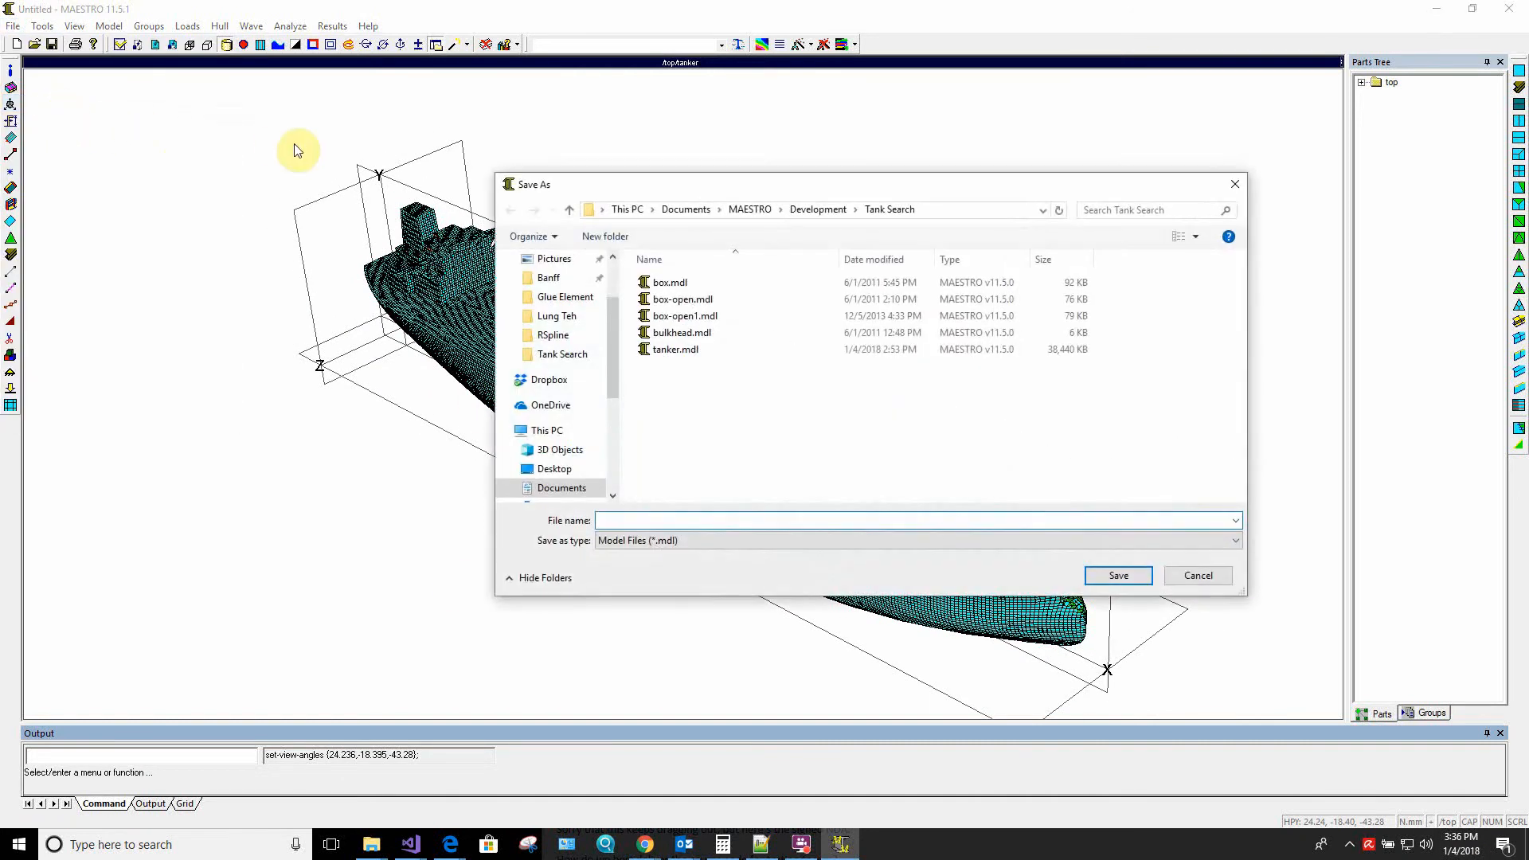
{"action": "left_click", "coordinate": [679, 350]}
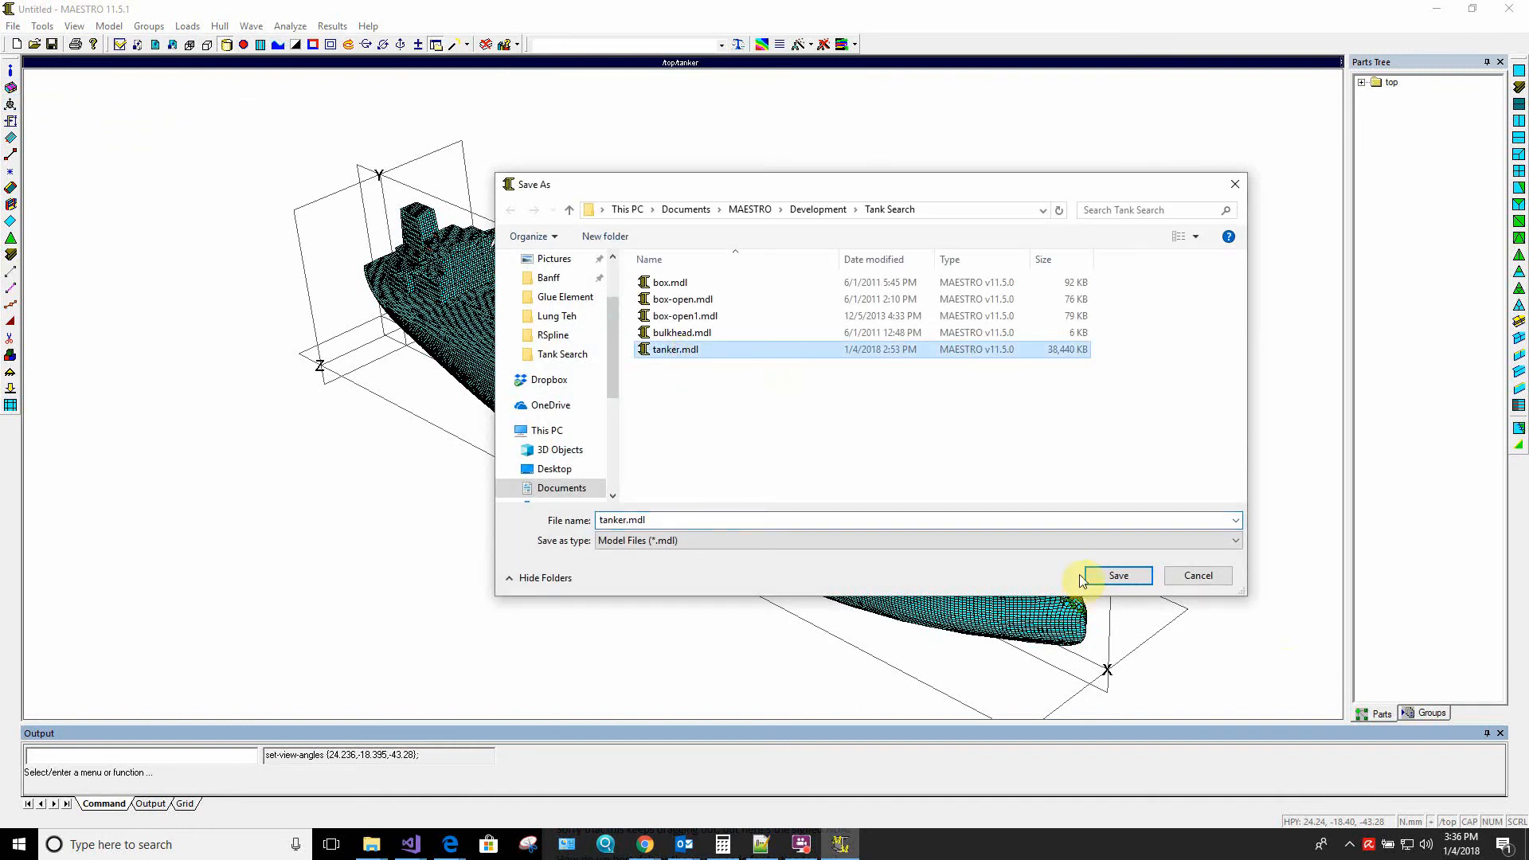
{"action": "left_click", "coordinate": [1120, 577]}
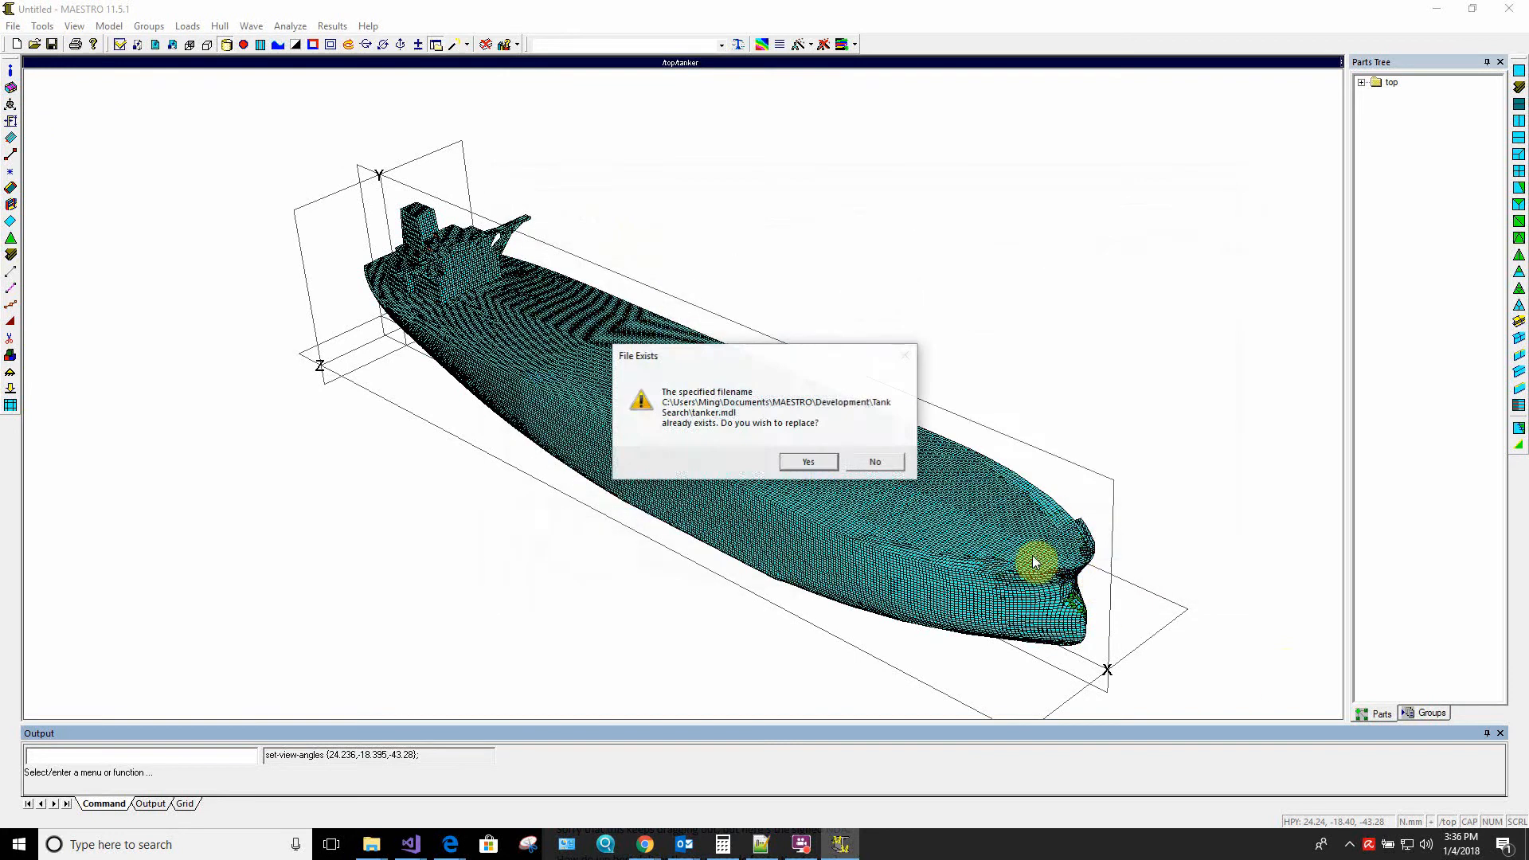
{"action": "left_click", "coordinate": [808, 462]}
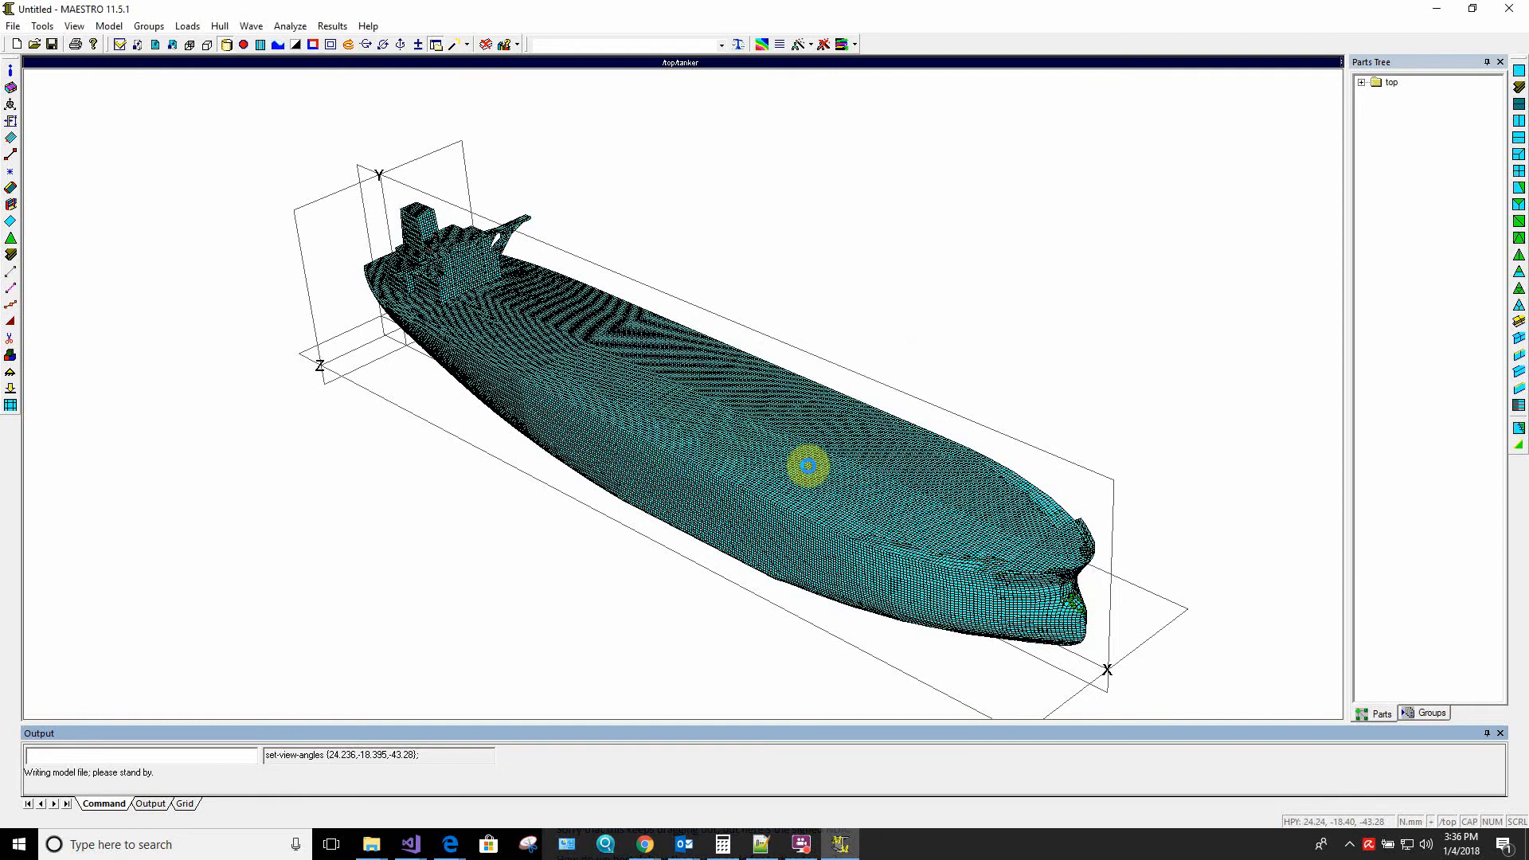
Expand the top part in the parts tree and inspect the whole hull from the bow
{"action": "left_click_drag", "start_coordinate": [642, 494], "coordinate": [1041, 359]}
{"action": "left_click", "coordinate": [1362, 82]}
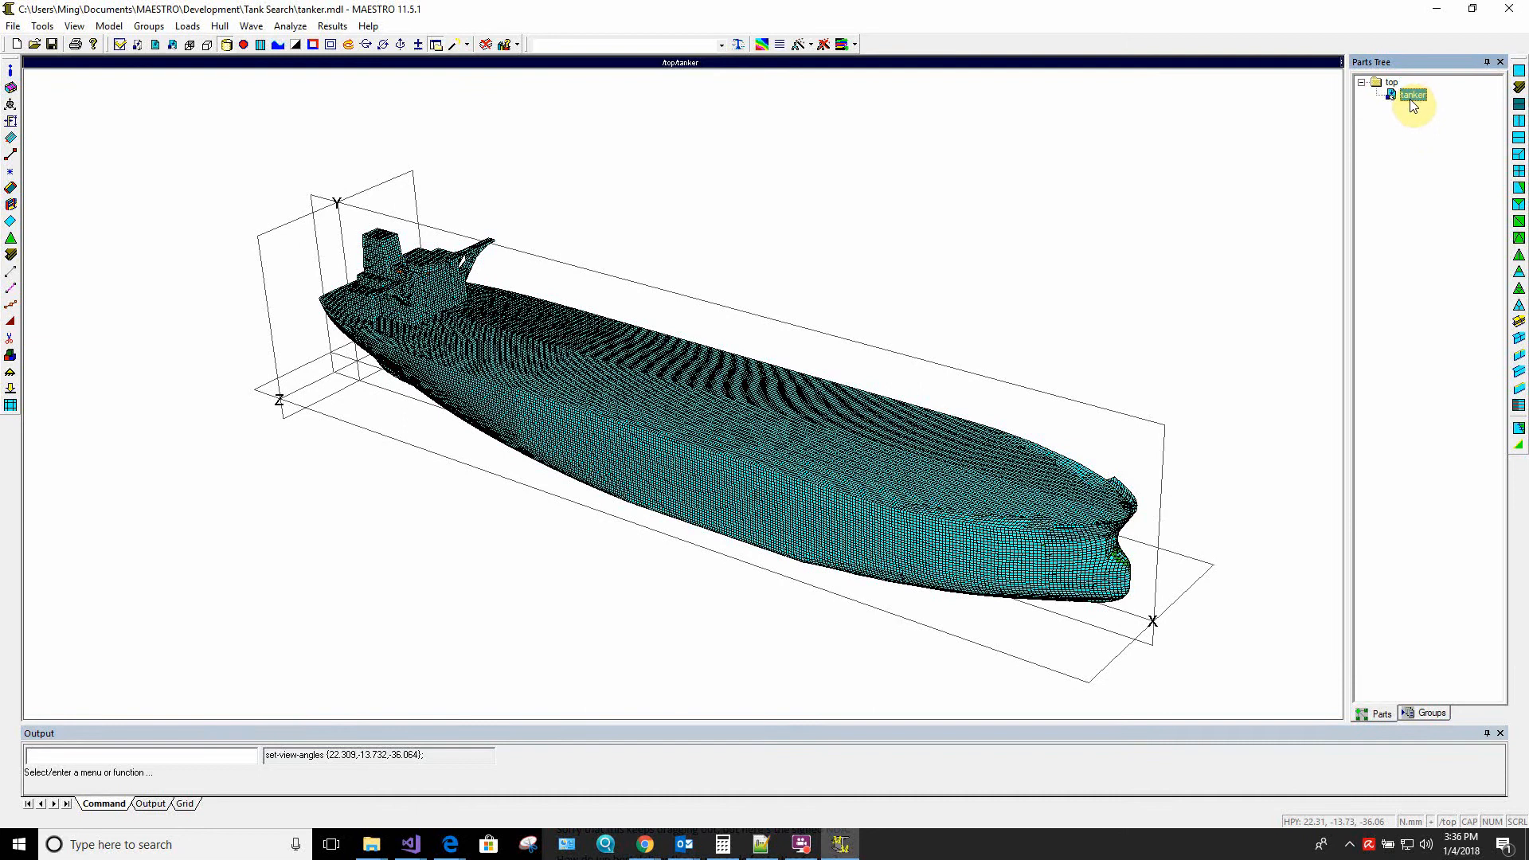
{"action": "left_click_drag", "start_coordinate": [601, 488], "coordinate": [717, 481]}
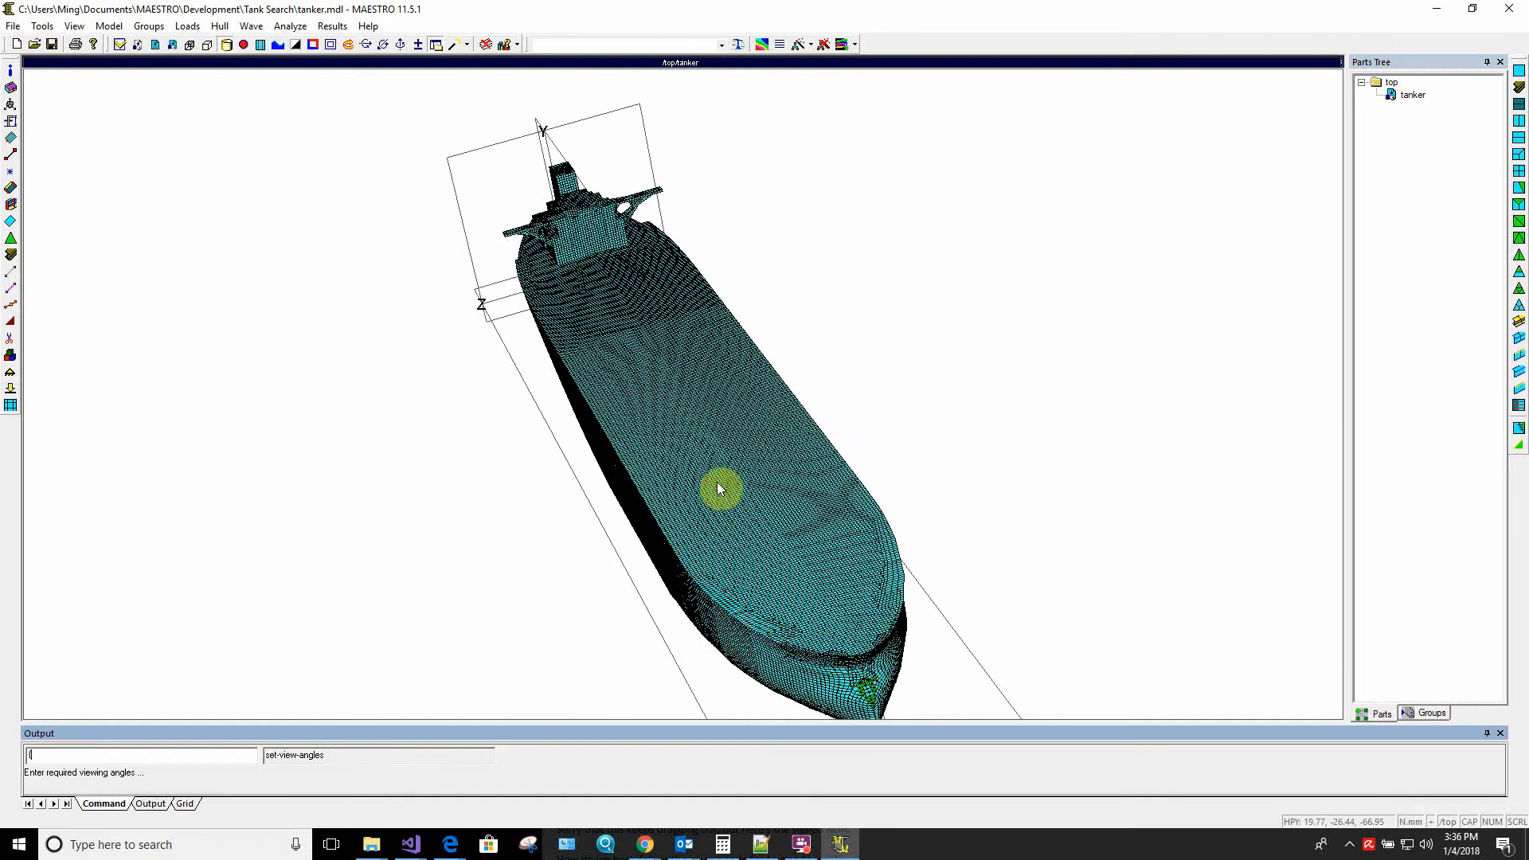
Cut the hull lengthwise with an XY cutting plane through the deck to expose the midship tanks
{"action": "right_click", "coordinate": [808, 417]}
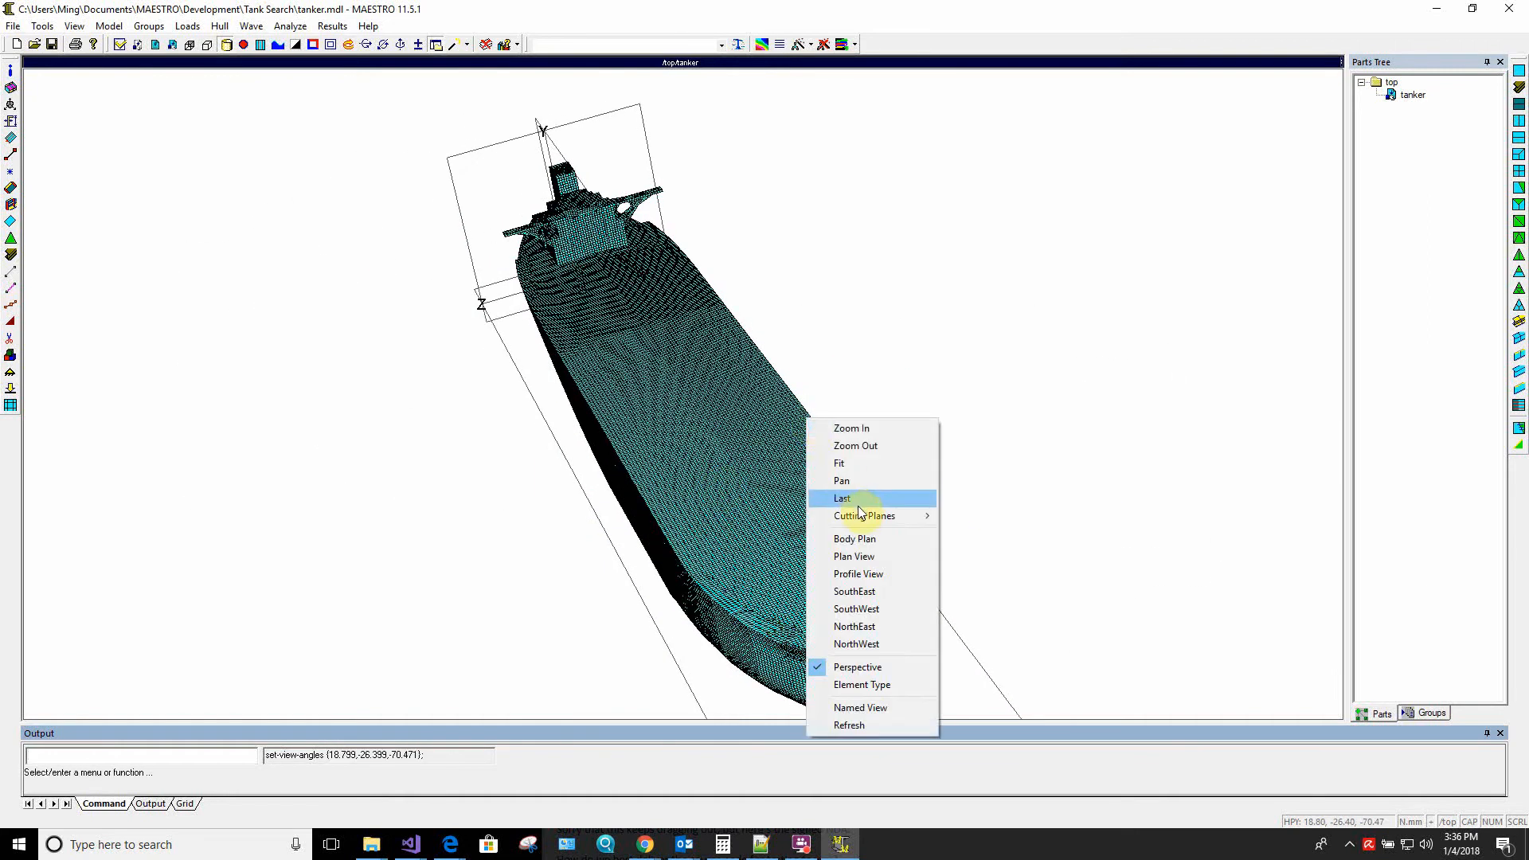
{"action": "mouse_move", "coordinate": [862, 518]}
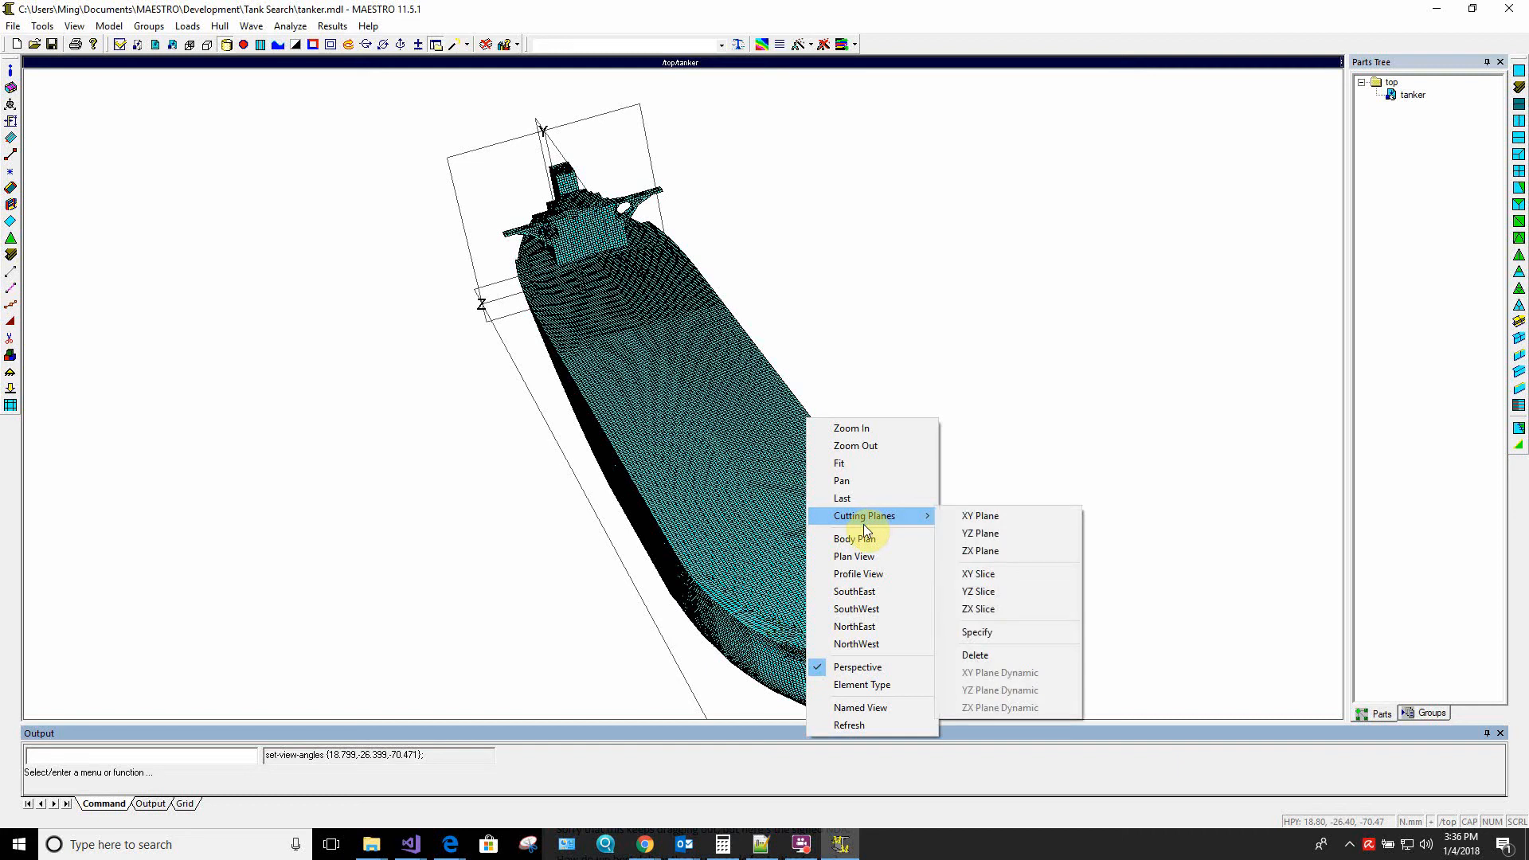
{"action": "left_click", "coordinate": [967, 518]}
{"action": "left_click", "coordinate": [727, 433]}
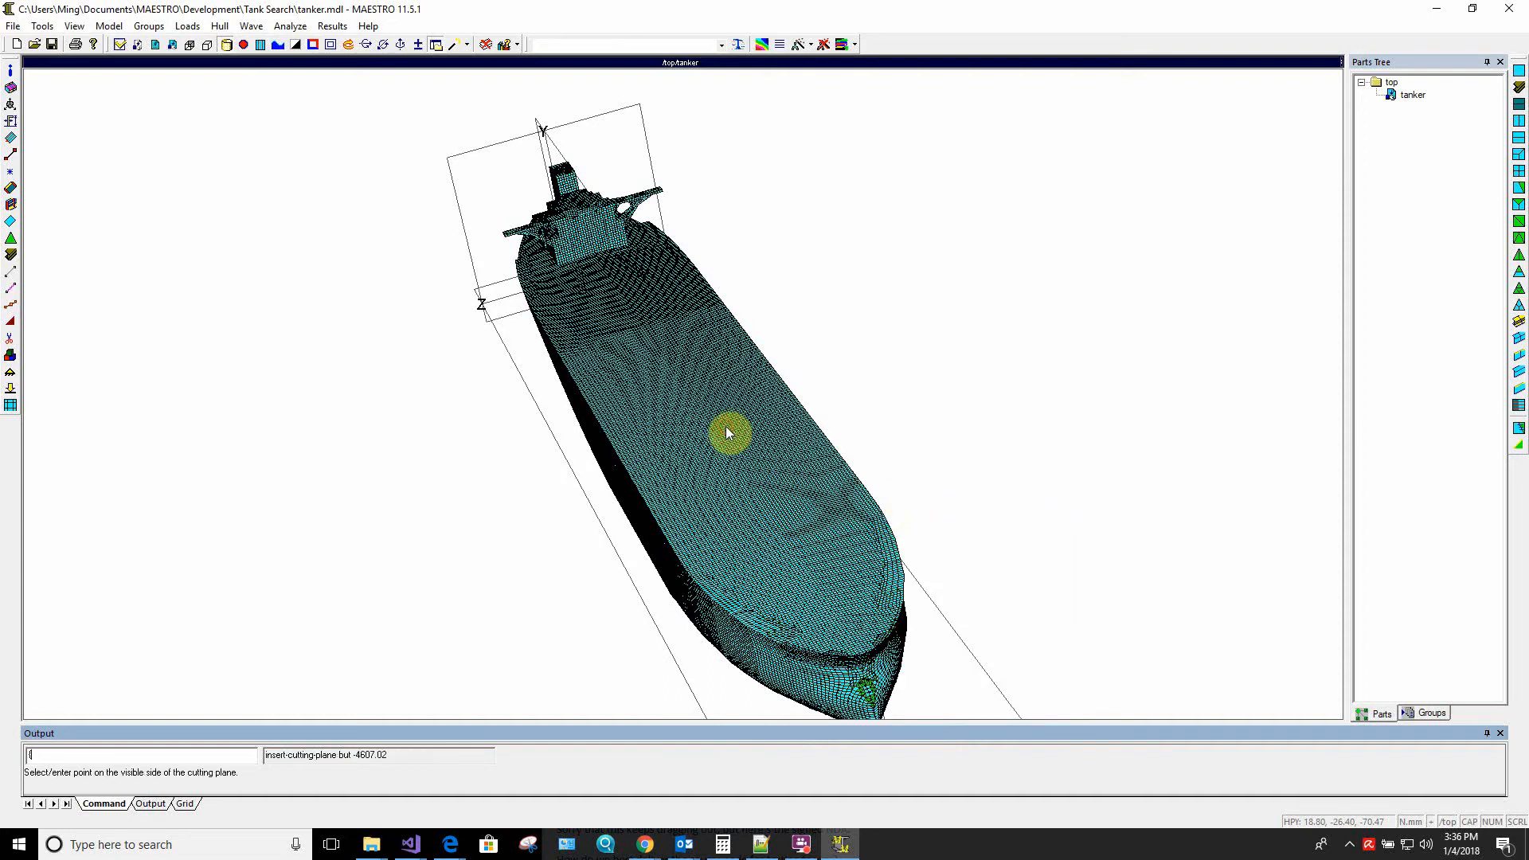
{"action": "left_click", "coordinate": [695, 437]}
{"action": "left_click_drag", "start_coordinate": [879, 499], "coordinate": [427, 483]}
{"action": "left_click_drag", "start_coordinate": [717, 463], "coordinate": [356, 478]}
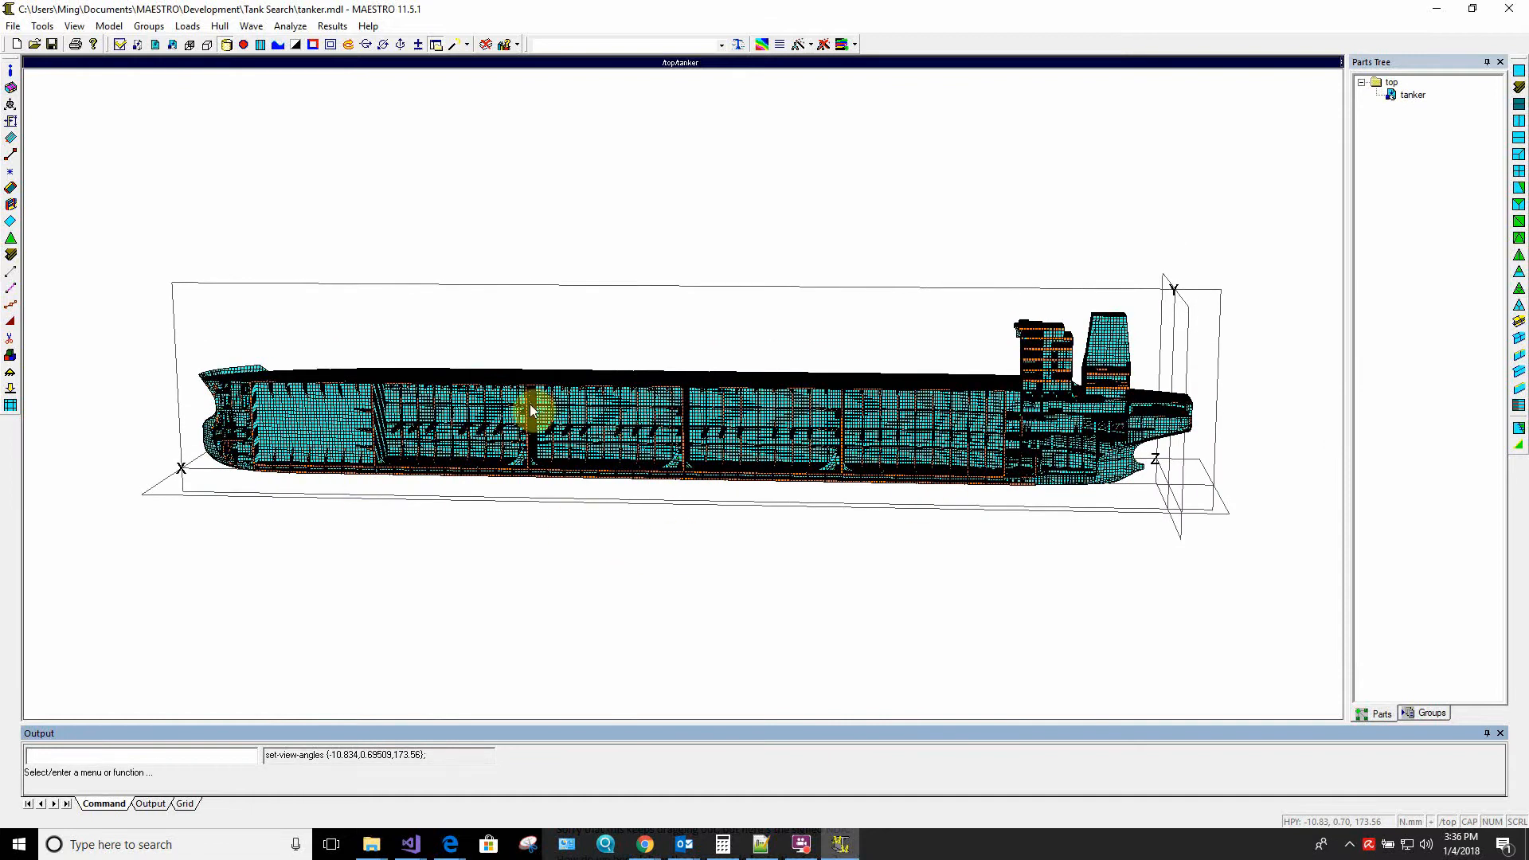
{"action": "right_click", "coordinate": [519, 290]}
{"action": "left_click", "coordinate": [556, 300]}
{"action": "left_click", "coordinate": [477, 300]}
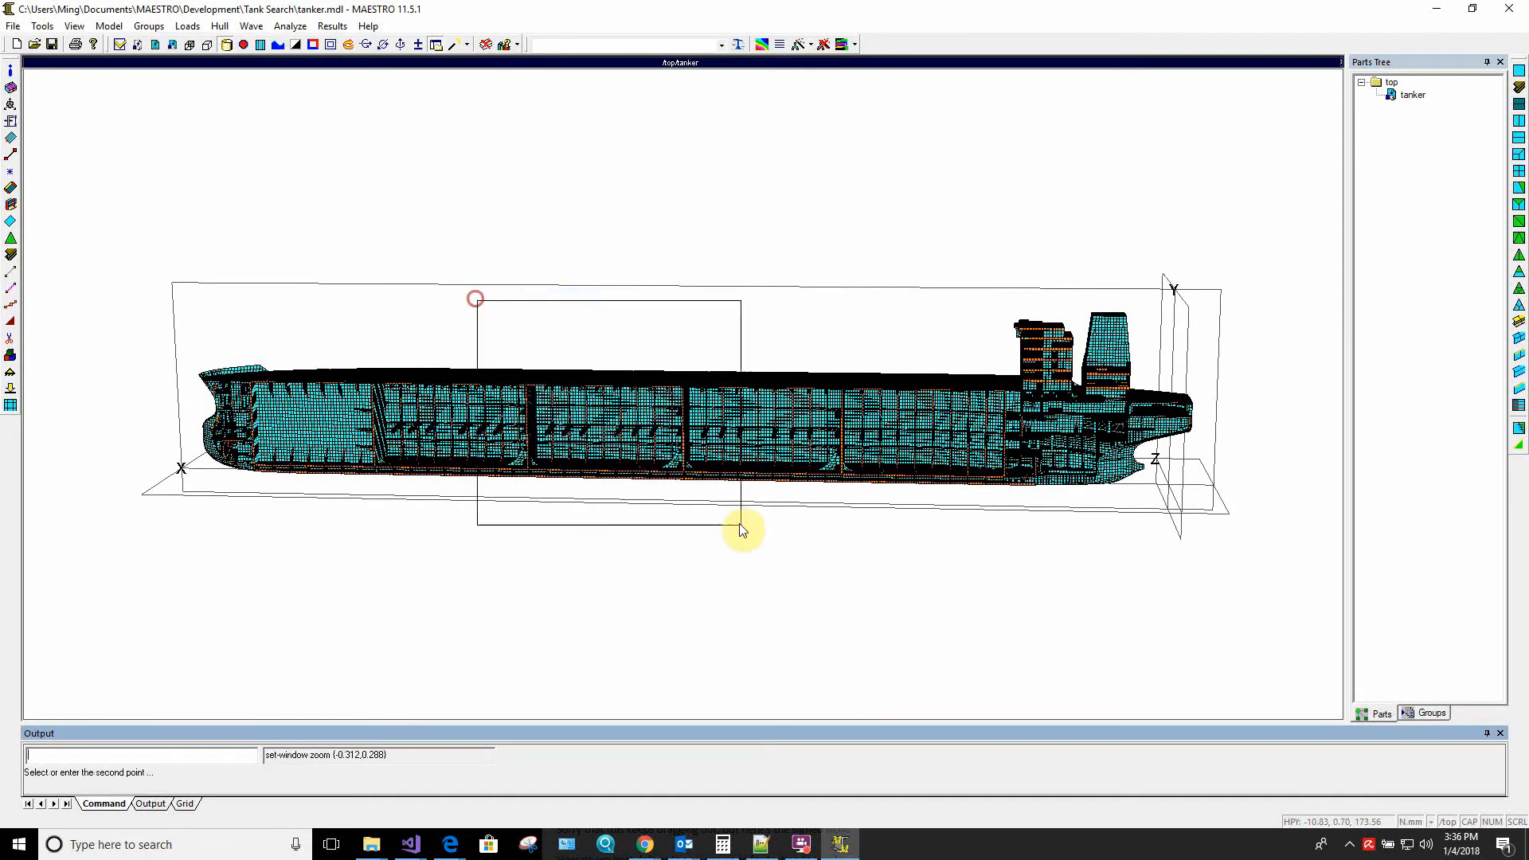
{"action": "left_click", "coordinate": [772, 528]}
{"action": "left_click_drag", "start_coordinate": [596, 611], "coordinate": [646, 602]}
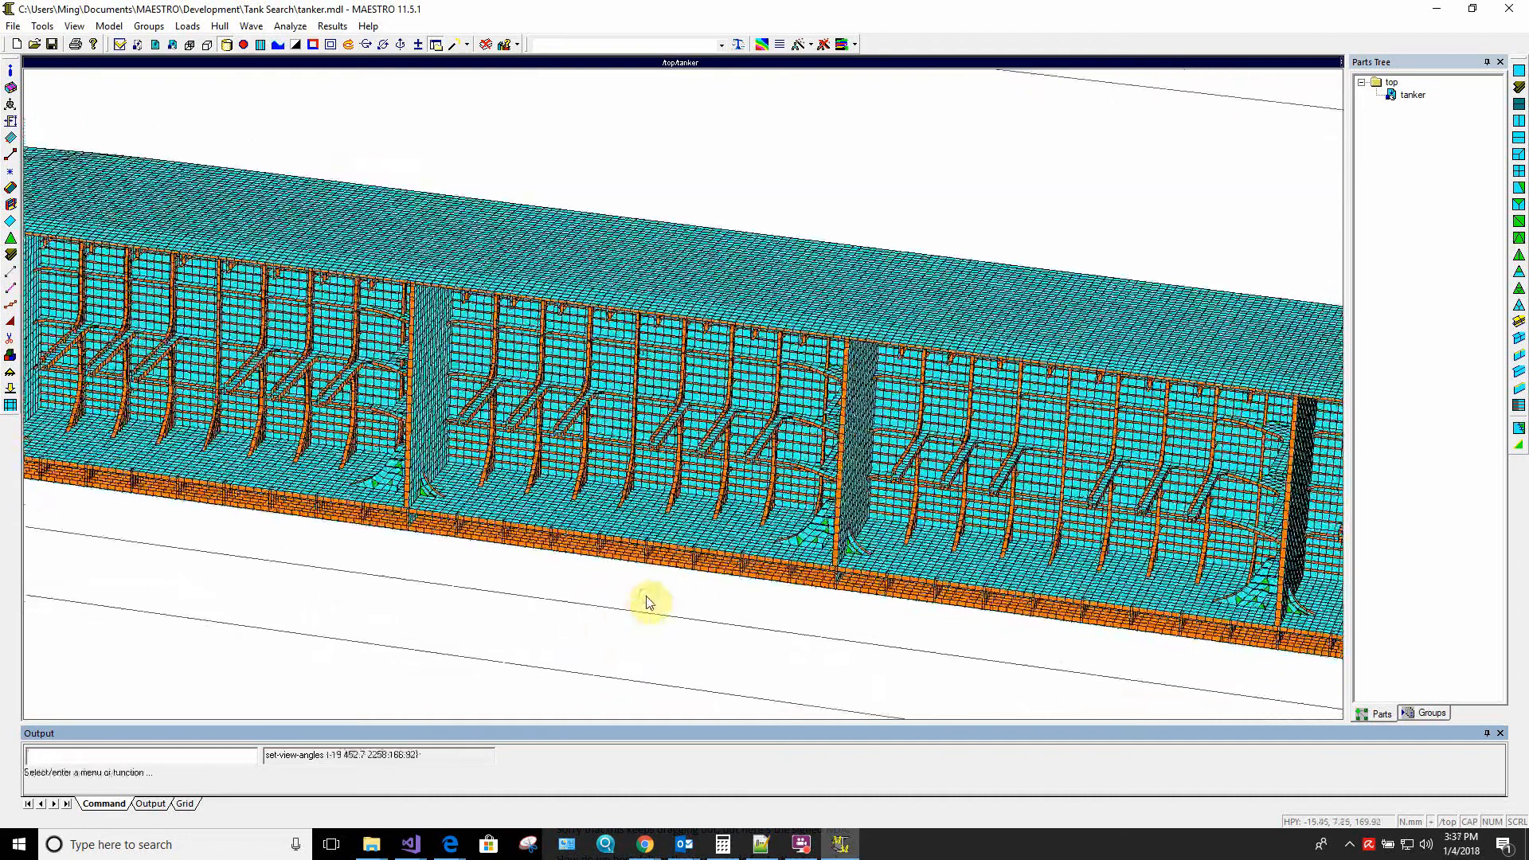
Start a new volume group definition named tank#2
{"action": "left_click", "coordinate": [11, 355]}
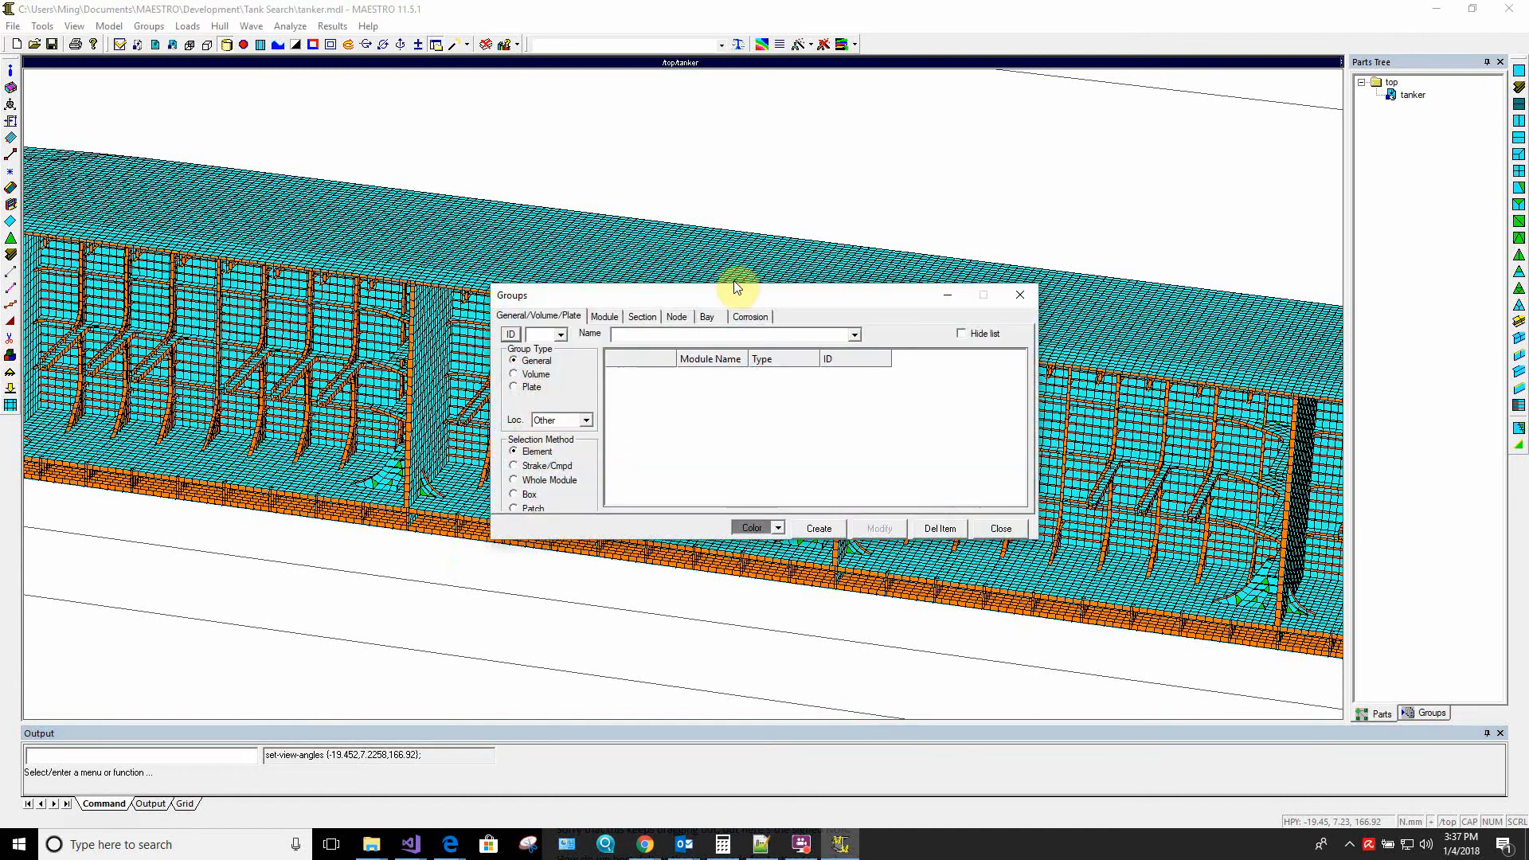
{"action": "left_click_drag", "start_coordinate": [728, 298], "coordinate": [902, 106]}
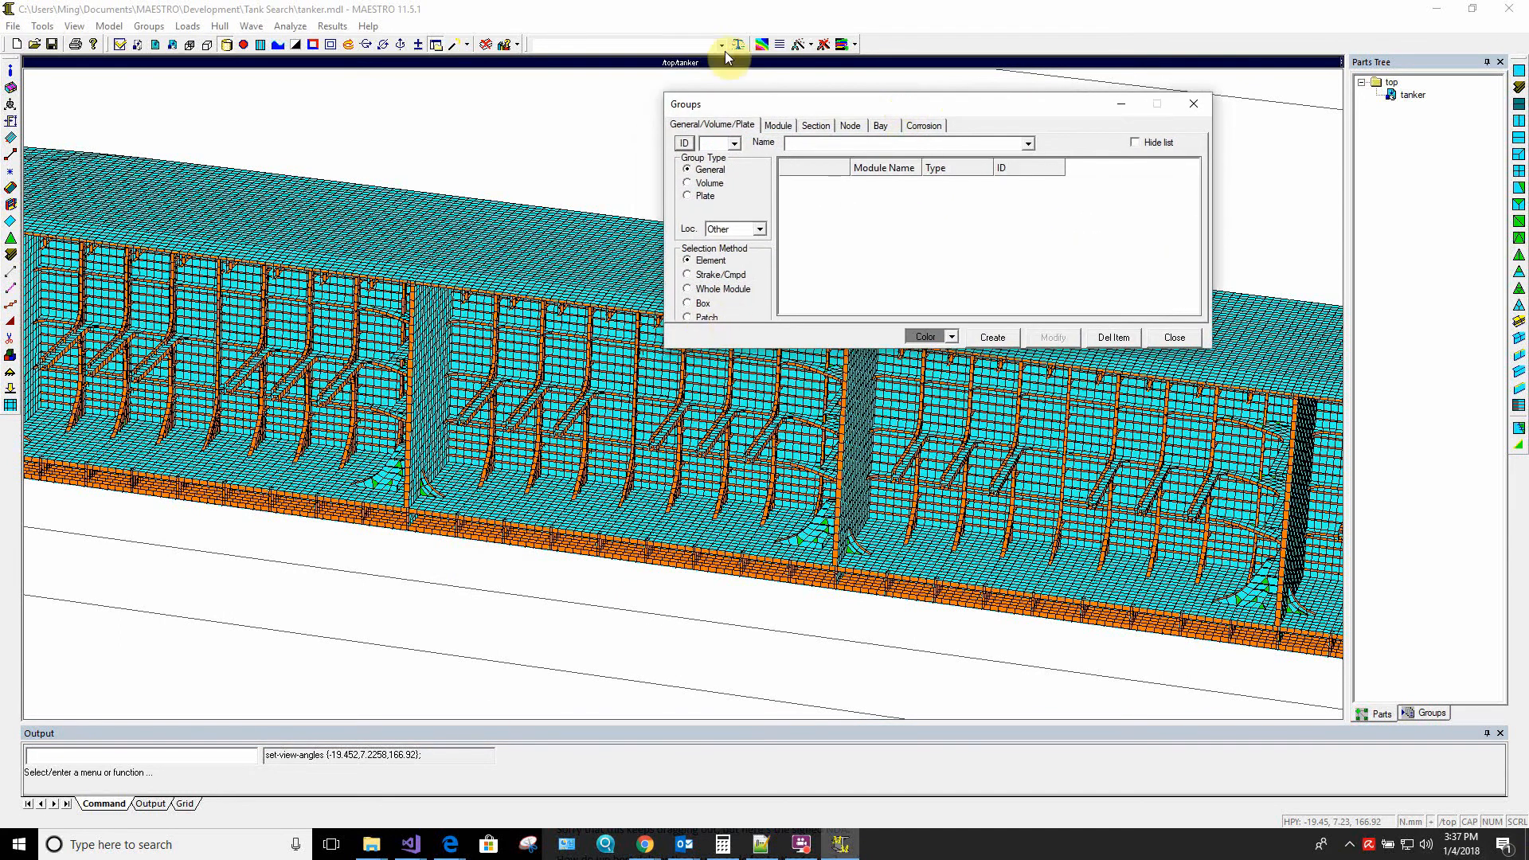
{"action": "left_click", "coordinate": [691, 145]}
{"action": "double_click", "coordinate": [868, 144]}
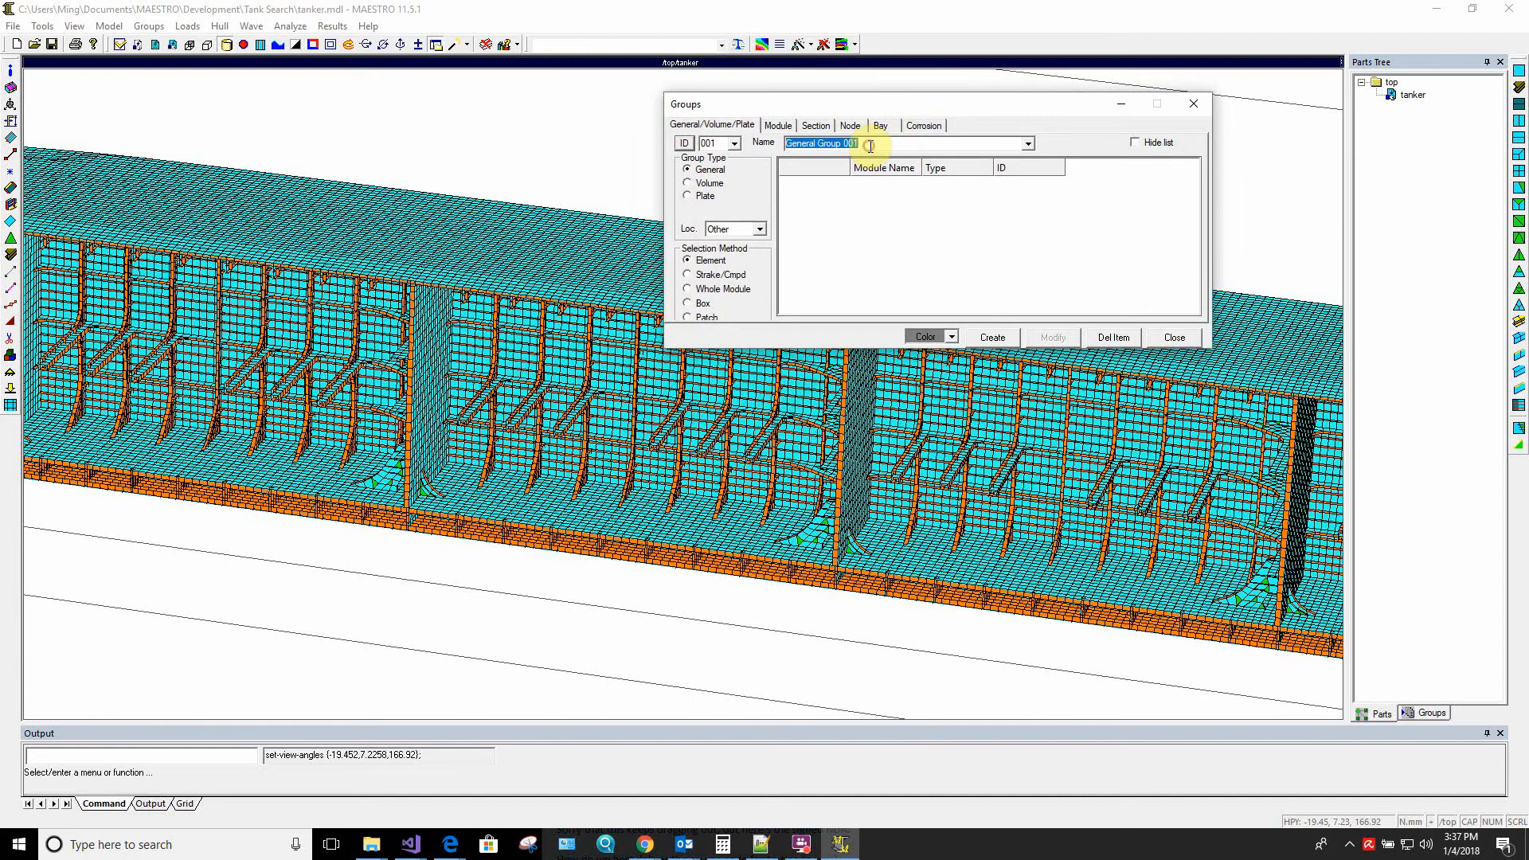
{"action": "type", "text": "tank#2"}
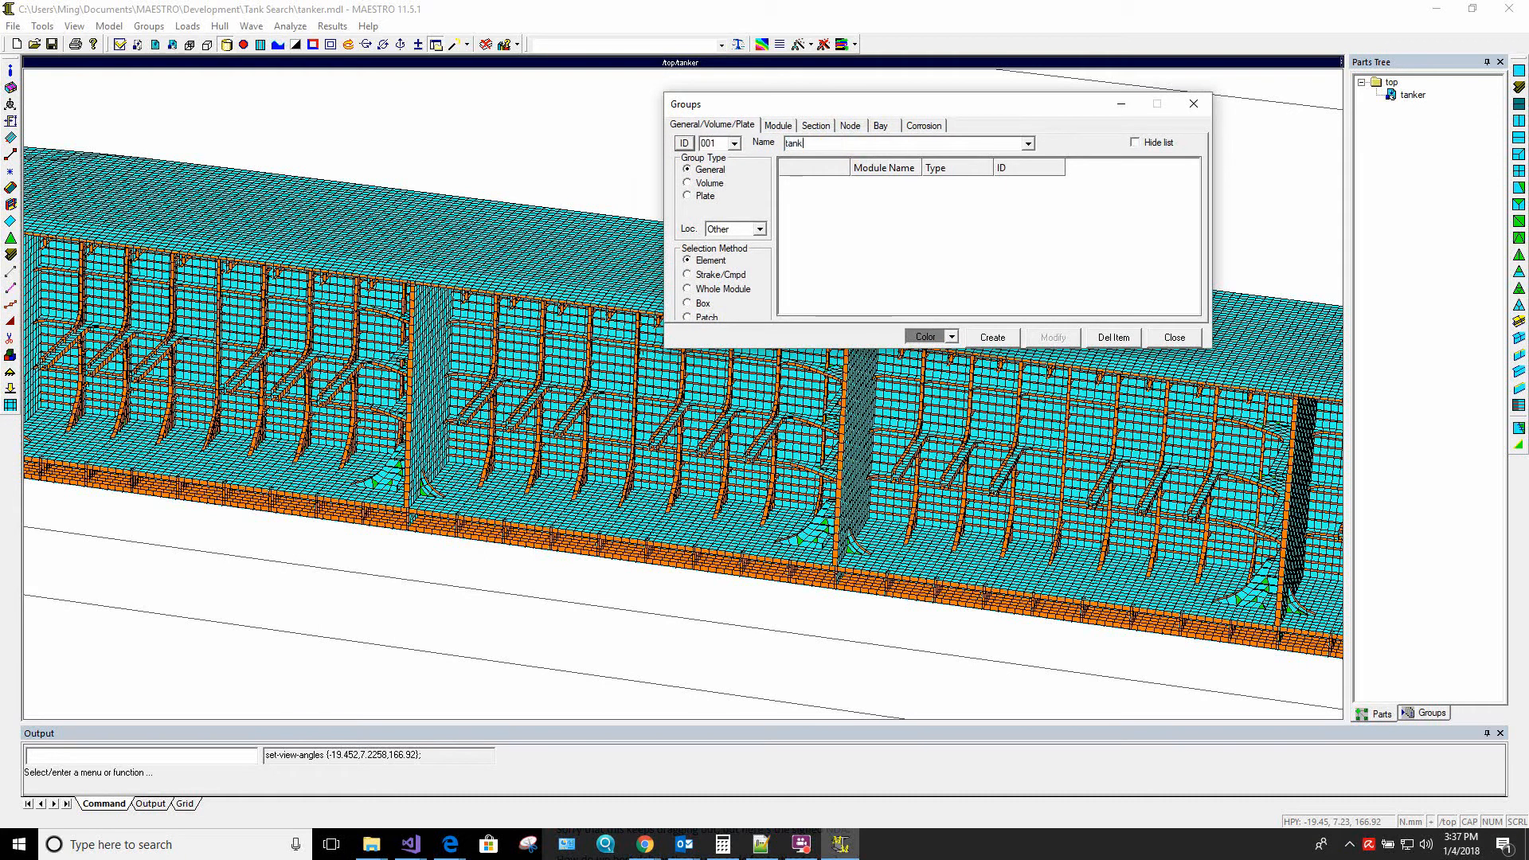
{"action": "left_click", "coordinate": [688, 183]}
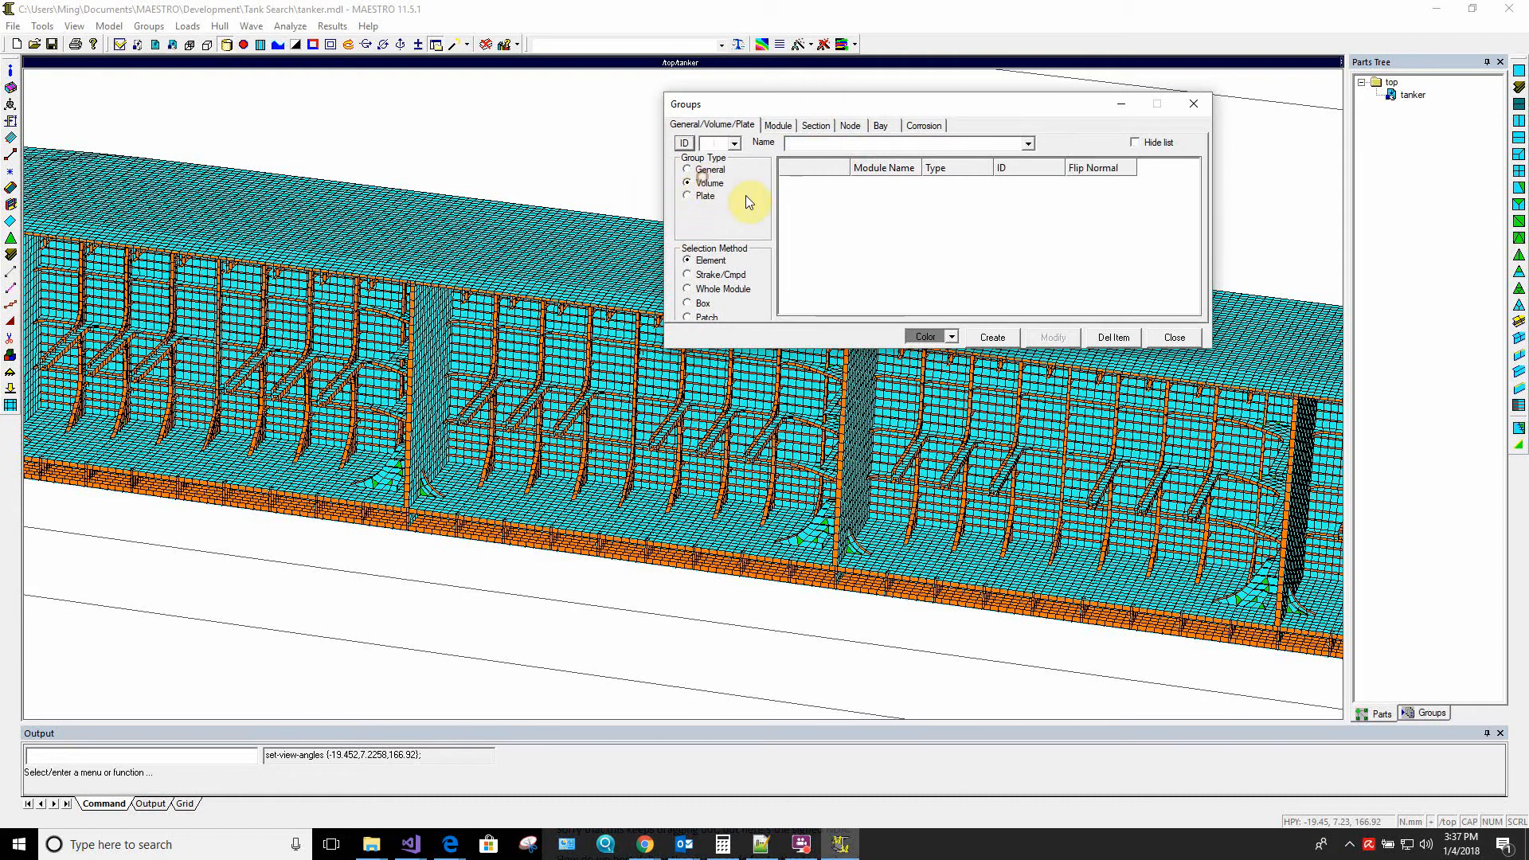
{"action": "left_click", "coordinate": [856, 143]}
{"action": "type", "text": "tank#2"}
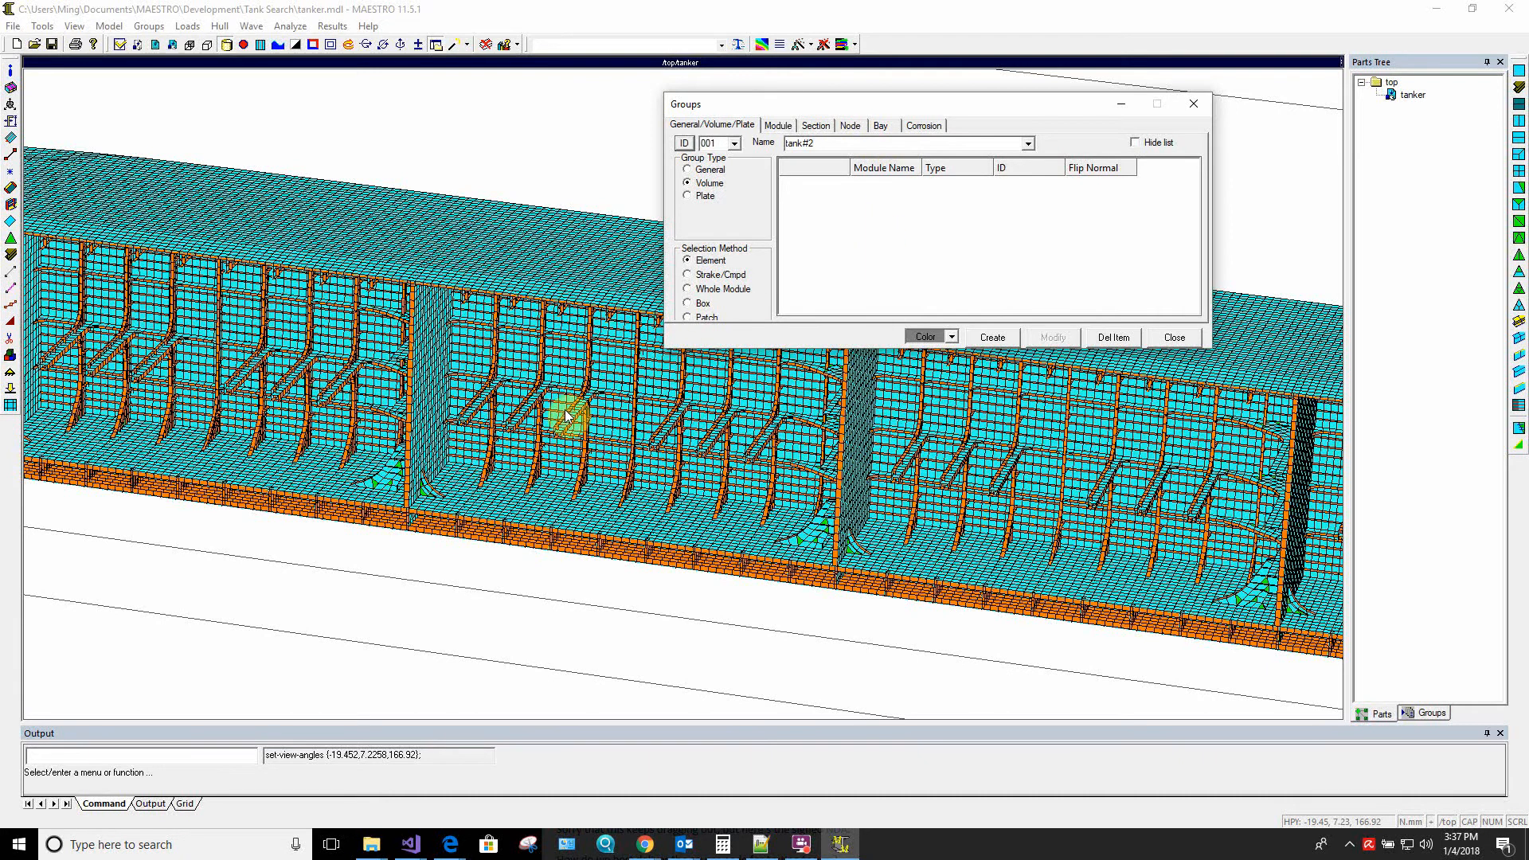
Add one quad element each from the middle tank's side wall, both transverse bulkheads, bottom and deck to the tank#2 group
{"action": "left_click", "coordinate": [517, 364]}
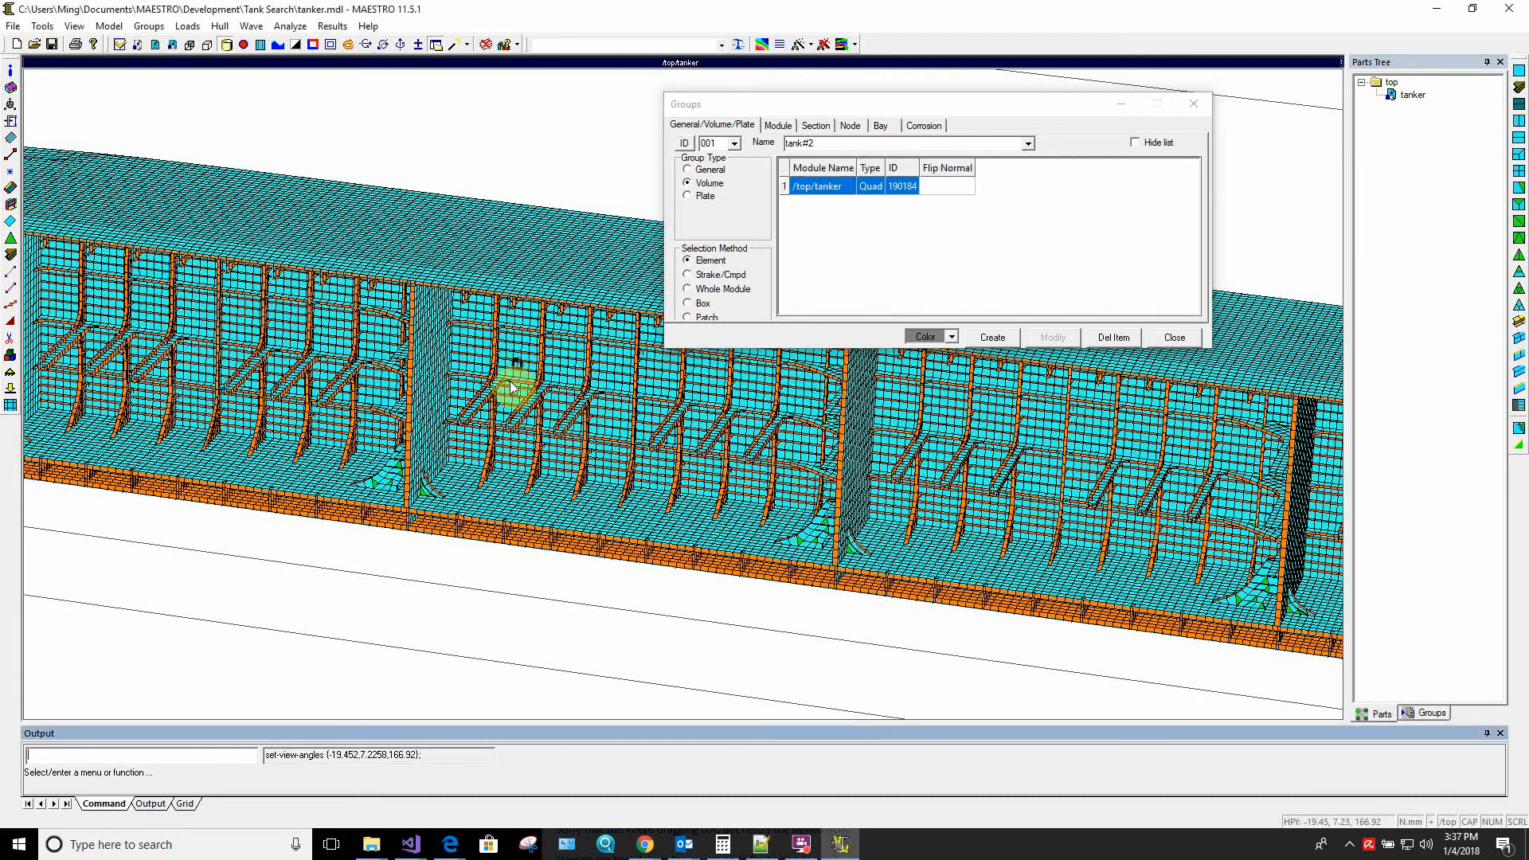
{"action": "left_click", "coordinate": [432, 352]}
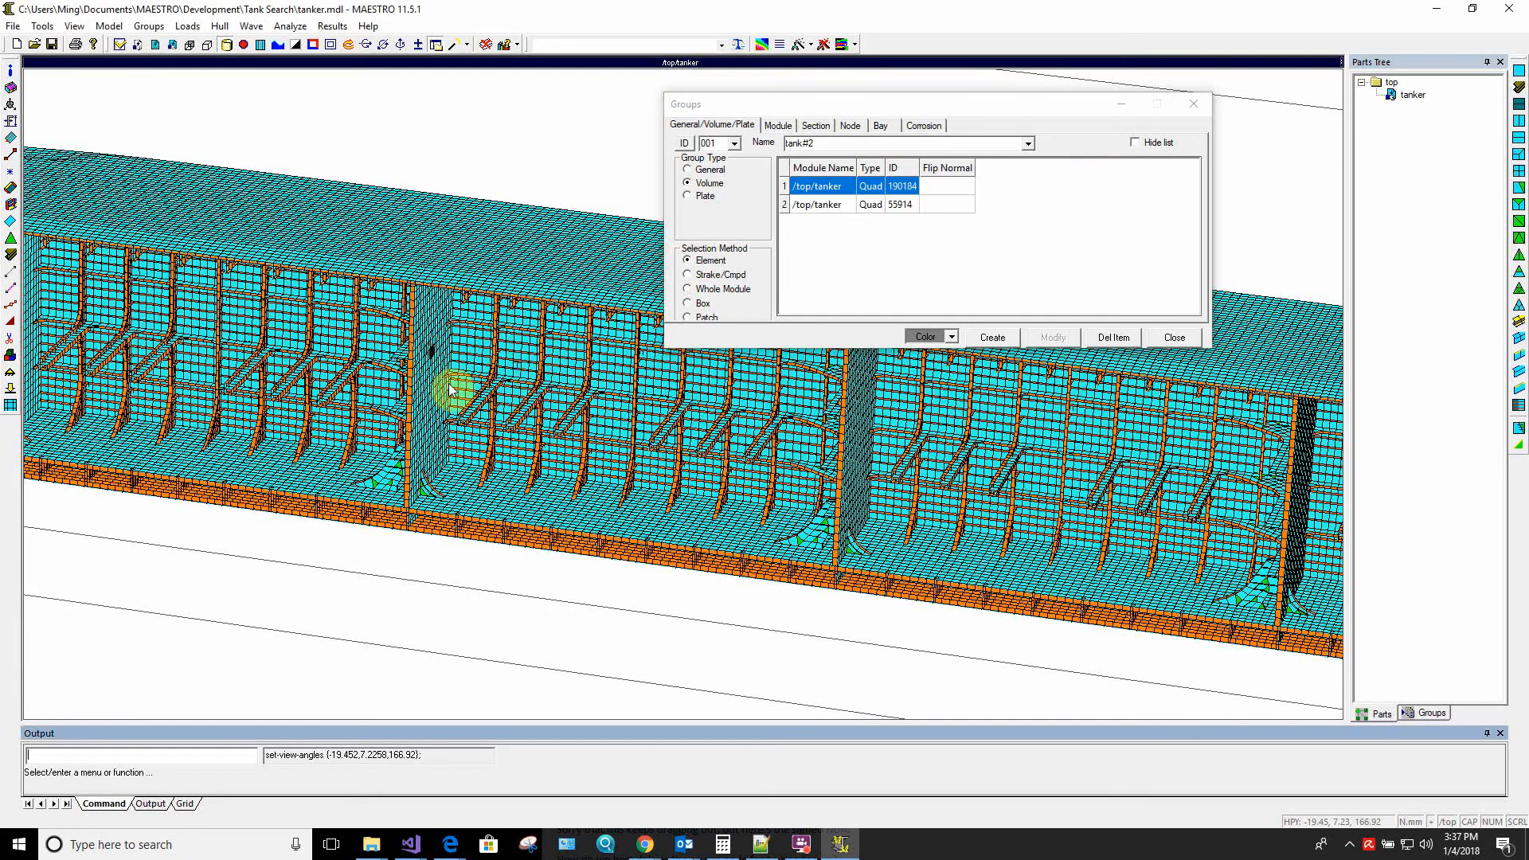
{"action": "left_click", "coordinate": [854, 439]}
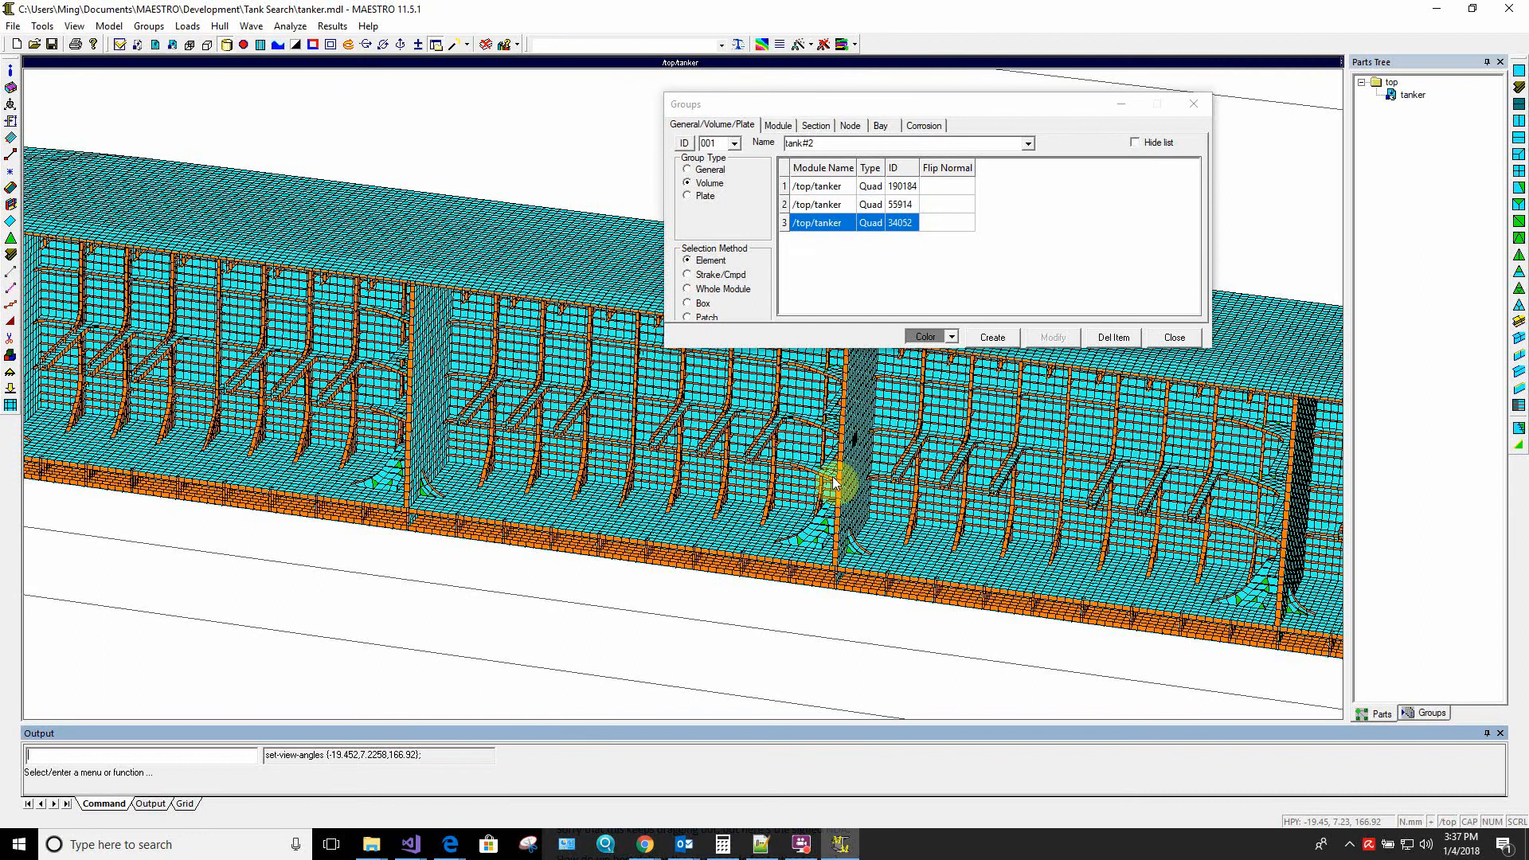
{"action": "left_click", "coordinate": [673, 534]}
{"action": "left_click", "coordinate": [598, 279]}
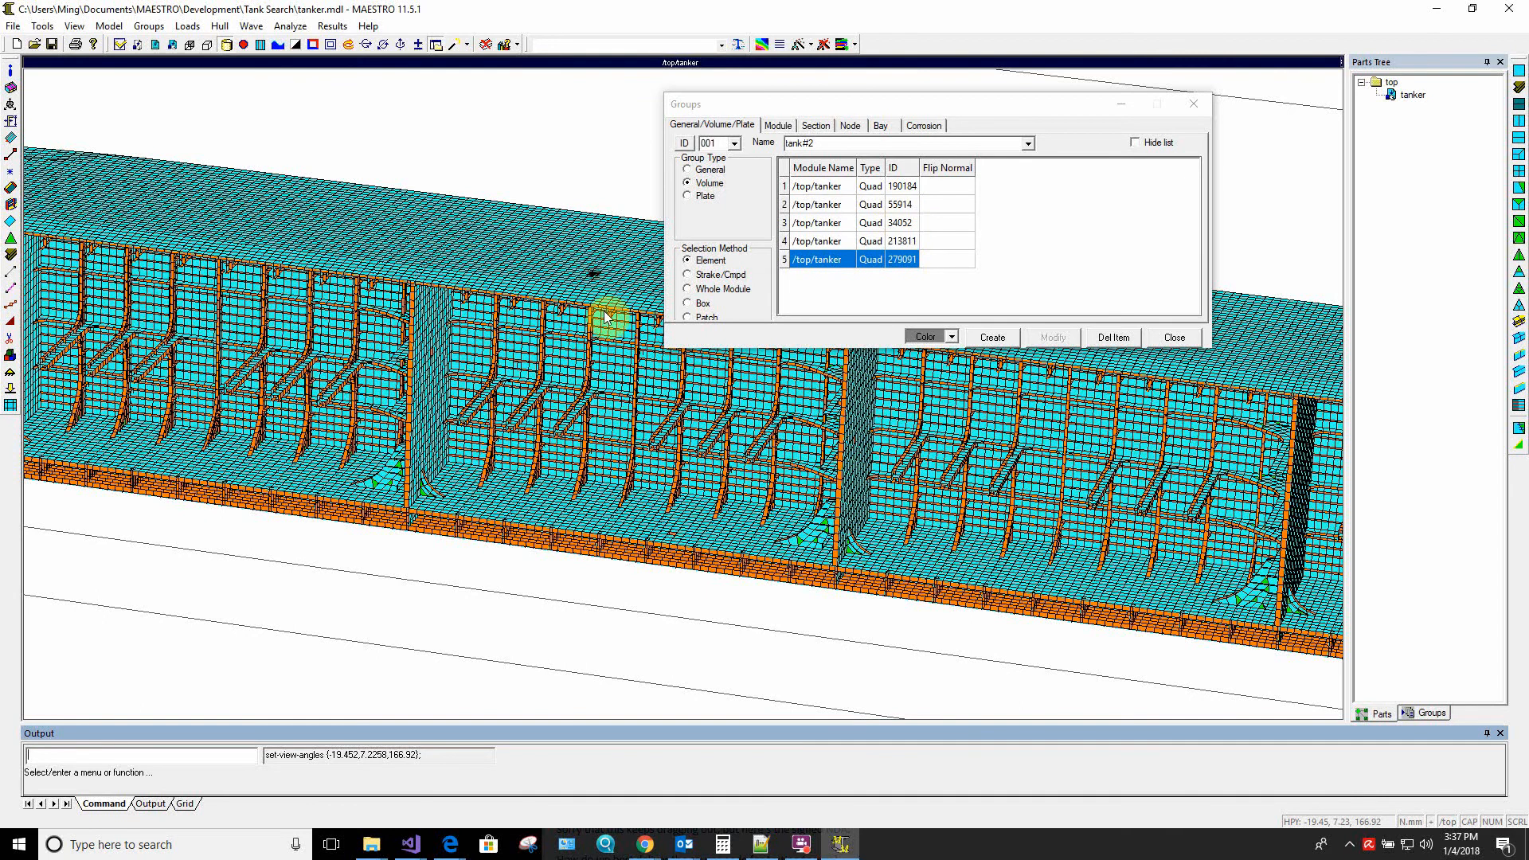
{"action": "middle_click_drag", "start_coordinate": [627, 441], "coordinate": [610, 432]}
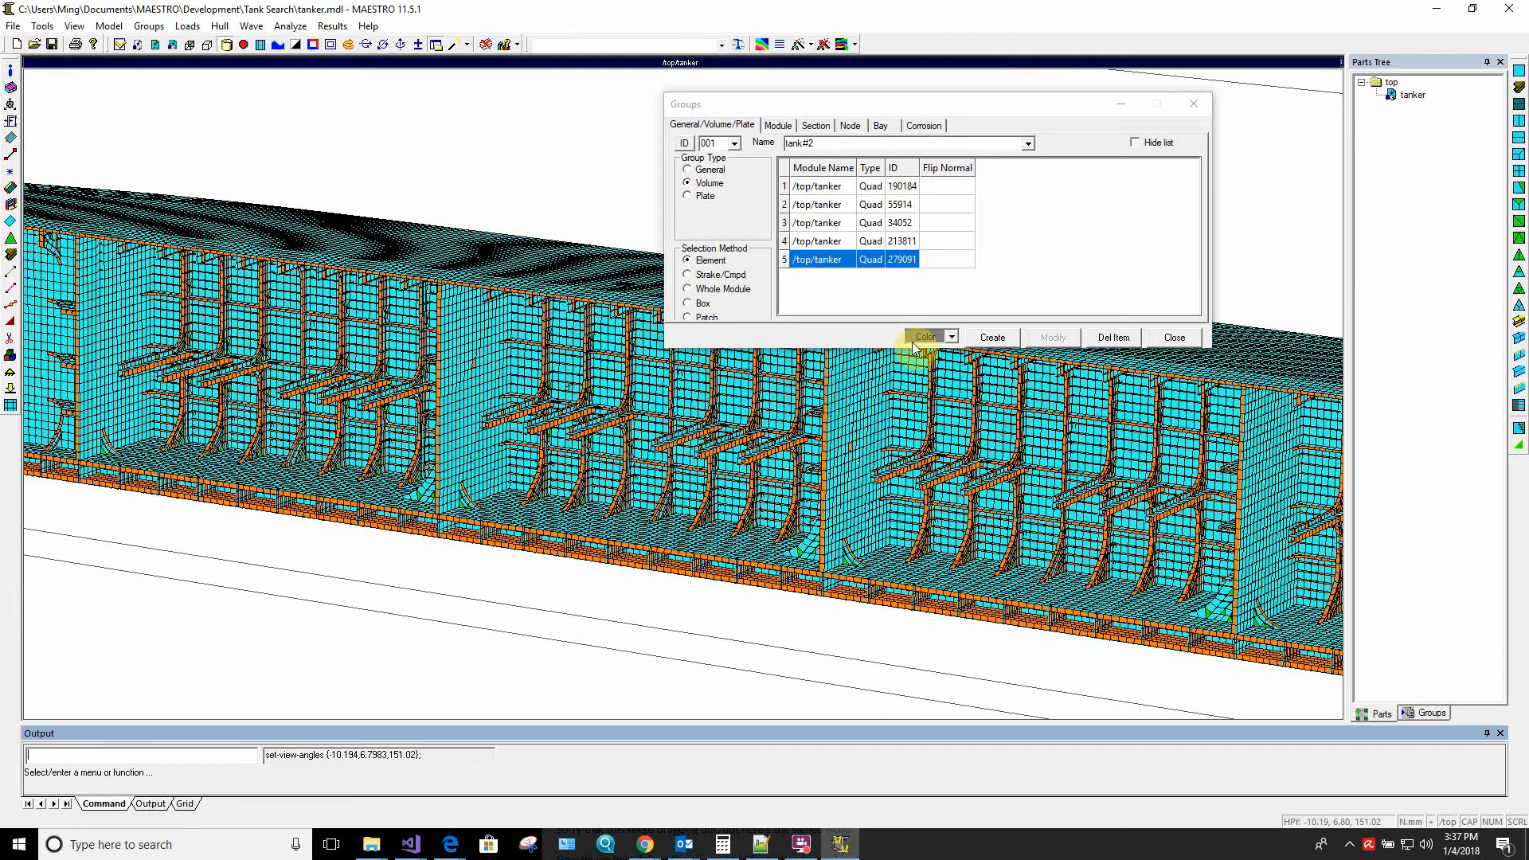
Expand the tank#2 group with Add By Seed from all five listed elements, using a 160 element edge angle
{"action": "left_click", "coordinate": [903, 185]}
{"action": "left_click", "coordinate": [904, 259], "text": "shift"}
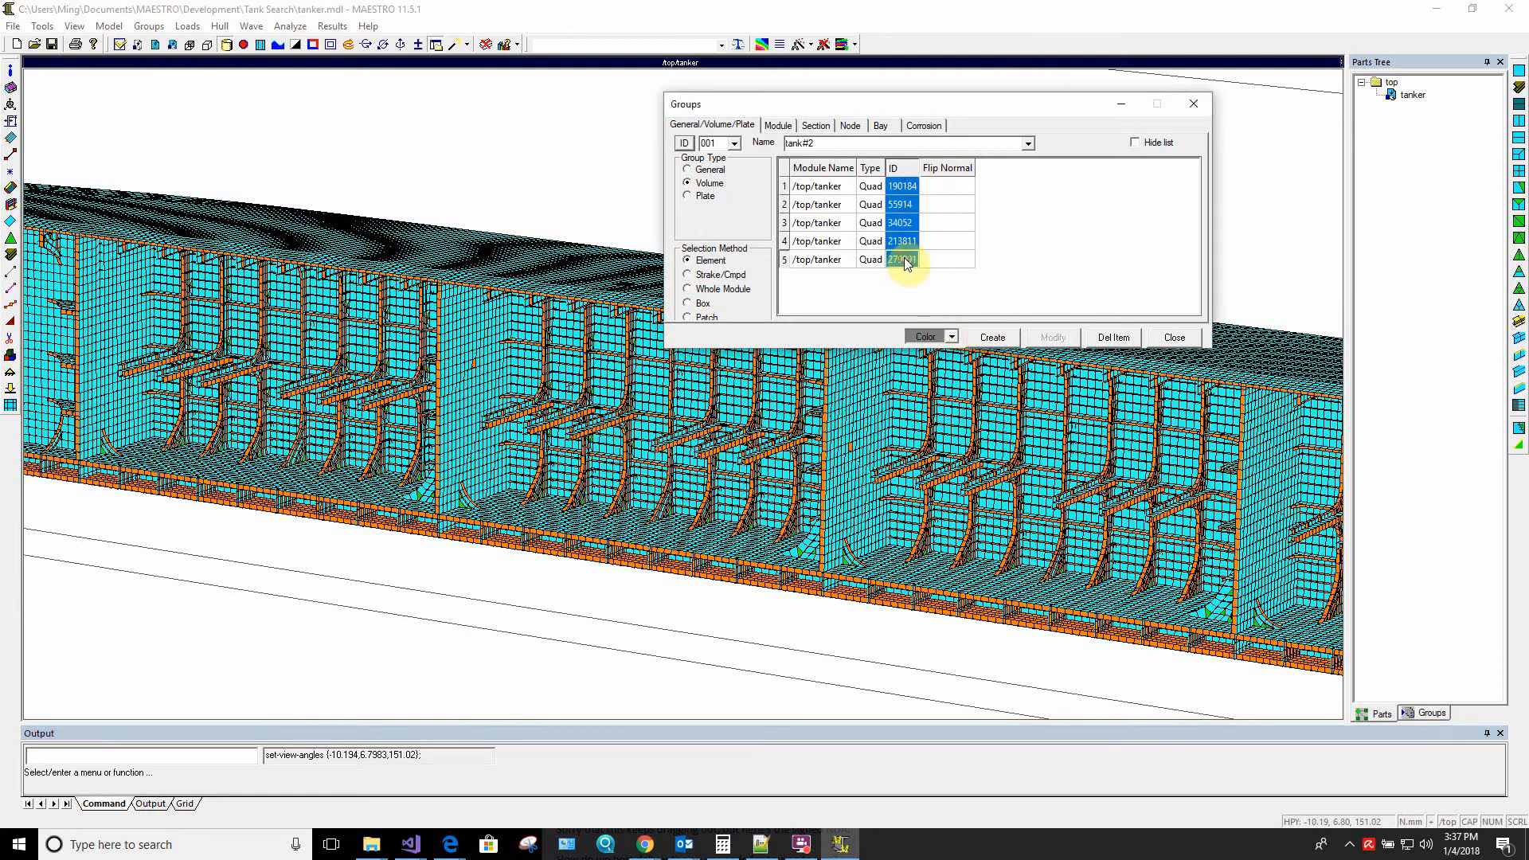
{"action": "right_click", "coordinate": [904, 246]}
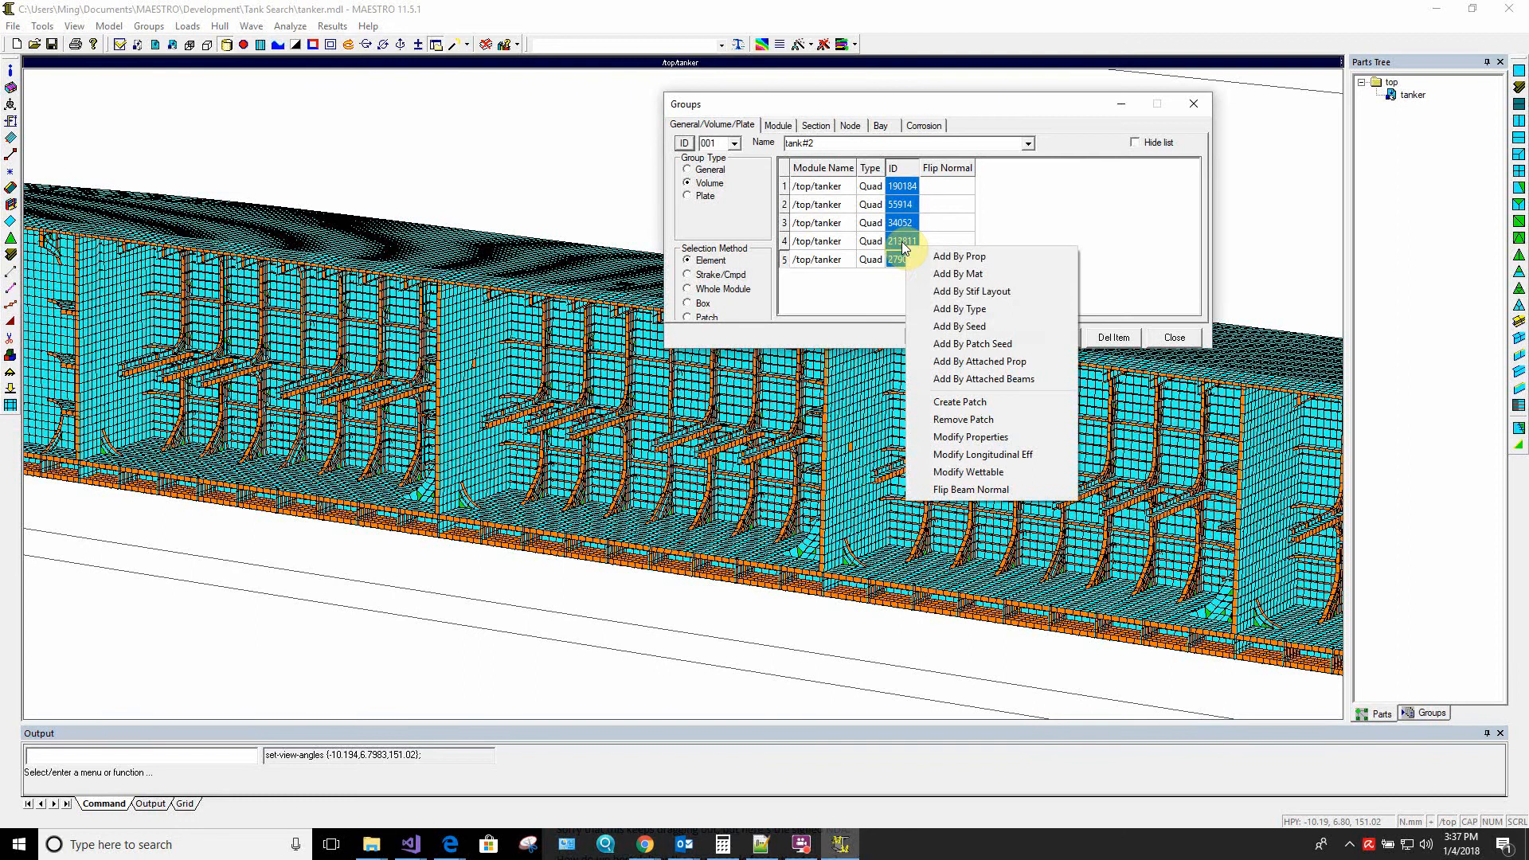
{"action": "left_click", "coordinate": [933, 325]}
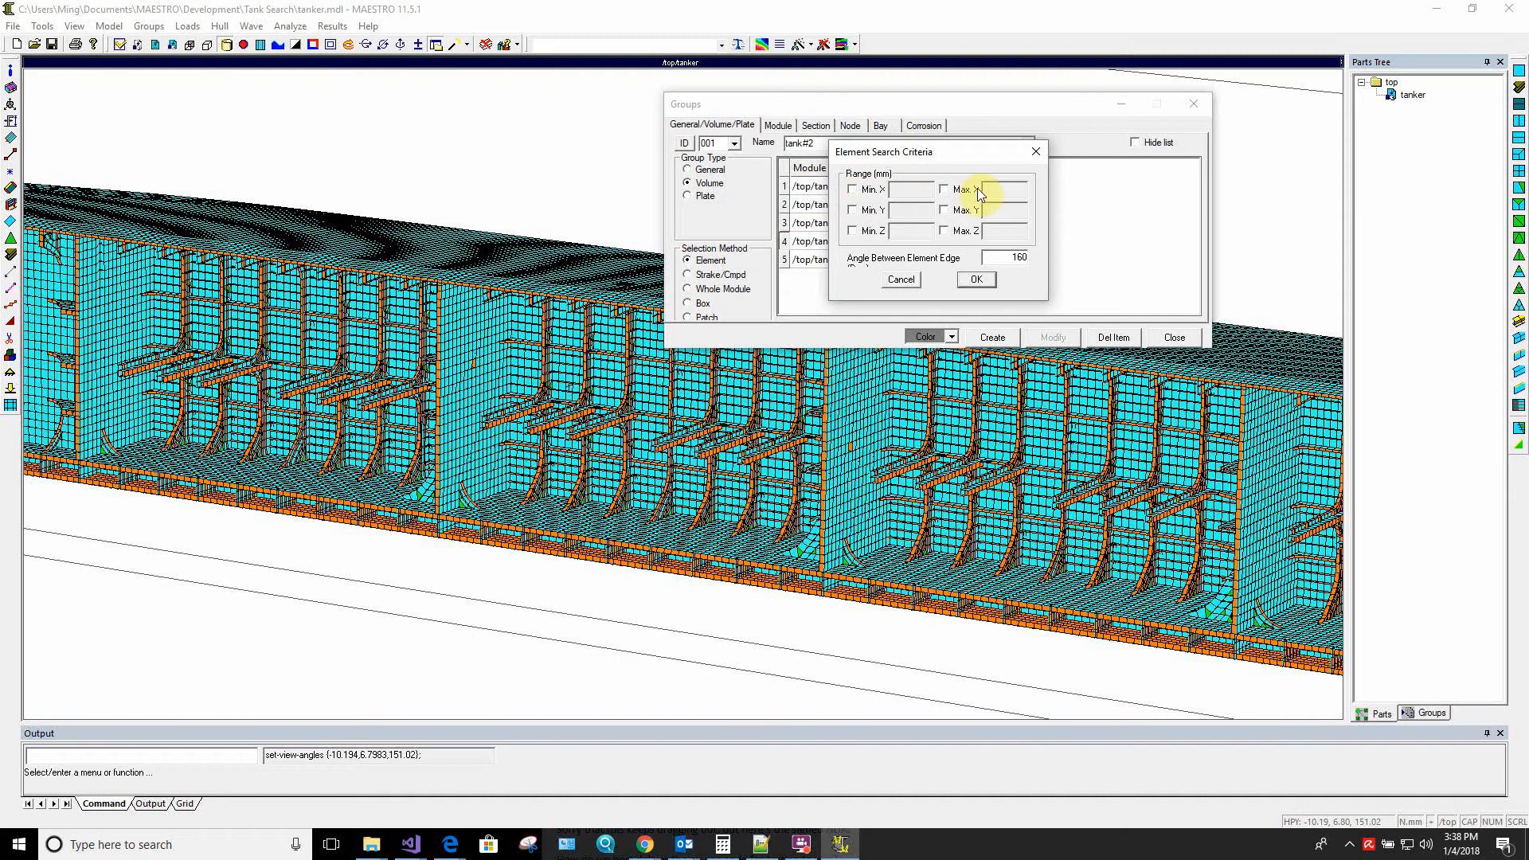
{"action": "left_click", "coordinate": [978, 279]}
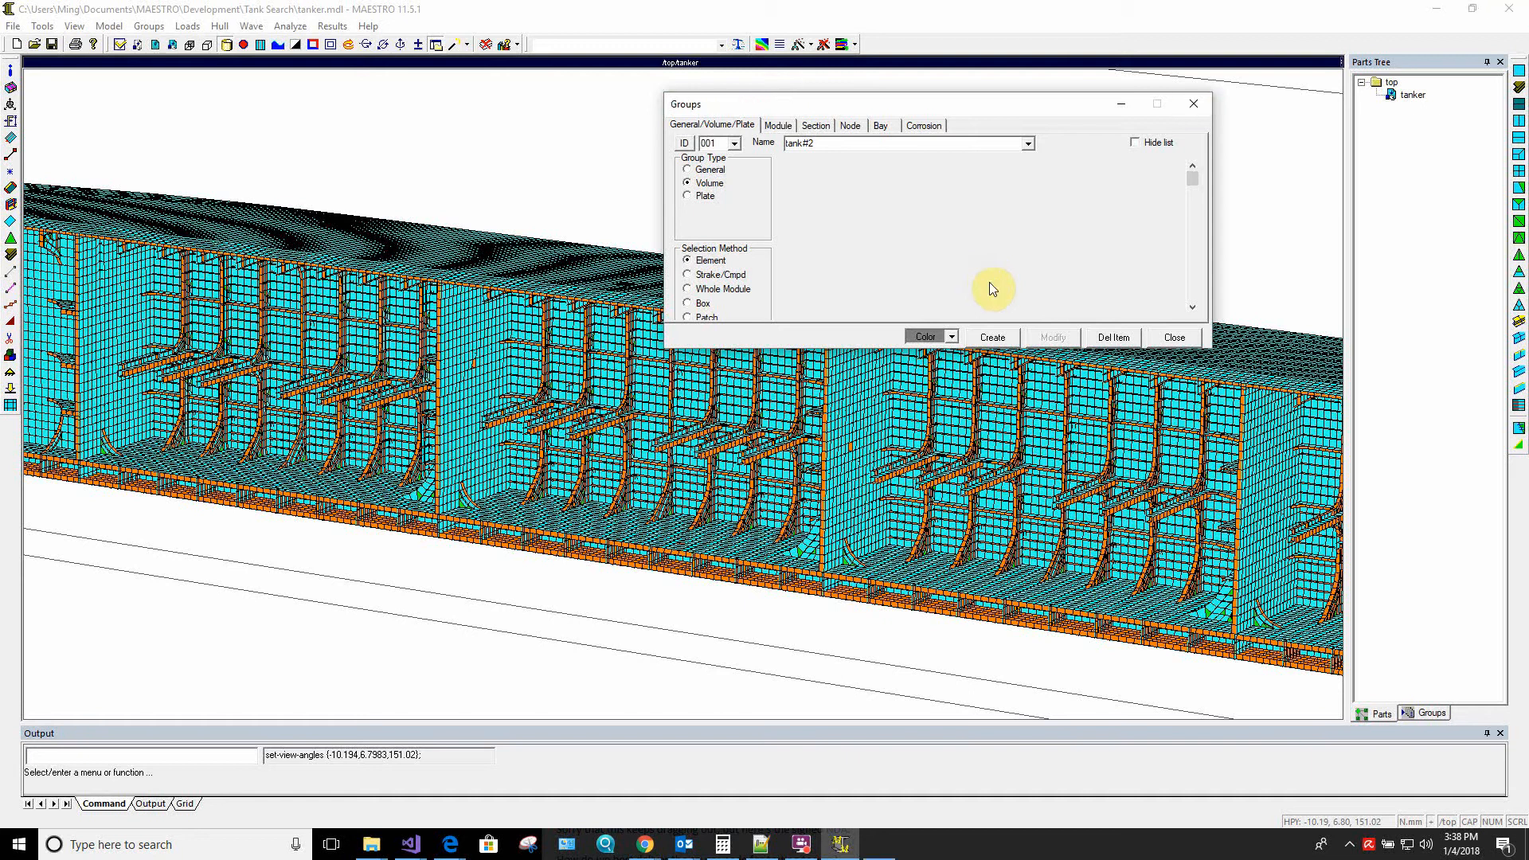
Delete the cutting plane and inspect the tank#2 element selection across the complete hull
{"action": "left_click_drag", "start_coordinate": [481, 387], "coordinate": [701, 422]}
{"action": "middle_click_drag", "start_coordinate": [701, 421], "coordinate": [689, 425]}
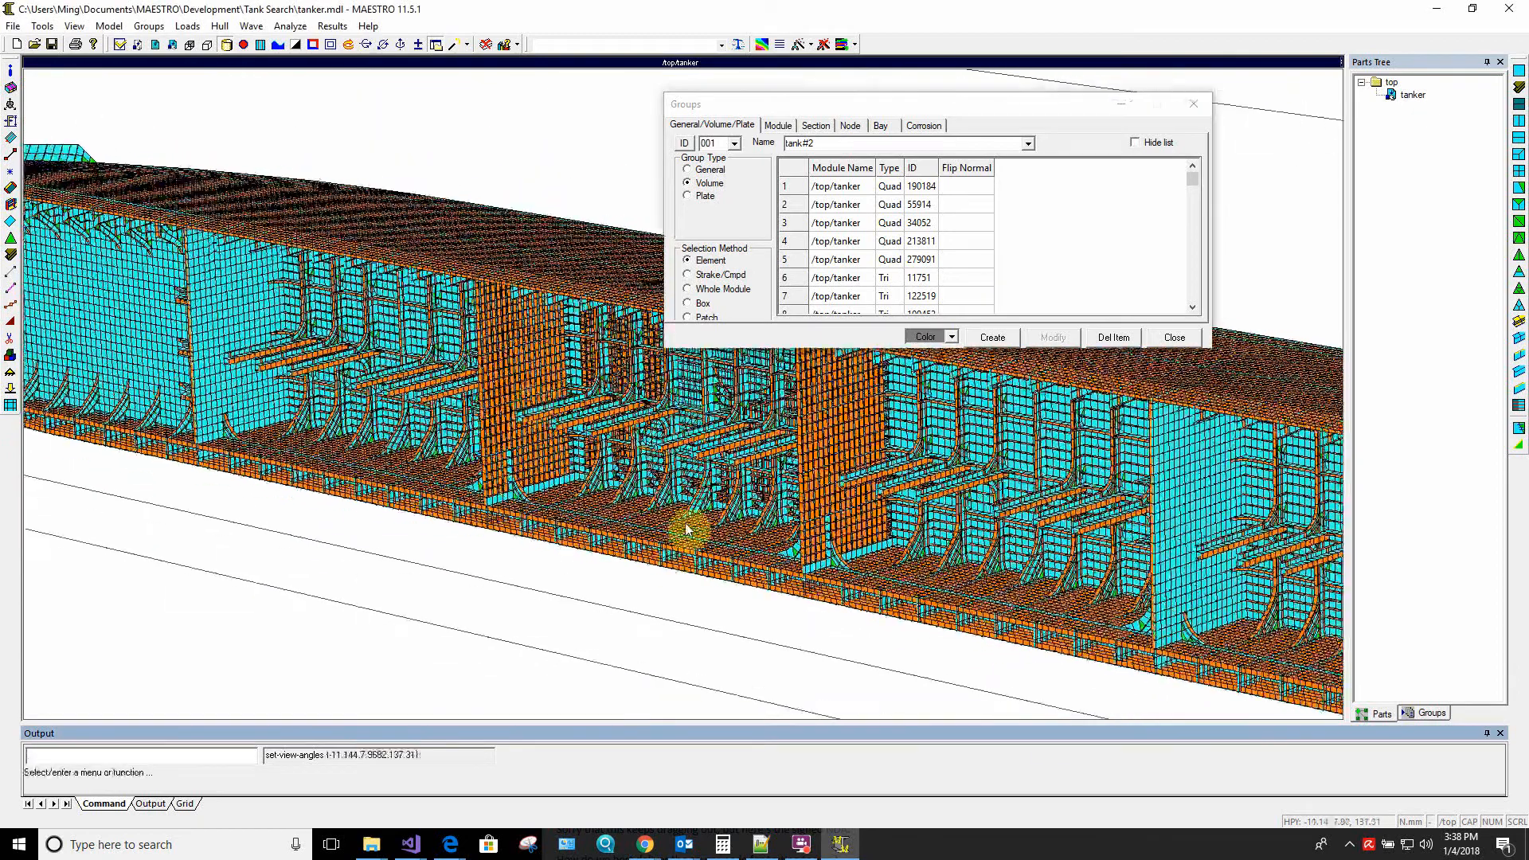
{"action": "middle_click_drag", "start_coordinate": [690, 528], "coordinate": [599, 374]}
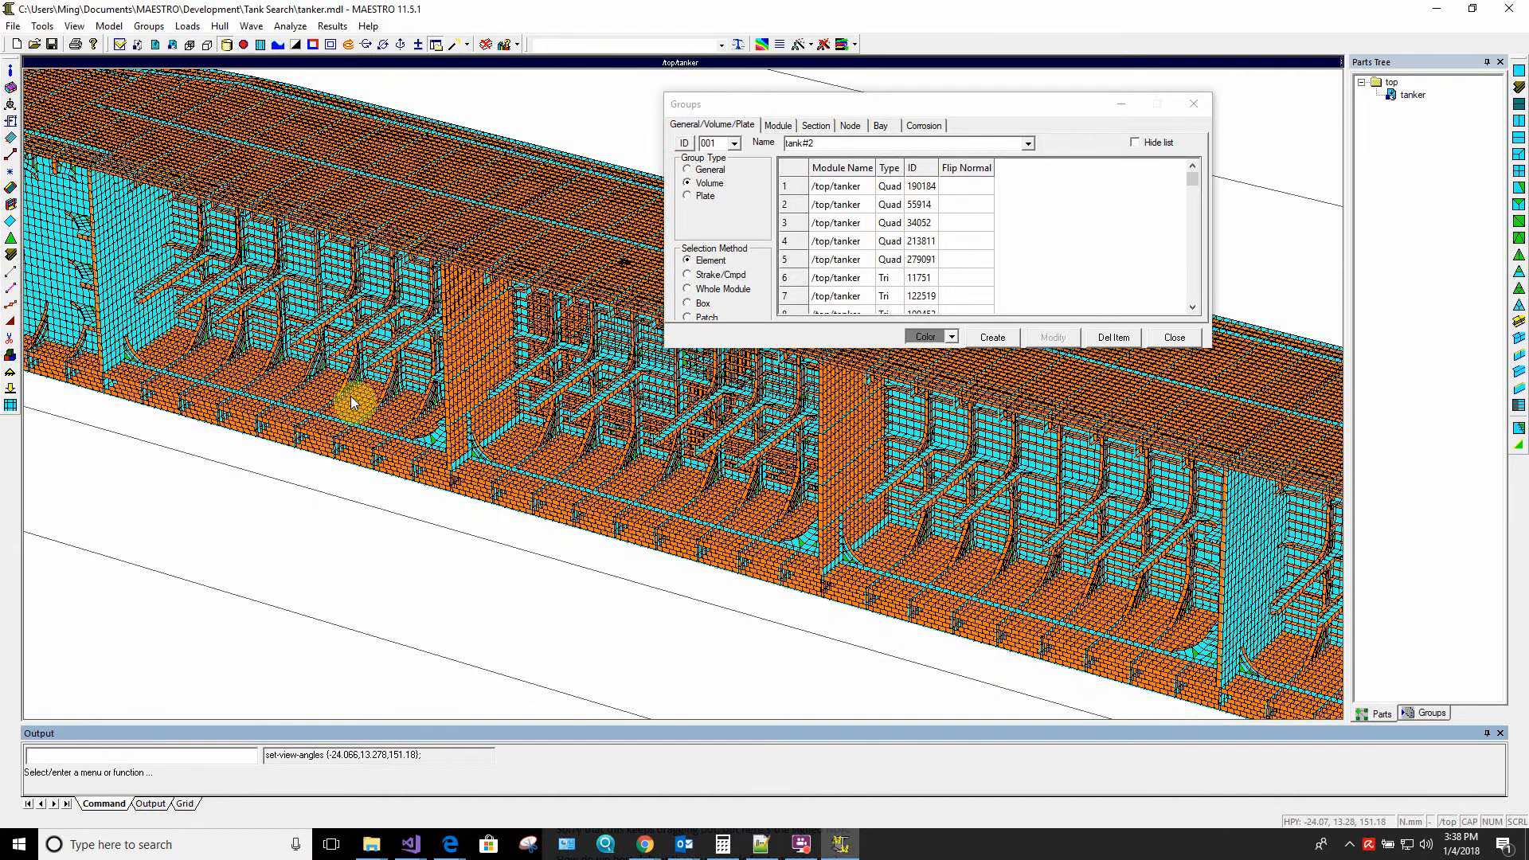
{"action": "right_click", "coordinate": [565, 99]}
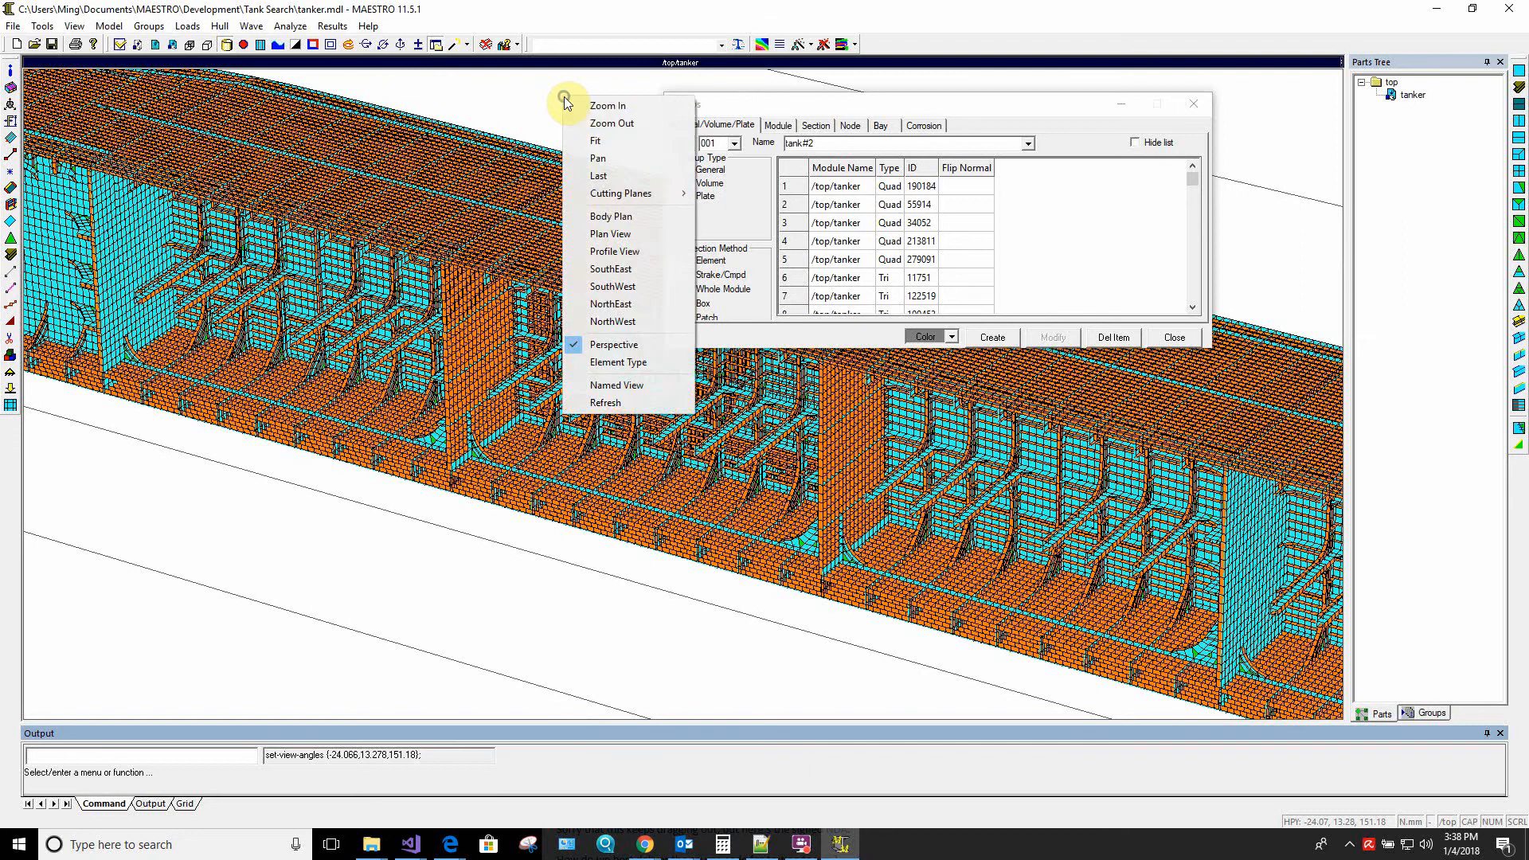
{"action": "mouse_move", "coordinate": [656, 193]}
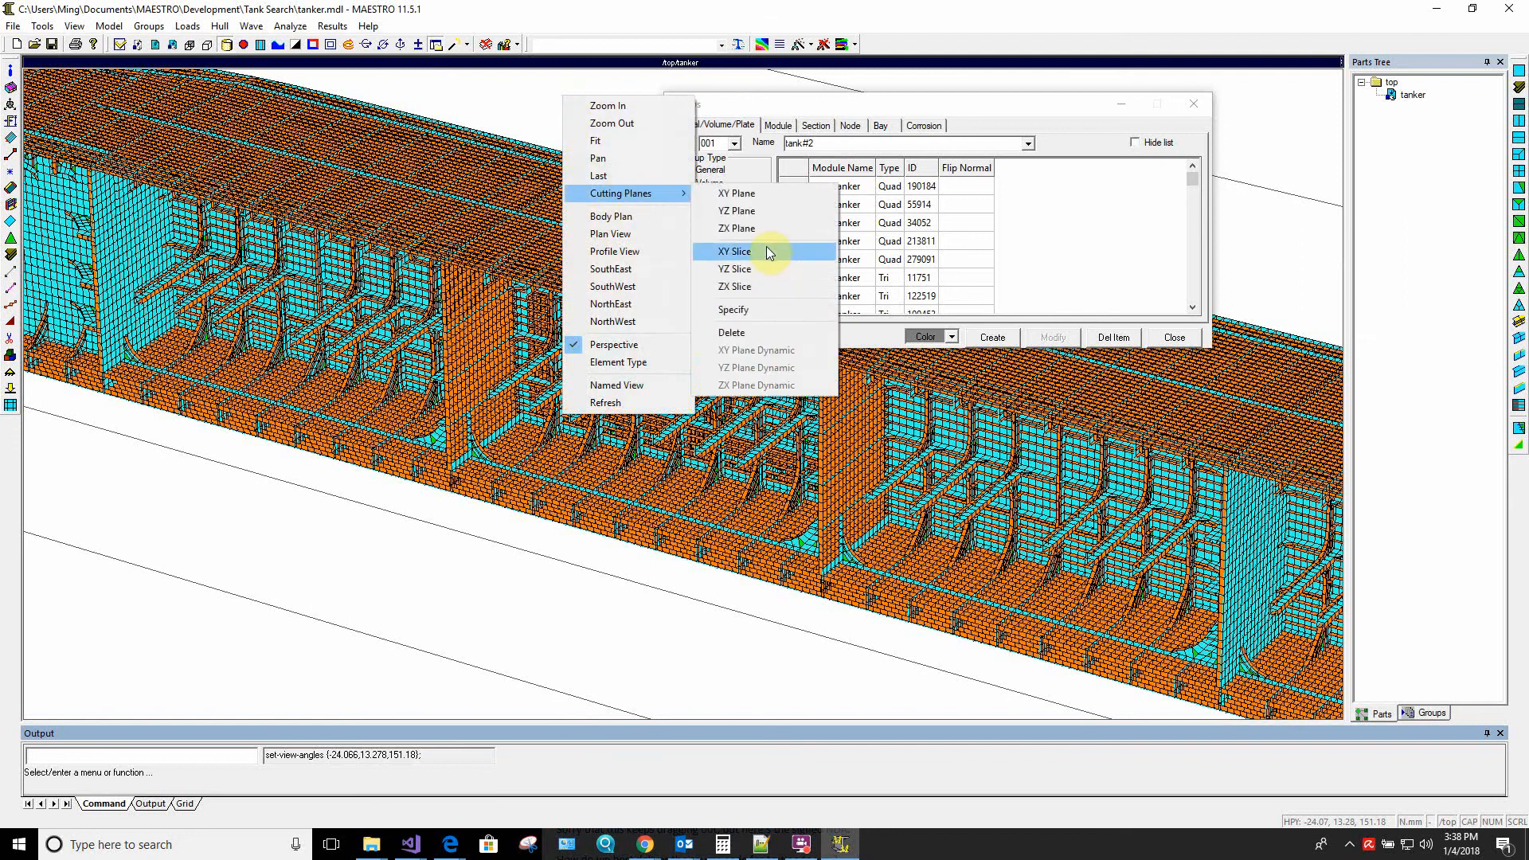
{"action": "left_click", "coordinate": [763, 332]}
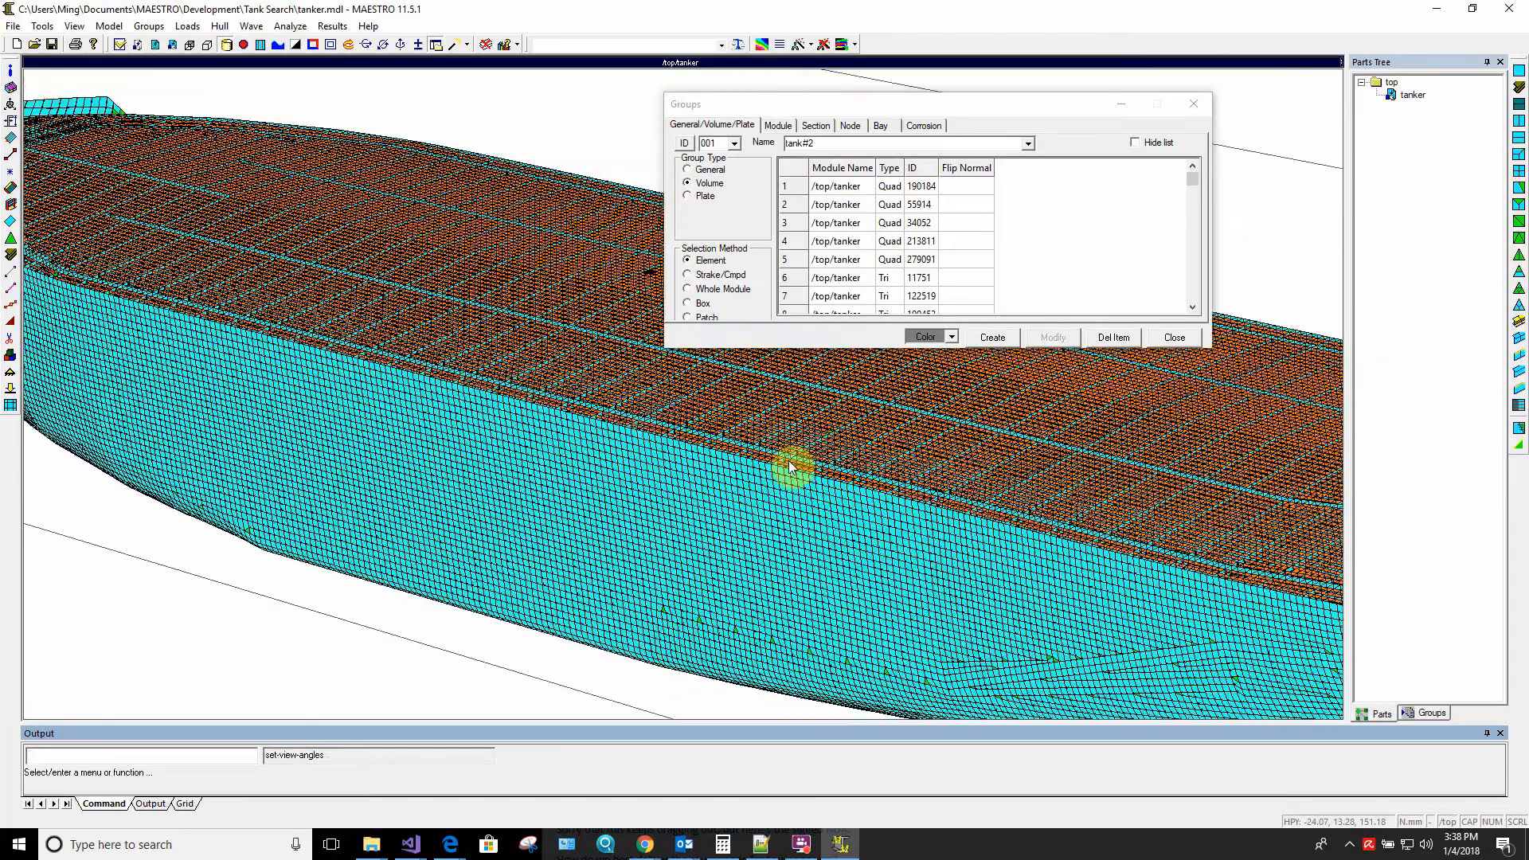
{"action": "middle_click_drag", "start_coordinate": [829, 443], "coordinate": [594, 399]}
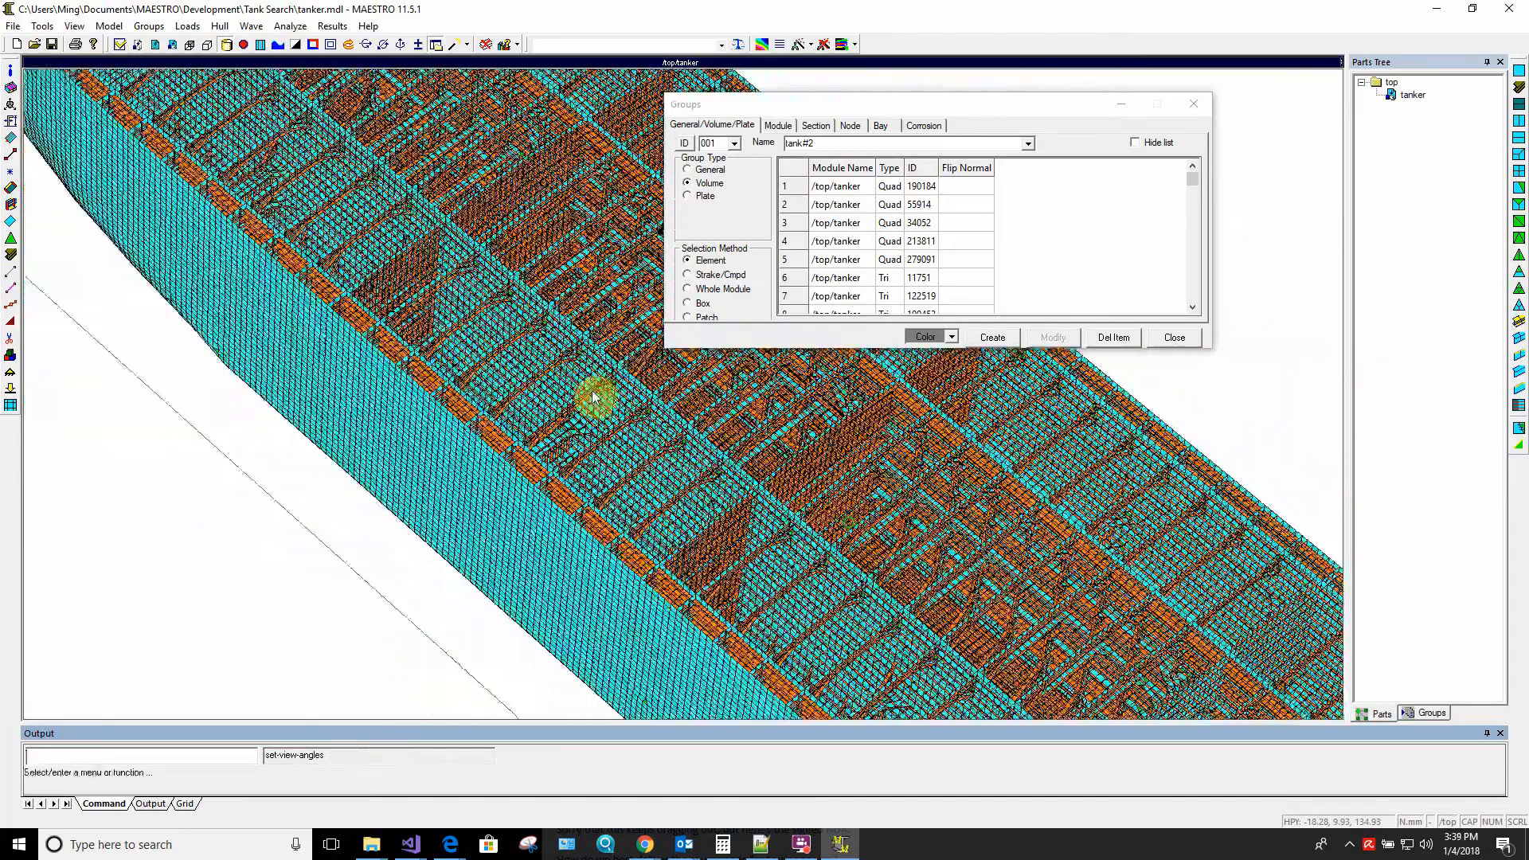
Run Add By Seed on the tank#2 element list again with the 160 element edge angle
{"action": "left_click", "coordinate": [1060, 255]}
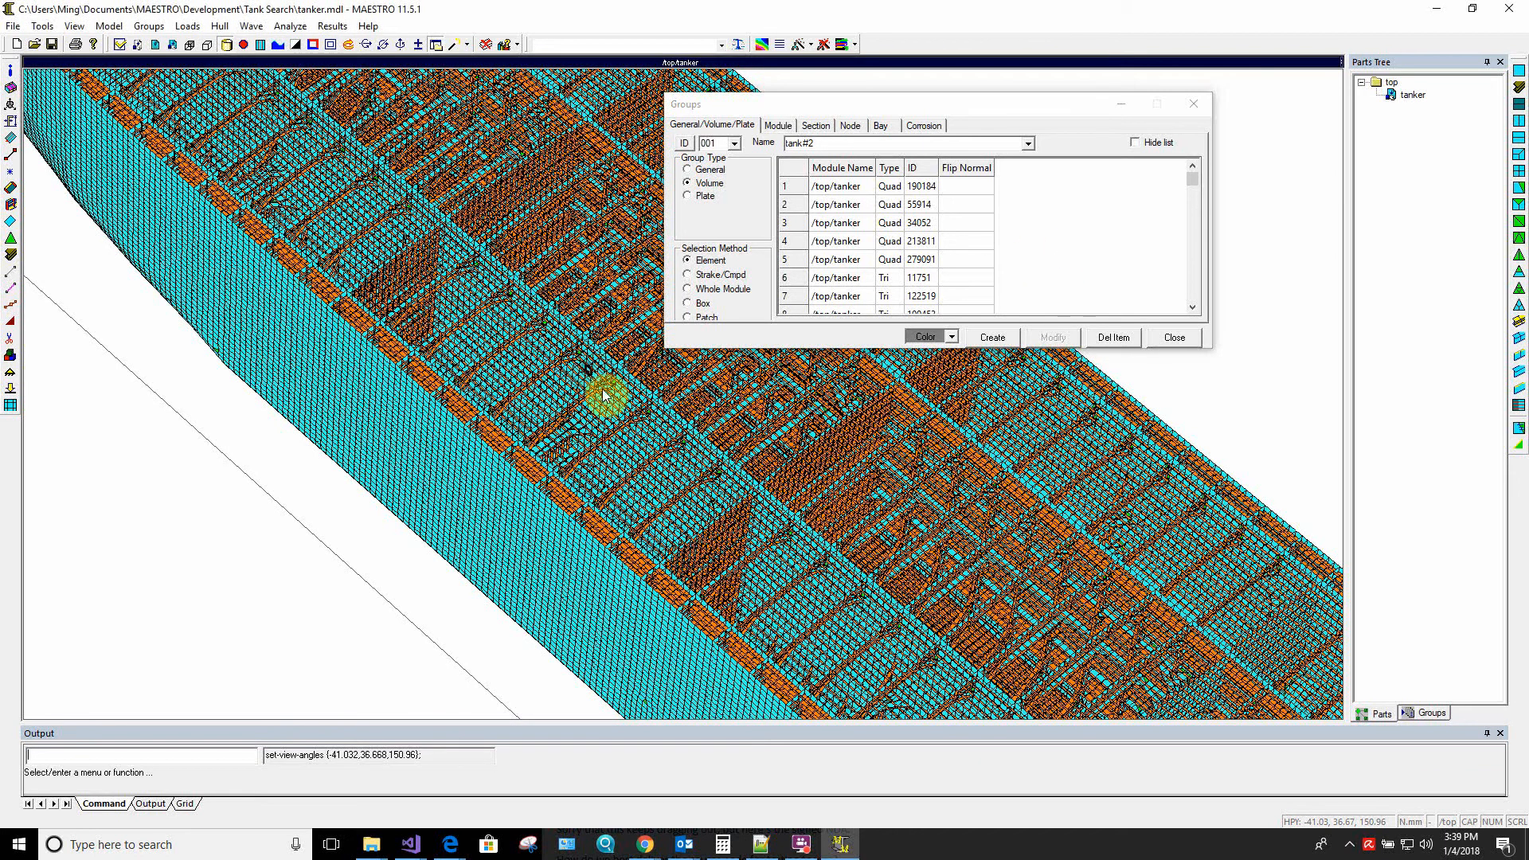
{"action": "left_click", "coordinate": [637, 407]}
{"action": "right_click", "coordinate": [1037, 286]}
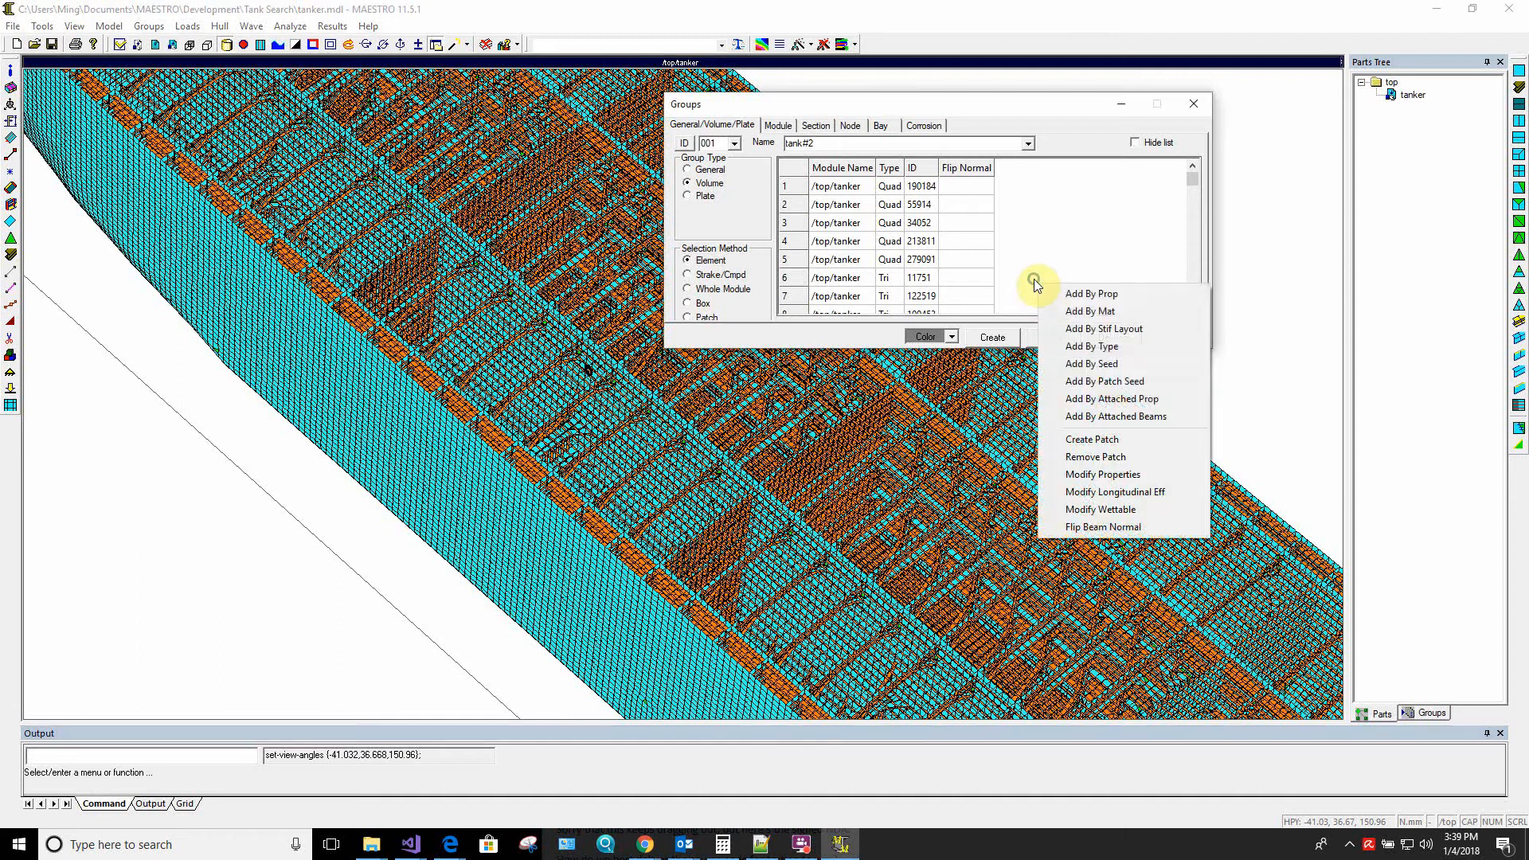
{"action": "left_click", "coordinate": [1092, 364]}
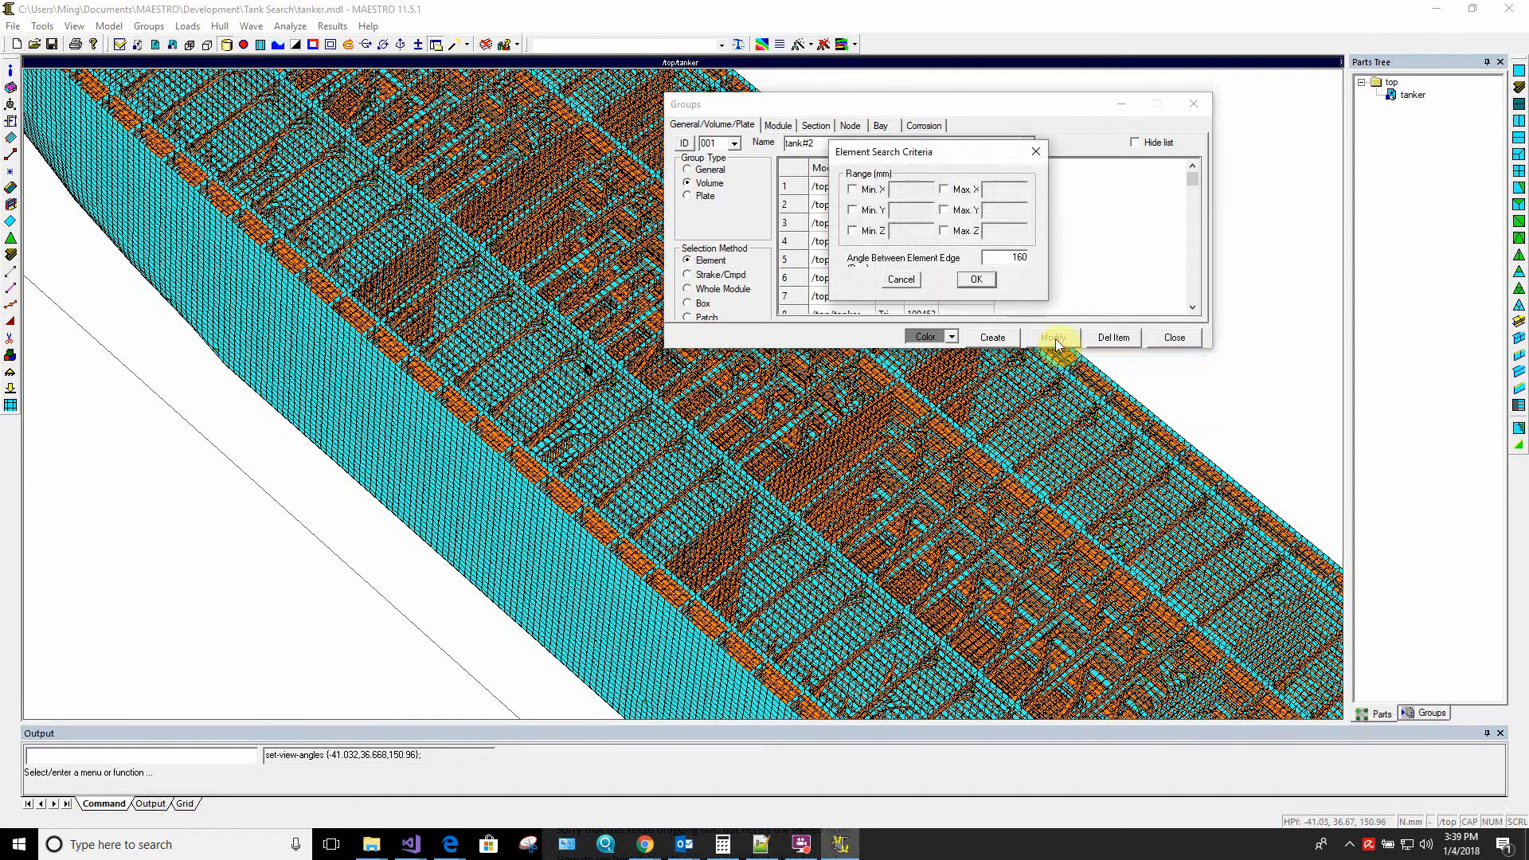
{"action": "left_click", "coordinate": [977, 280]}
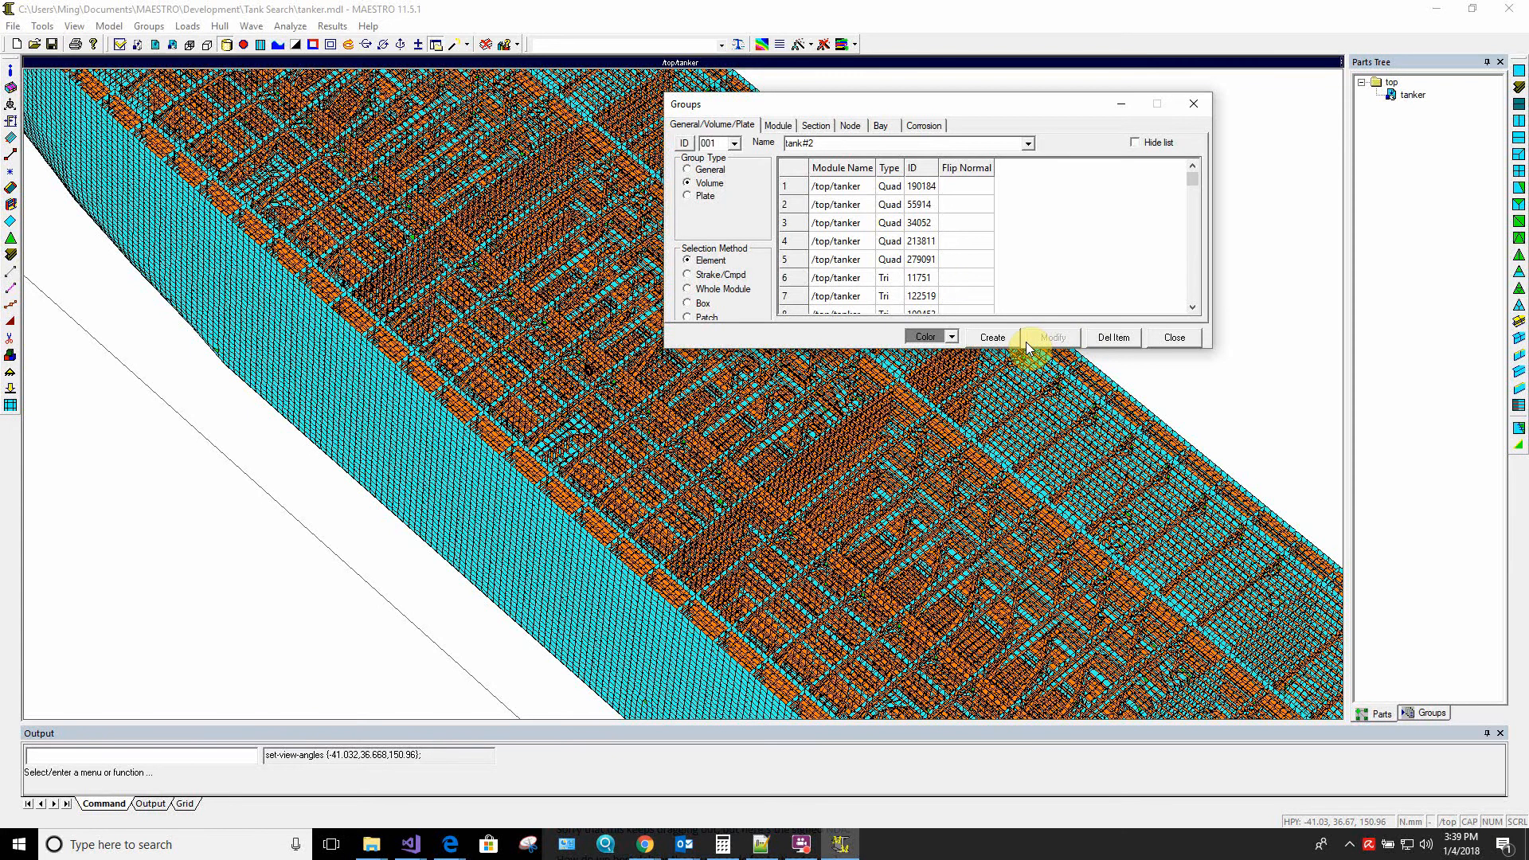
Give the tank#2 volume group a yellow color, create it and close the group definition
{"action": "left_click", "coordinate": [952, 337]}
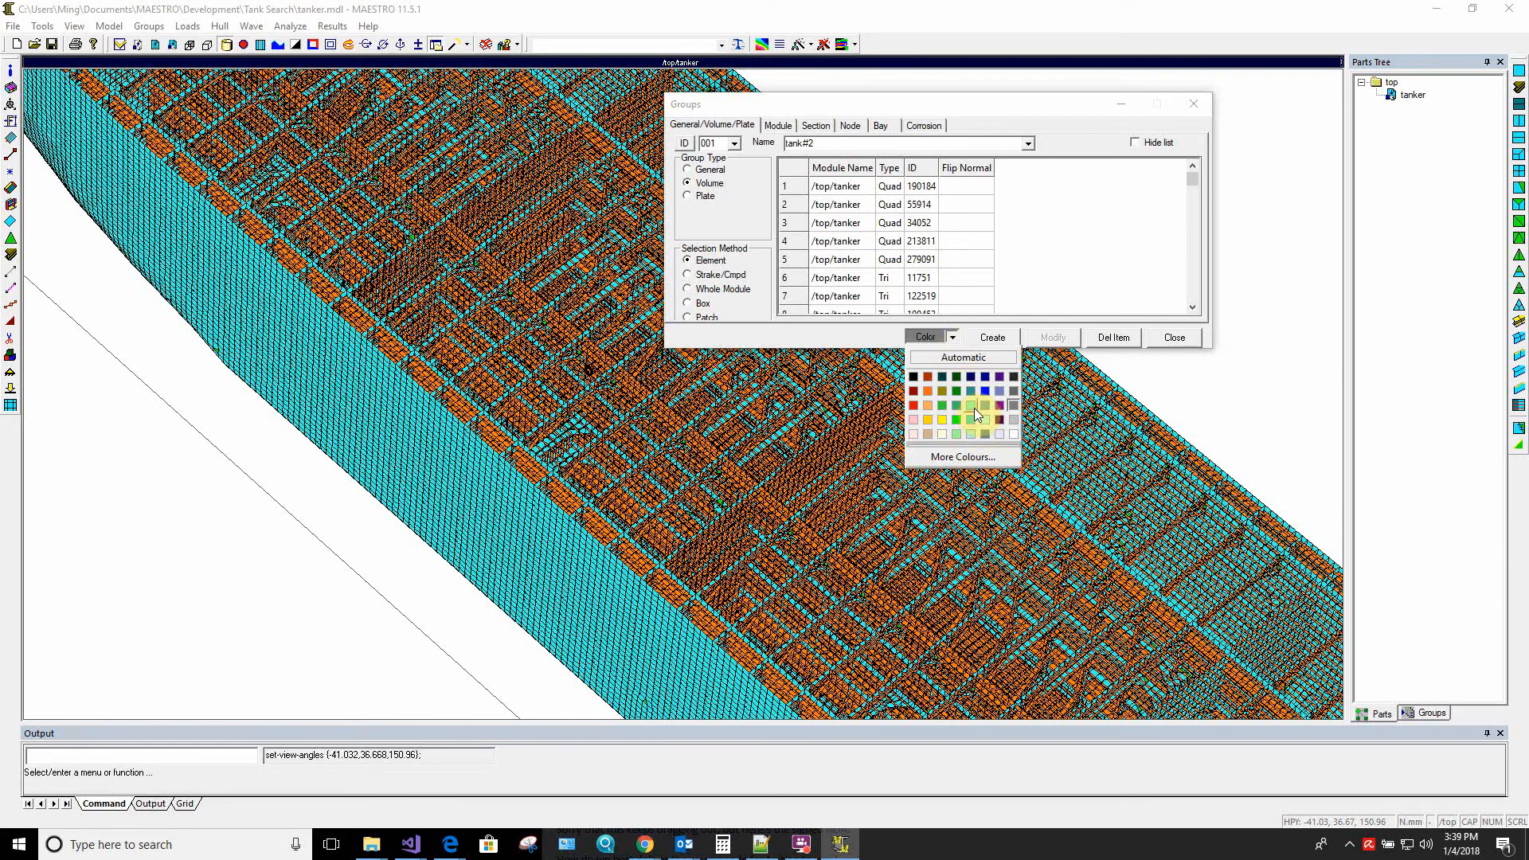
{"action": "left_click", "coordinate": [943, 419]}
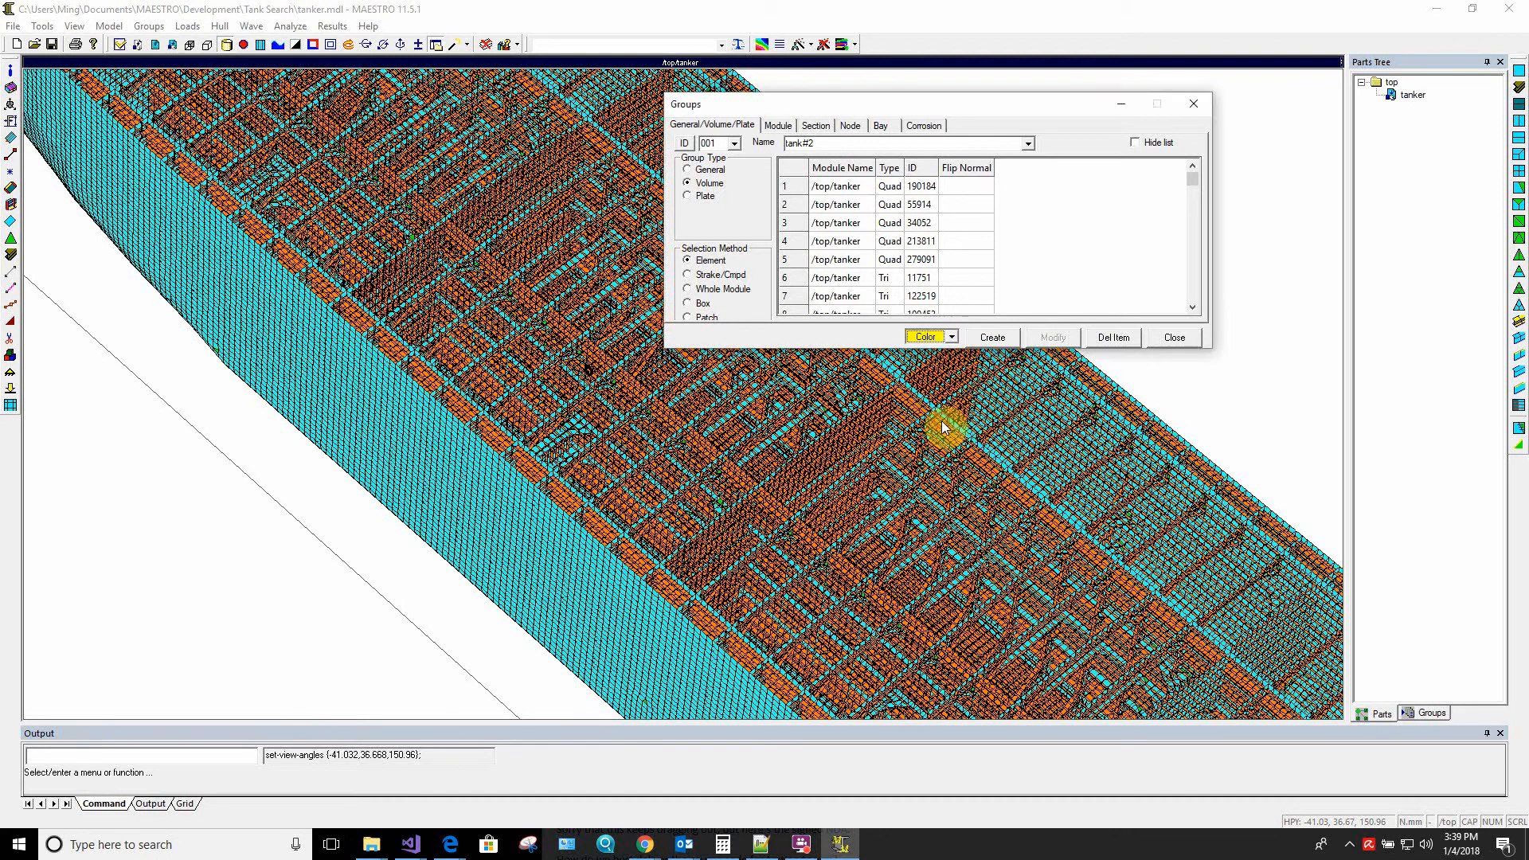
{"action": "left_click", "coordinate": [993, 337]}
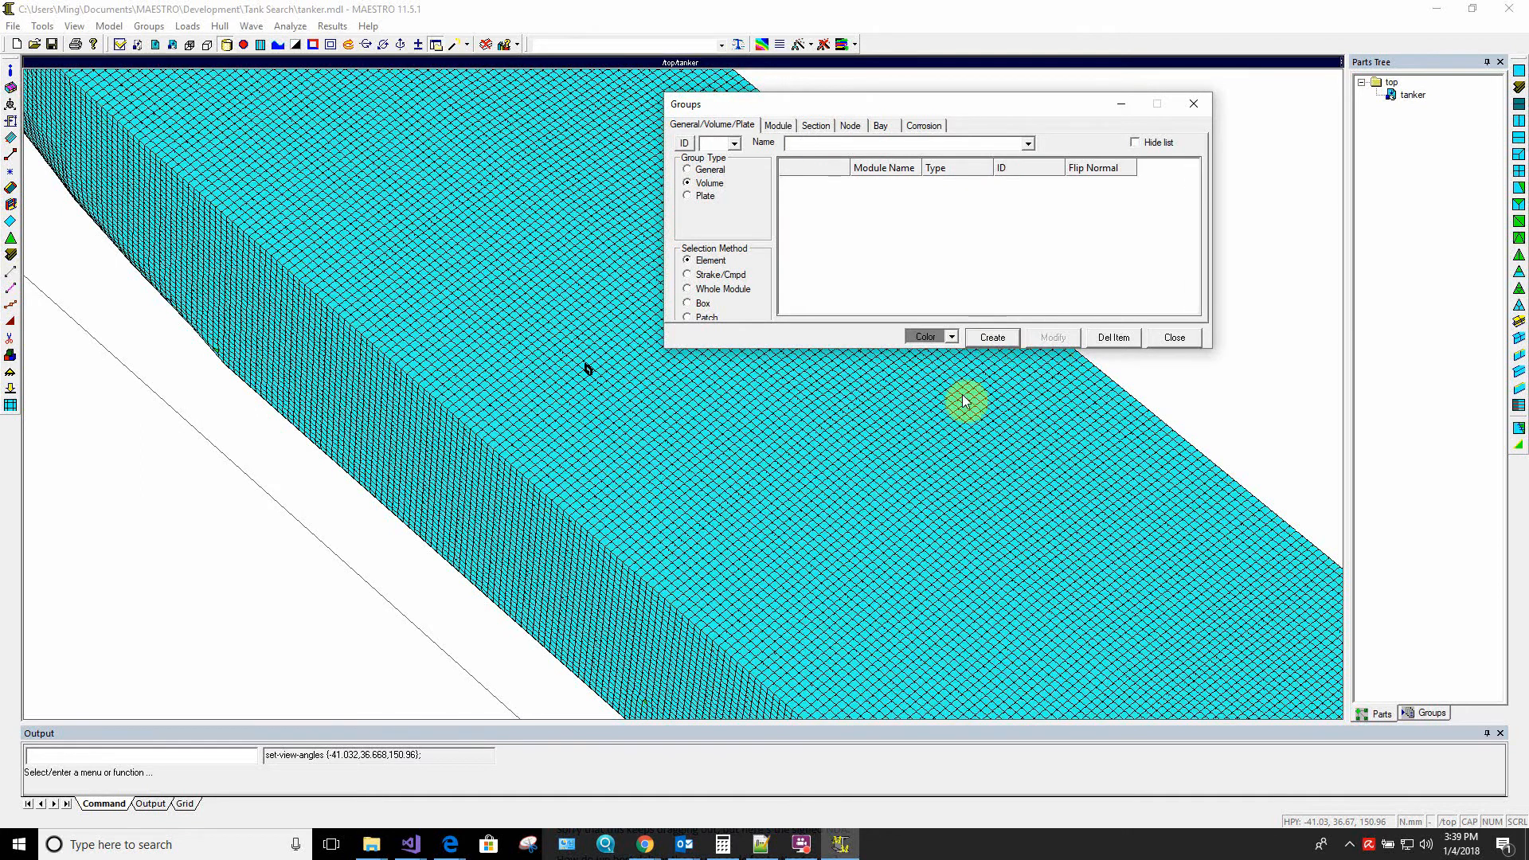
{"action": "left_click", "coordinate": [1167, 338]}
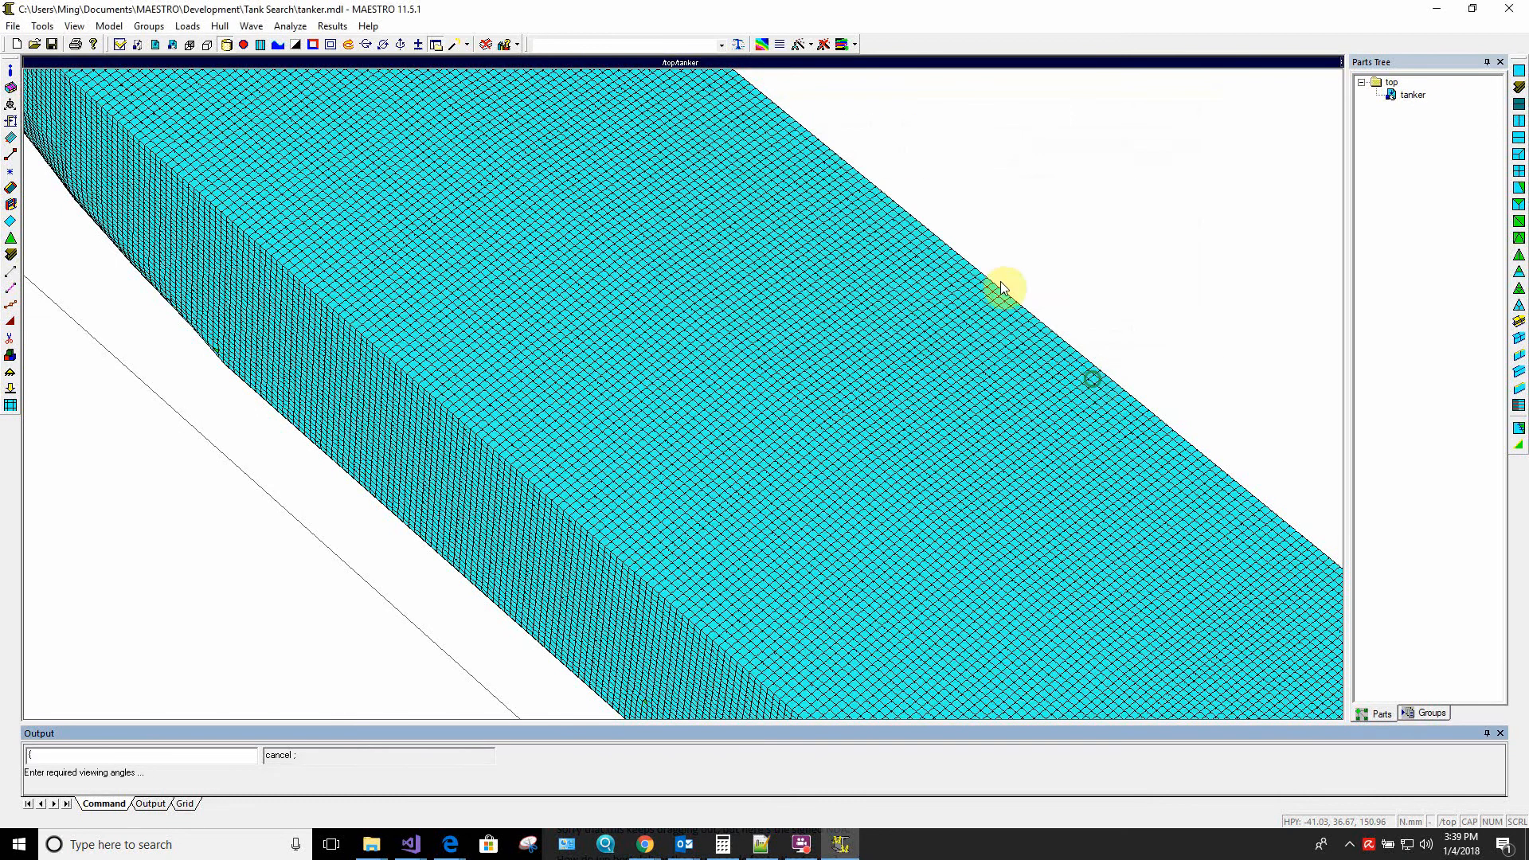
Set the tank#2 volume group as the view part so only its elements are shown
{"action": "scroll", "coordinate": [1002, 291], "scroll_direction": "down", "scroll_amount": 3}
{"action": "scroll", "coordinate": [1003, 293], "scroll_direction": "down", "scroll_amount": 4}
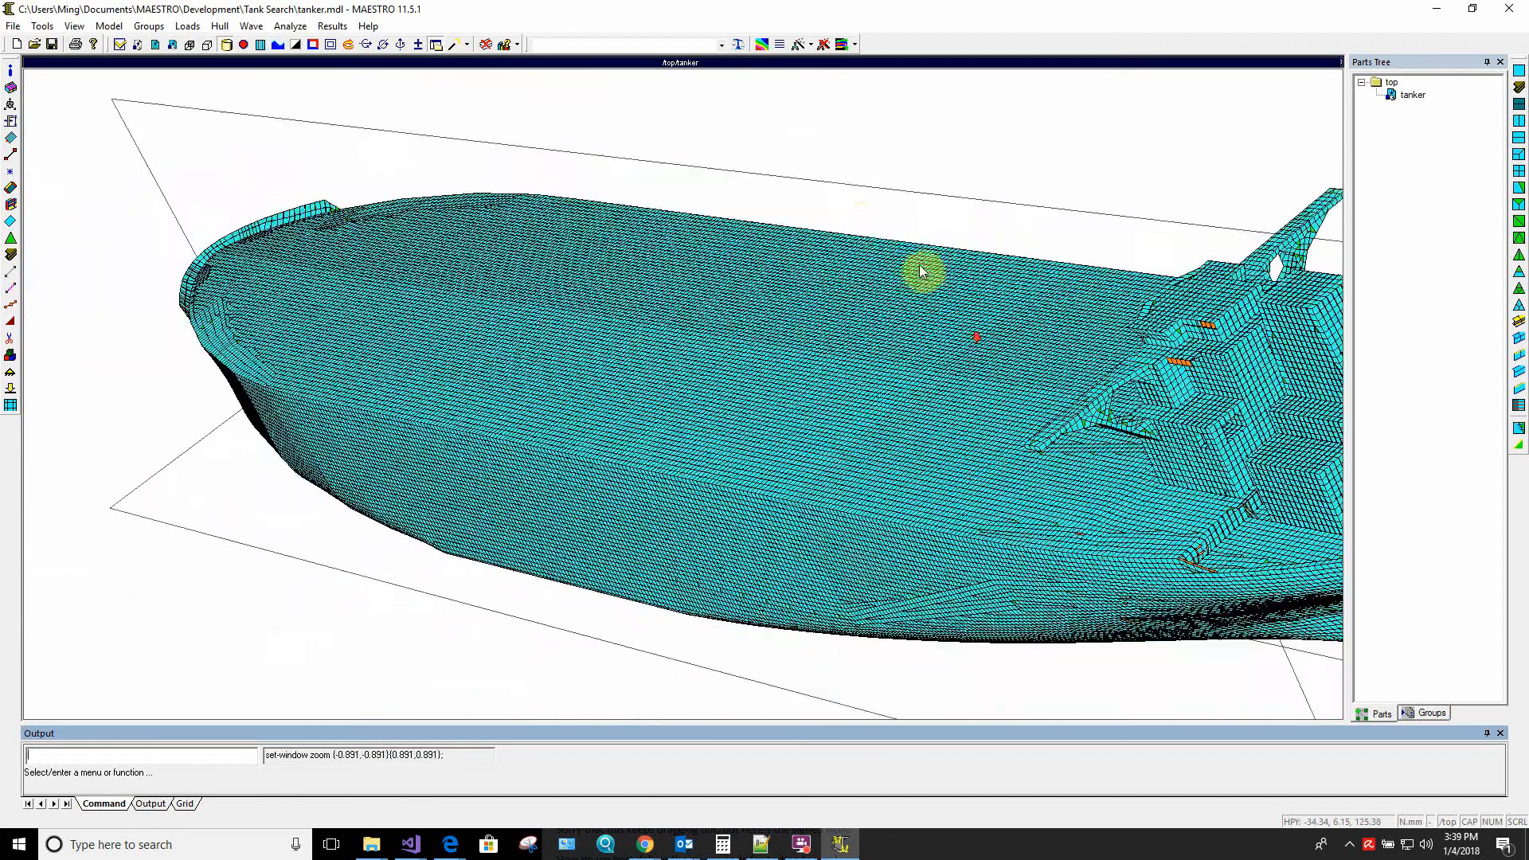
{"action": "left_click", "coordinate": [828, 63]}
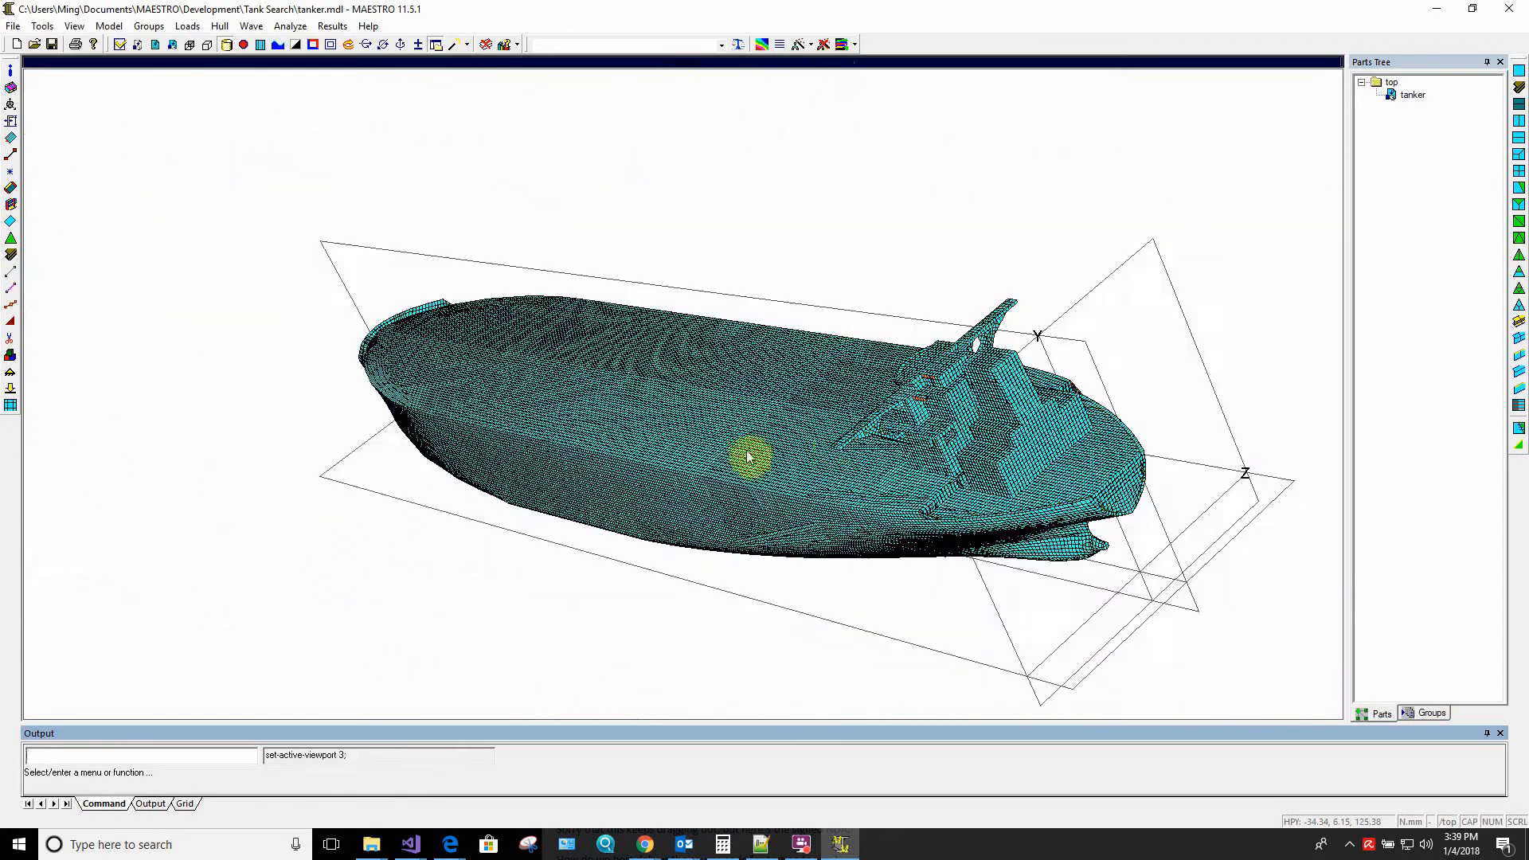
{"action": "middle_click_drag", "start_coordinate": [748, 451], "coordinate": [1013, 440]}
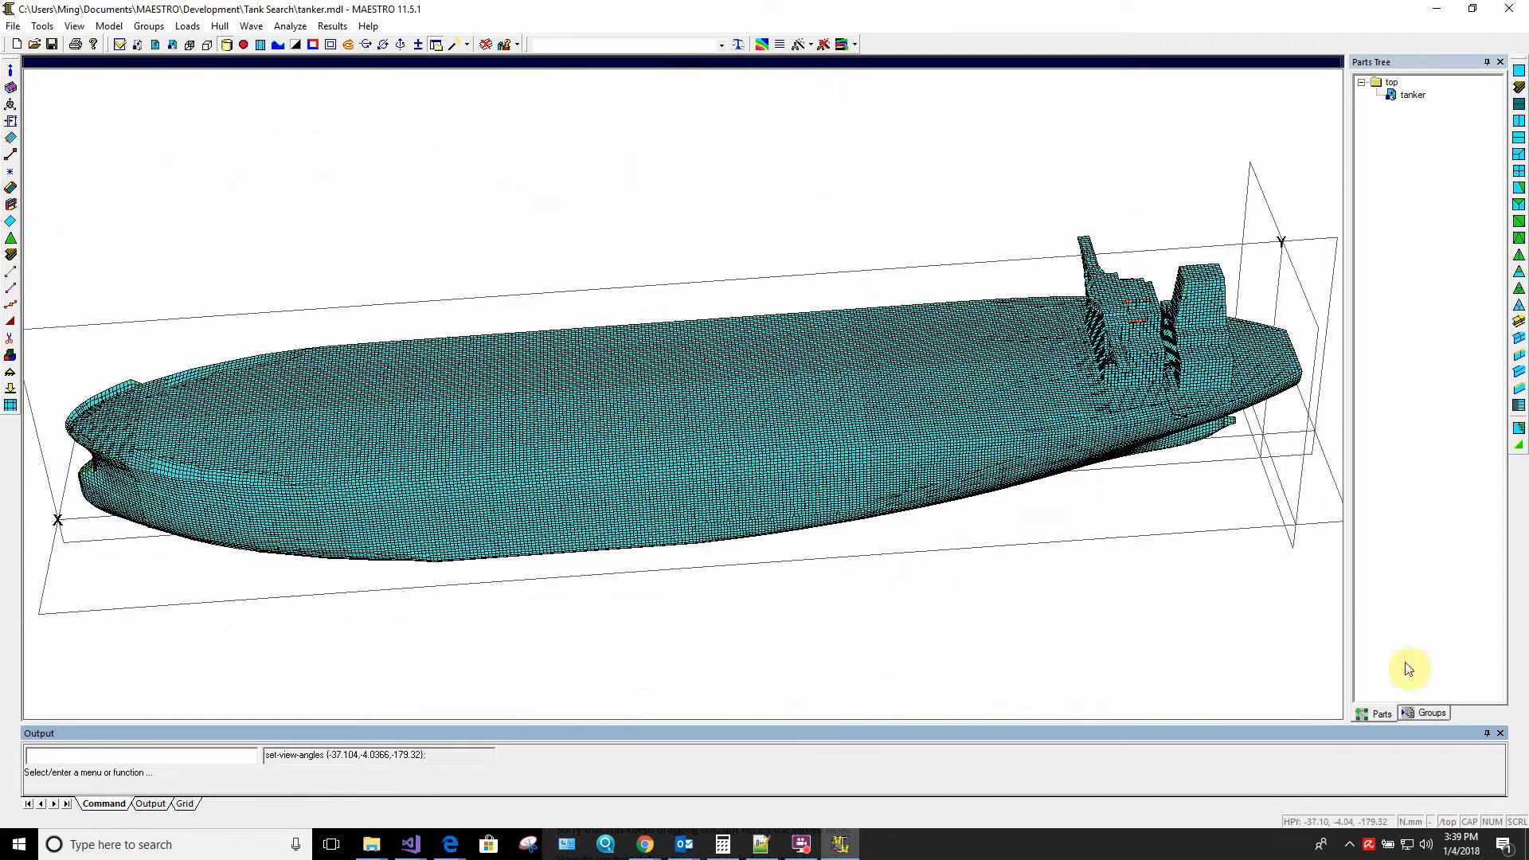
{"action": "left_click", "coordinate": [1428, 714]}
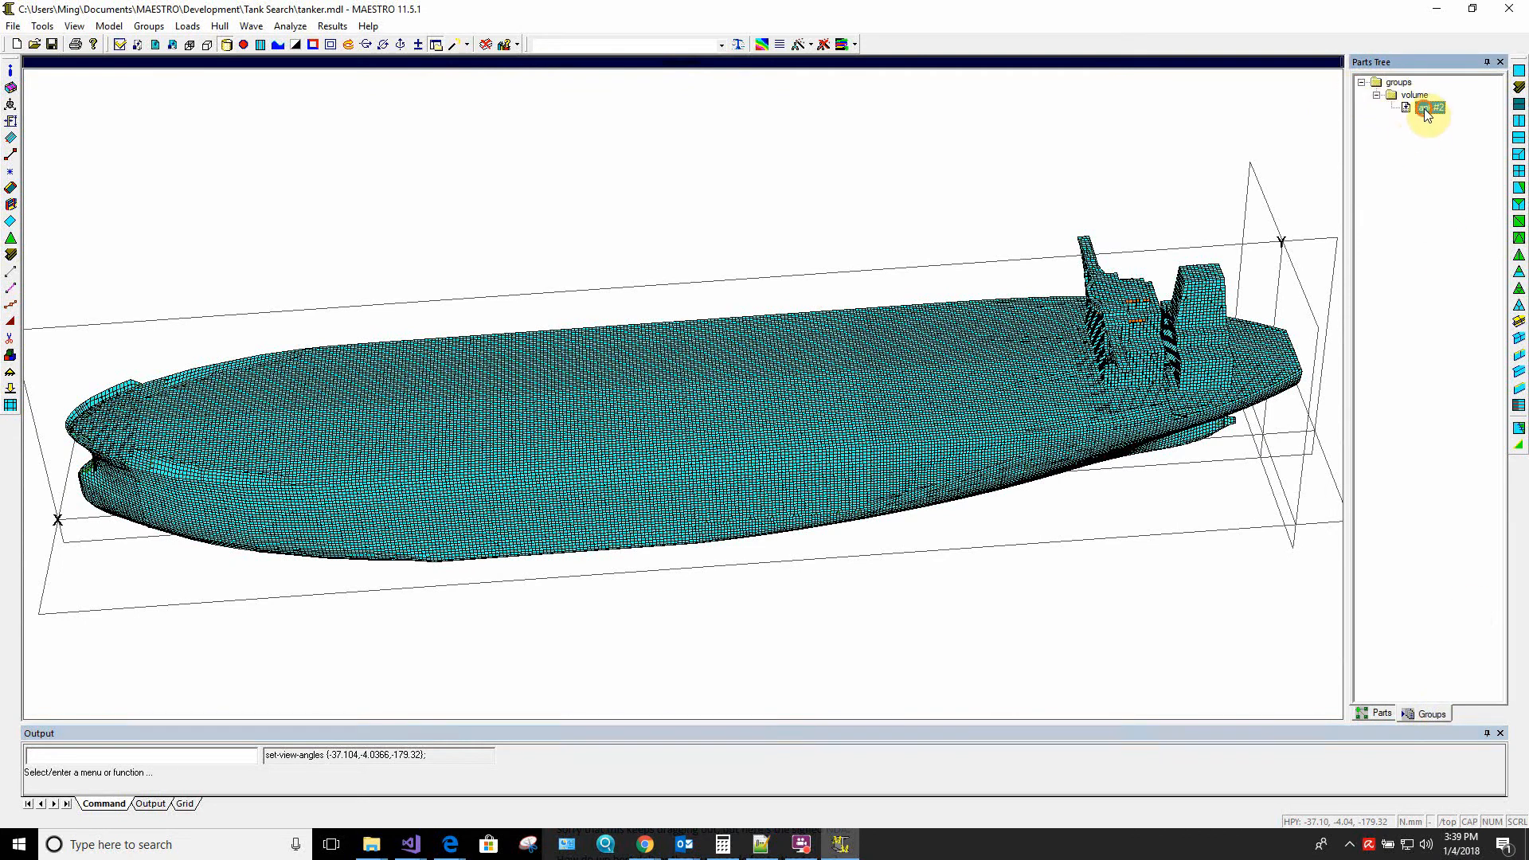
{"action": "right_click", "coordinate": [1424, 109]}
{"action": "left_click", "coordinate": [1409, 116]}
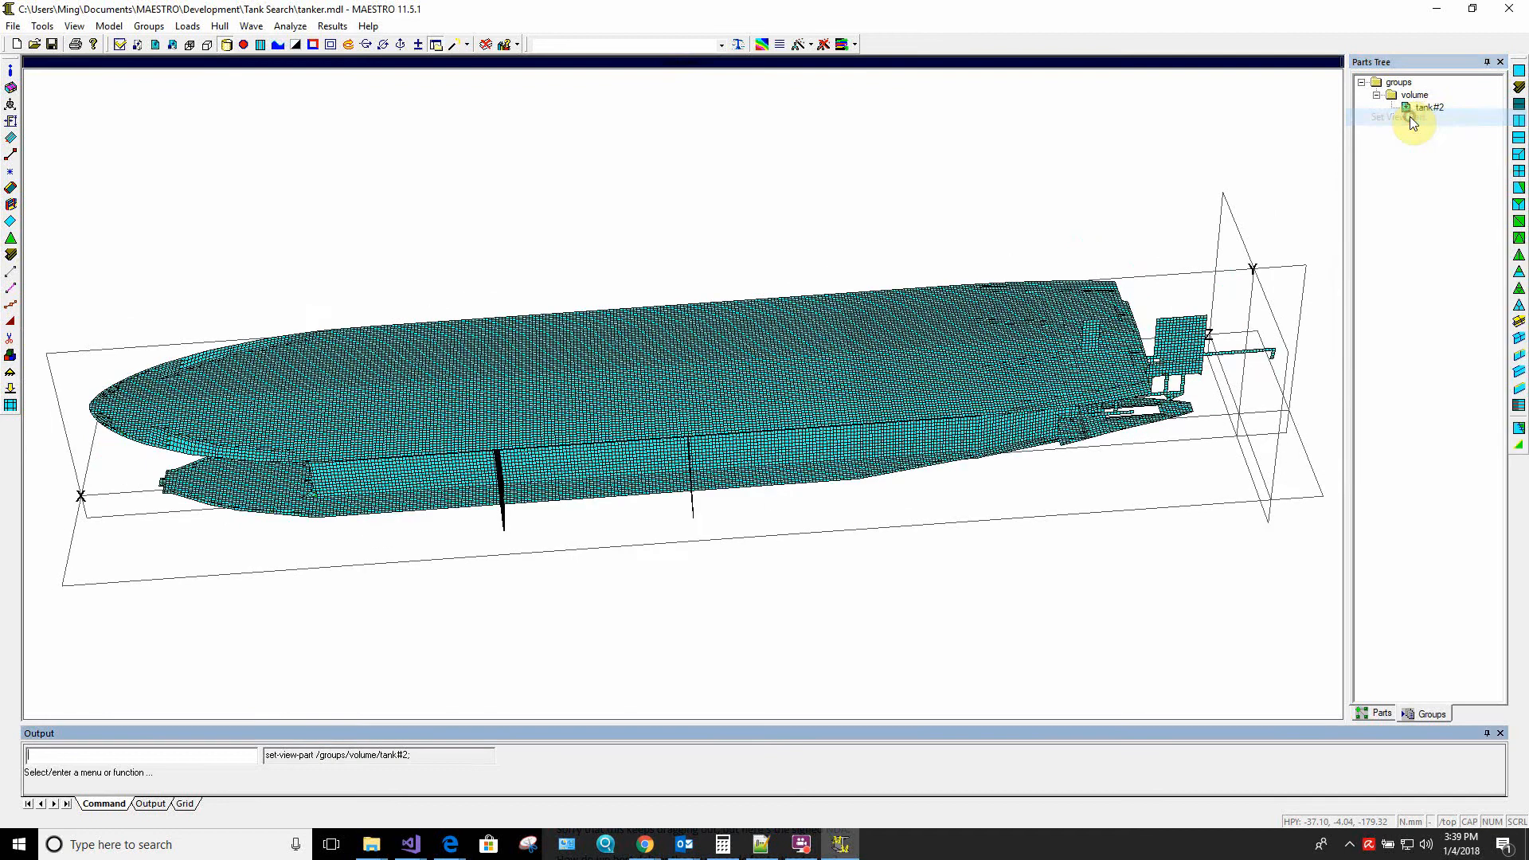
Box-select the group elements aft of the tank's aft bulkhead in a side view and delete them
{"action": "middle_click_drag", "start_coordinate": [677, 575], "coordinate": [679, 494]}
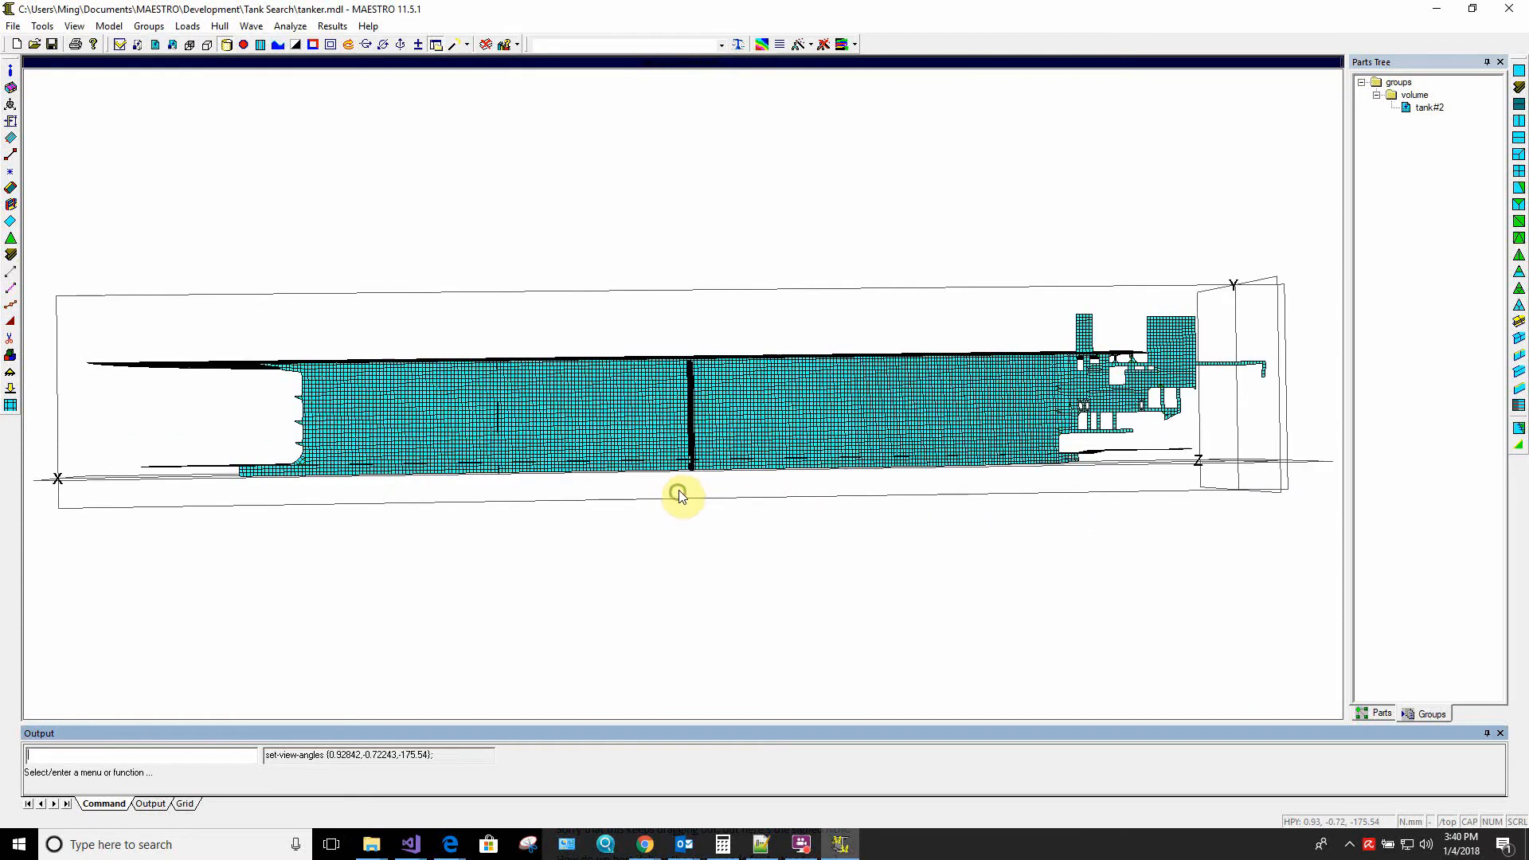
{"action": "middle_click_drag", "start_coordinate": [365, 486], "coordinate": [632, 489]}
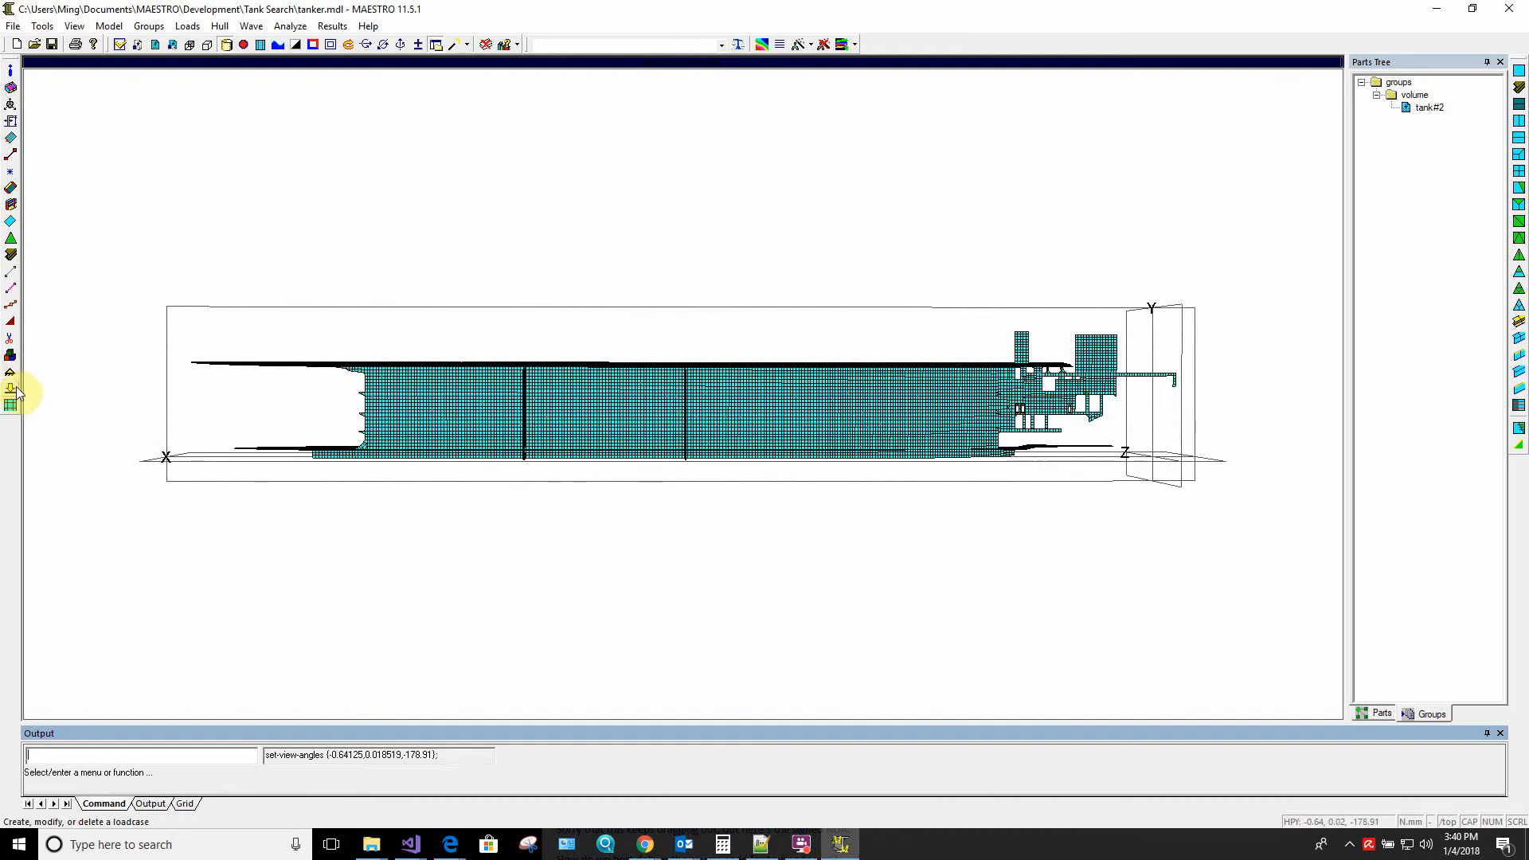
{"action": "left_click", "coordinate": [12, 342]}
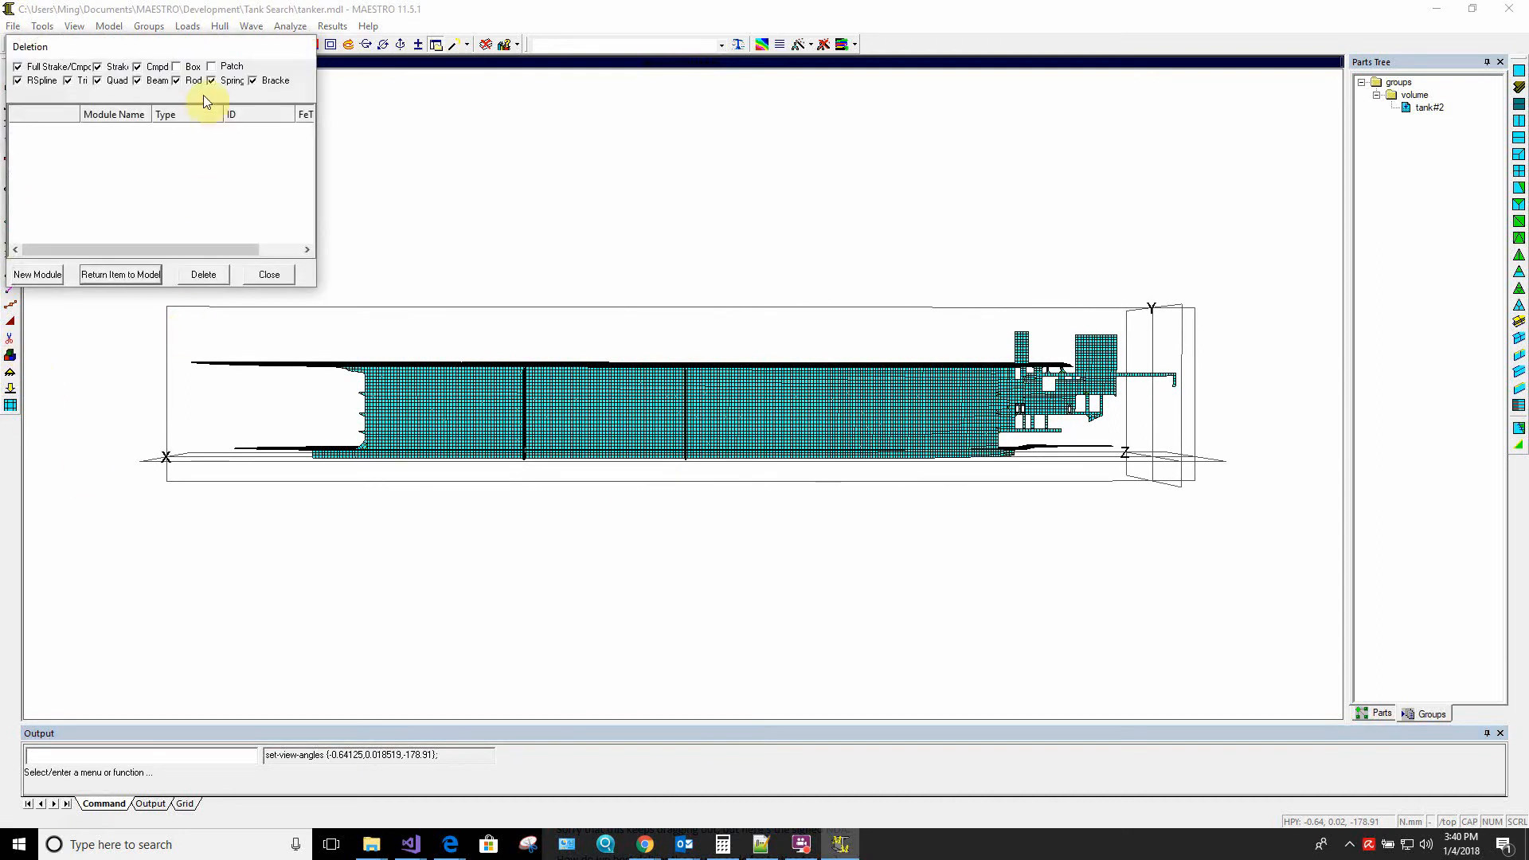
{"action": "left_click", "coordinate": [178, 68]}
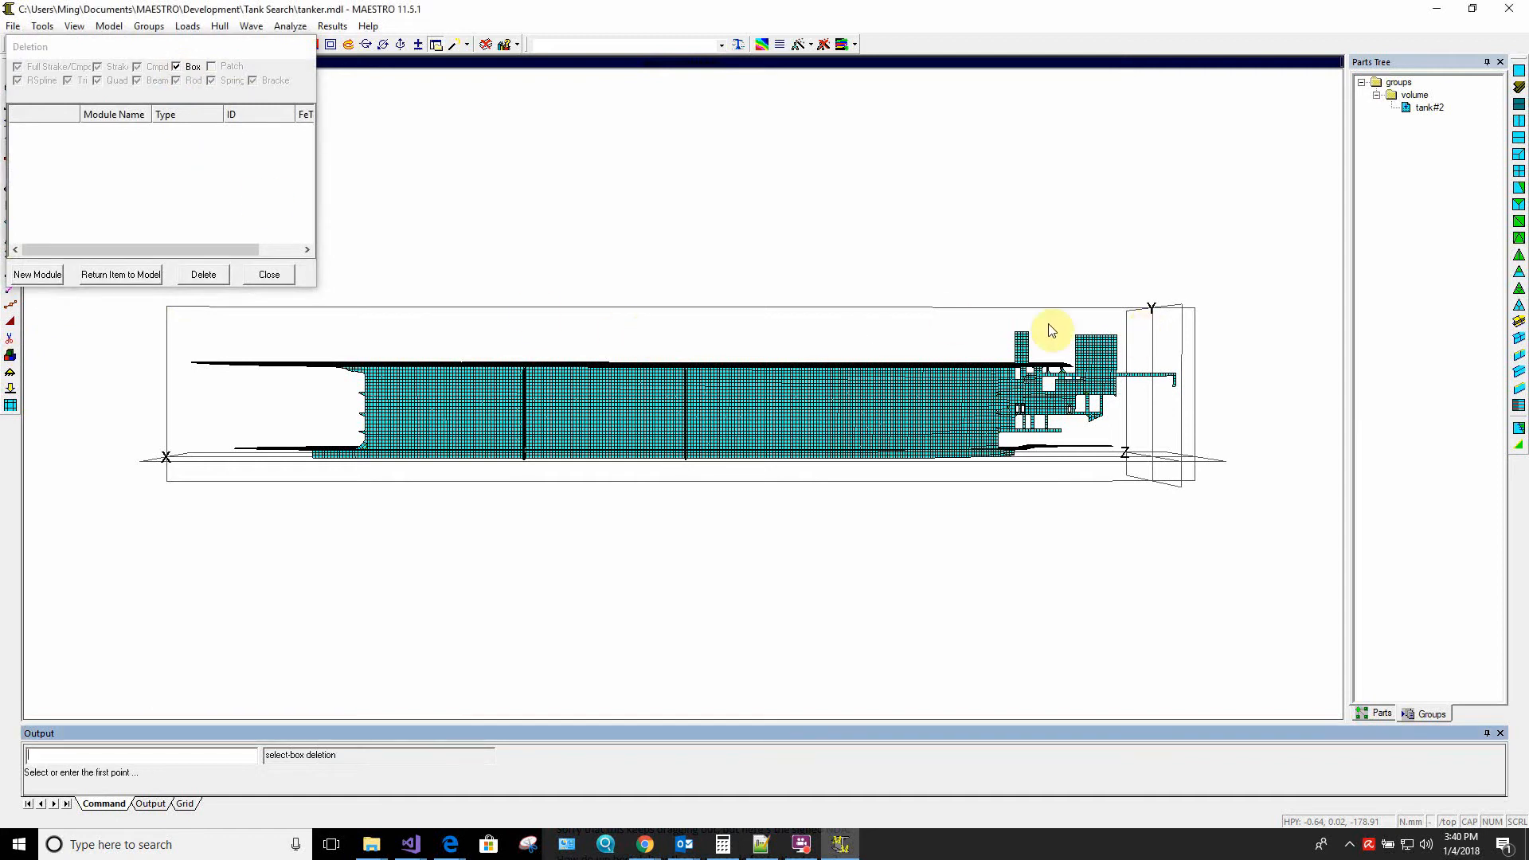
{"action": "left_click", "coordinate": [1200, 284]}
{"action": "left_click", "coordinate": [691, 502]}
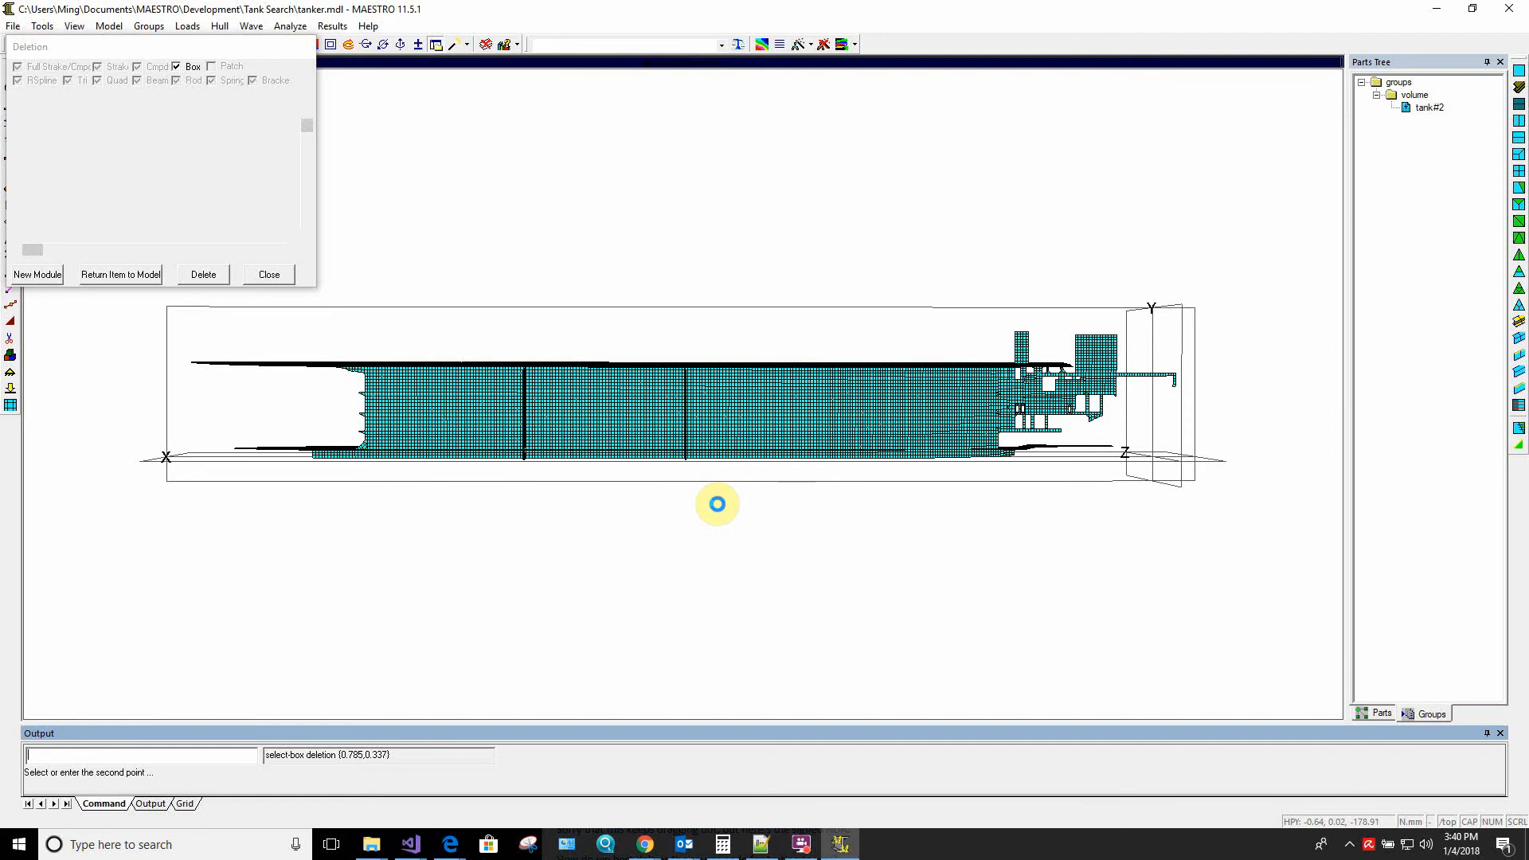
{"action": "left_click", "coordinate": [203, 277]}
{"action": "left_click", "coordinate": [194, 204]}
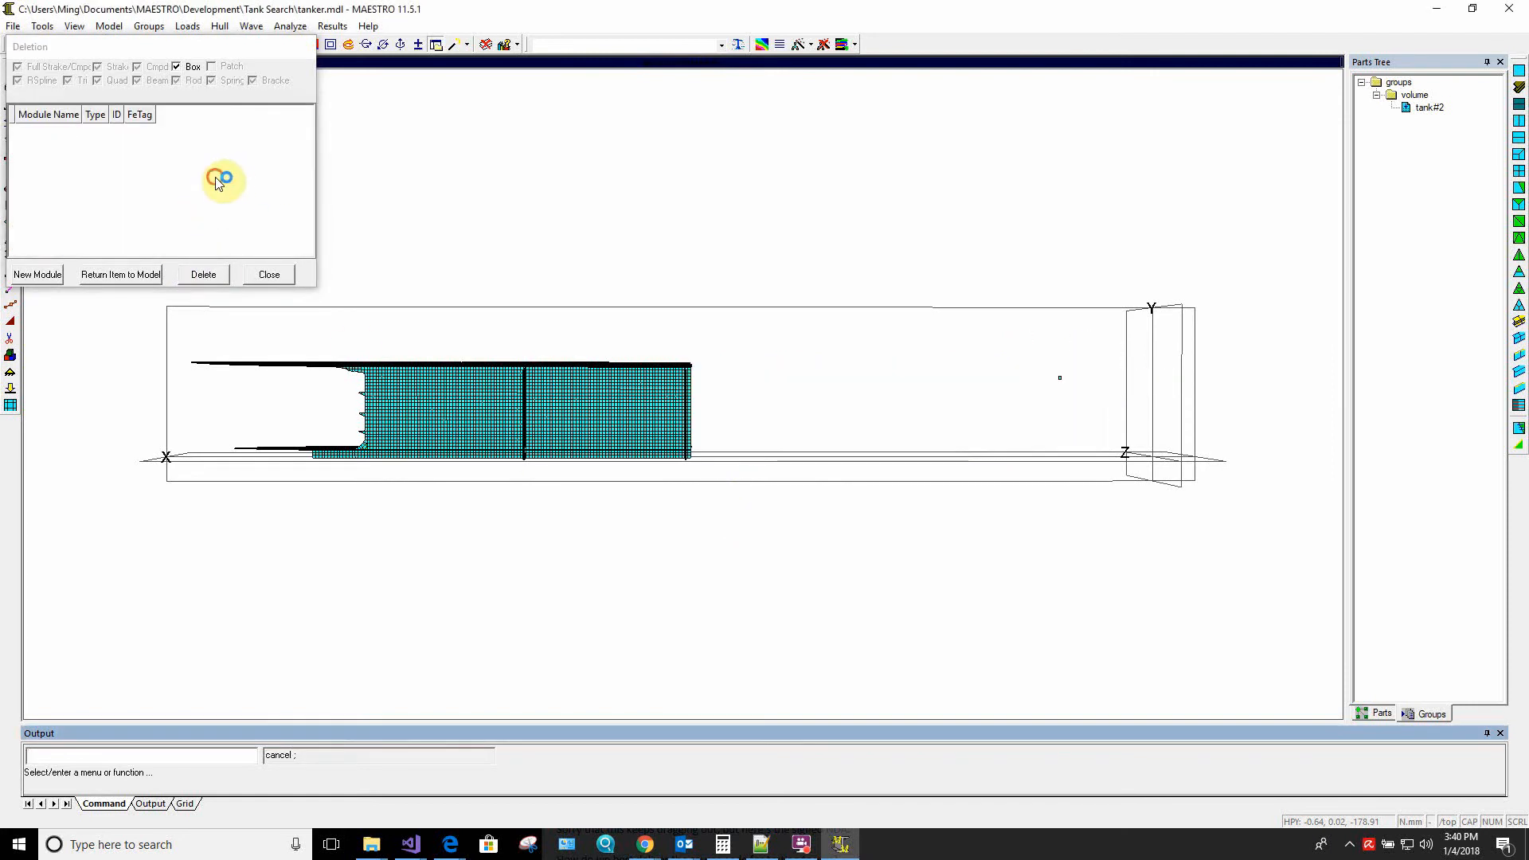
Box-select the group elements forward of the tank's forward bulkhead and delete them all
{"action": "left_click", "coordinate": [154, 323]}
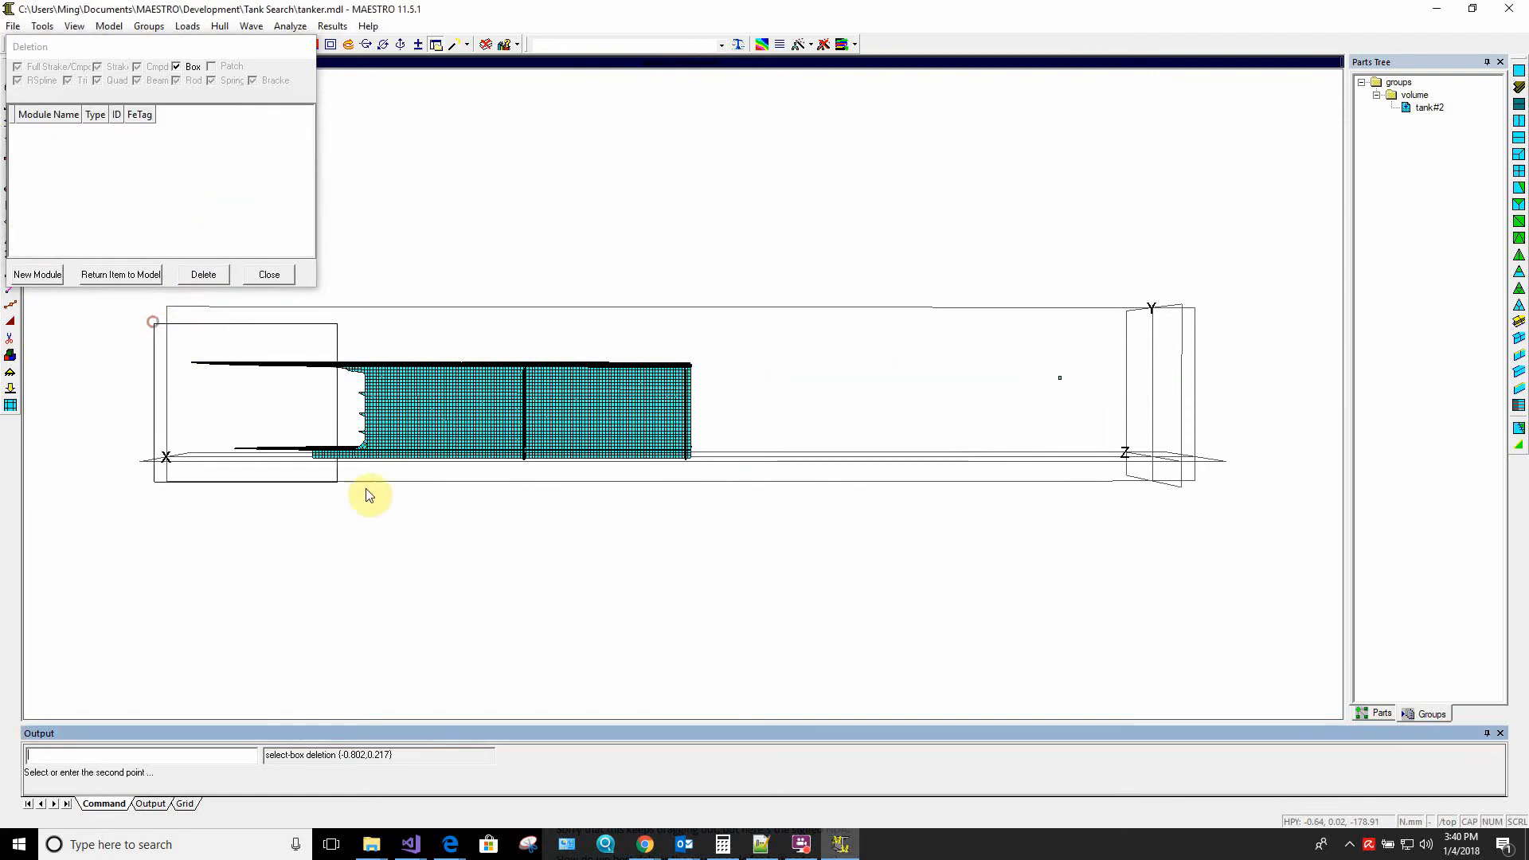
{"action": "left_click", "coordinate": [517, 496]}
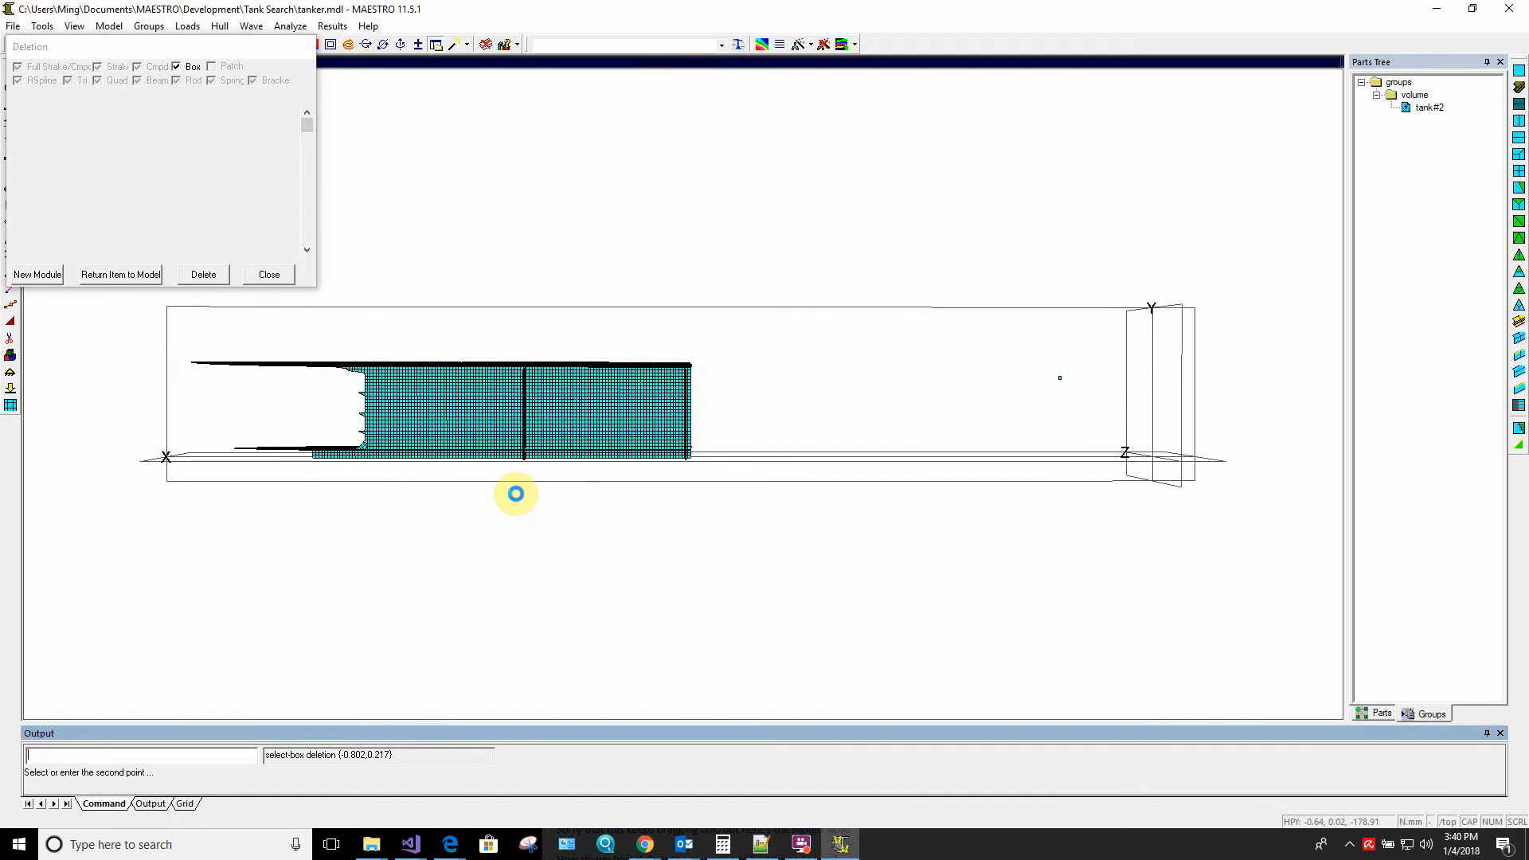
{"action": "left_click", "coordinate": [204, 274]}
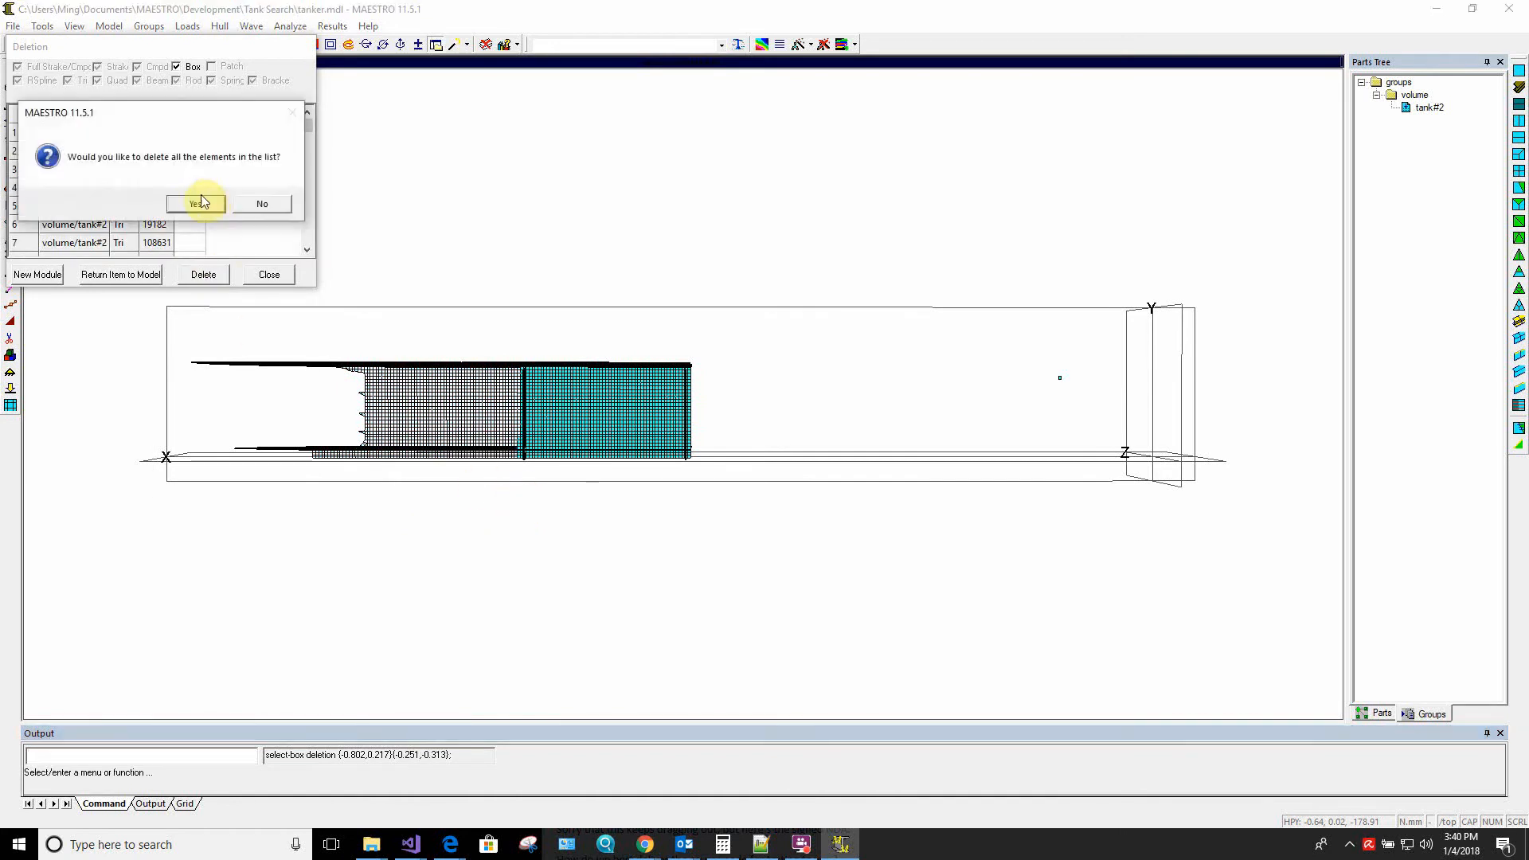
{"action": "left_click", "coordinate": [200, 196]}
Show the remaining tank#2 elements end-on in the Body Plan view
{"action": "middle_click_drag", "start_coordinate": [404, 311], "coordinate": [412, 443]}
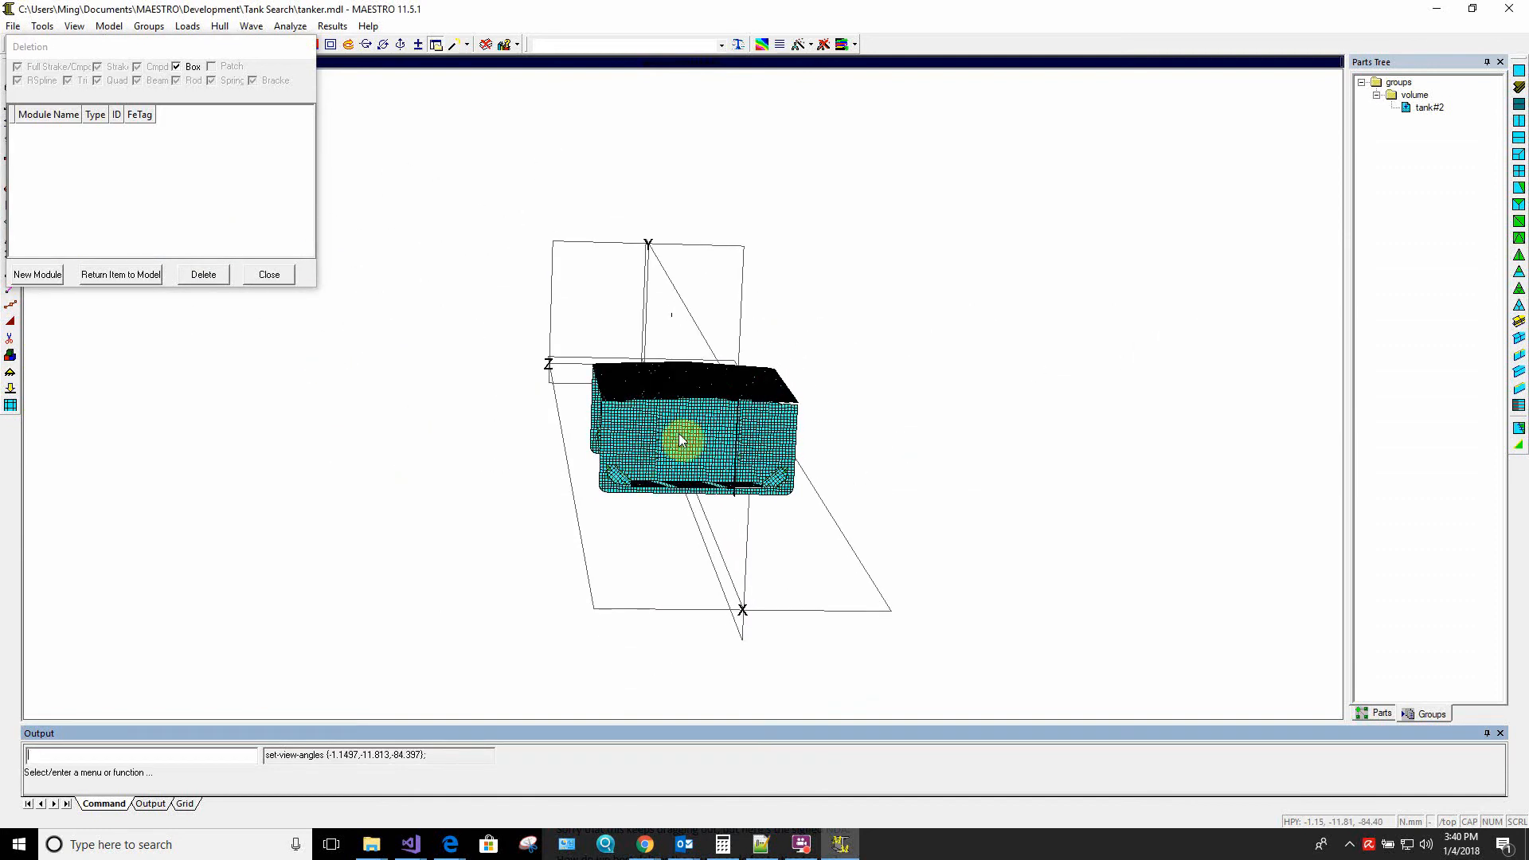
{"action": "middle_click_drag", "start_coordinate": [679, 434], "coordinate": [654, 408]}
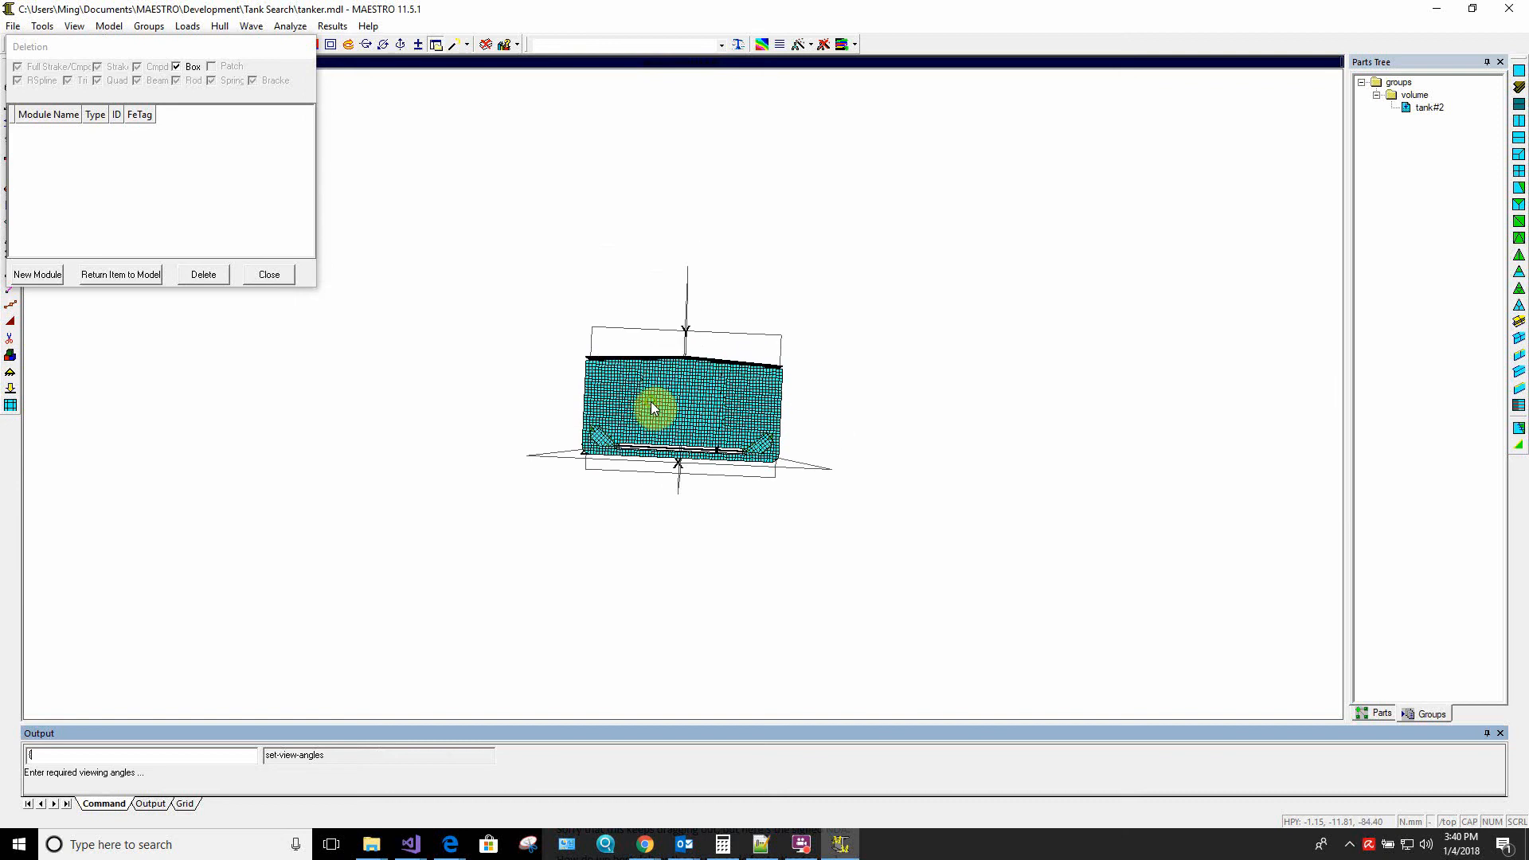
{"action": "right_click", "coordinate": [582, 483]}
{"action": "left_click", "coordinate": [629, 604]}
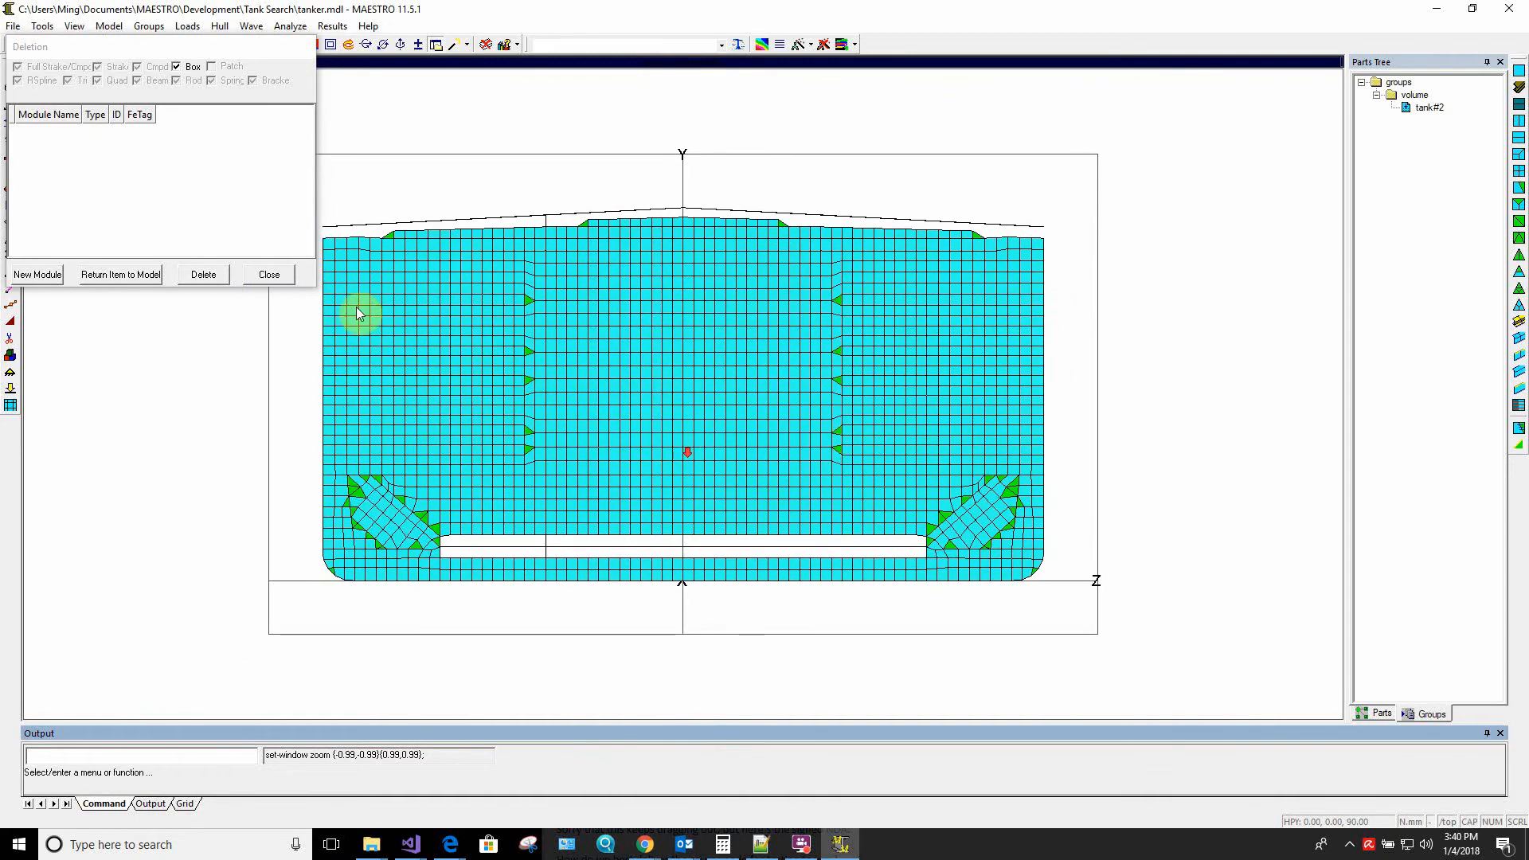
Box-select the outboard tank#2 elements on the positive-Z side, beyond the longitudinal bulkhead, and delete them all
{"action": "left_click", "coordinate": [190, 165]}
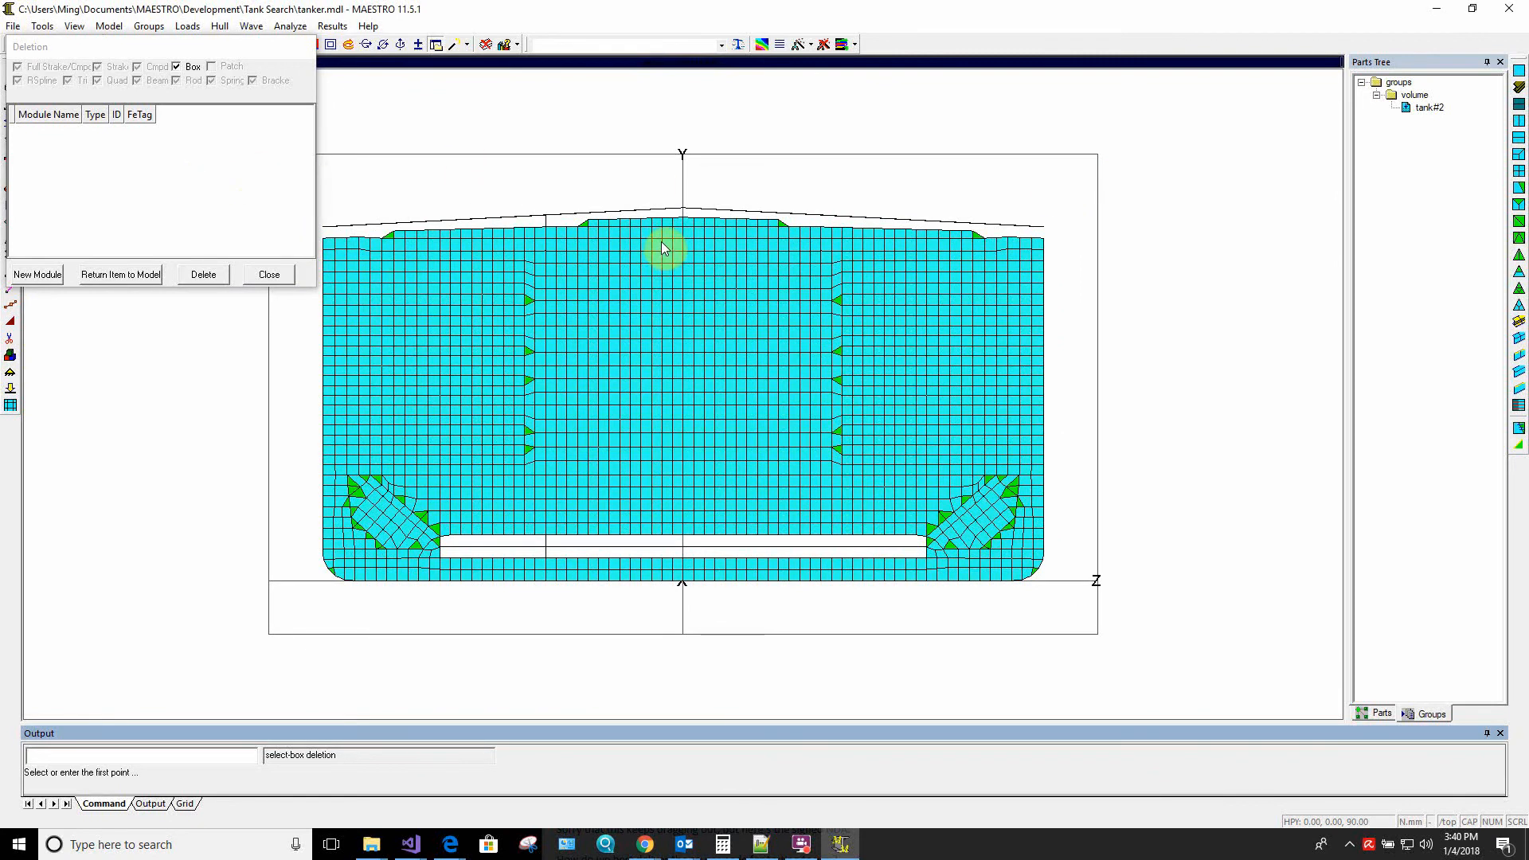
{"action": "middle_click_drag", "start_coordinate": [1124, 316], "coordinate": [901, 494]}
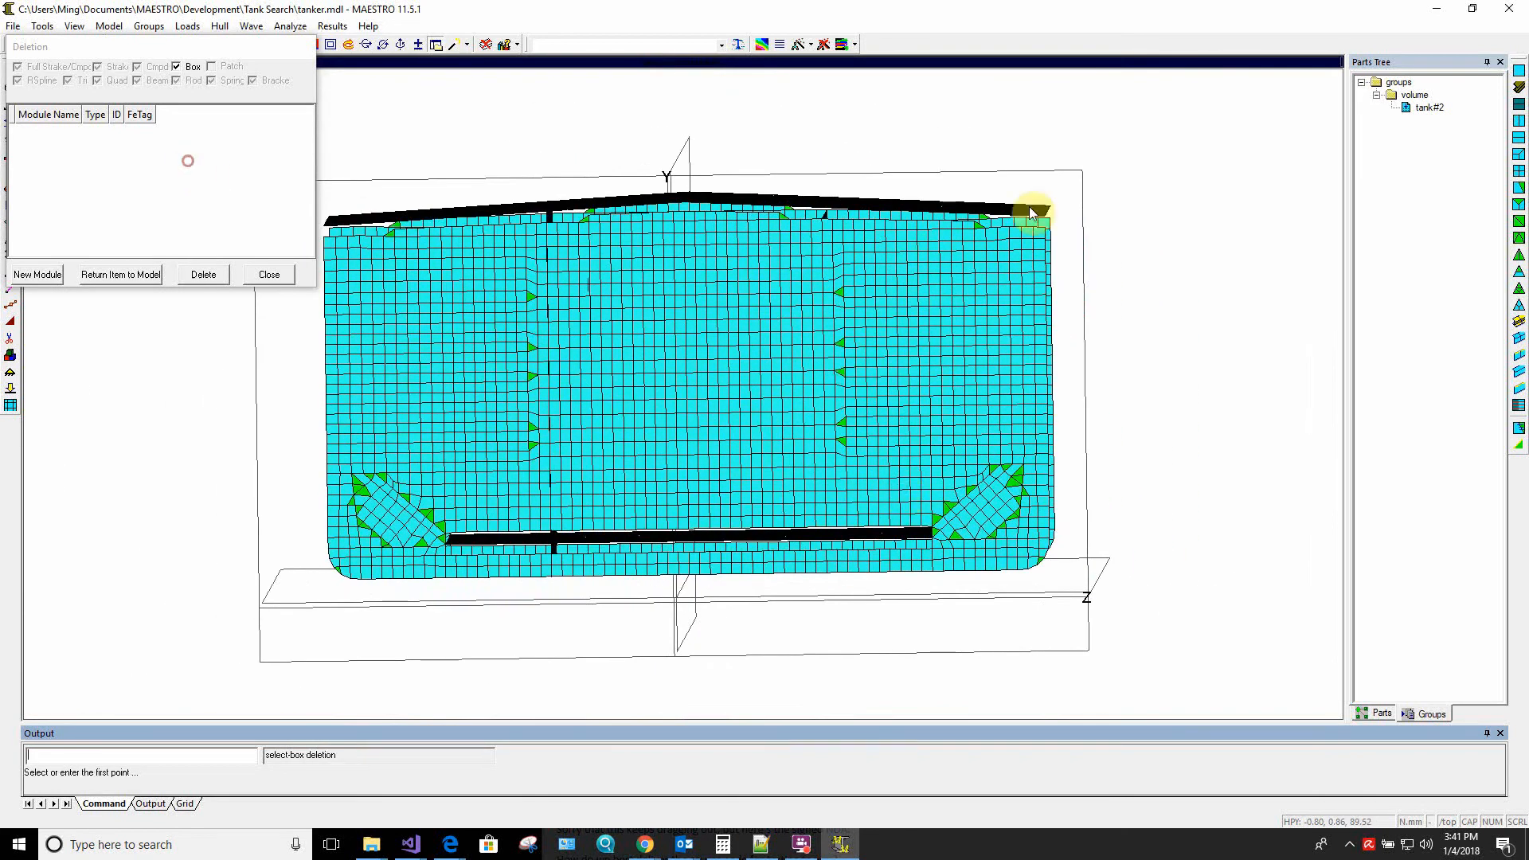
{"action": "left_click", "coordinate": [1100, 167]}
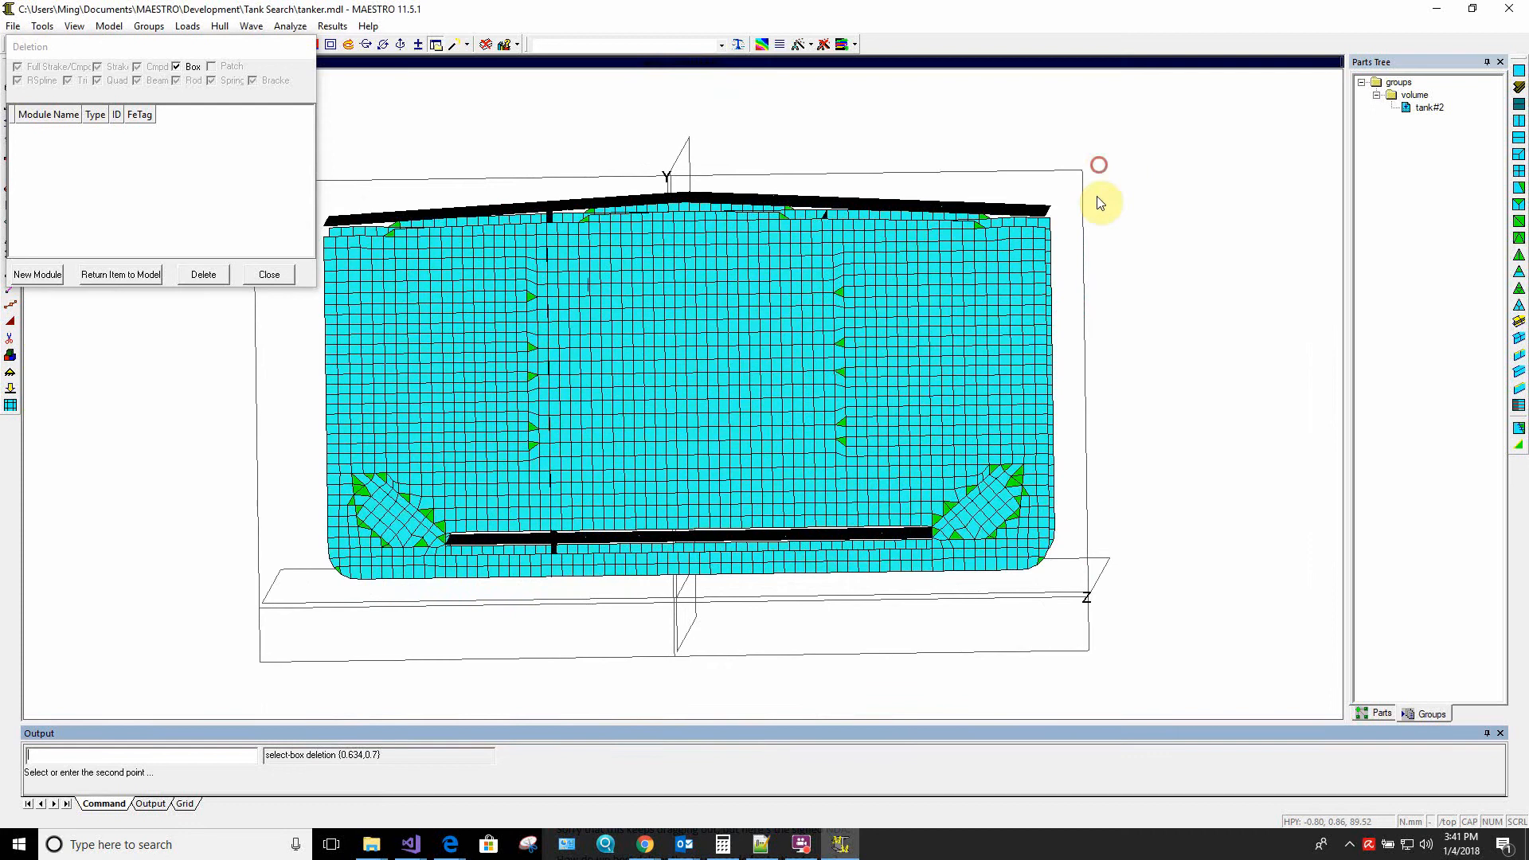
{"action": "left_click", "coordinate": [877, 592]}
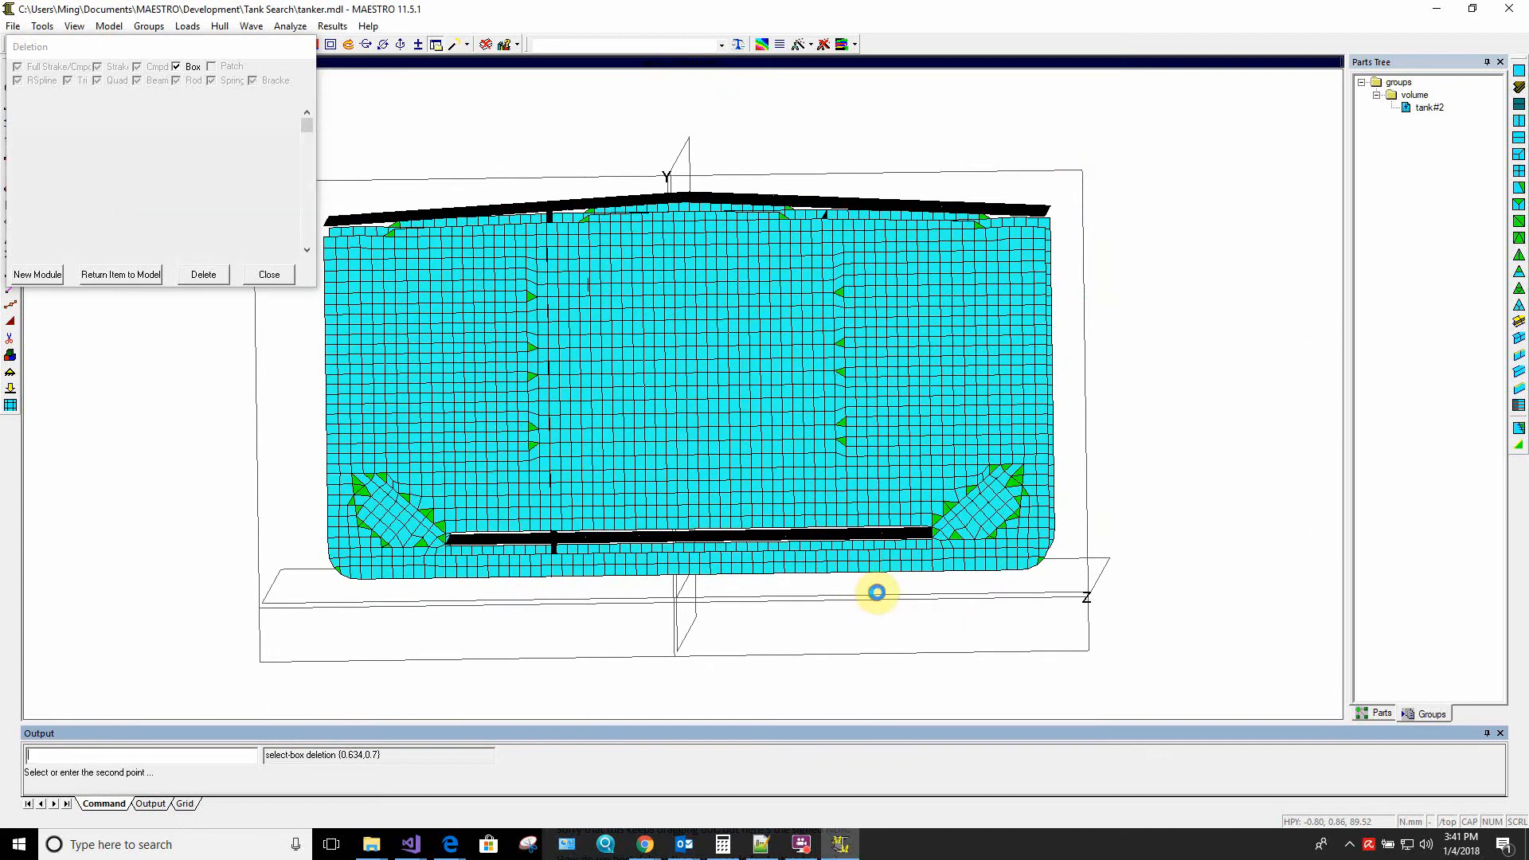
{"action": "left_click", "coordinate": [204, 275]}
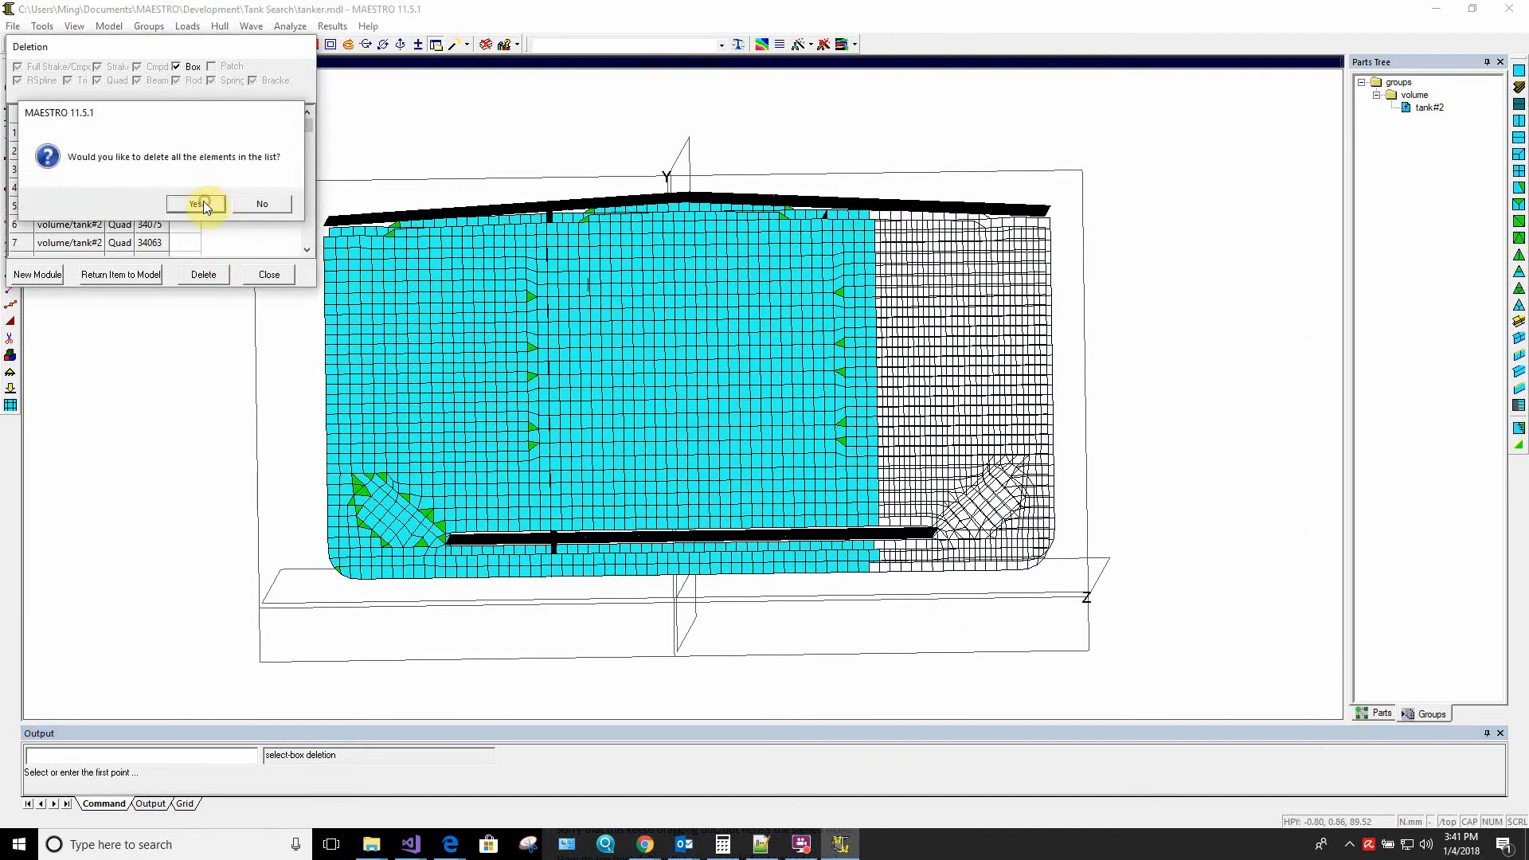
{"action": "left_click", "coordinate": [203, 201]}
Box-select the outboard tank#2 elements on the negative-Z side, beyond the longitudinal bulkhead, and delete them all
{"action": "left_click", "coordinate": [240, 131]}
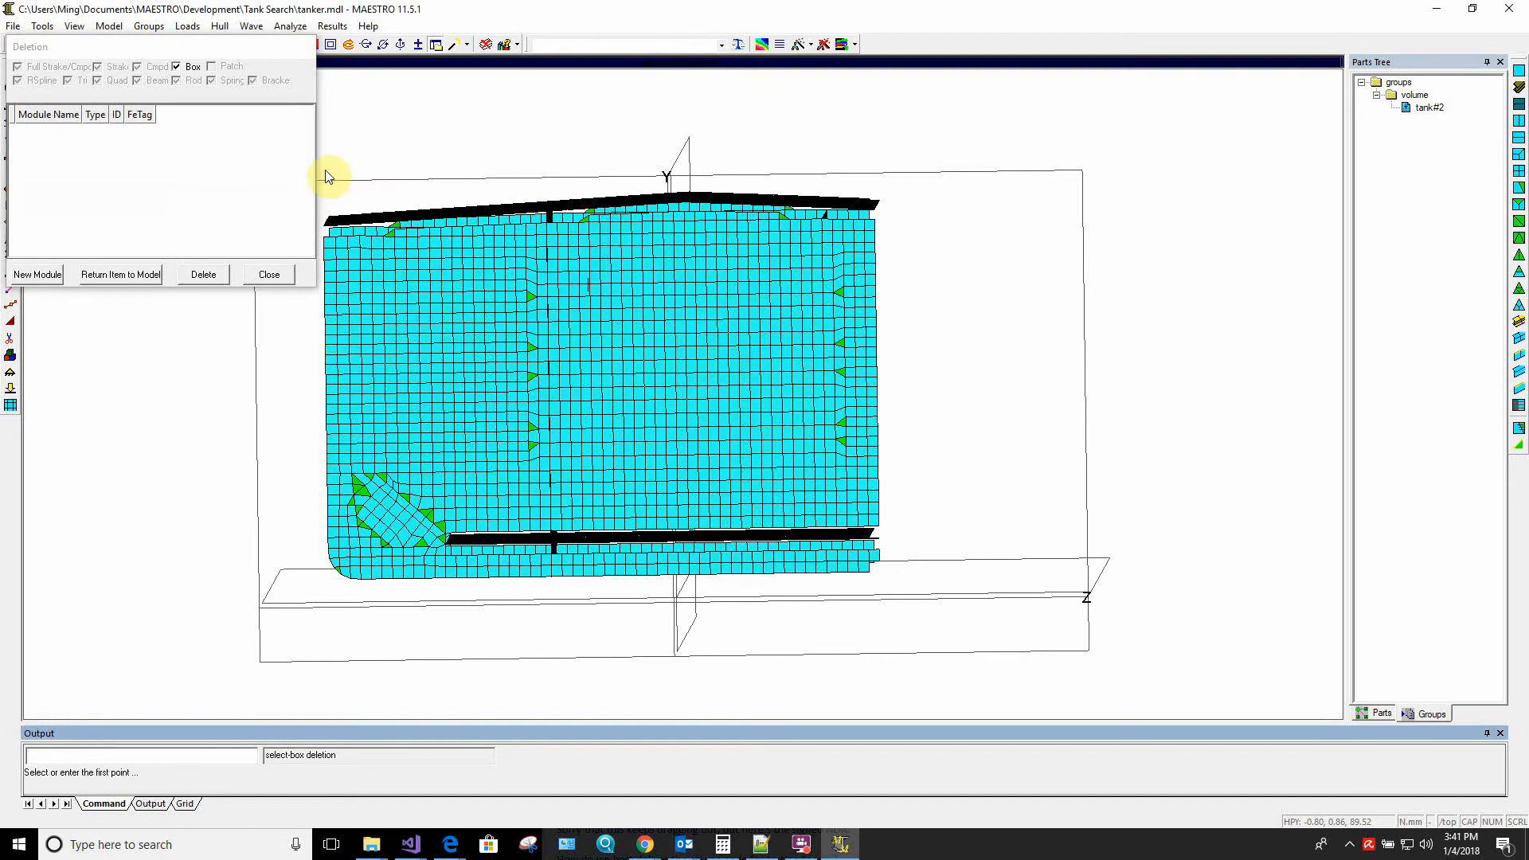
{"action": "left_click", "coordinate": [327, 174]}
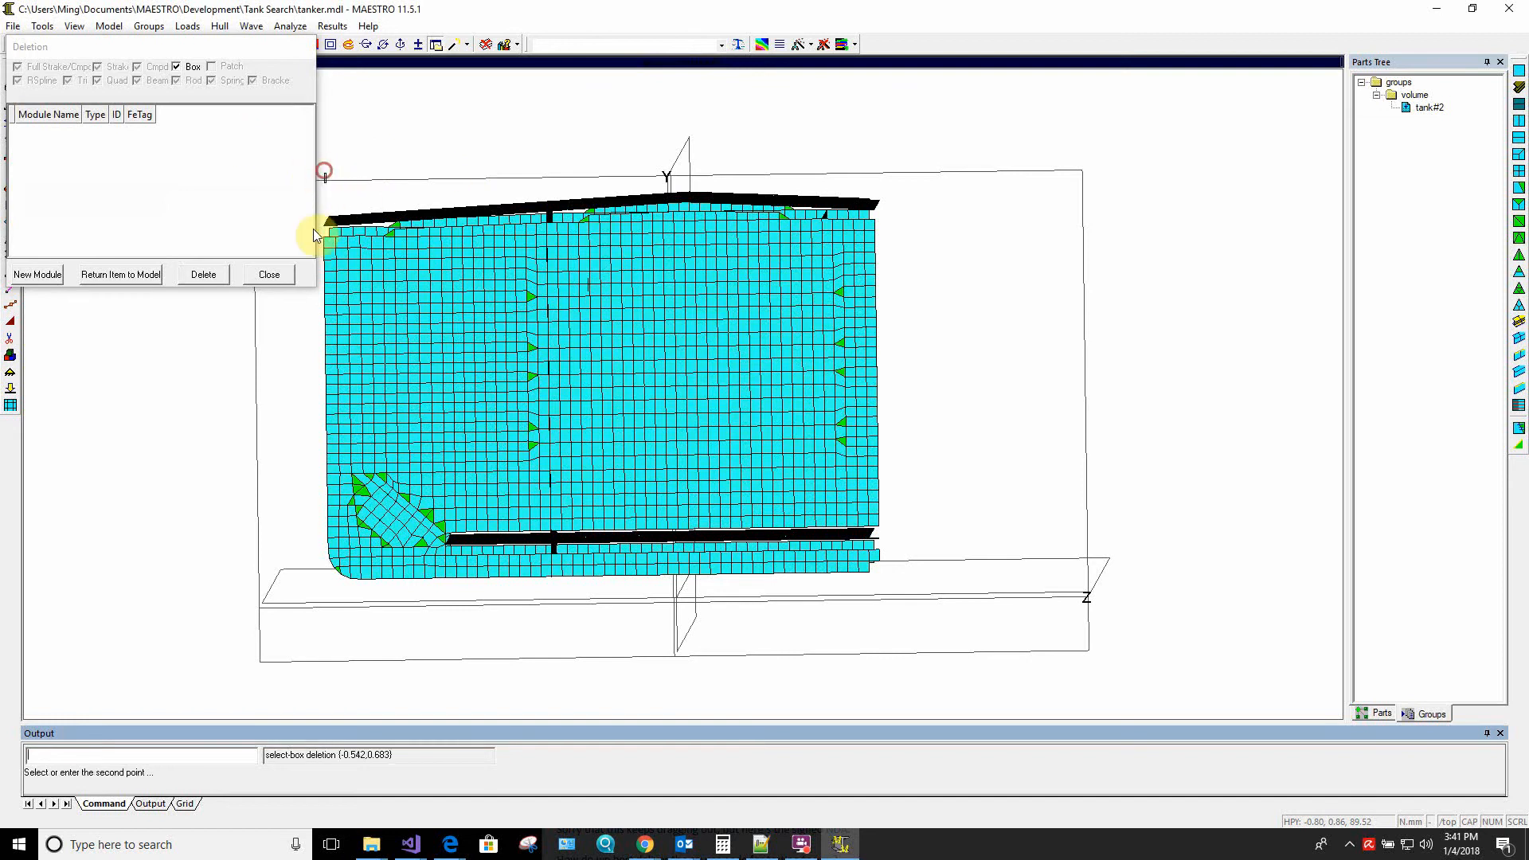
{"action": "left_click", "coordinate": [508, 607]}
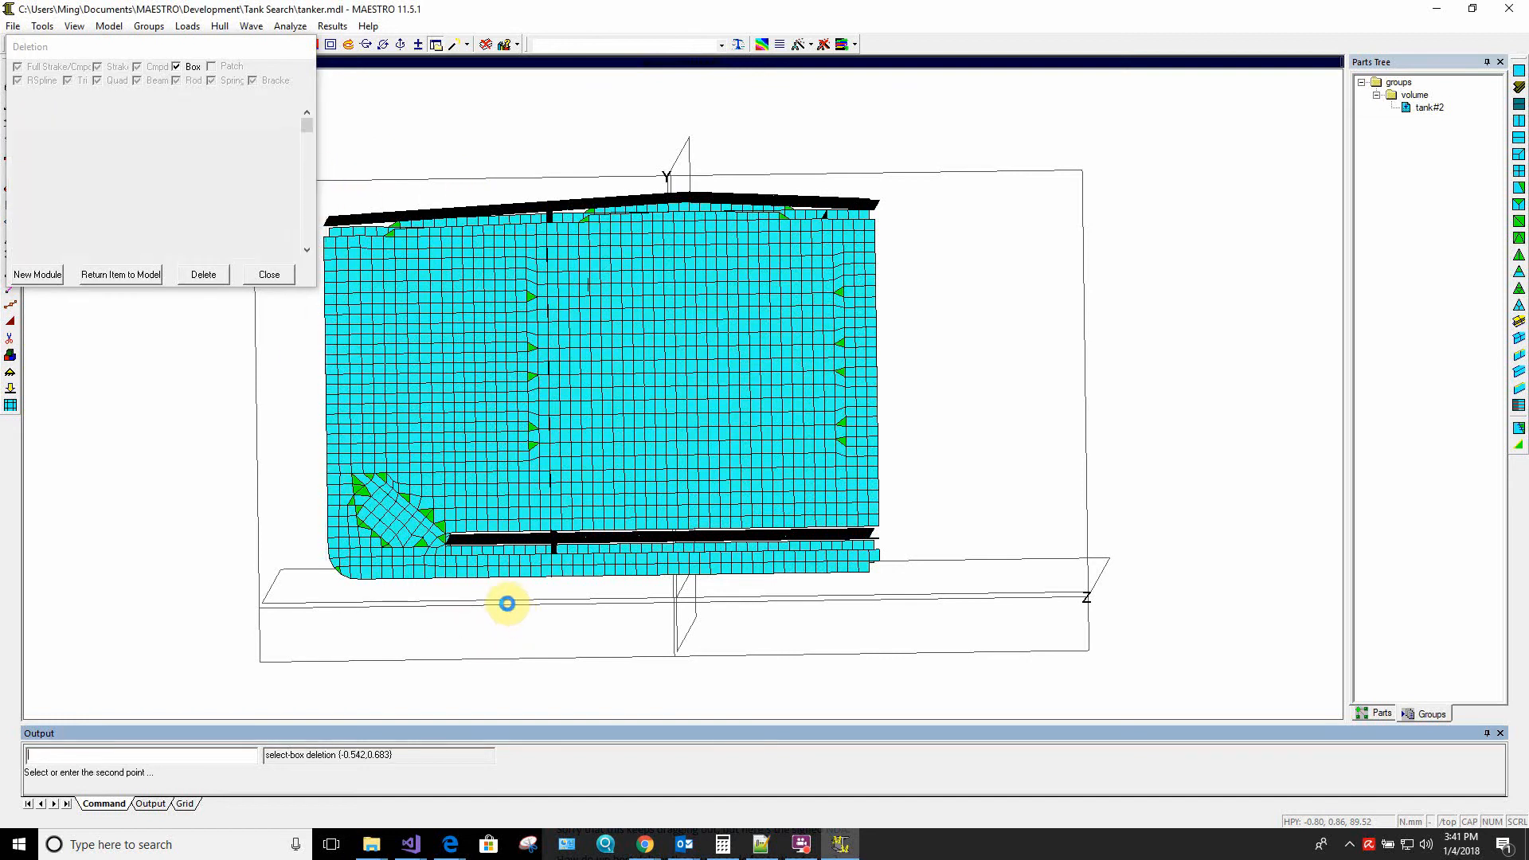
{"action": "left_click", "coordinate": [225, 276]}
{"action": "left_click", "coordinate": [197, 203]}
Run Fill Holes twice on the tank#2 volume group to restore the missing boundary elements
{"action": "left_click_drag", "start_coordinate": [596, 484], "coordinate": [1075, 474]}
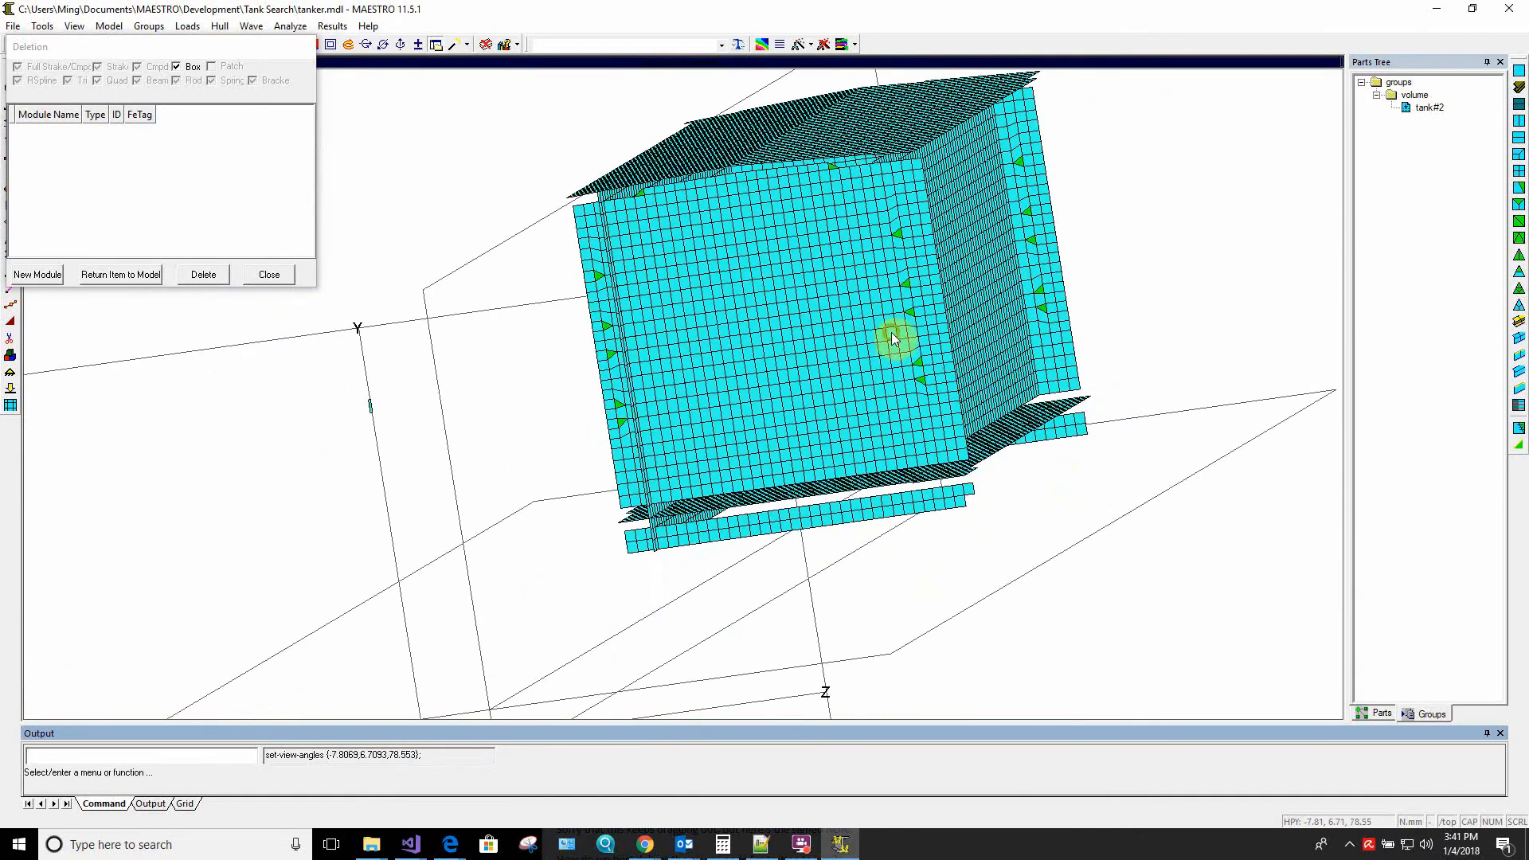
{"action": "left_click_drag", "start_coordinate": [894, 338], "coordinate": [726, 355]}
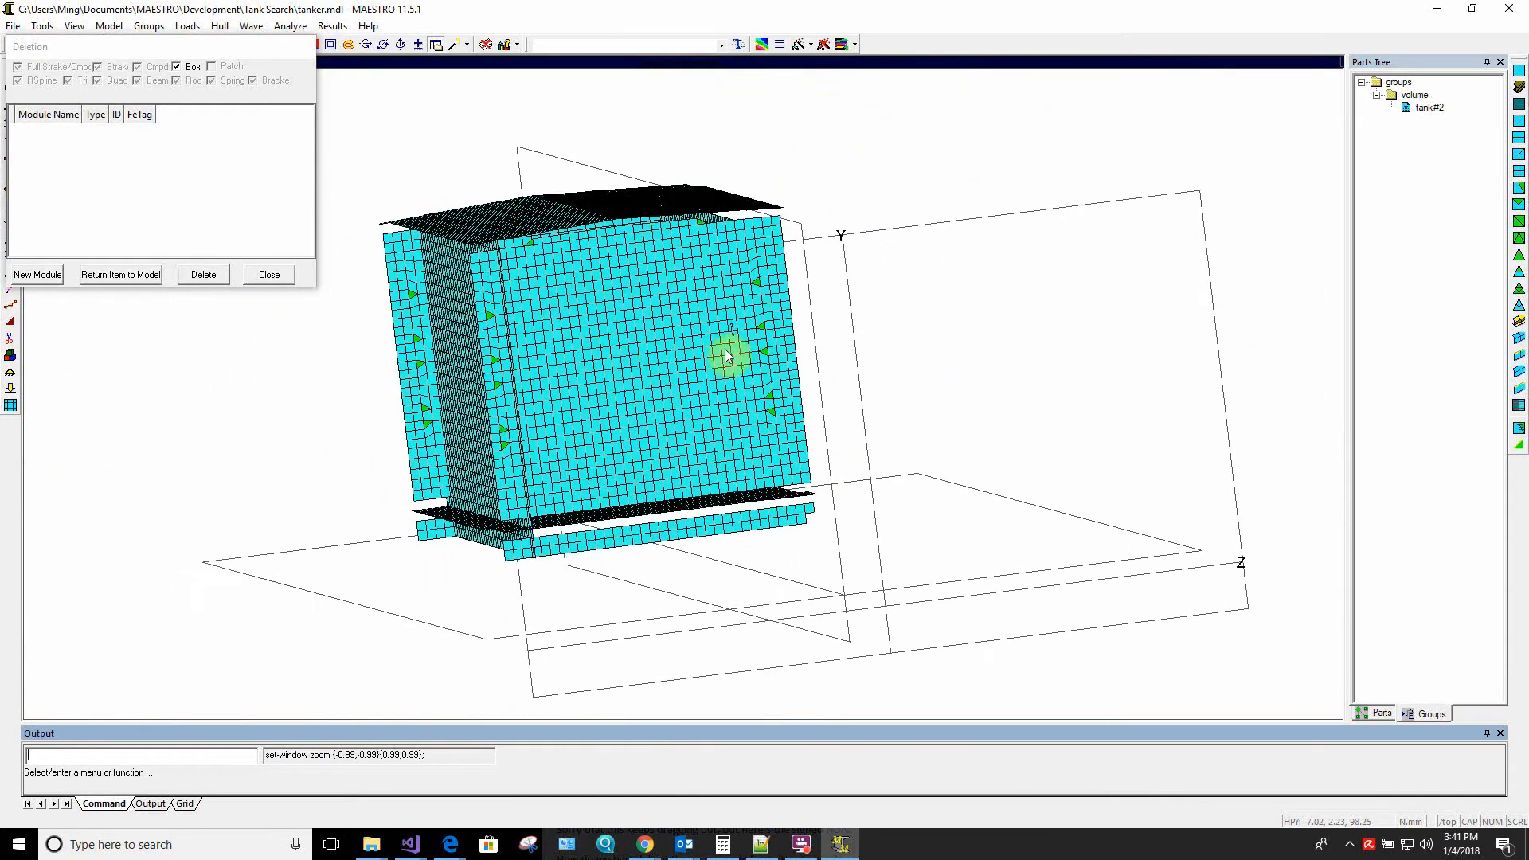
{"action": "left_click", "coordinate": [1427, 108]}
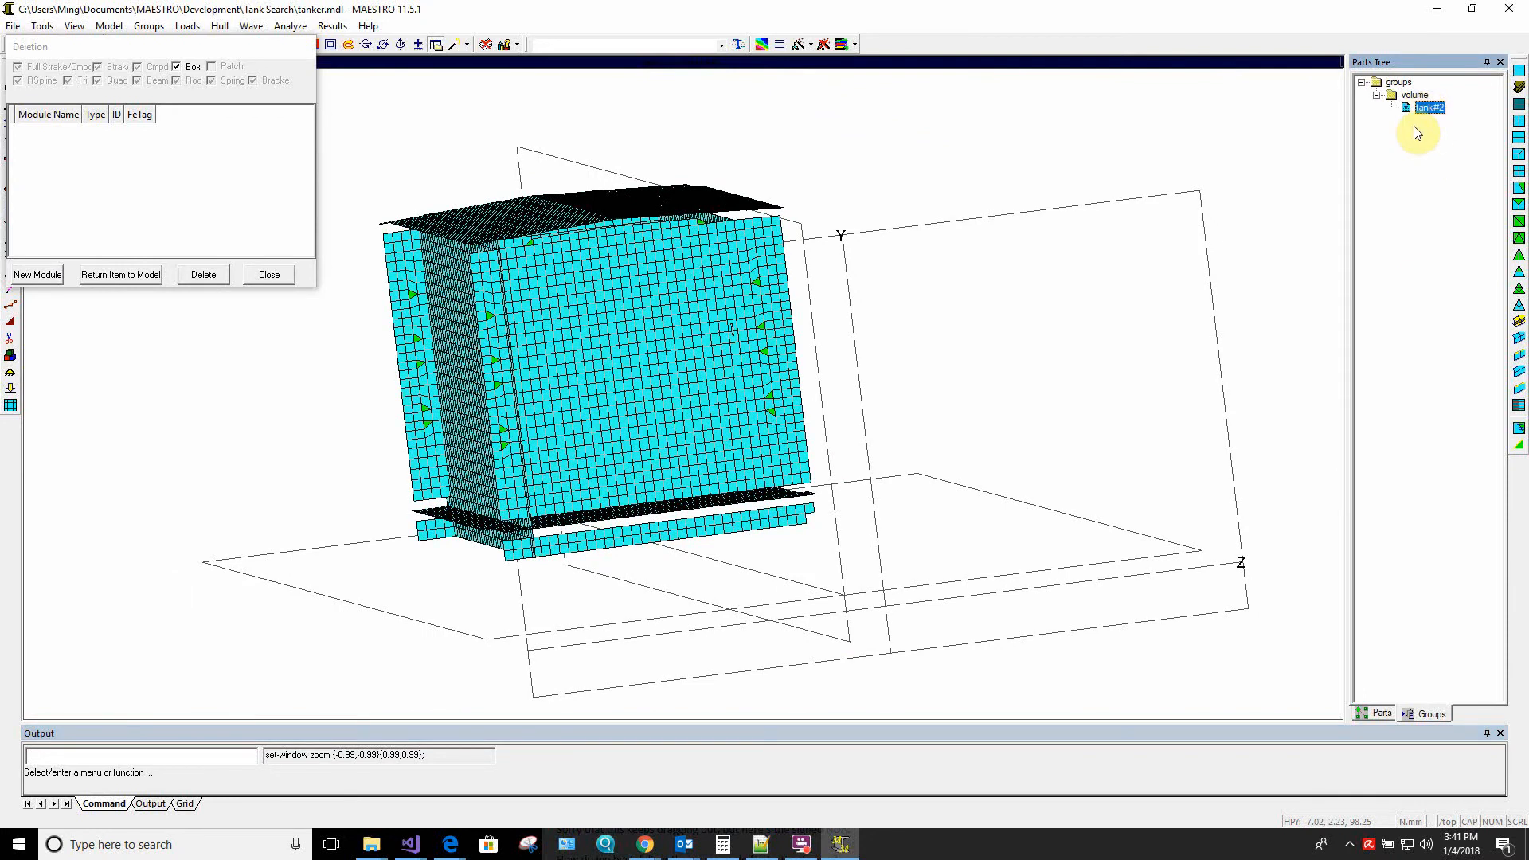
{"action": "right_click", "coordinate": [1427, 113]}
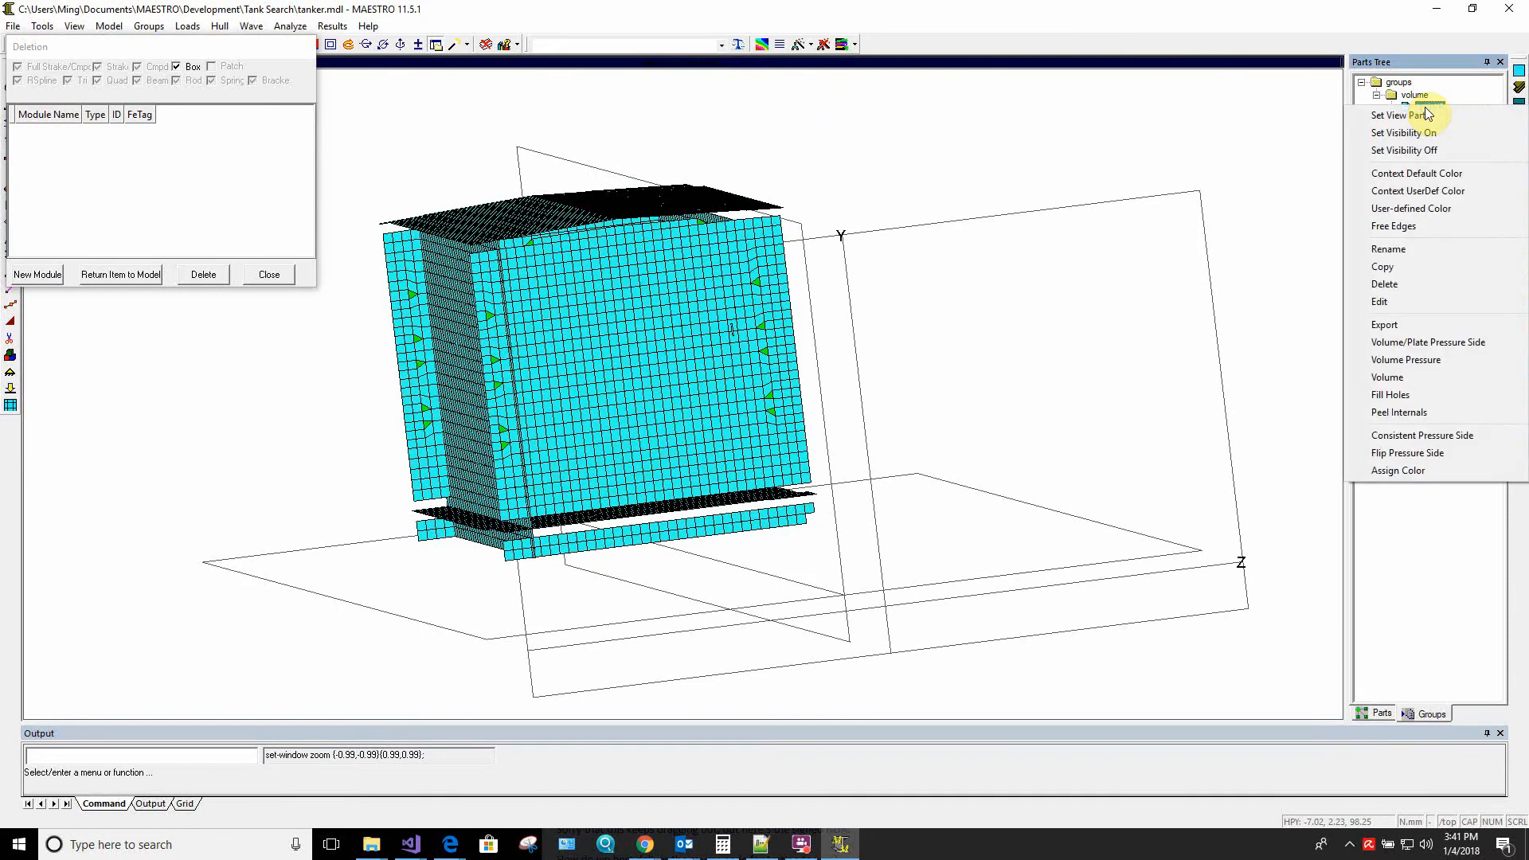
{"action": "left_click", "coordinate": [1422, 395]}
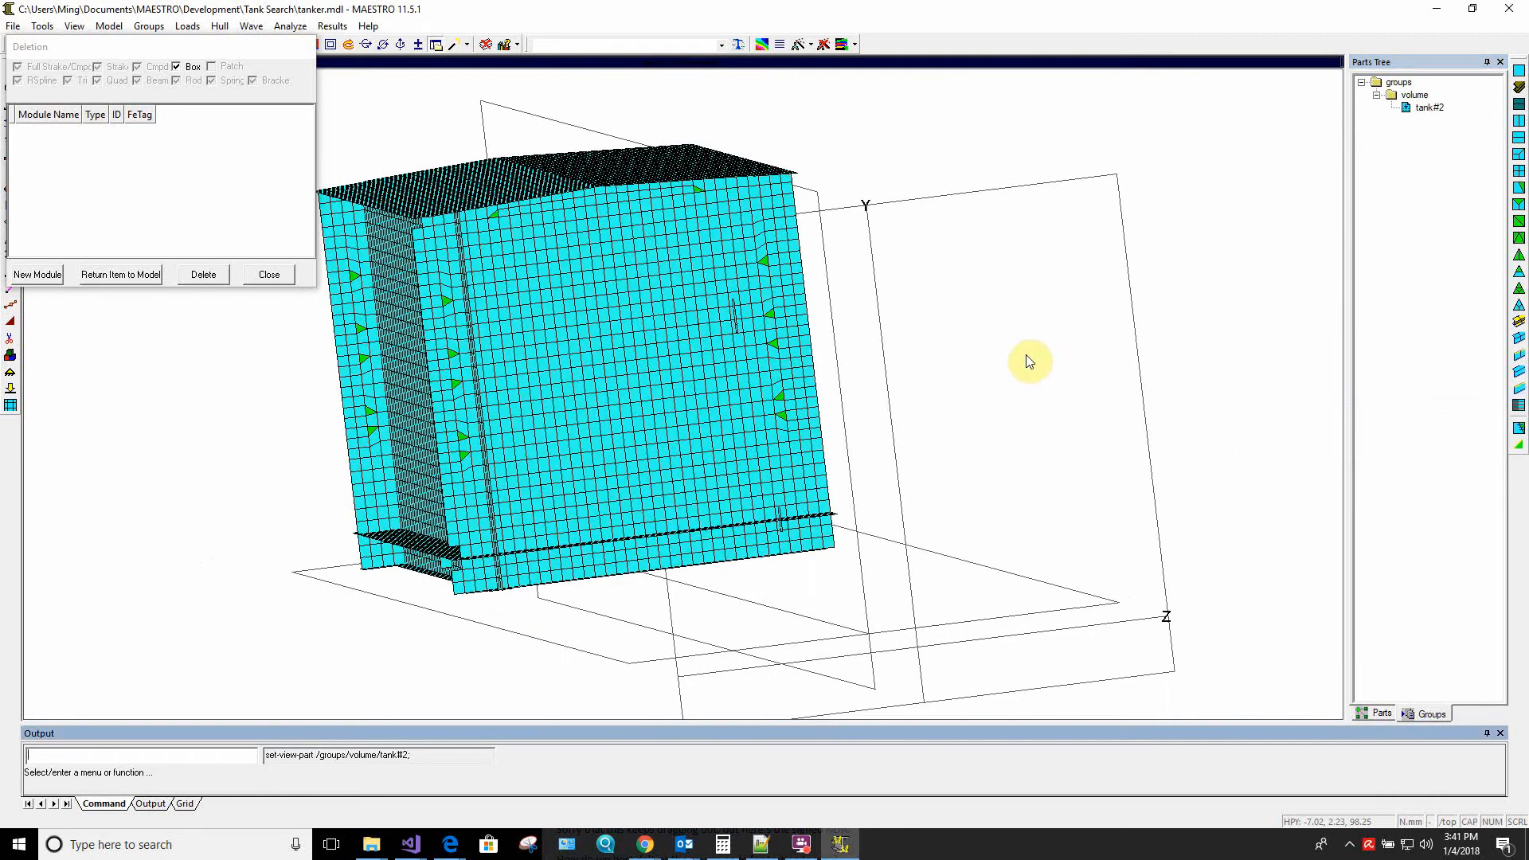
{"action": "middle_click_drag", "start_coordinate": [715, 389], "coordinate": [688, 389]}
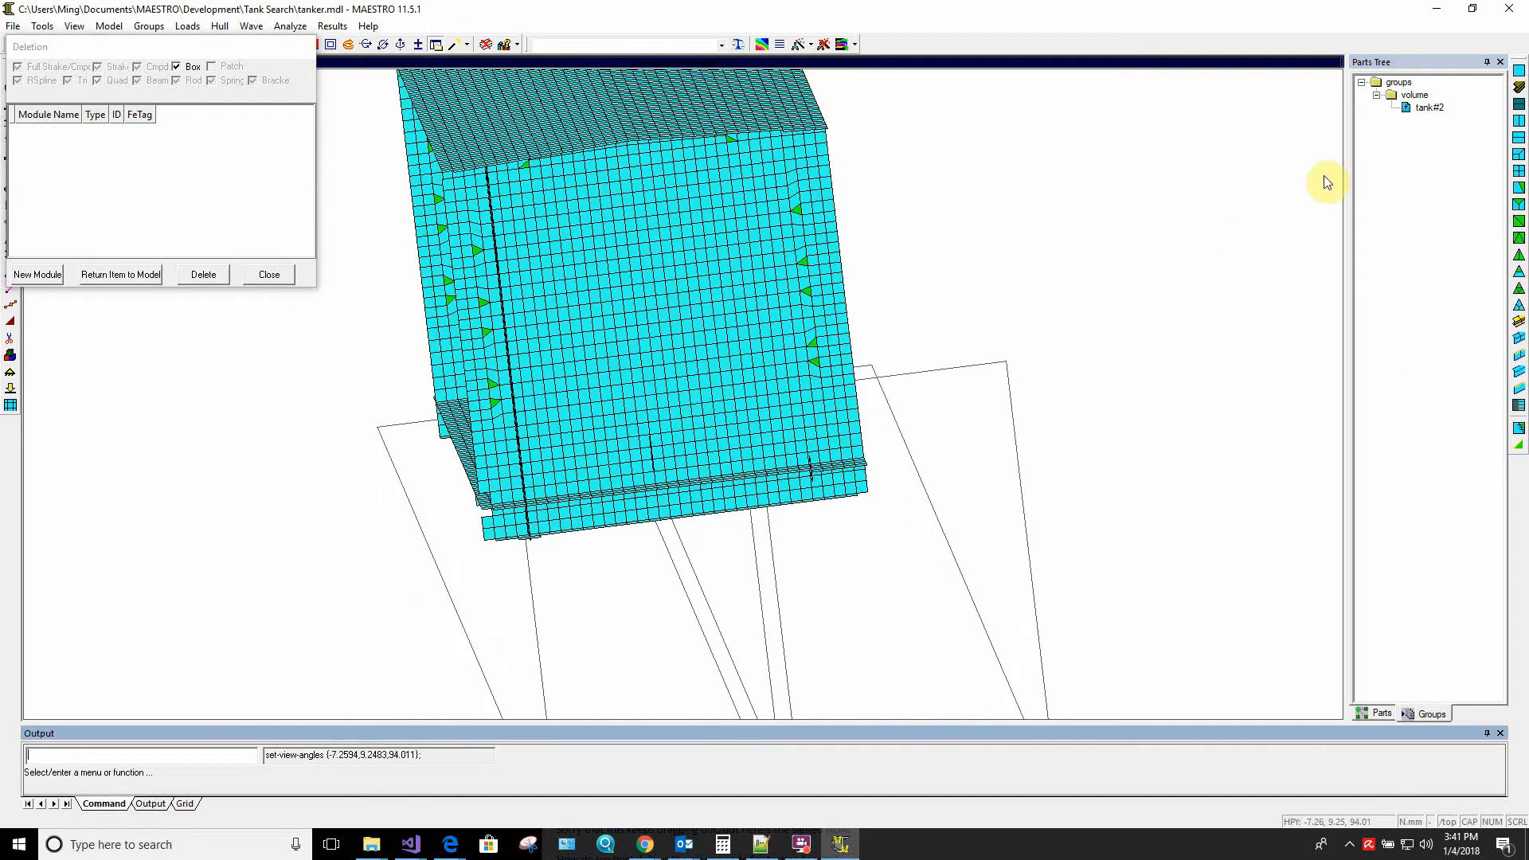
{"action": "right_click", "coordinate": [1418, 106]}
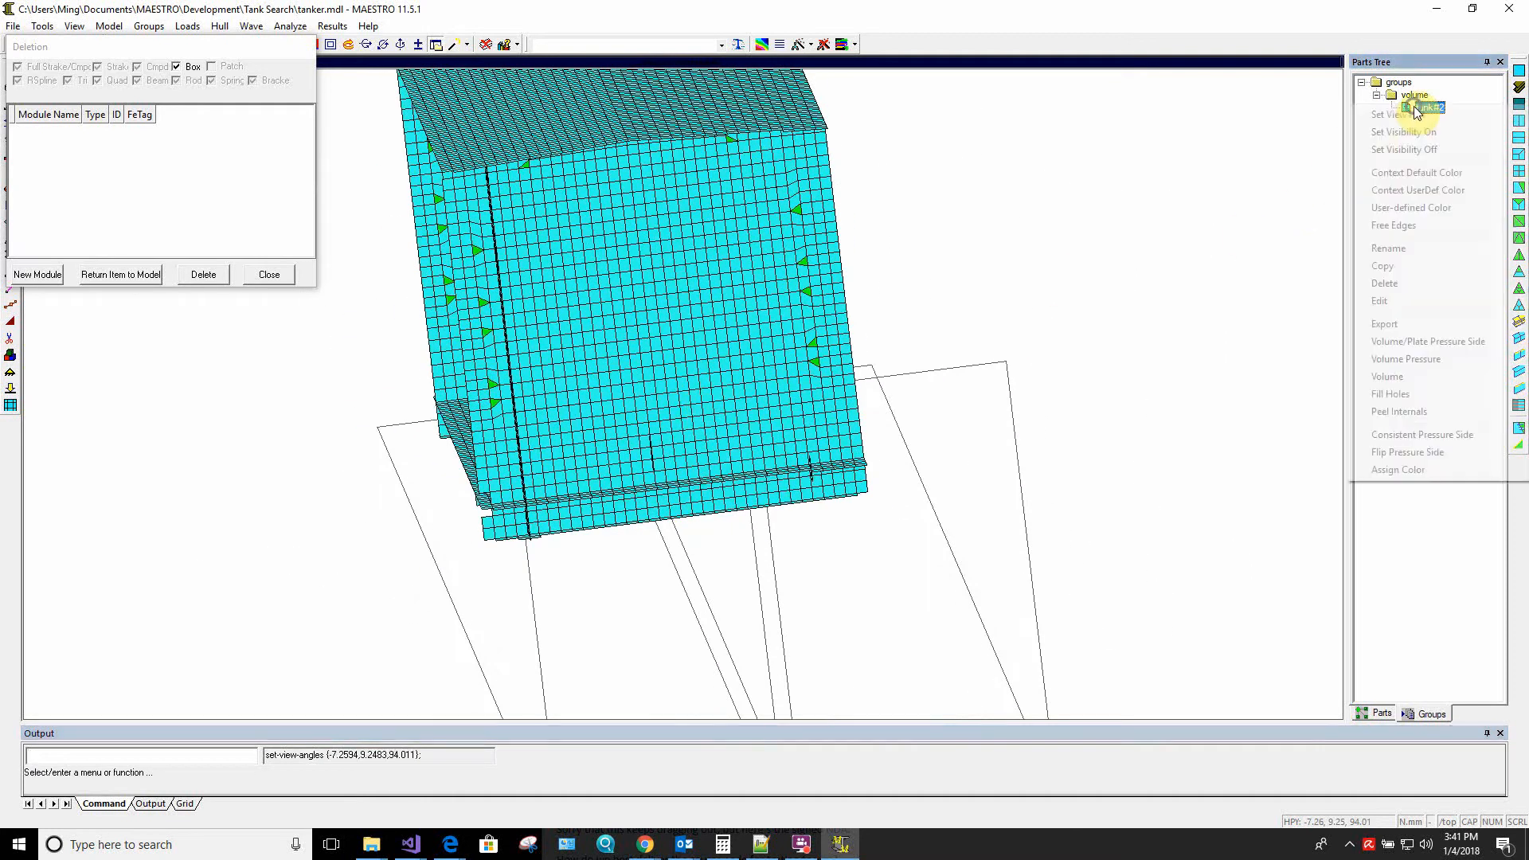
{"action": "left_click", "coordinate": [1392, 396]}
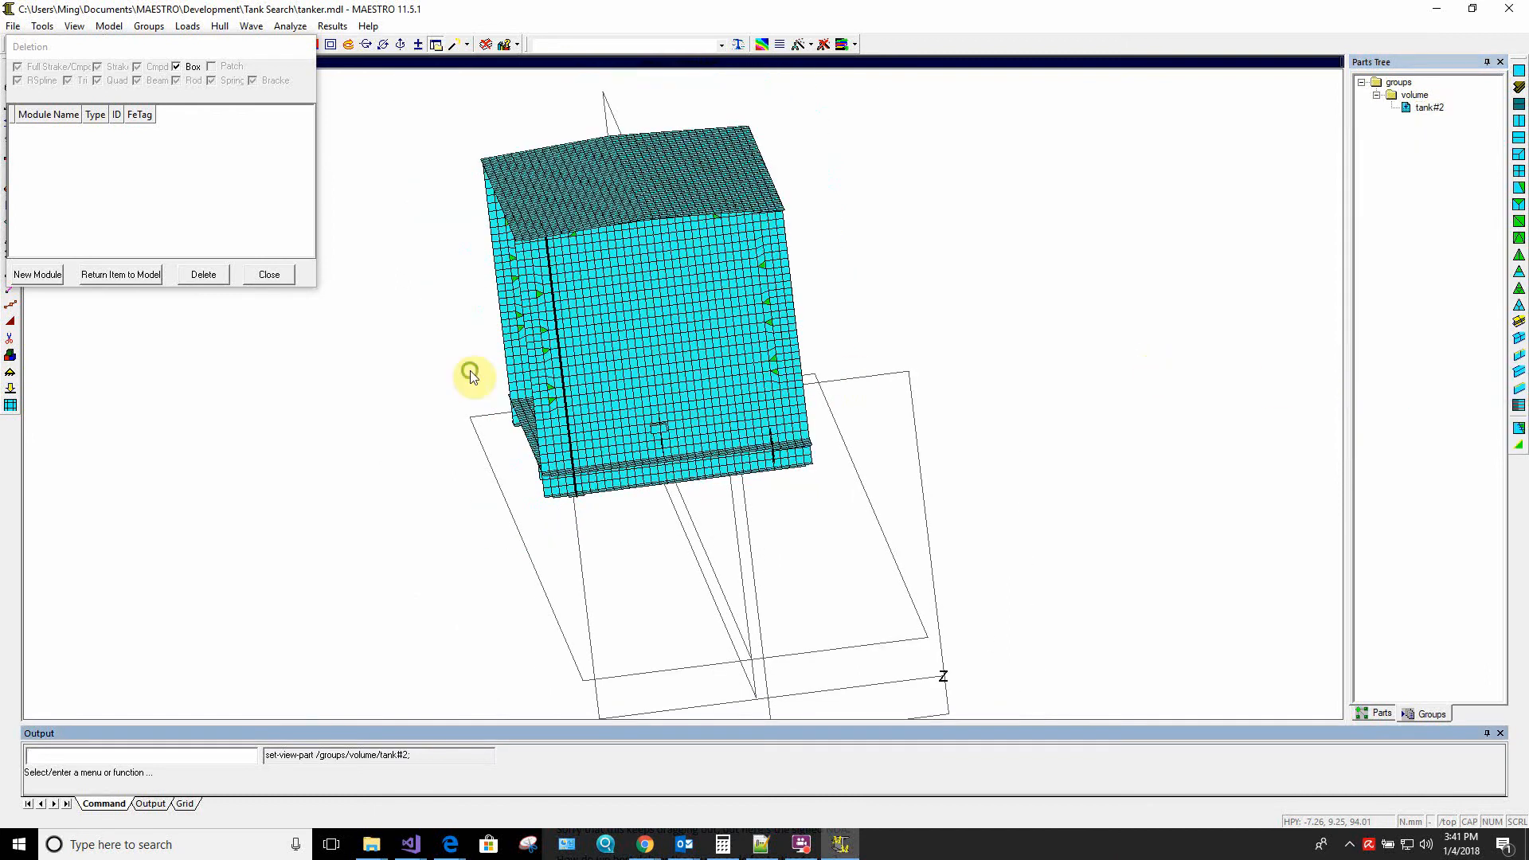
Run Peel Internals on the tank#2 volume group to strip out its internal elements
{"action": "middle_click_drag", "start_coordinate": [472, 376], "coordinate": [829, 369]}
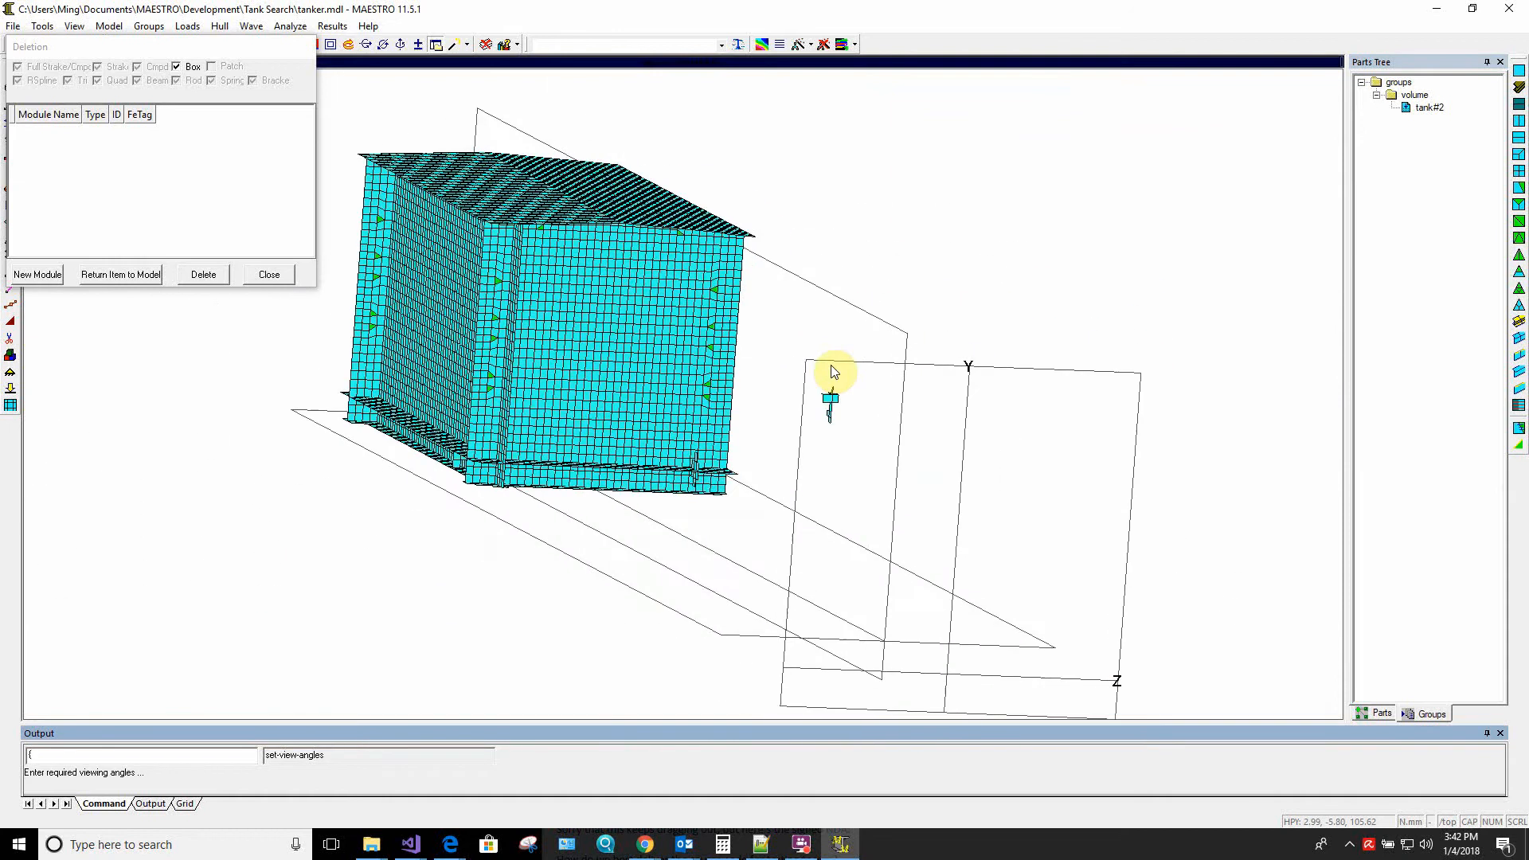
{"action": "left_click", "coordinate": [1426, 106]}
{"action": "right_click", "coordinate": [1427, 107]}
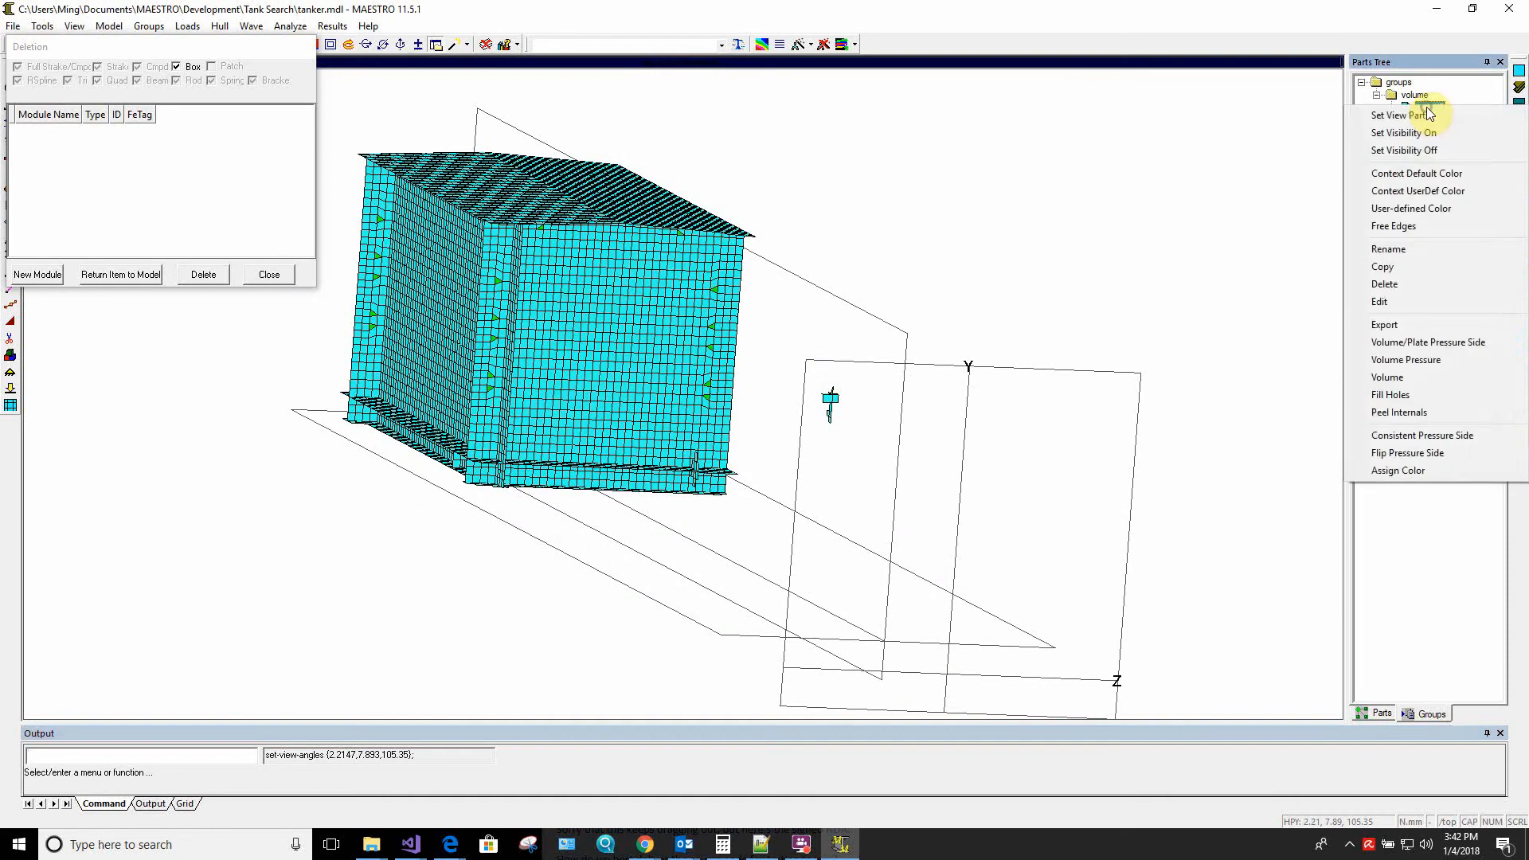
{"action": "left_click", "coordinate": [1415, 415]}
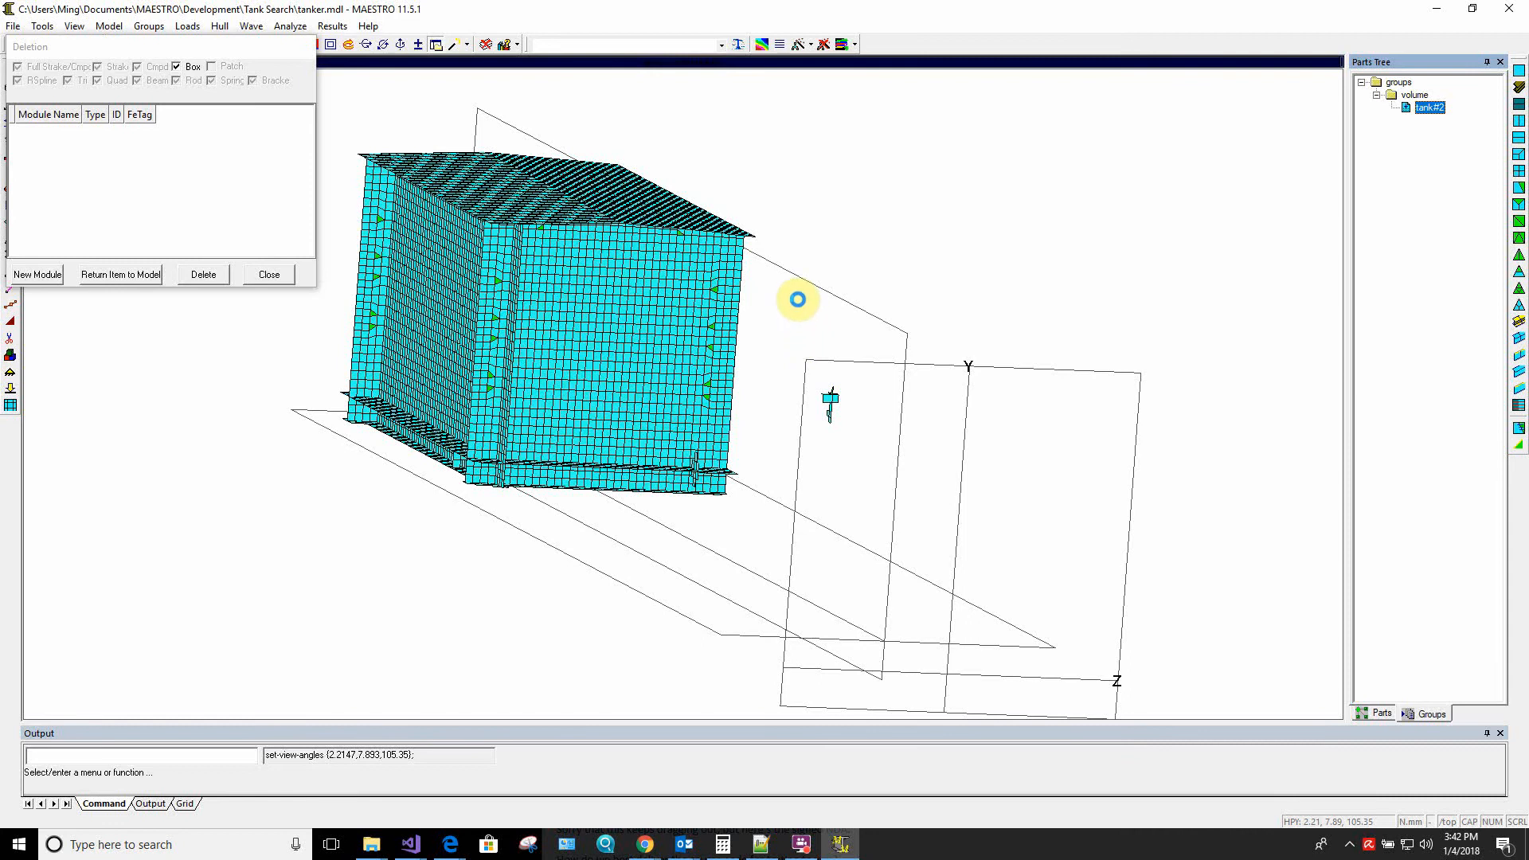
In the Body Plan view, box-select the detached strip of elements on the tank's negative-Z side and delete them
{"action": "middle_click_drag", "start_coordinate": [864, 358], "coordinate": [791, 337]}
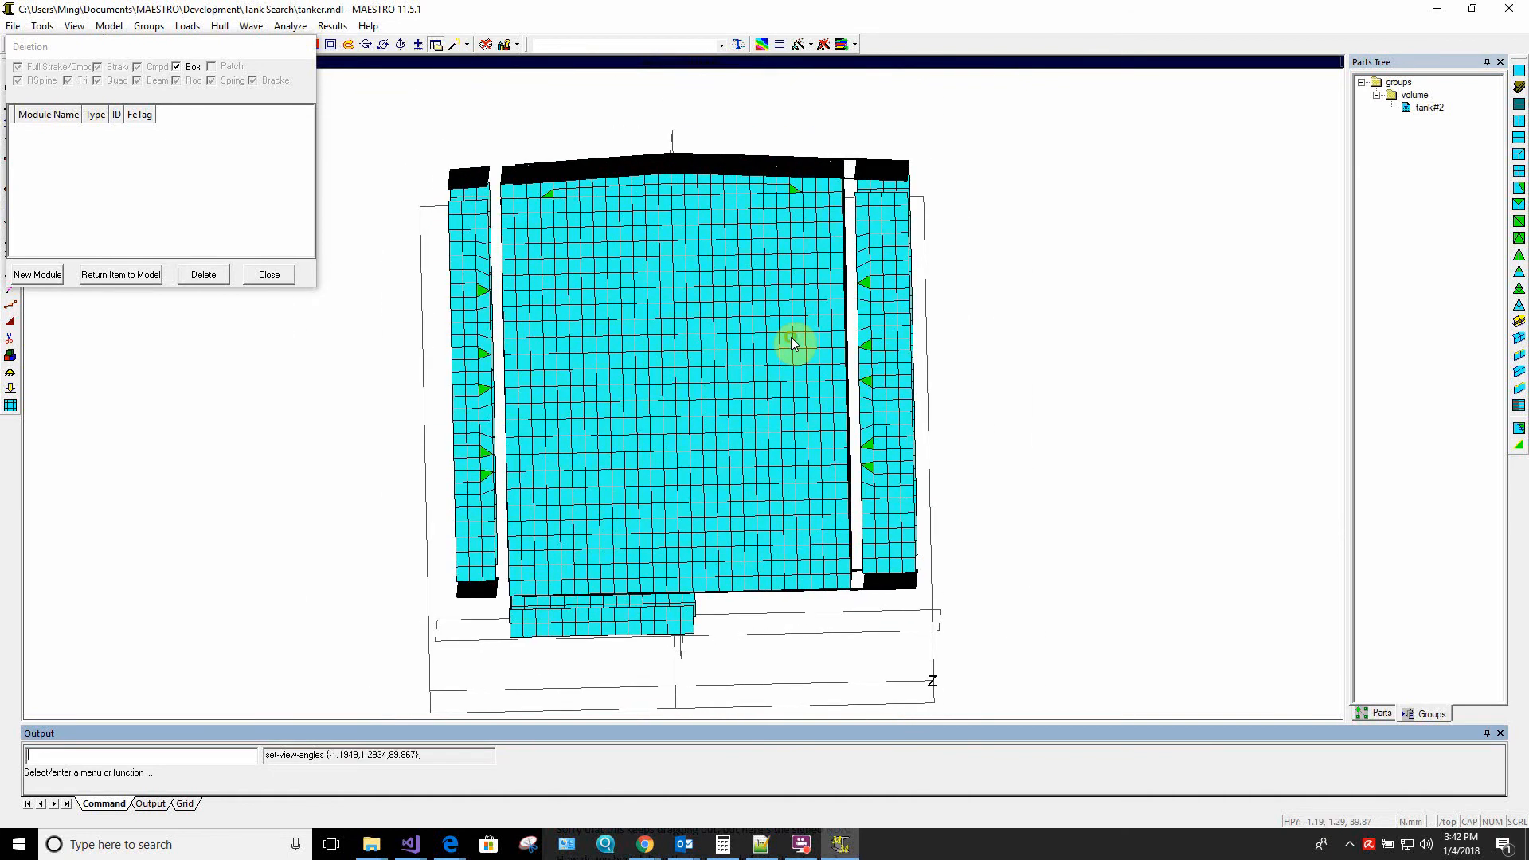
{"action": "right_click", "coordinate": [737, 324]}
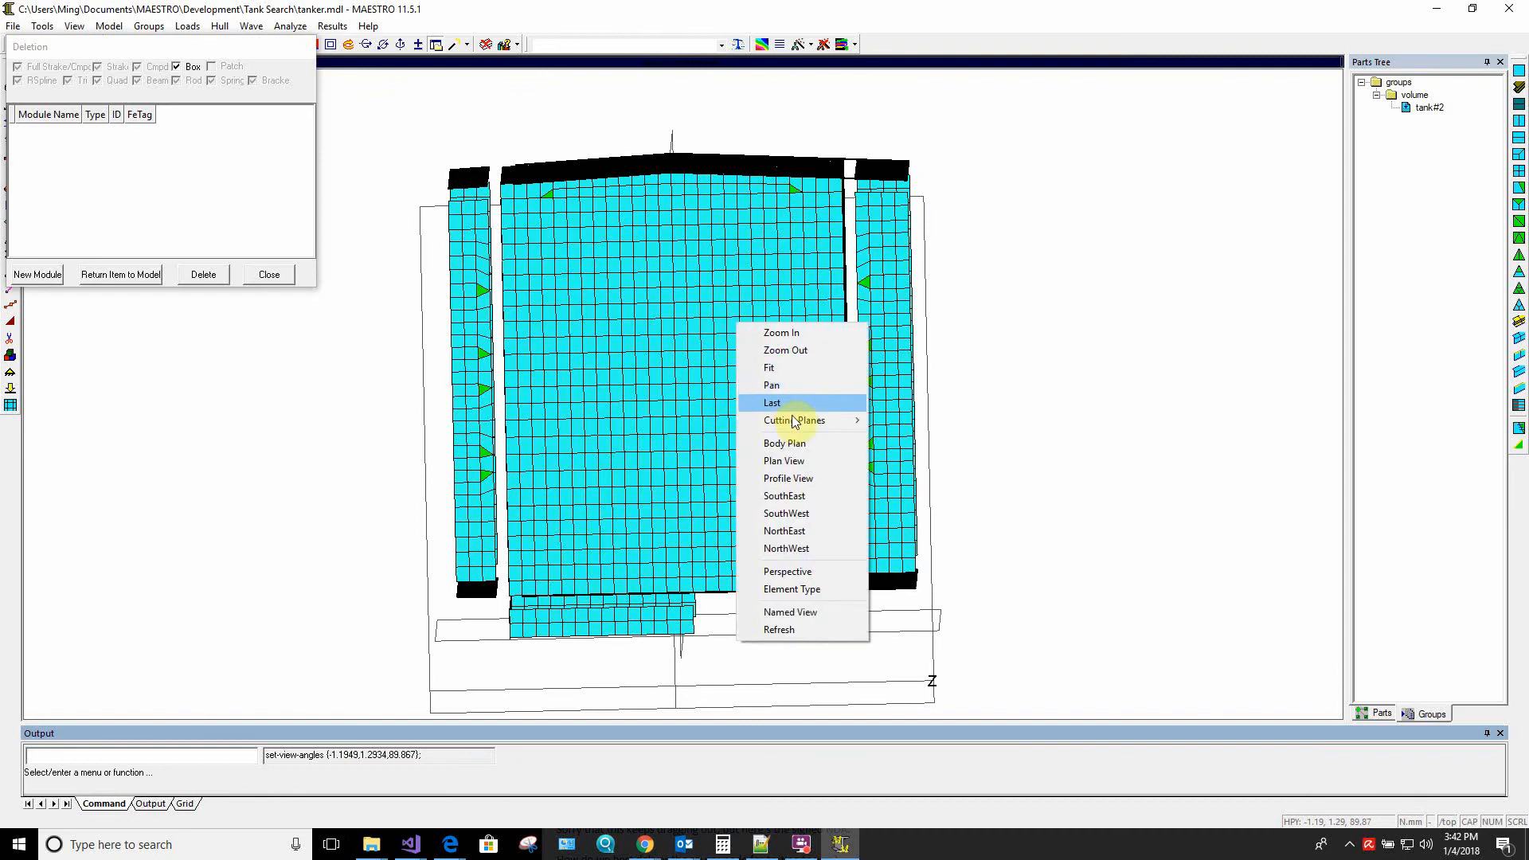
{"action": "mouse_move", "coordinate": [802, 427]}
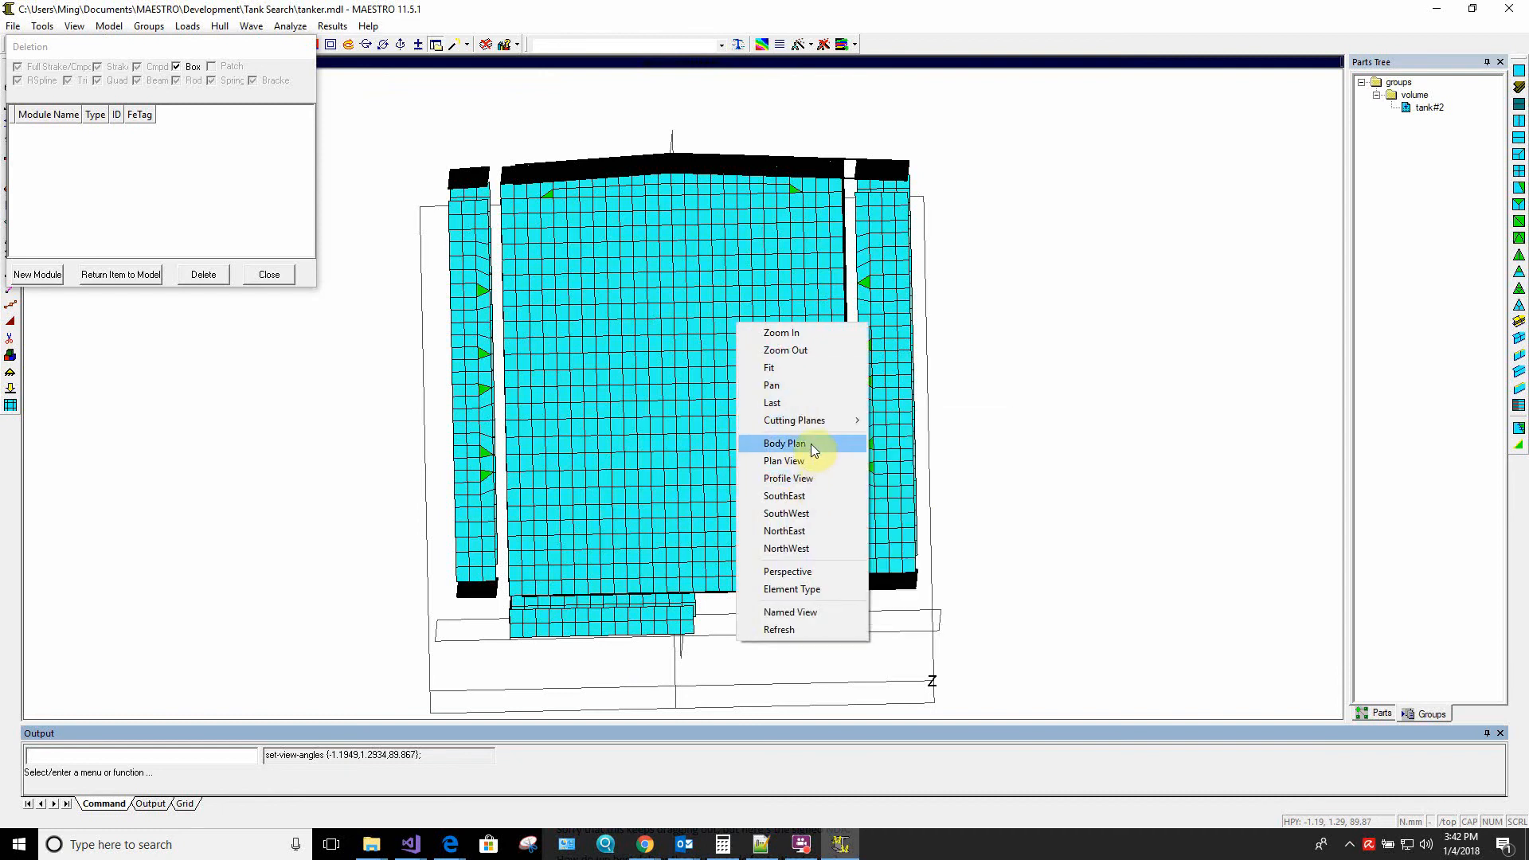
{"action": "left_click", "coordinate": [811, 444]}
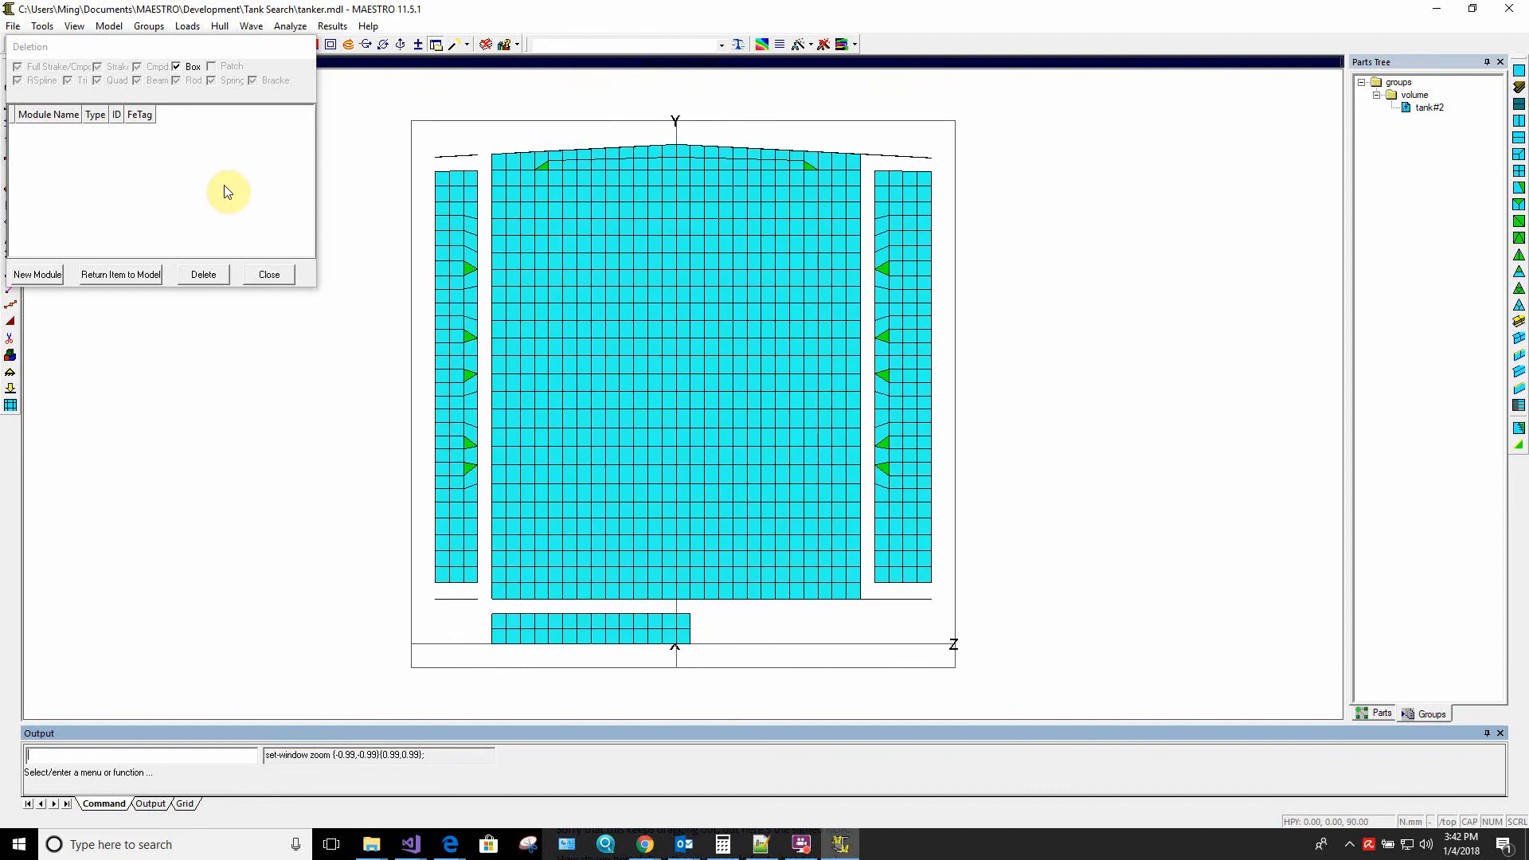
{"action": "left_click", "coordinate": [198, 174]}
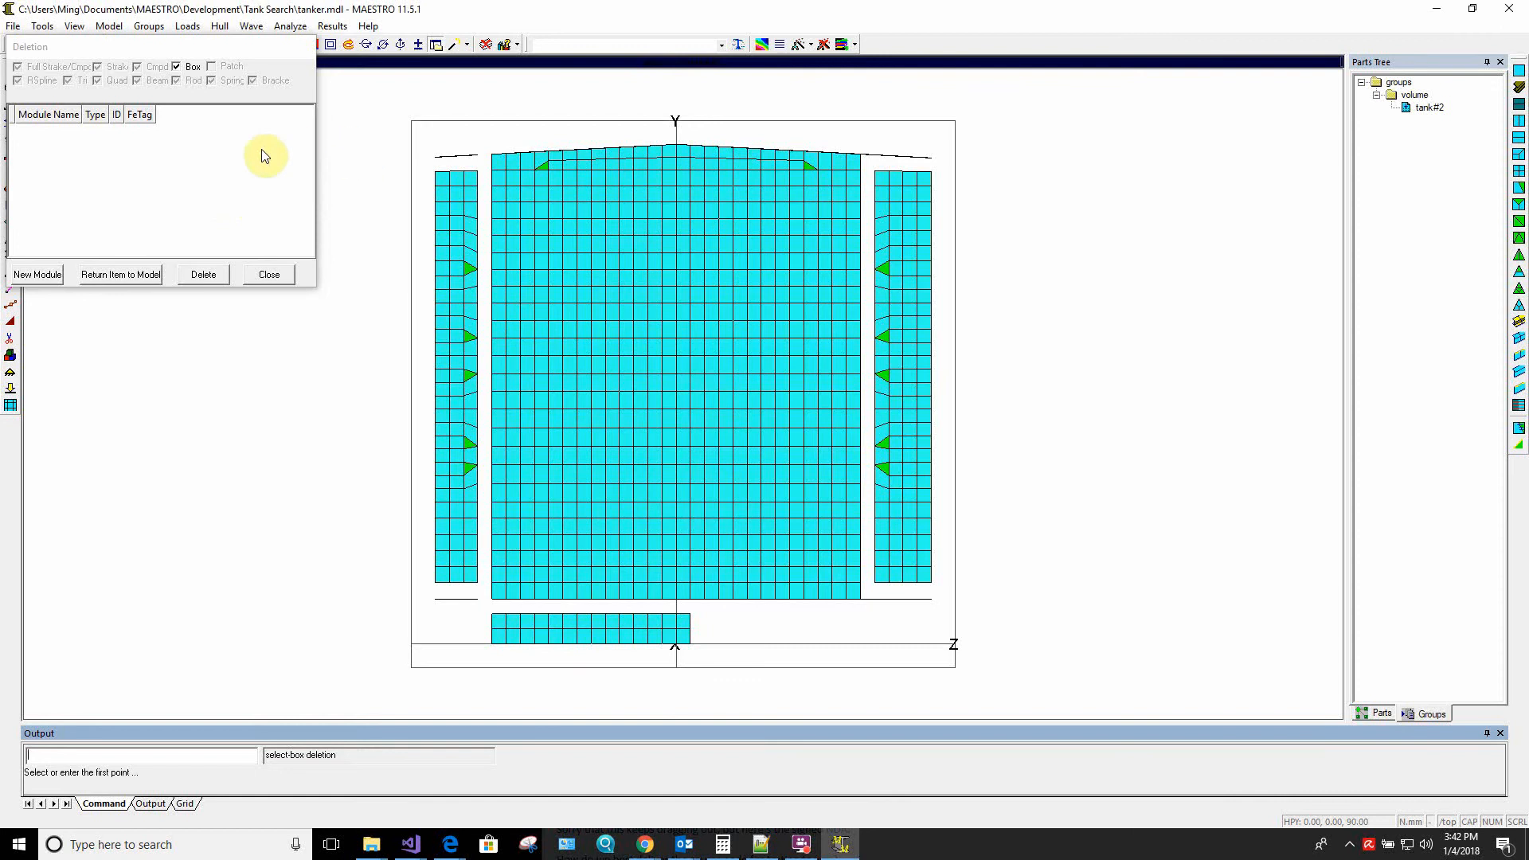
{"action": "left_click", "coordinate": [394, 123]}
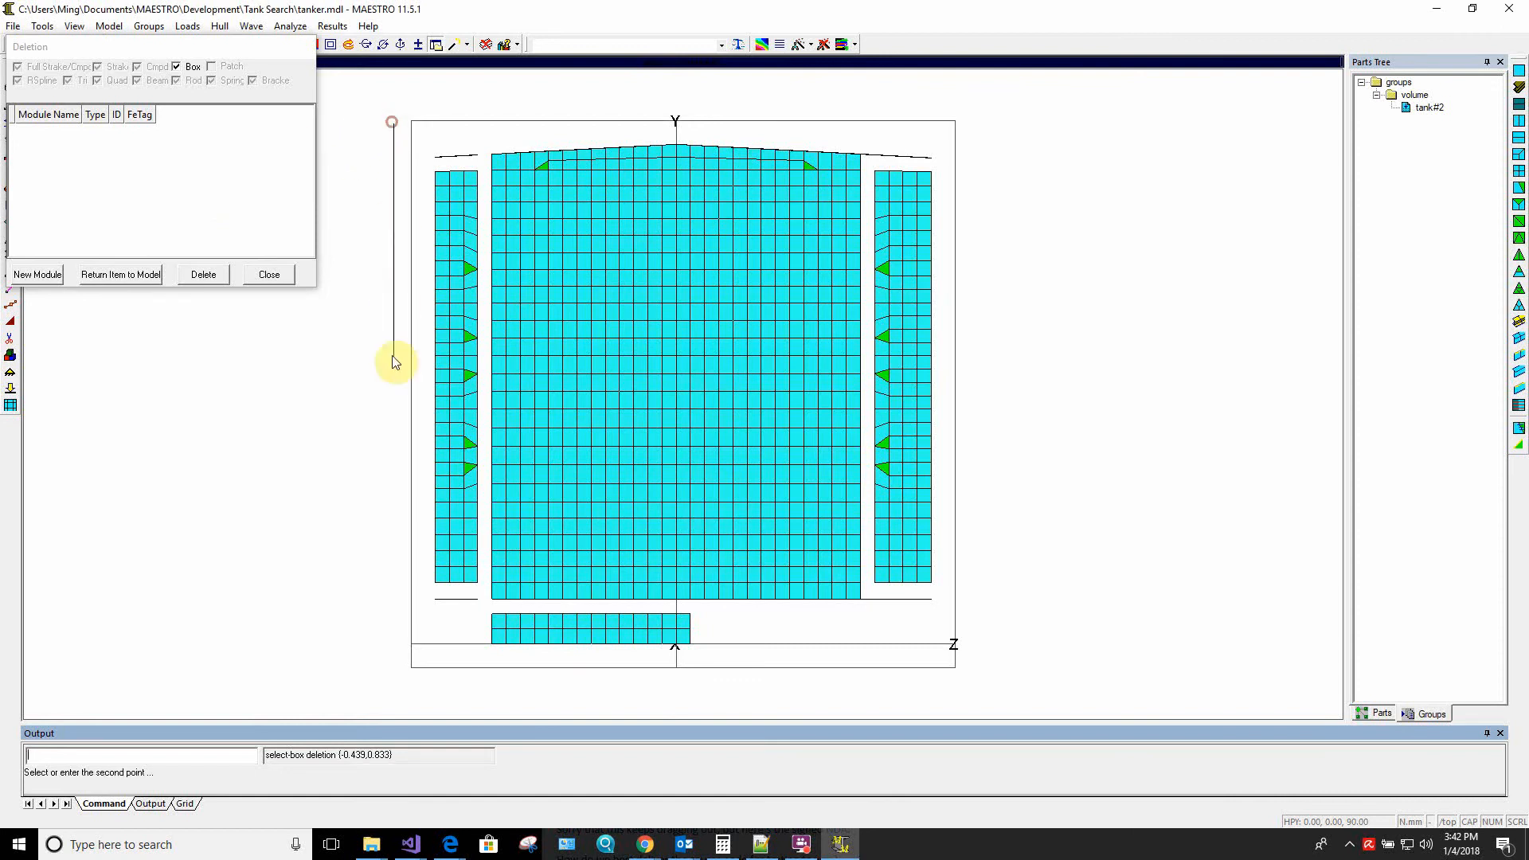
{"action": "left_click", "coordinate": [481, 621]}
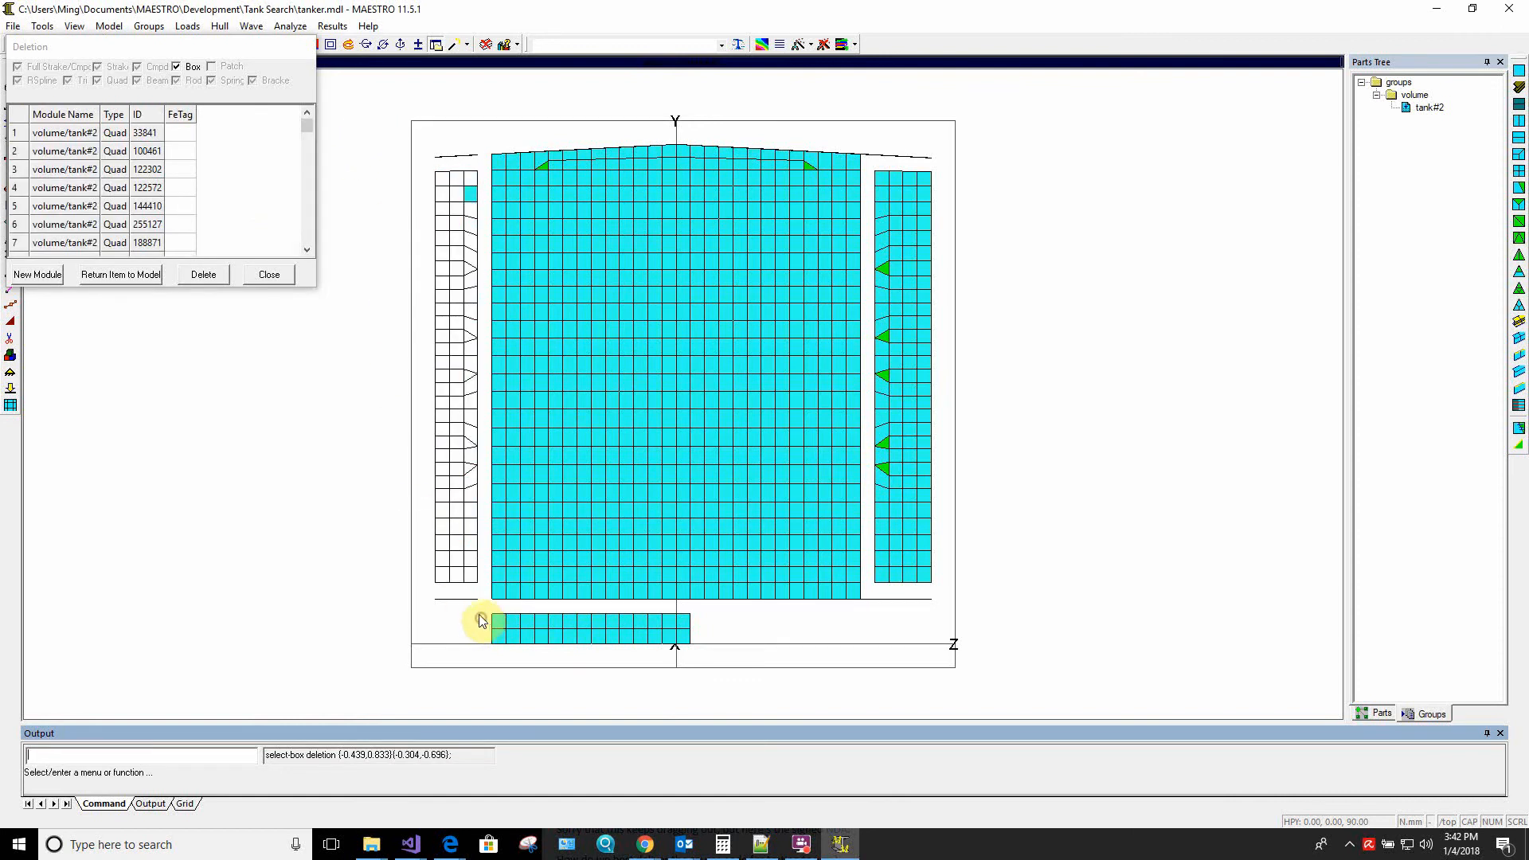
{"action": "left_click", "coordinate": [203, 279]}
{"action": "left_click", "coordinate": [196, 203]}
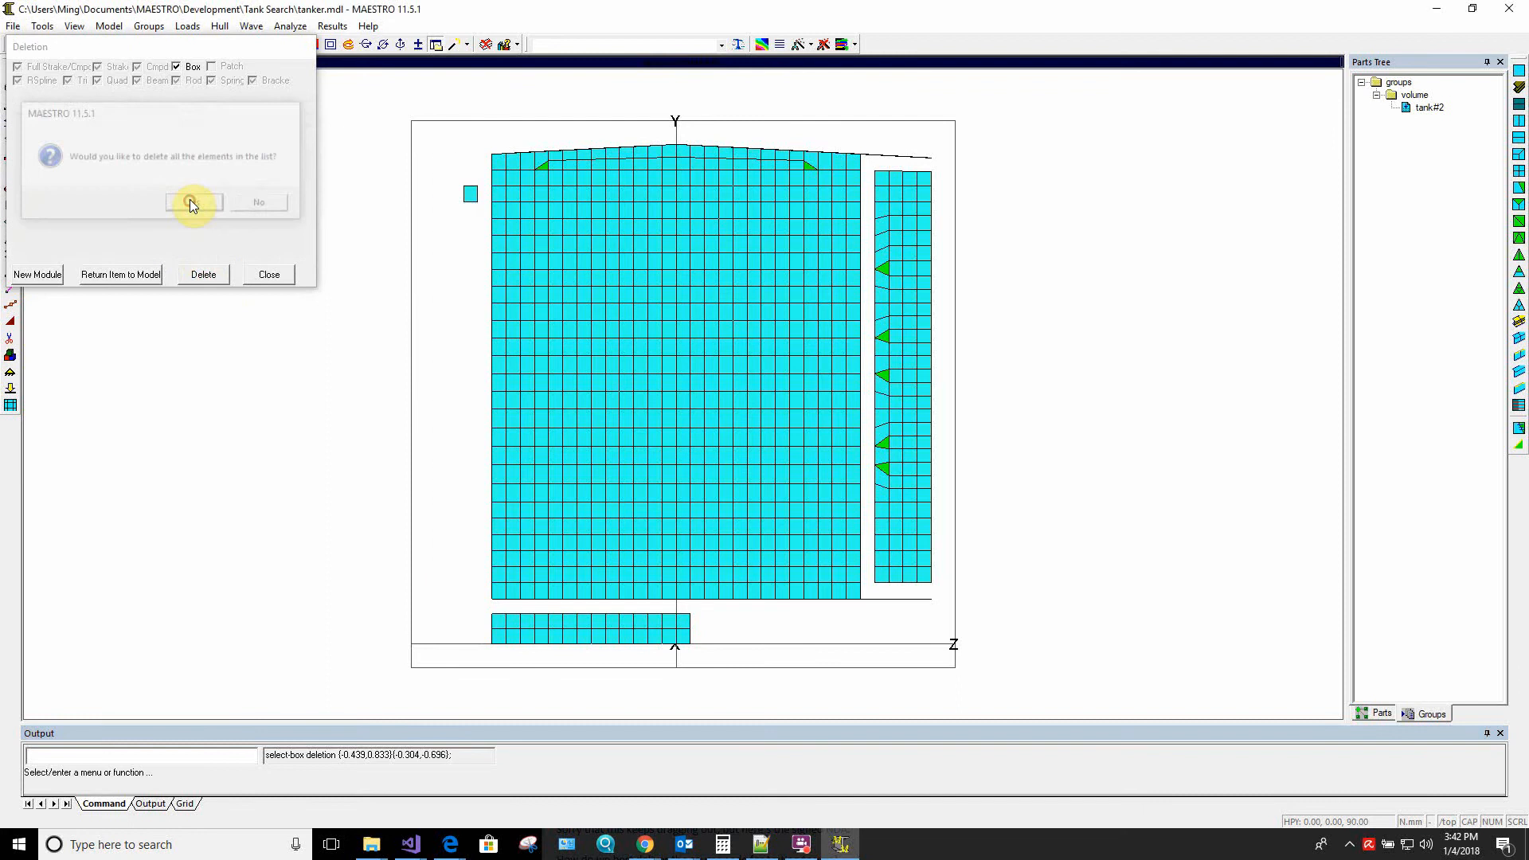
Box-select the detached strip of elements on the tank's positive-Z side and delete them all
{"action": "left_click", "coordinate": [868, 113]}
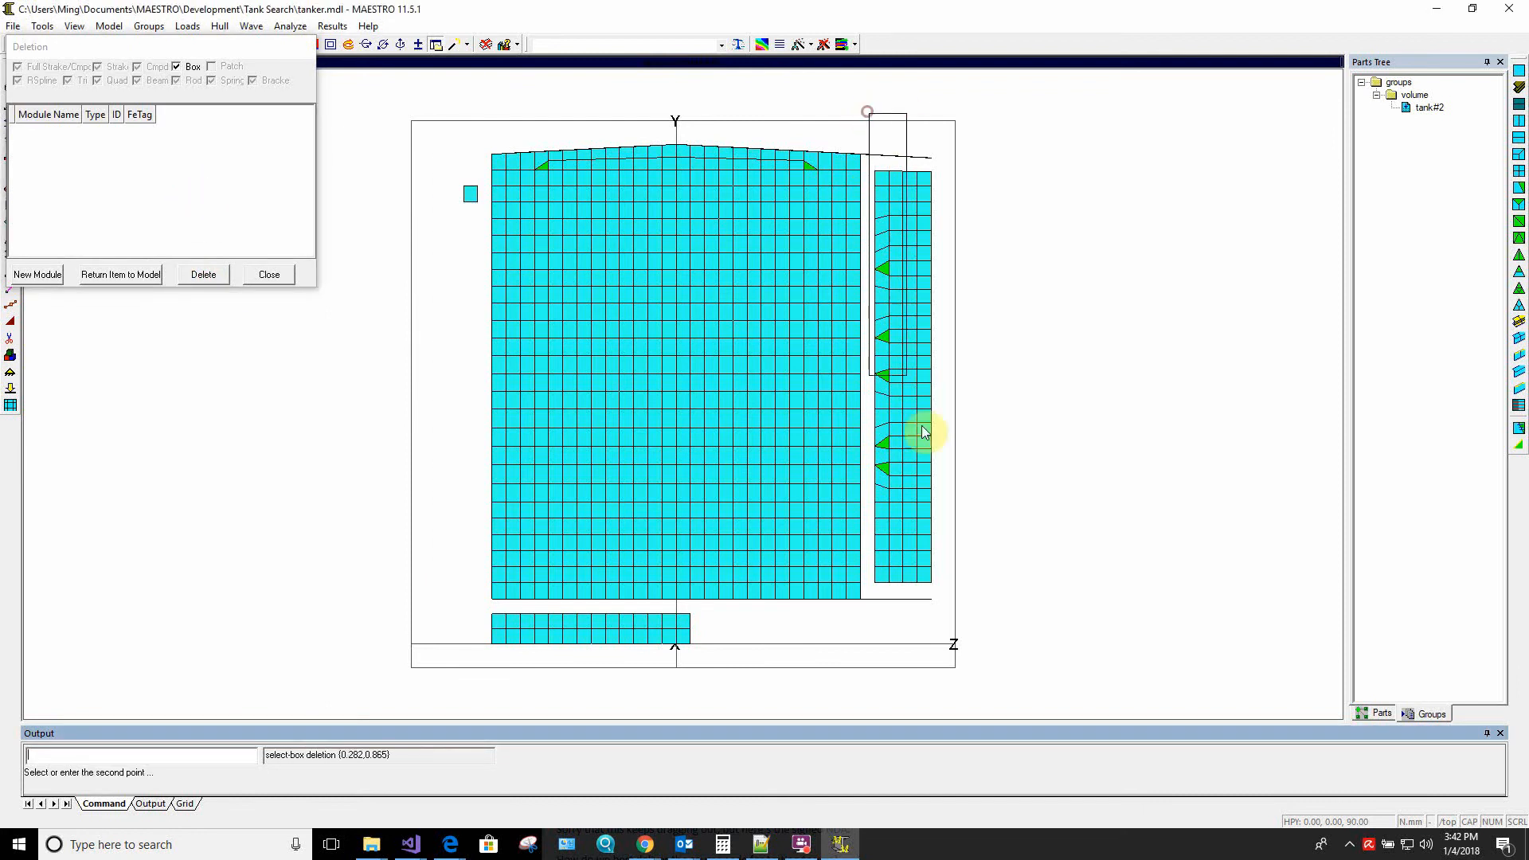
{"action": "left_click", "coordinate": [980, 630]}
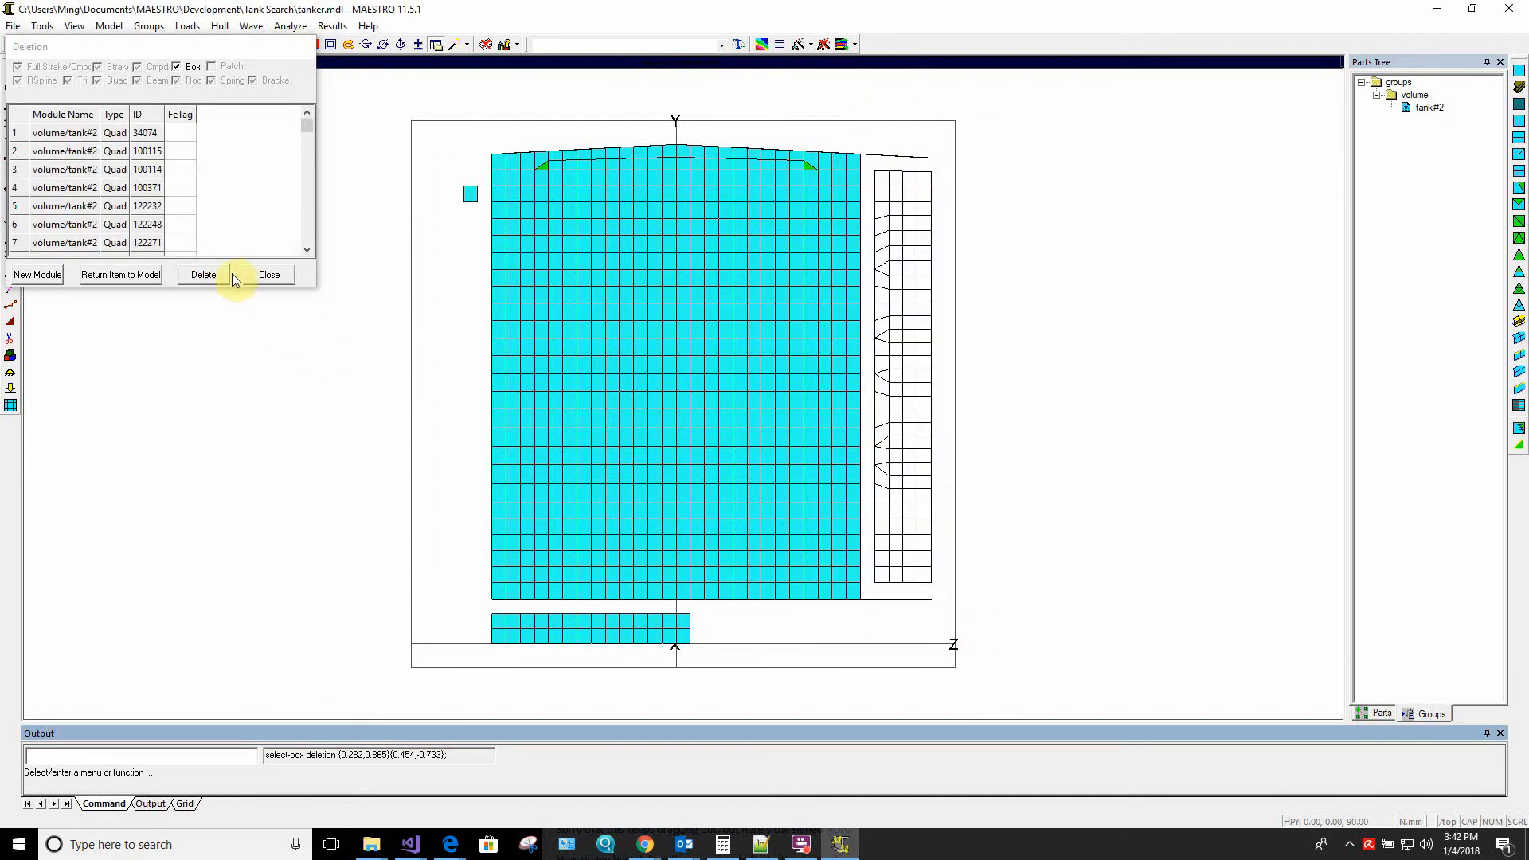
{"action": "left_click", "coordinate": [205, 274]}
{"action": "left_click", "coordinate": [200, 205]}
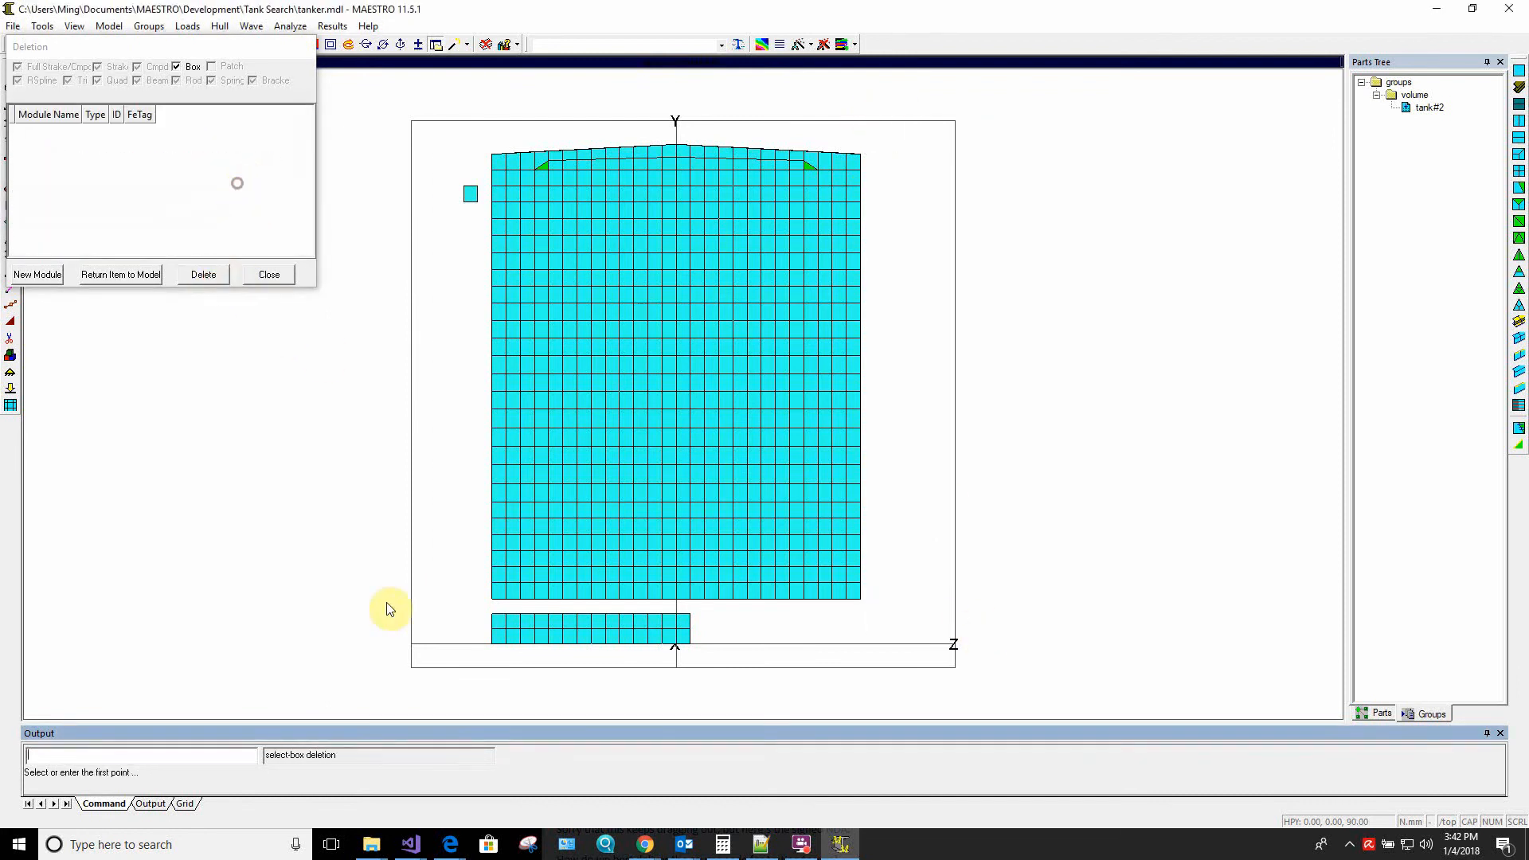
Box-select the leftover band of elements below the tank's bottom and delete them all
{"action": "left_click", "coordinate": [440, 608]}
{"action": "left_click", "coordinate": [716, 669]}
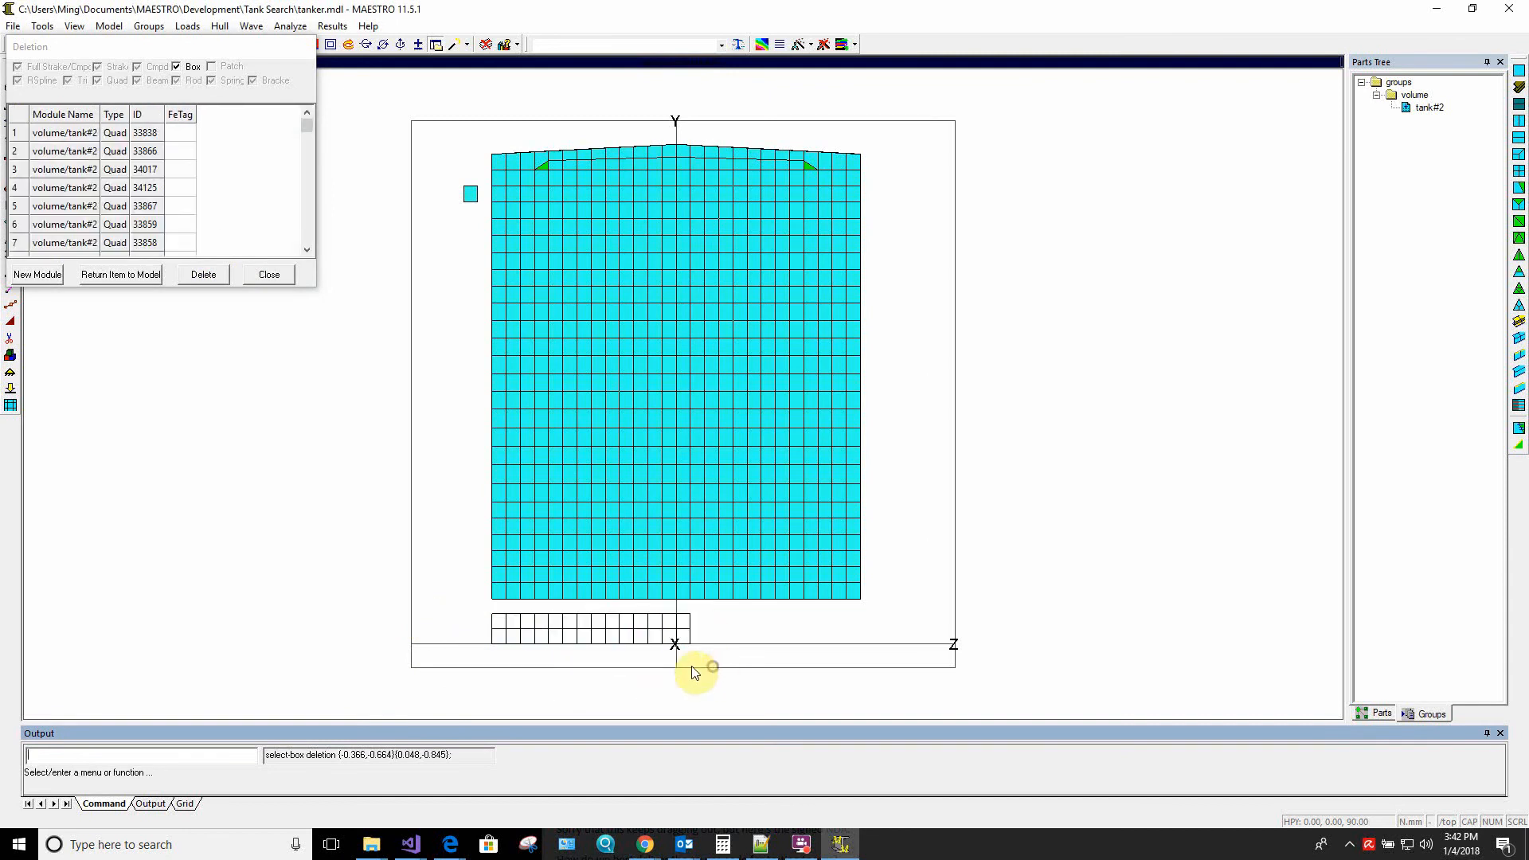
{"action": "left_click", "coordinate": [205, 274]}
{"action": "left_click", "coordinate": [199, 206]}
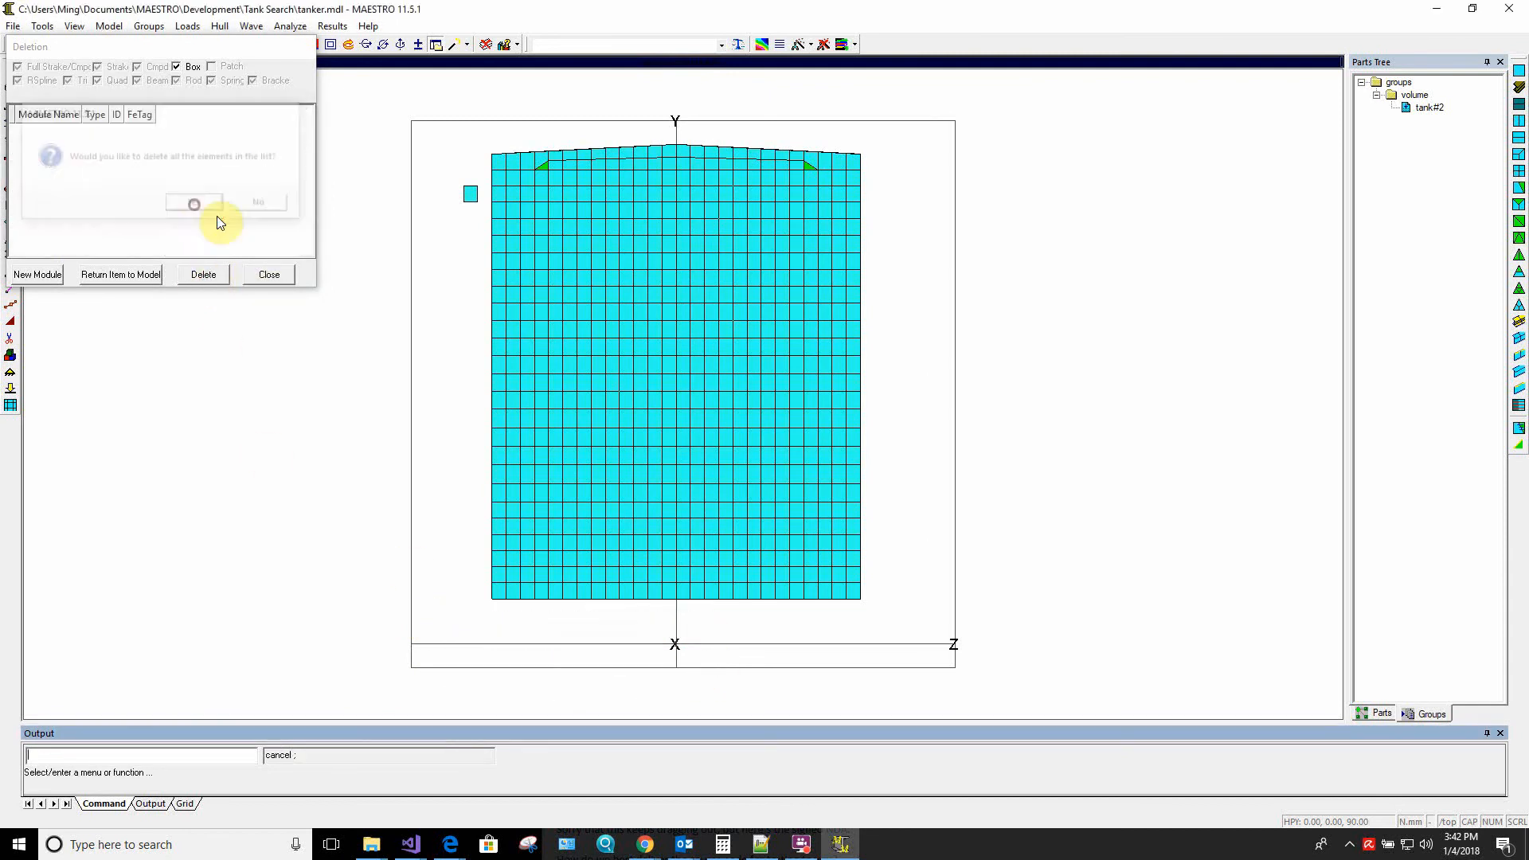
Turn off box selection, delete the single stray quad beside the tank's negative-Z side, and close the Deletion dialog
{"action": "left_click", "coordinate": [180, 70]}
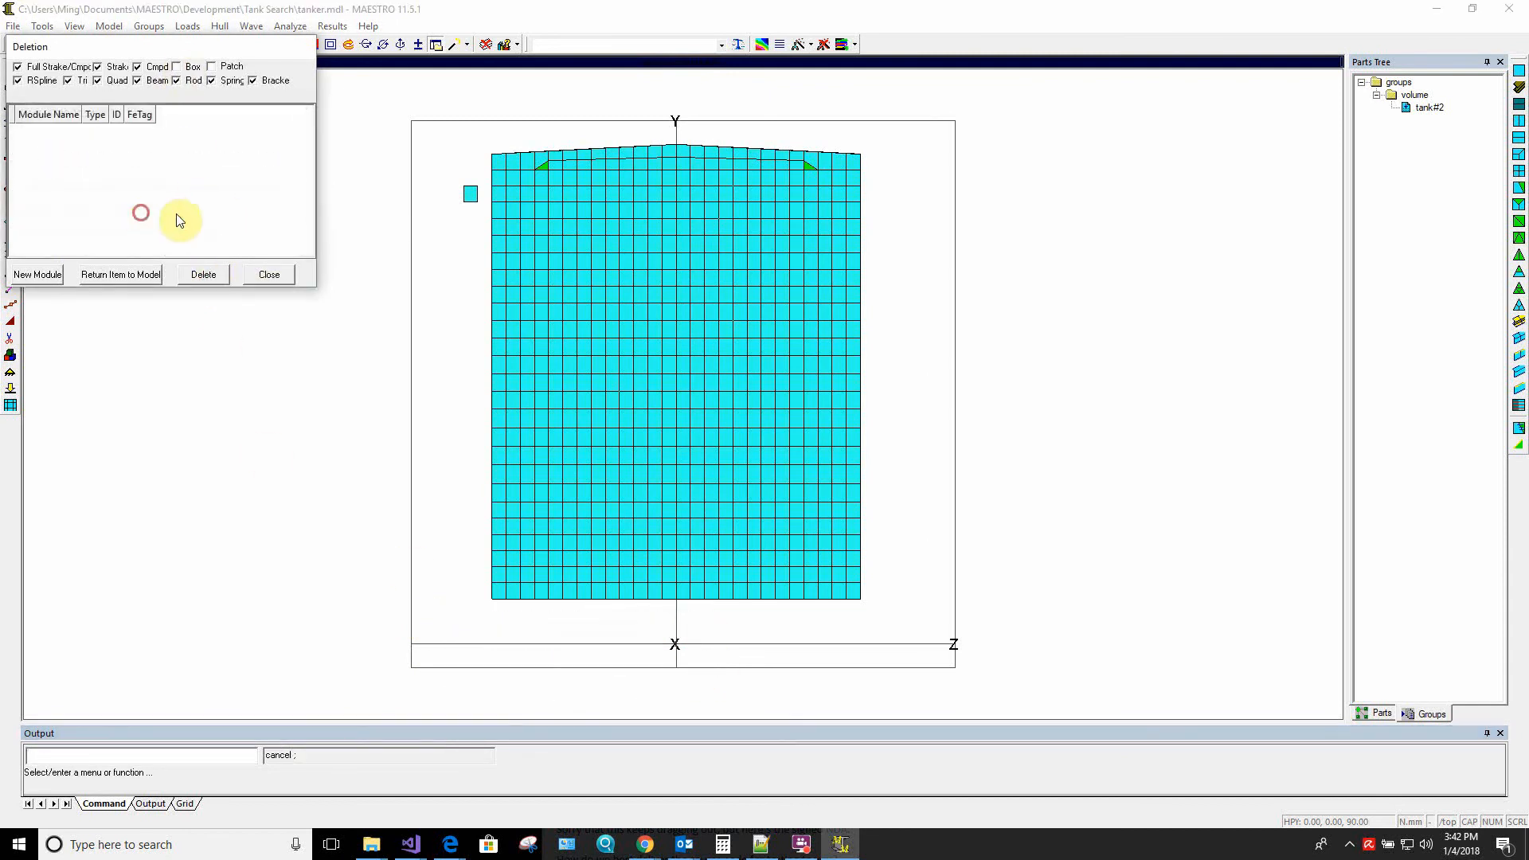
{"action": "left_click", "coordinate": [470, 195]}
{"action": "left_click", "coordinate": [204, 274]}
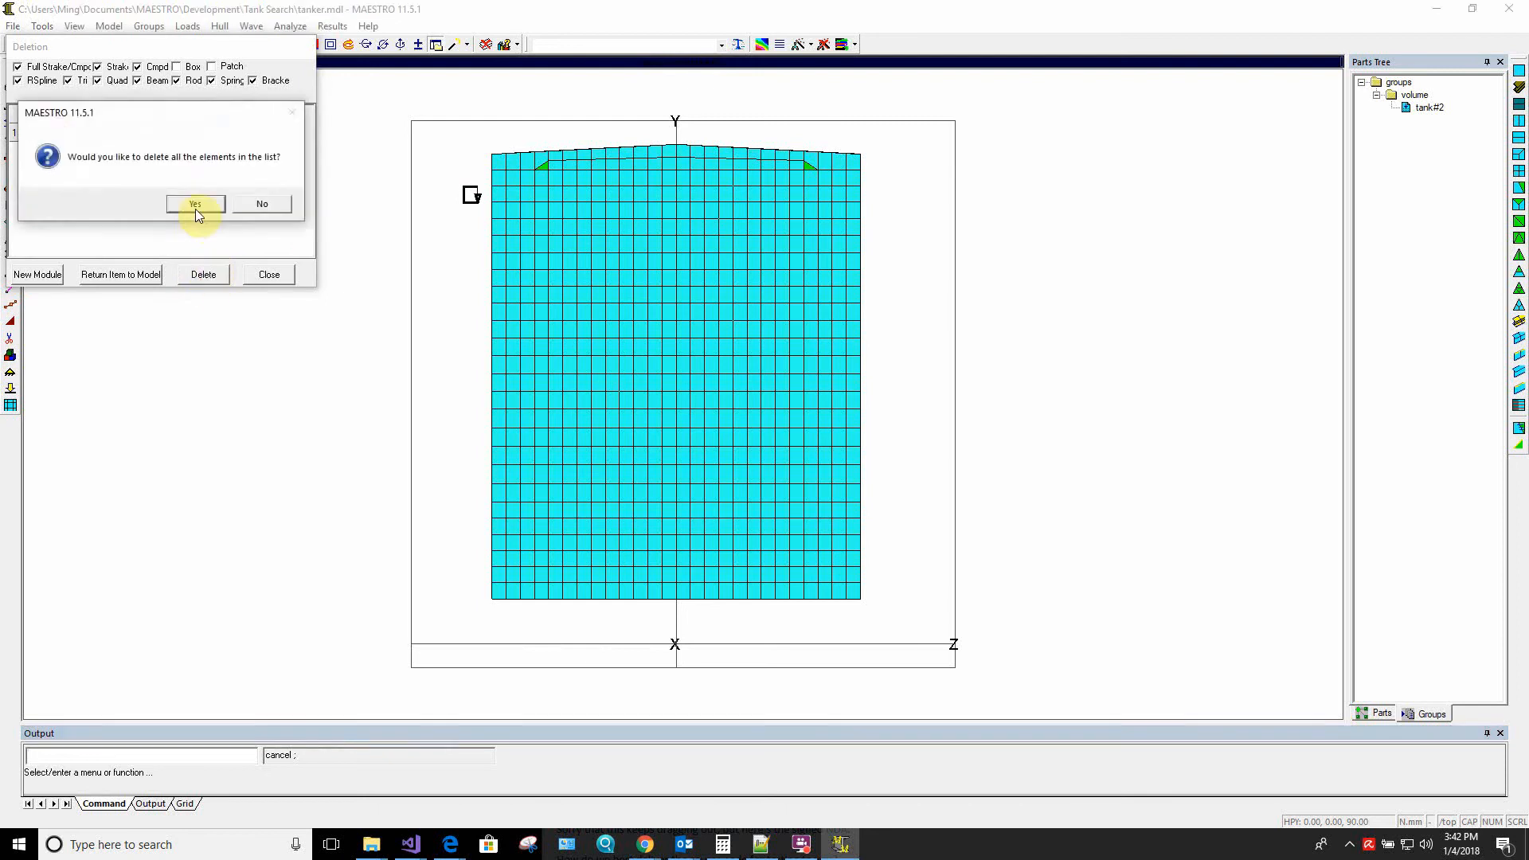
{"action": "left_click", "coordinate": [201, 205]}
{"action": "left_click", "coordinate": [269, 275]}
In the Profile View, box-select the detached strip of elements at the tank's positive-X end and delete them all
{"action": "middle_click_drag", "start_coordinate": [589, 432], "coordinate": [345, 405]}
{"action": "right_click", "coordinate": [352, 388]}
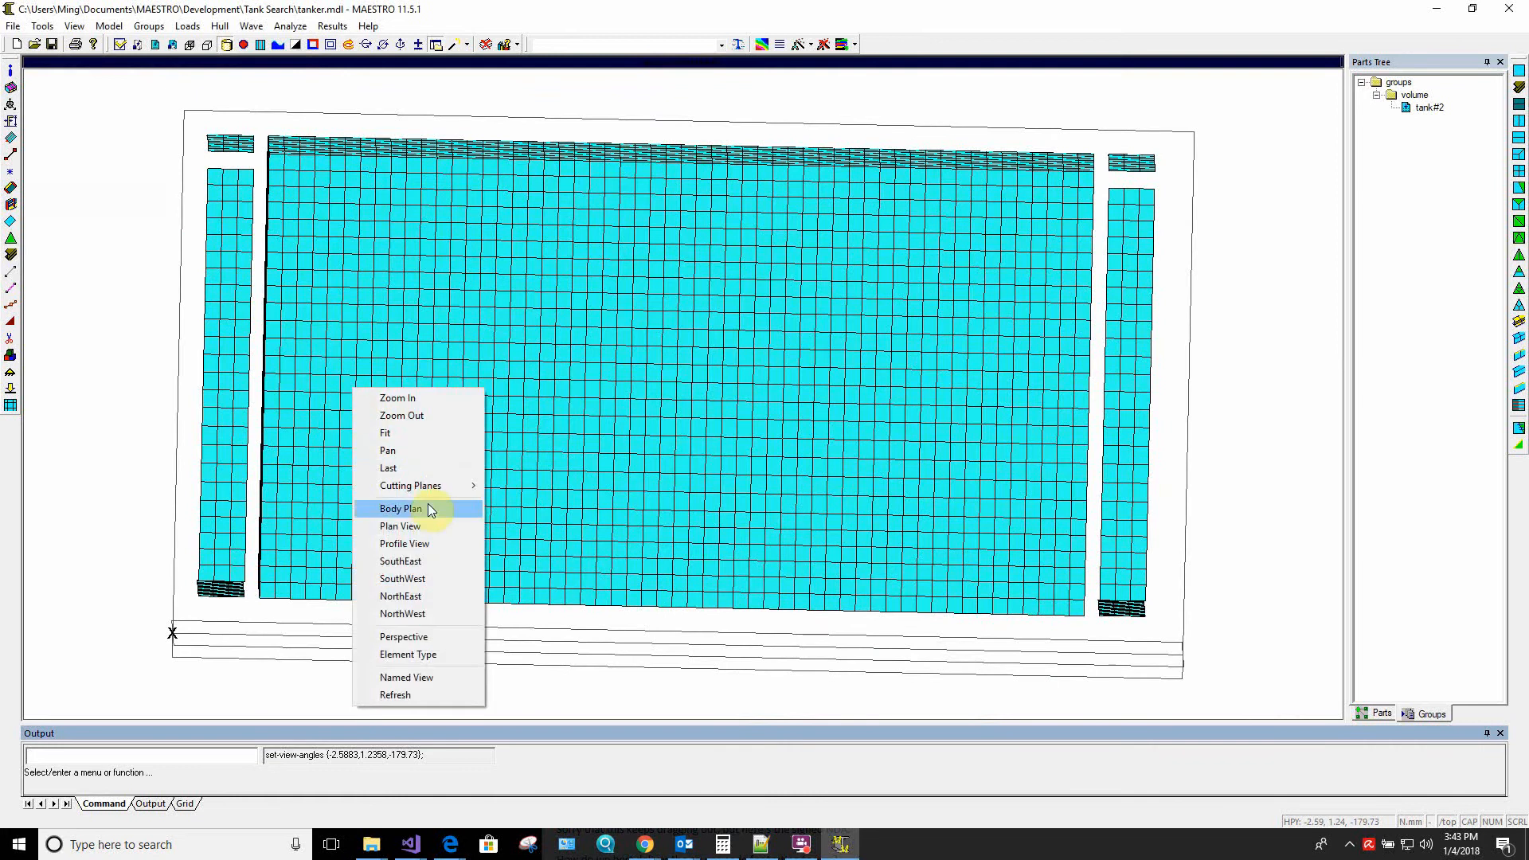
{"action": "left_click", "coordinate": [426, 546]}
{"action": "scroll", "coordinate": [504, 519], "scroll_direction": "down", "scroll_amount": 3}
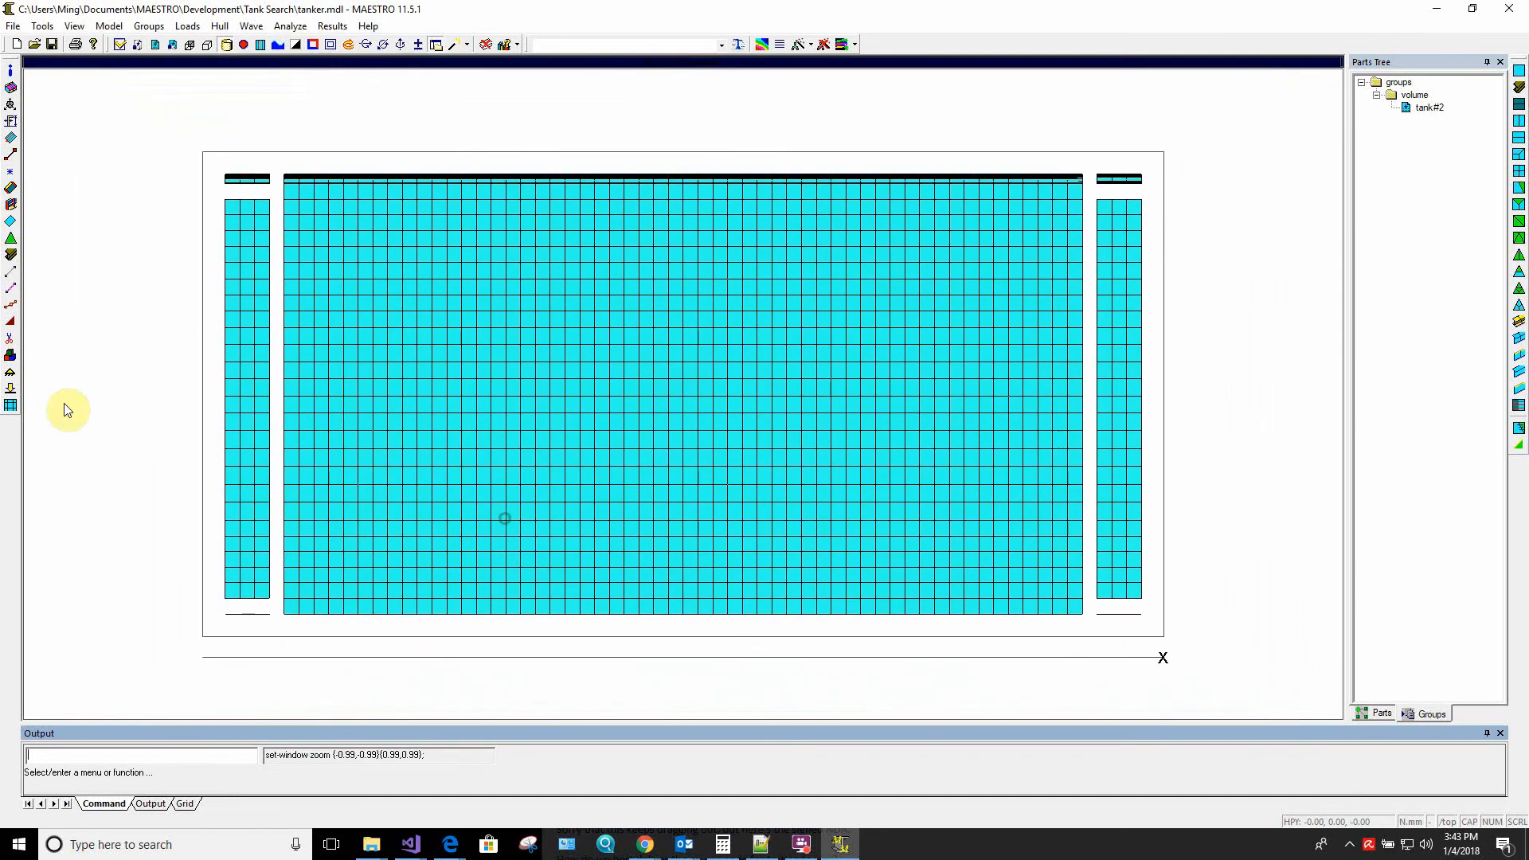
{"action": "left_click", "coordinate": [10, 340]}
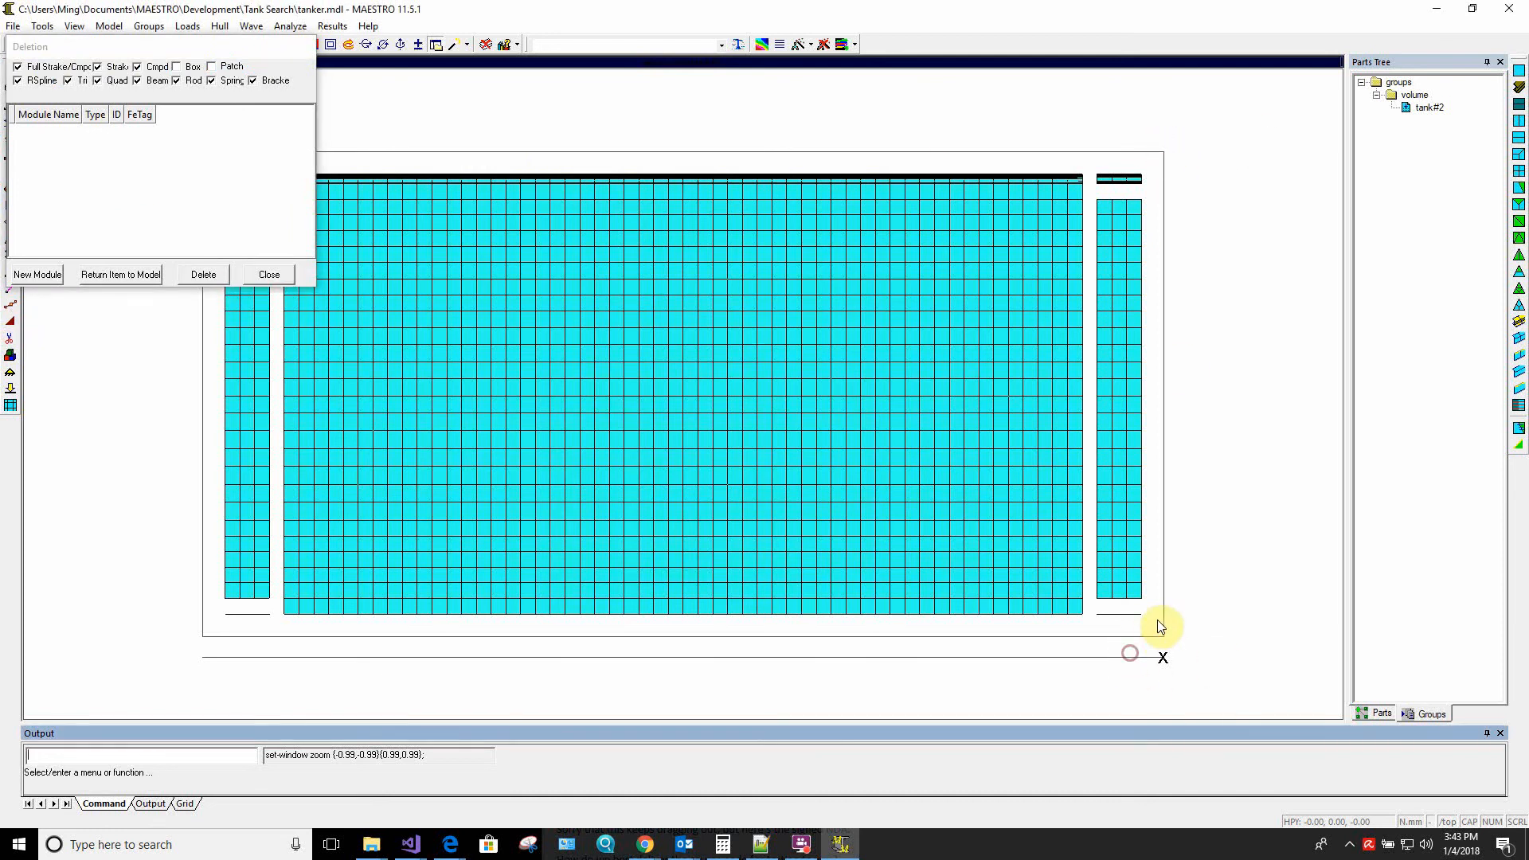
{"action": "left_click", "coordinate": [176, 67]}
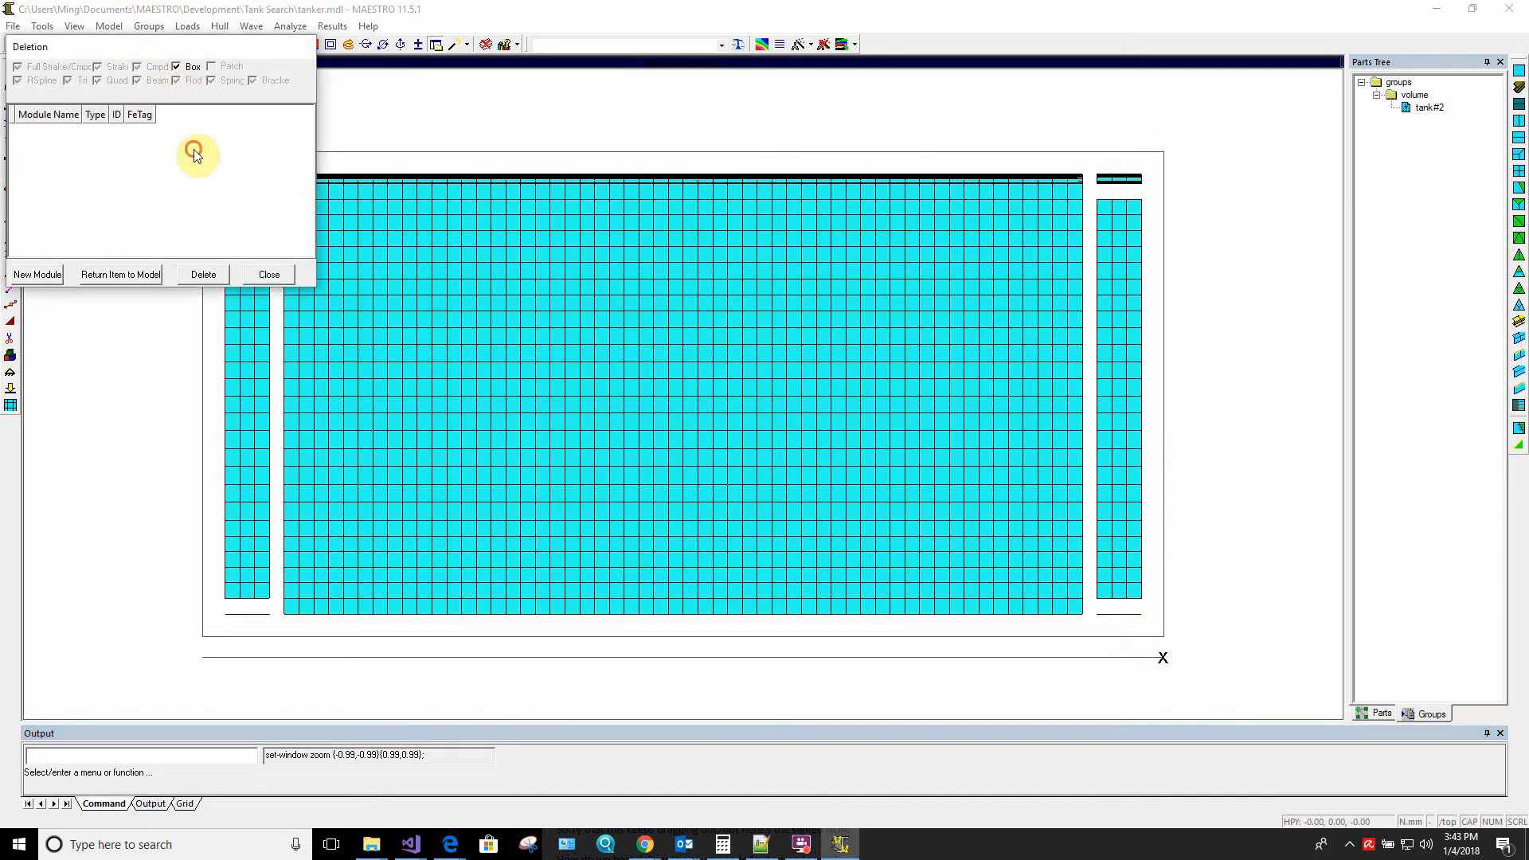
{"action": "left_click", "coordinate": [1159, 148]}
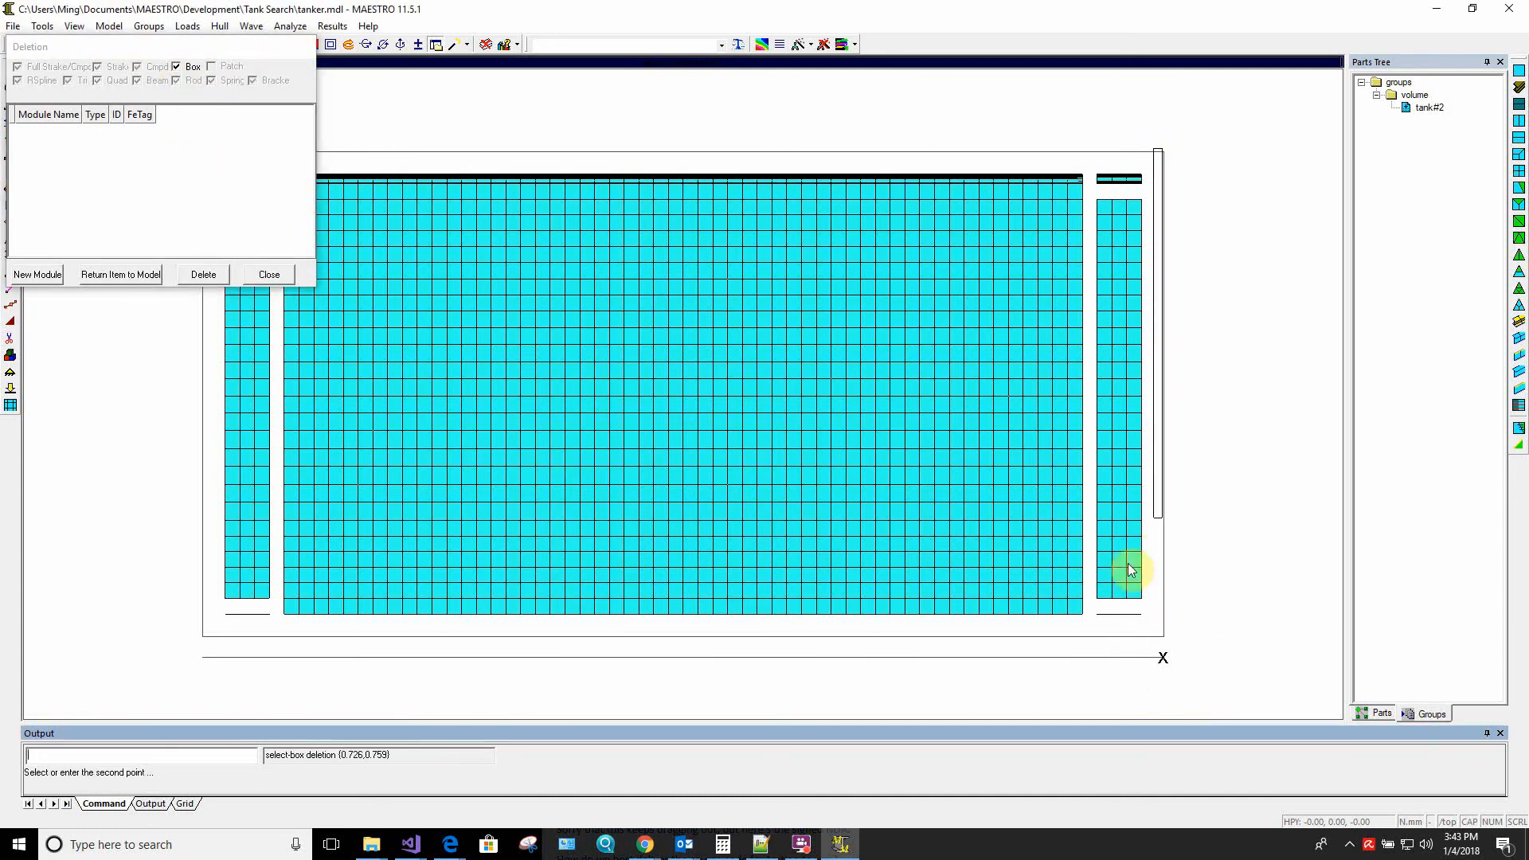
{"action": "left_click", "coordinate": [1091, 640]}
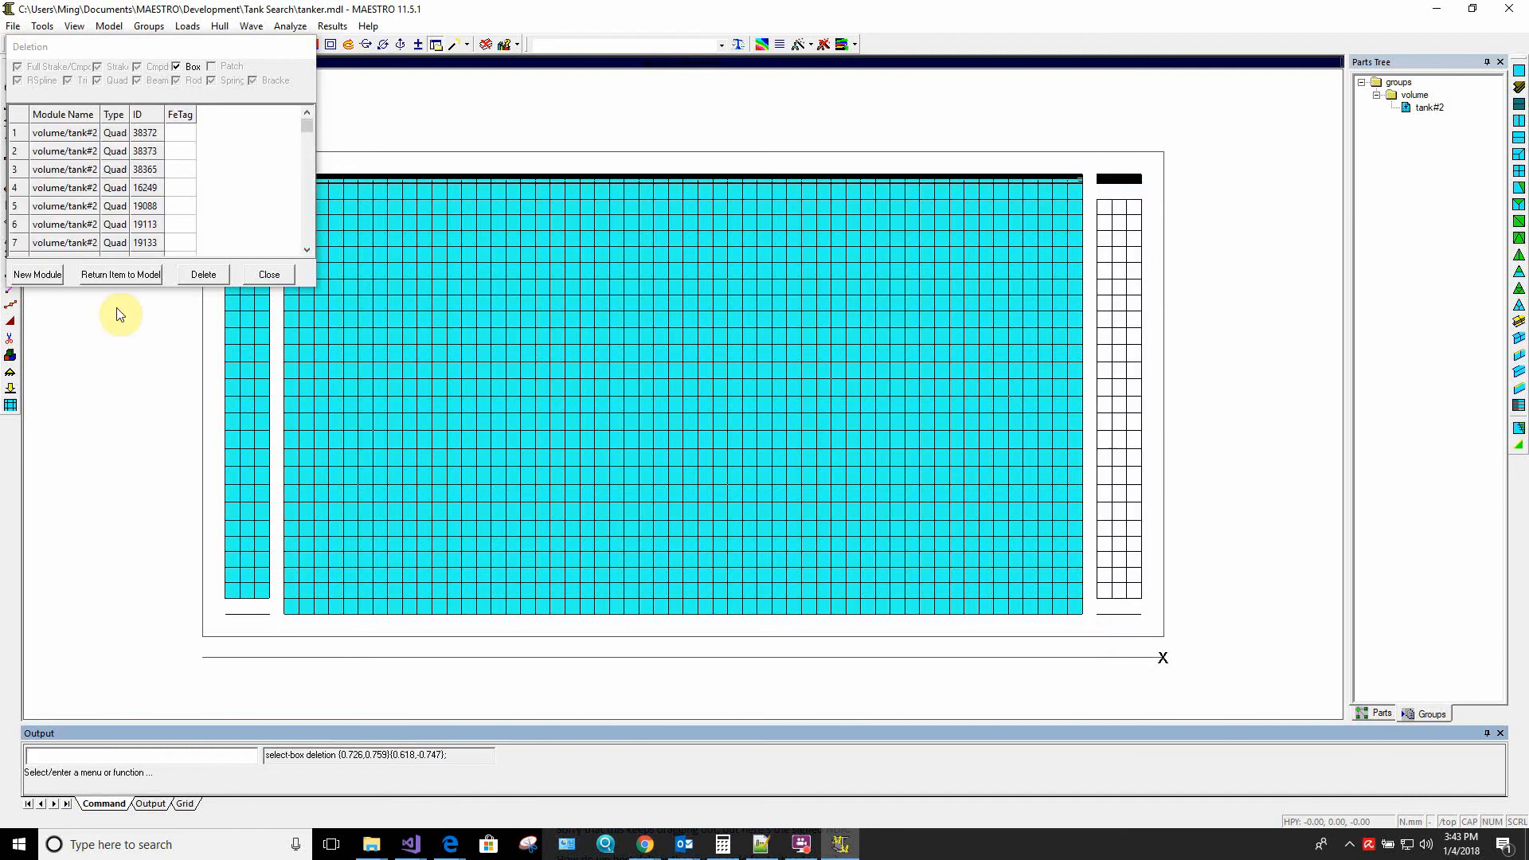
{"action": "left_click", "coordinate": [205, 275]}
{"action": "left_click", "coordinate": [199, 204]}
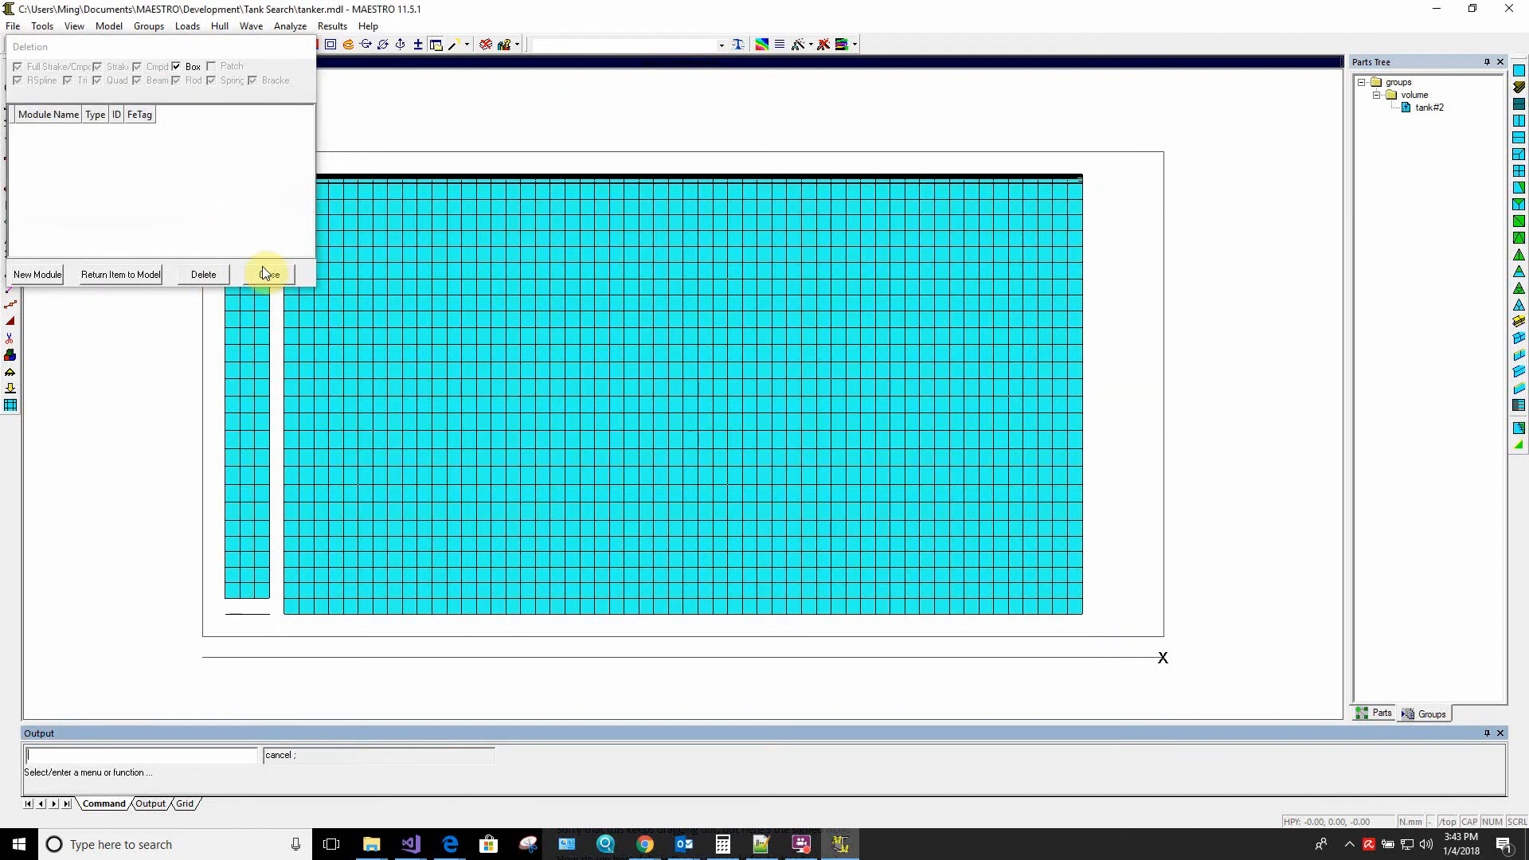
Move the Deletion dialog aside, box-select and delete the detached strip at the tank's opposite X end, and close the dialog
{"action": "left_click_drag", "start_coordinate": [222, 51], "coordinate": [1052, 17]}
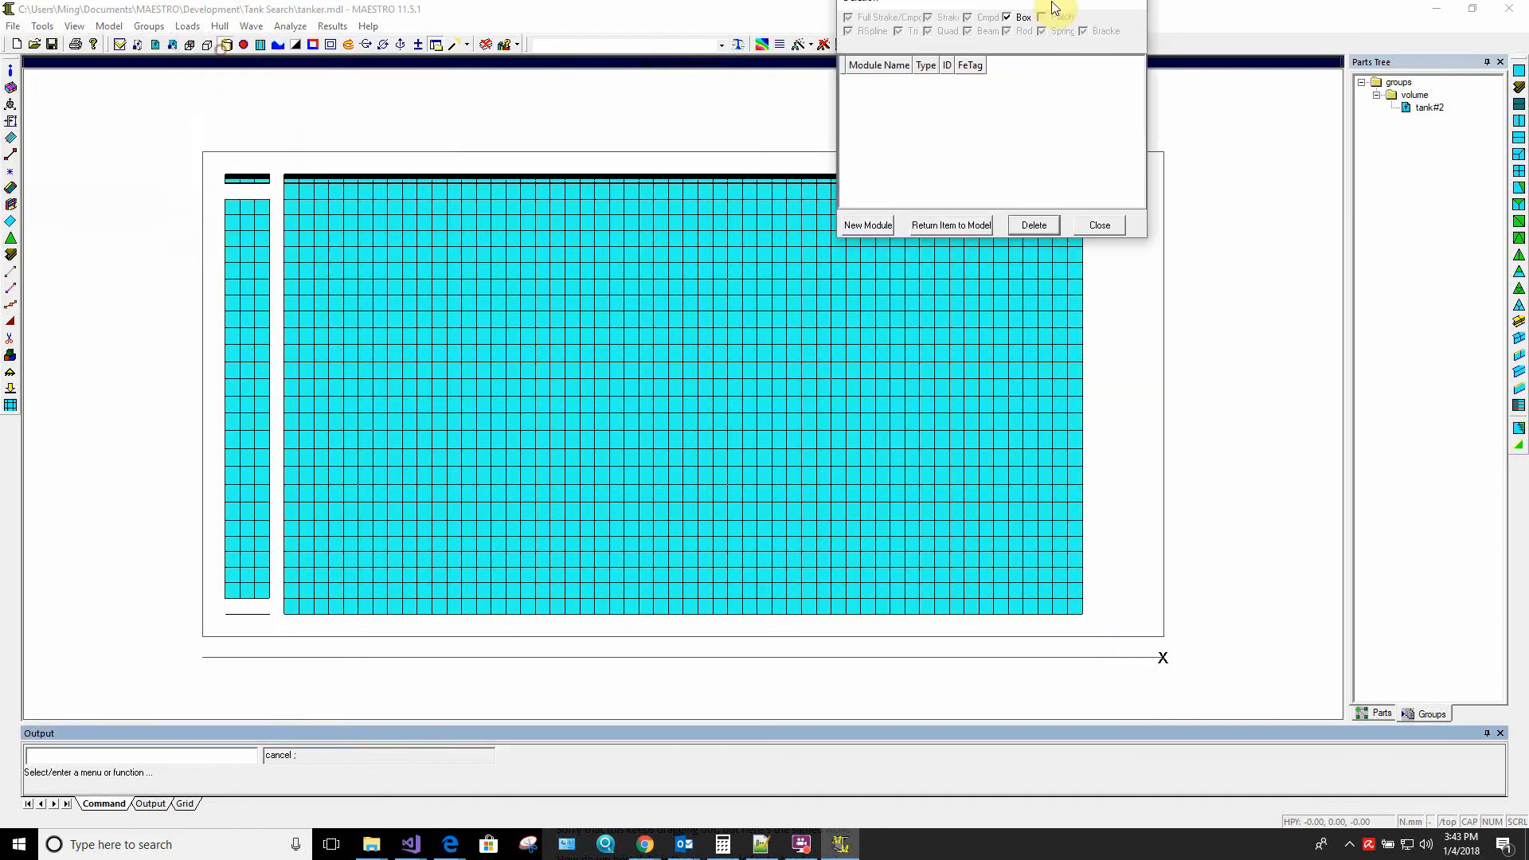
{"action": "left_click", "coordinate": [199, 131]}
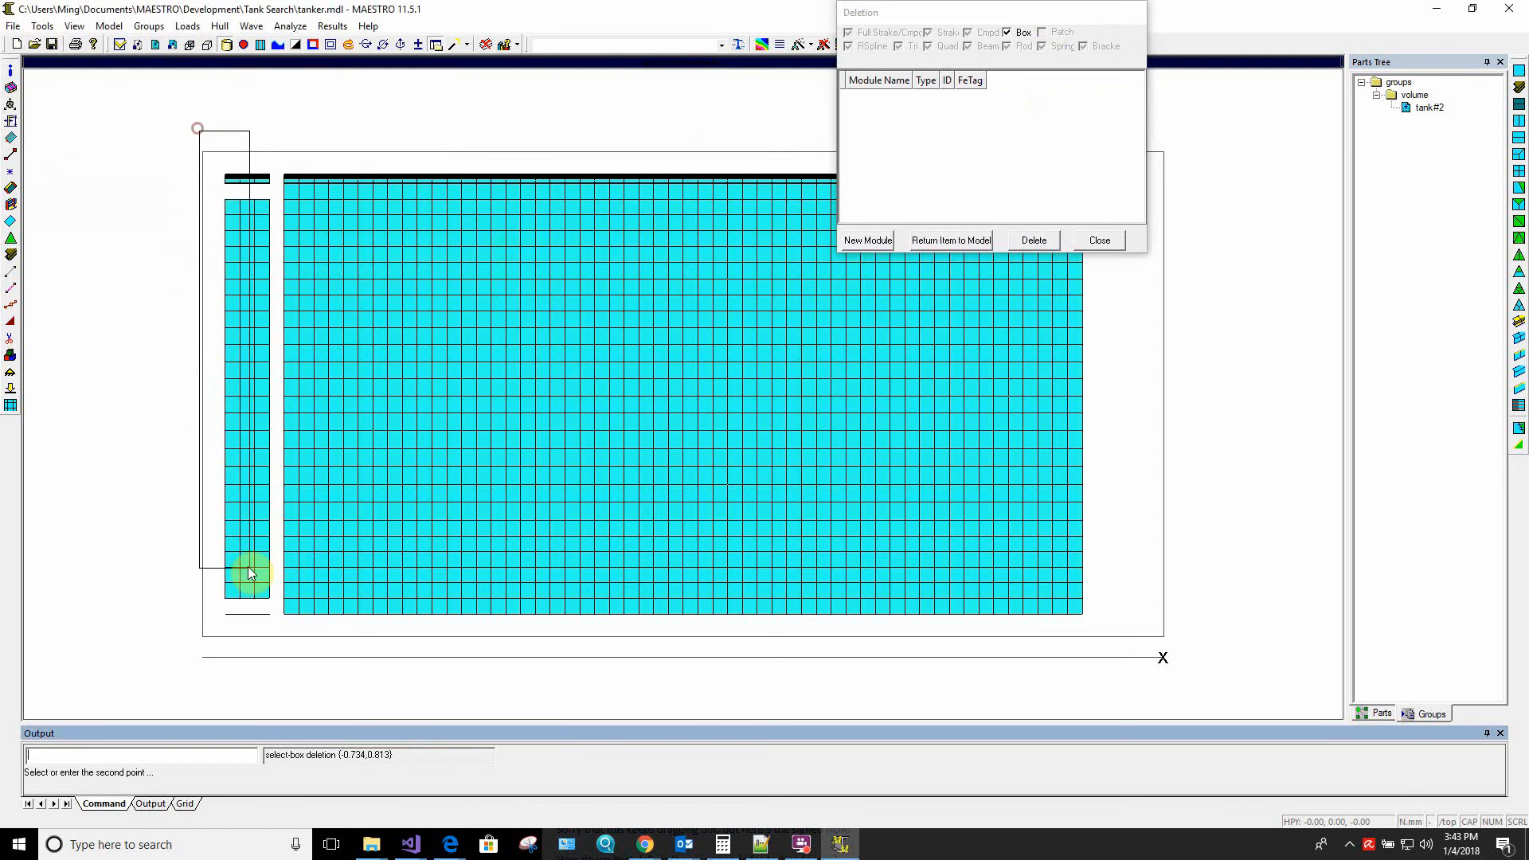
{"action": "left_click", "coordinate": [274, 642]}
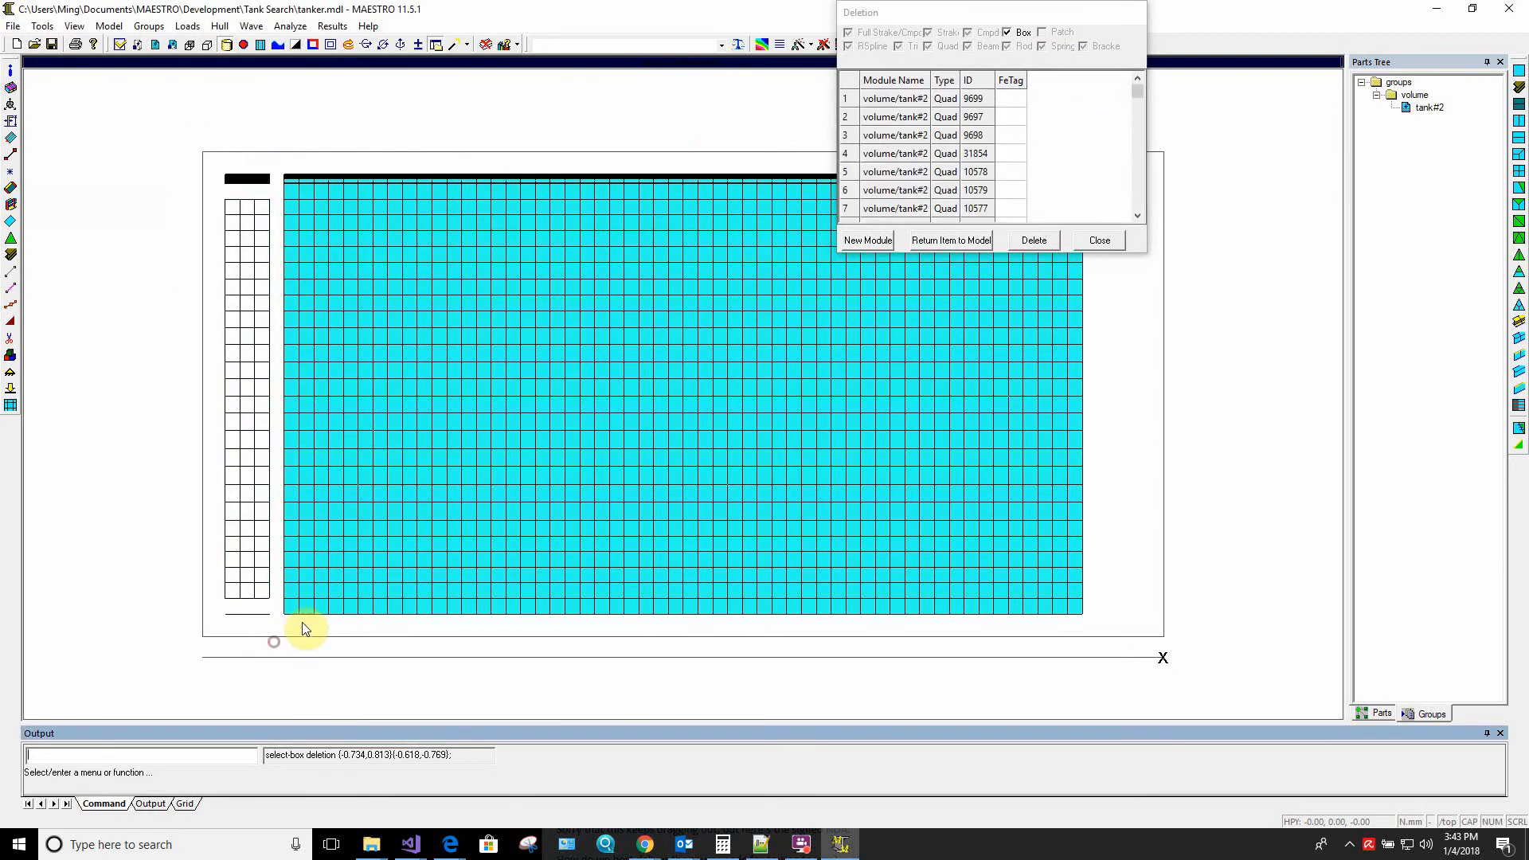
{"action": "left_click", "coordinate": [1035, 243]}
{"action": "left_click", "coordinate": [1030, 169]}
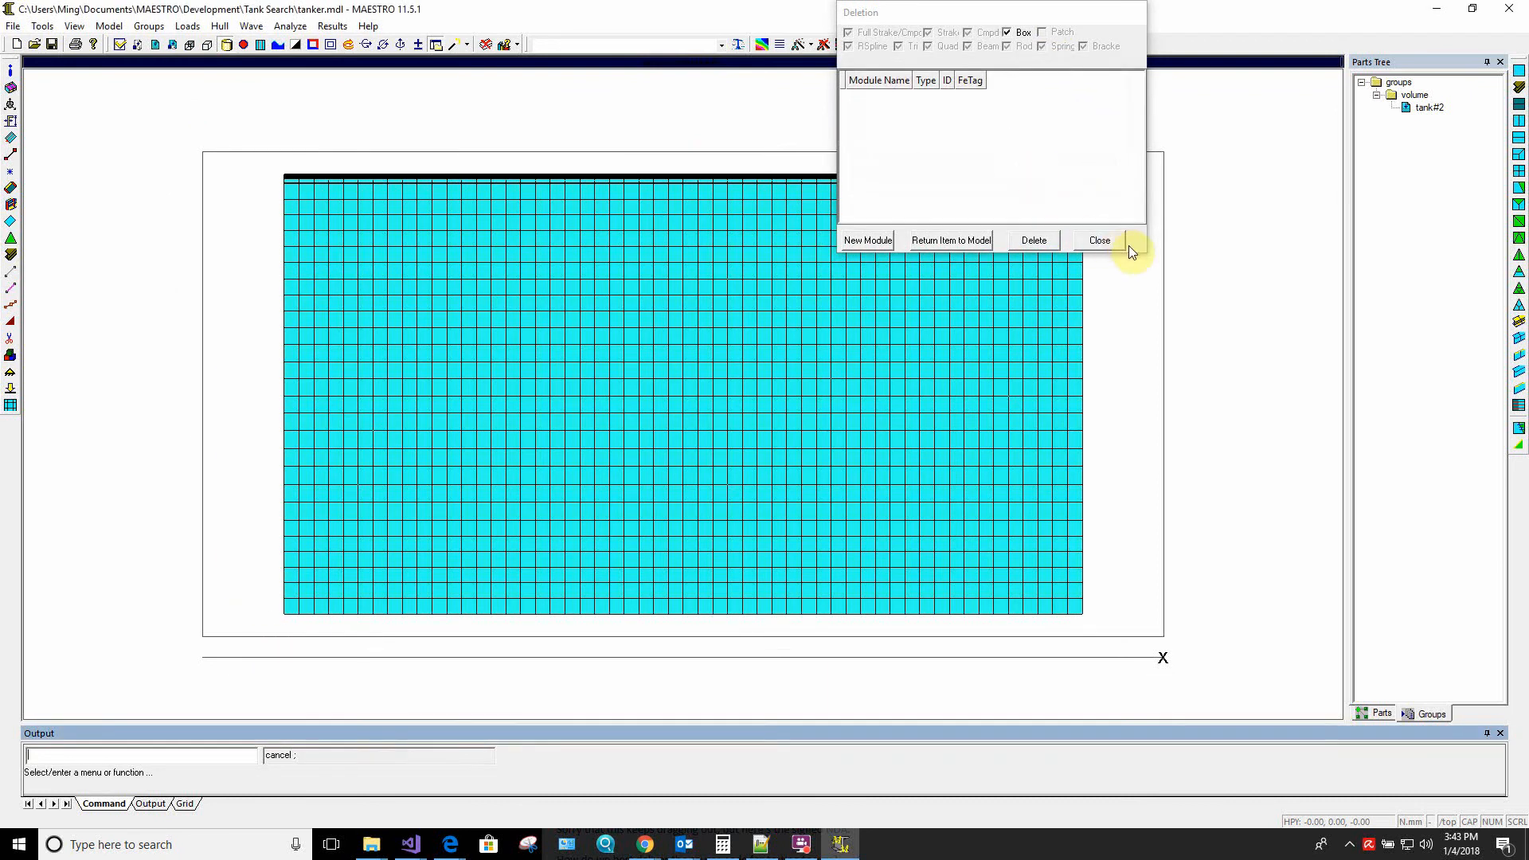
{"action": "left_click", "coordinate": [1099, 240]}
Switch the view to perspective projection and inspect the trimmed tank from several sides
{"action": "middle_click_drag", "start_coordinate": [1031, 380], "coordinate": [553, 399]}
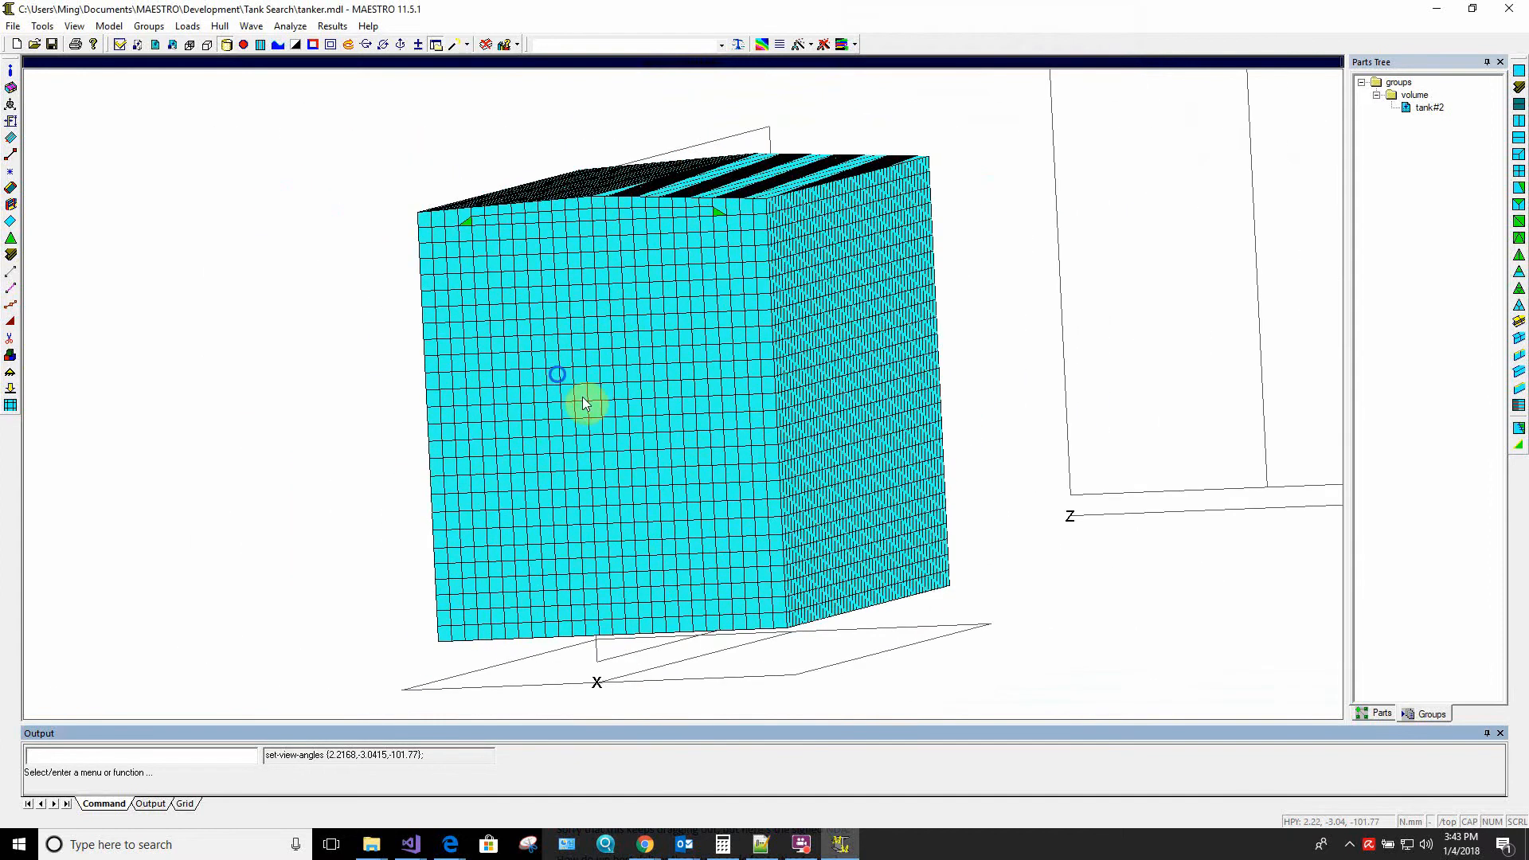
{"action": "right_click", "coordinate": [582, 397]}
{"action": "left_click", "coordinate": [633, 624]}
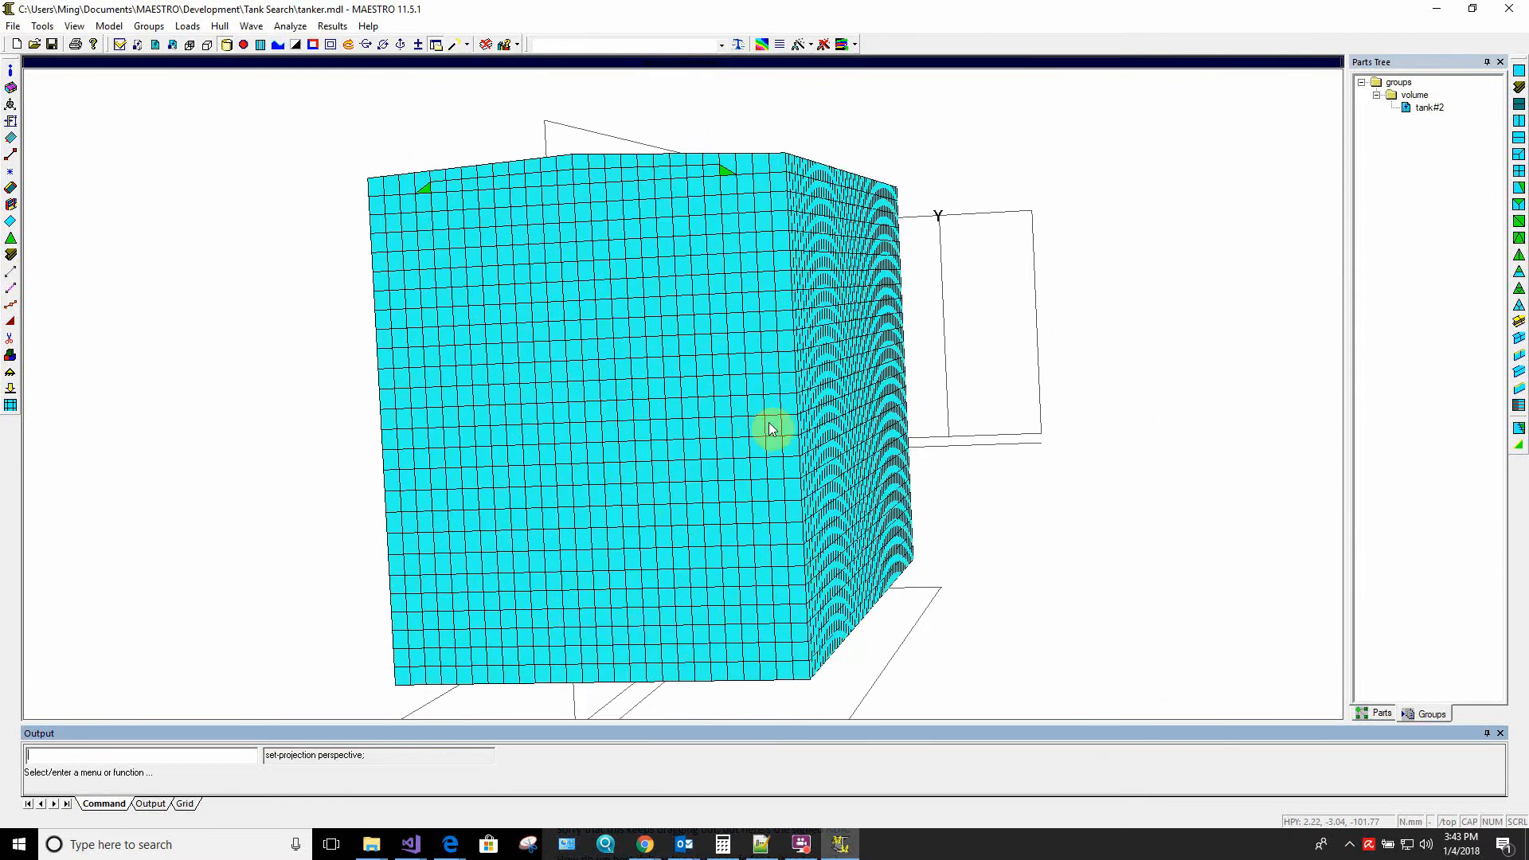
{"action": "middle_click_drag", "start_coordinate": [770, 428], "coordinate": [450, 458]}
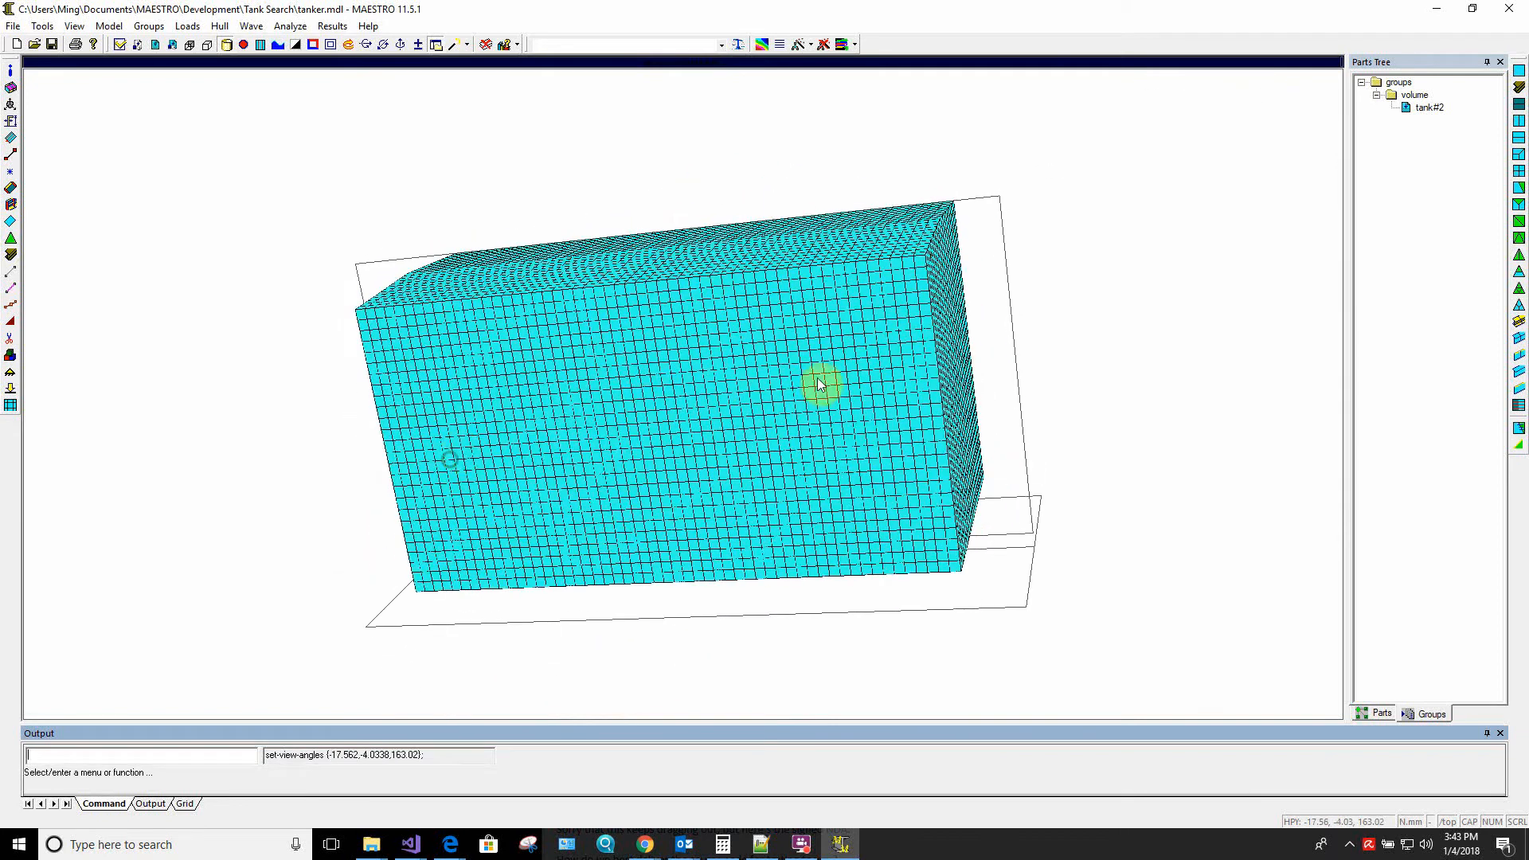
{"action": "middle_click_drag", "start_coordinate": [820, 385], "coordinate": [488, 273]}
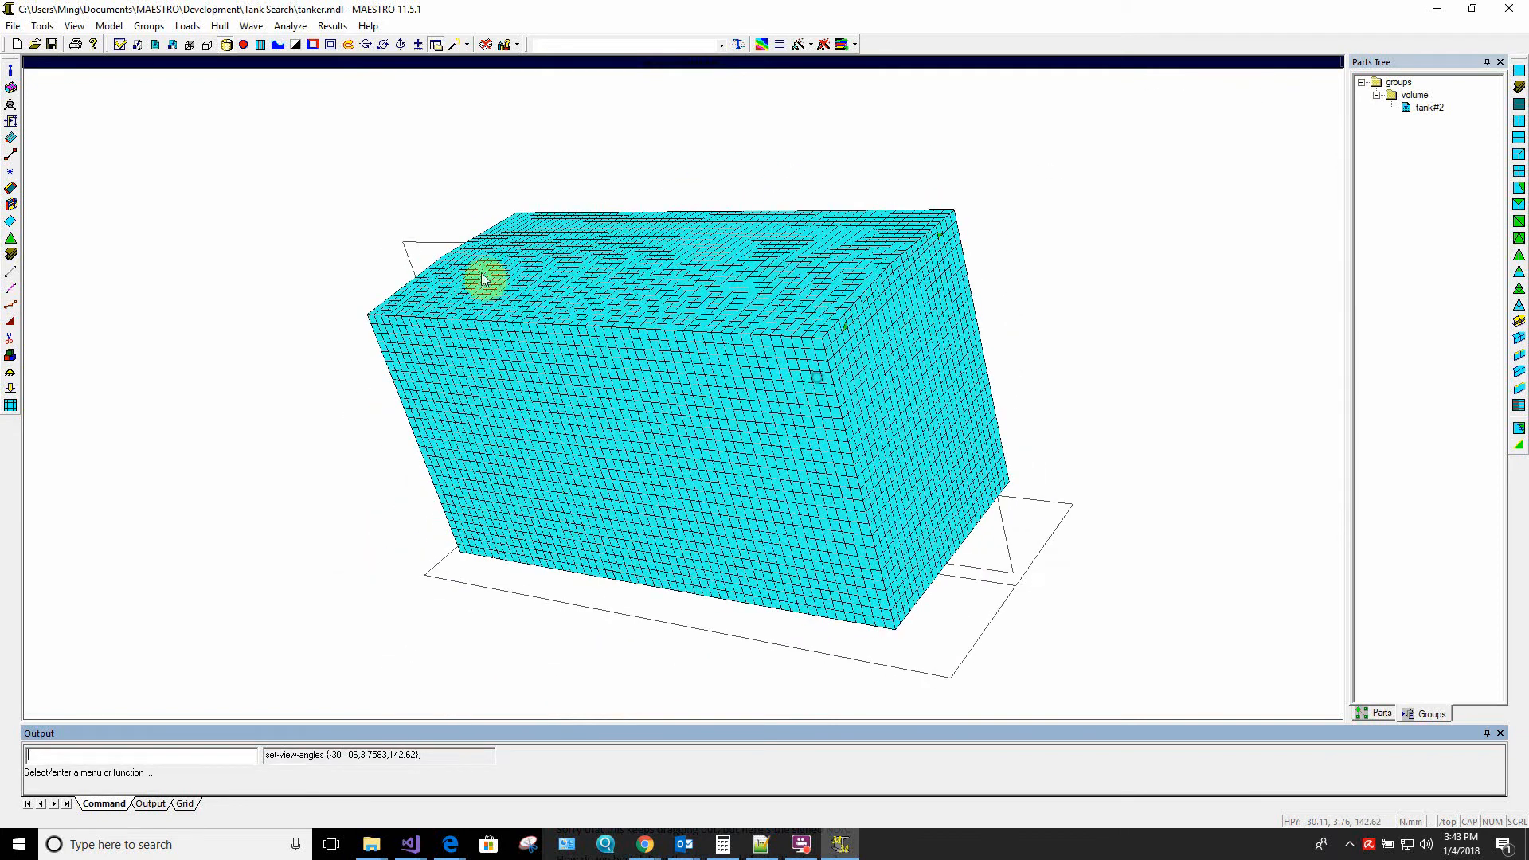
Shrink the elements to examine the tank's interior for leftovers, and restore their full size
{"action": "left_click", "coordinate": [325, 46]}
{"action": "middle_click_drag", "start_coordinate": [757, 341], "coordinate": [724, 375]}
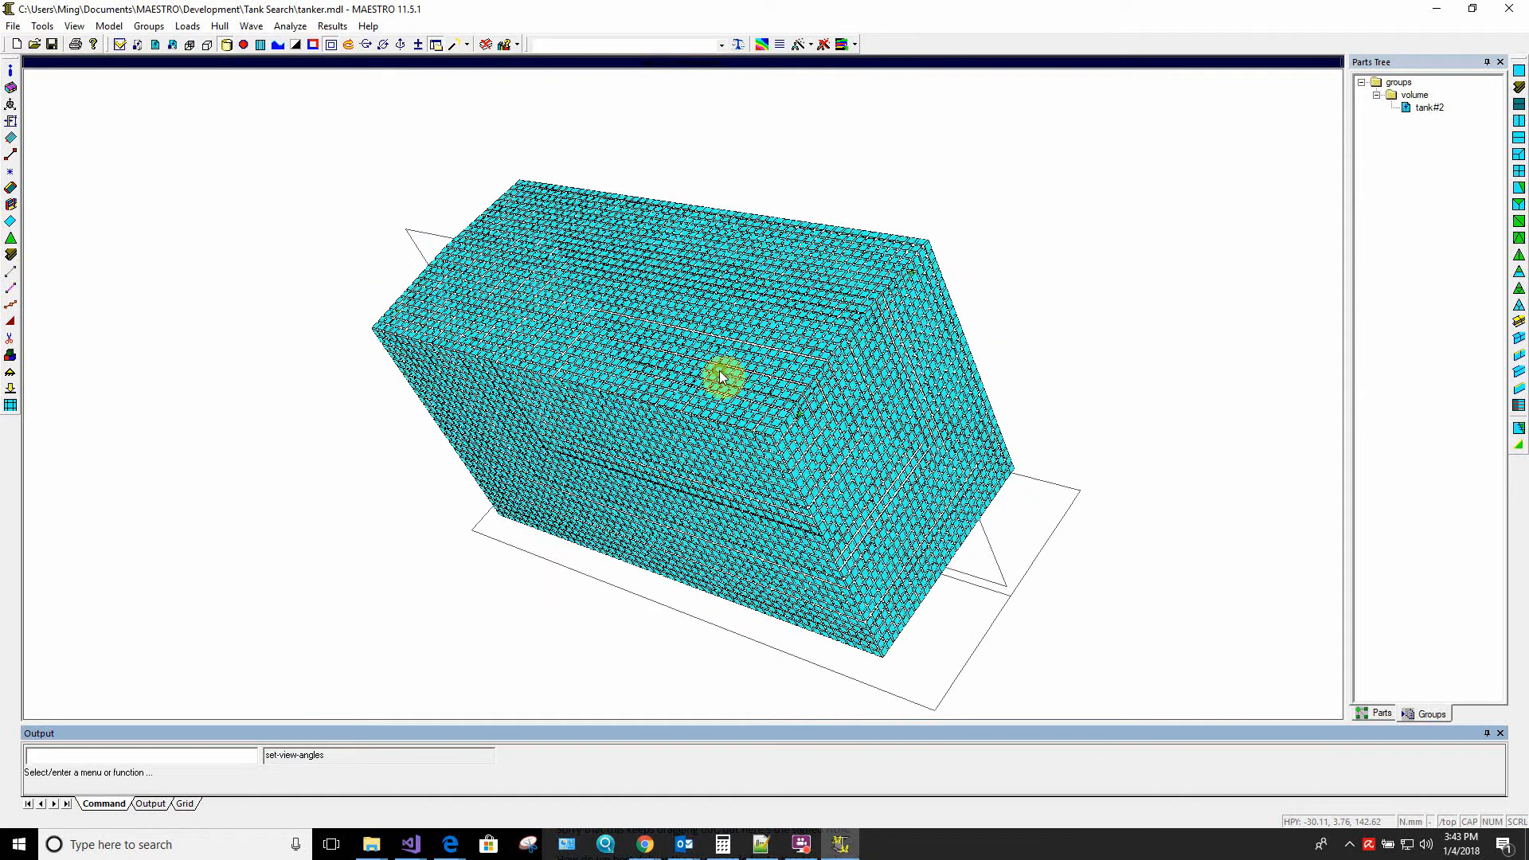
{"action": "left_click", "coordinate": [330, 46]}
{"action": "middle_click_drag", "start_coordinate": [587, 495], "coordinate": [624, 444]}
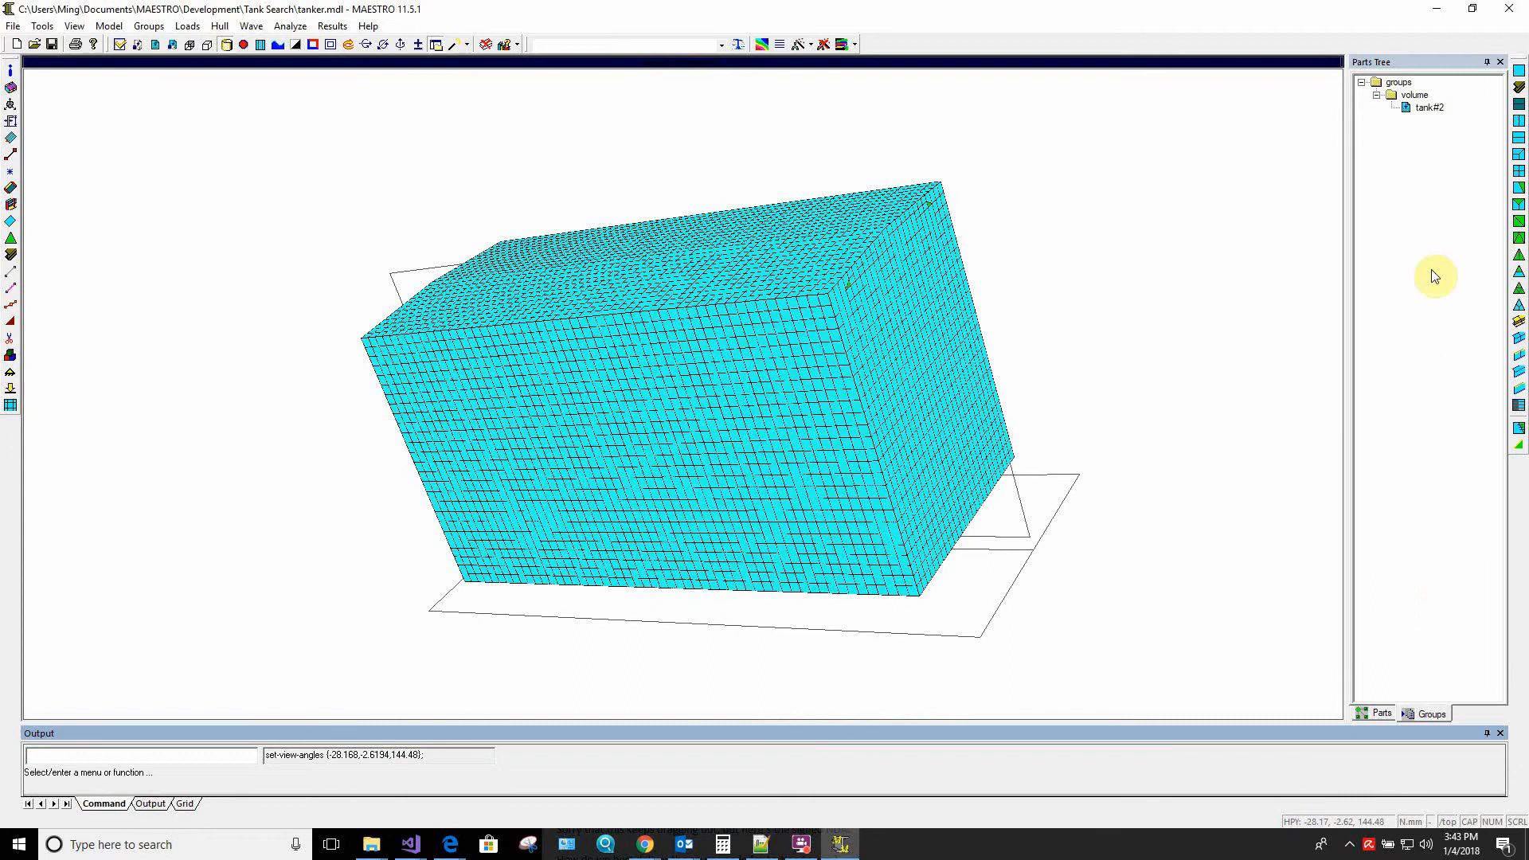
Display the Volume/Plate Pressure Side of the tank#2 group and inspect the colouring on all faces
{"action": "left_click", "coordinate": [1430, 108]}
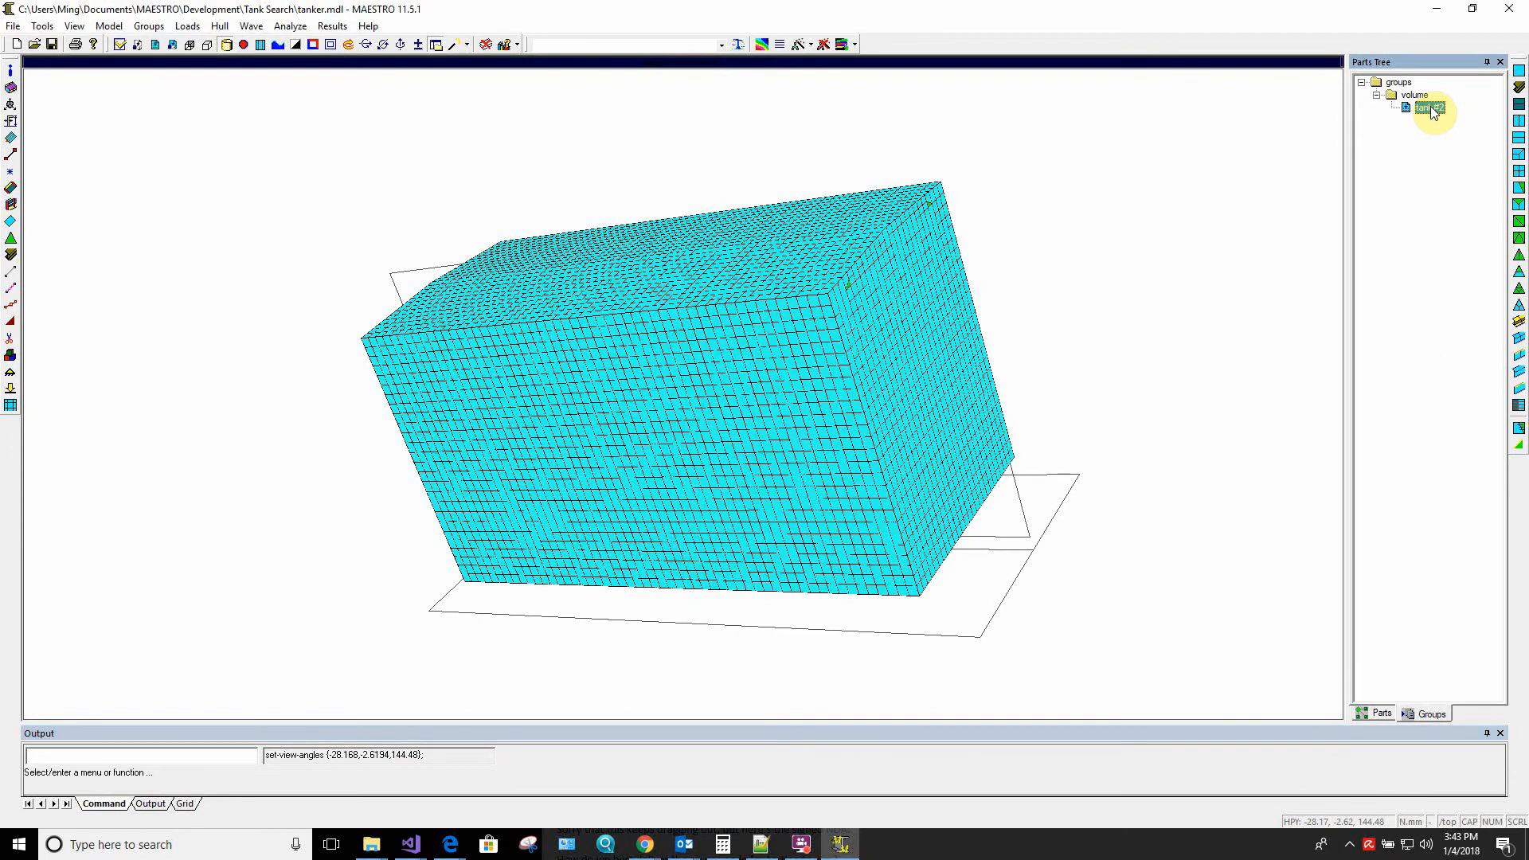
{"action": "right_click", "coordinate": [1432, 111]}
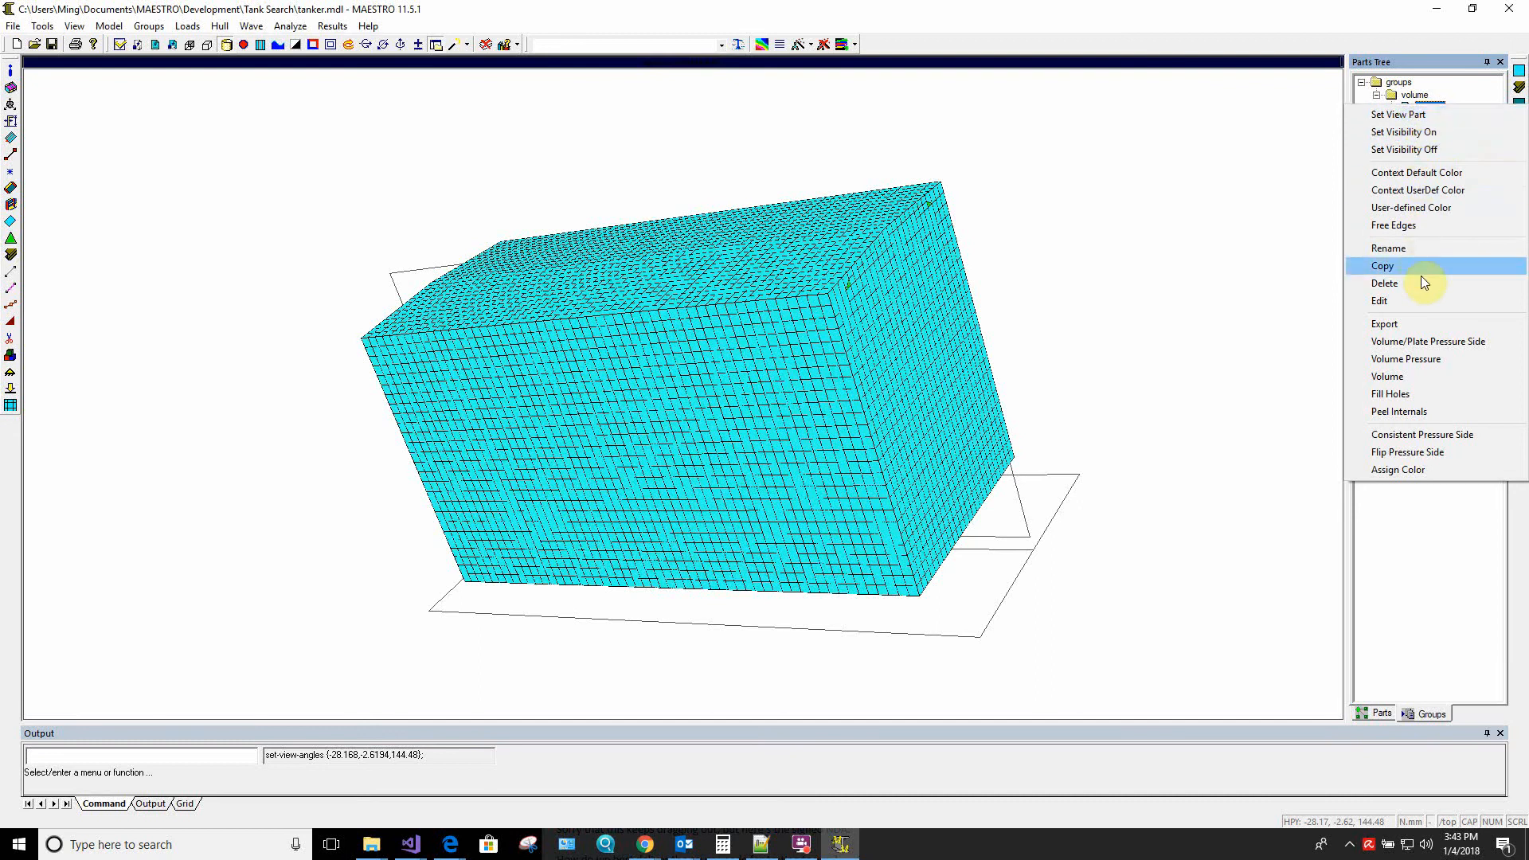
{"action": "left_click", "coordinate": [1426, 343]}
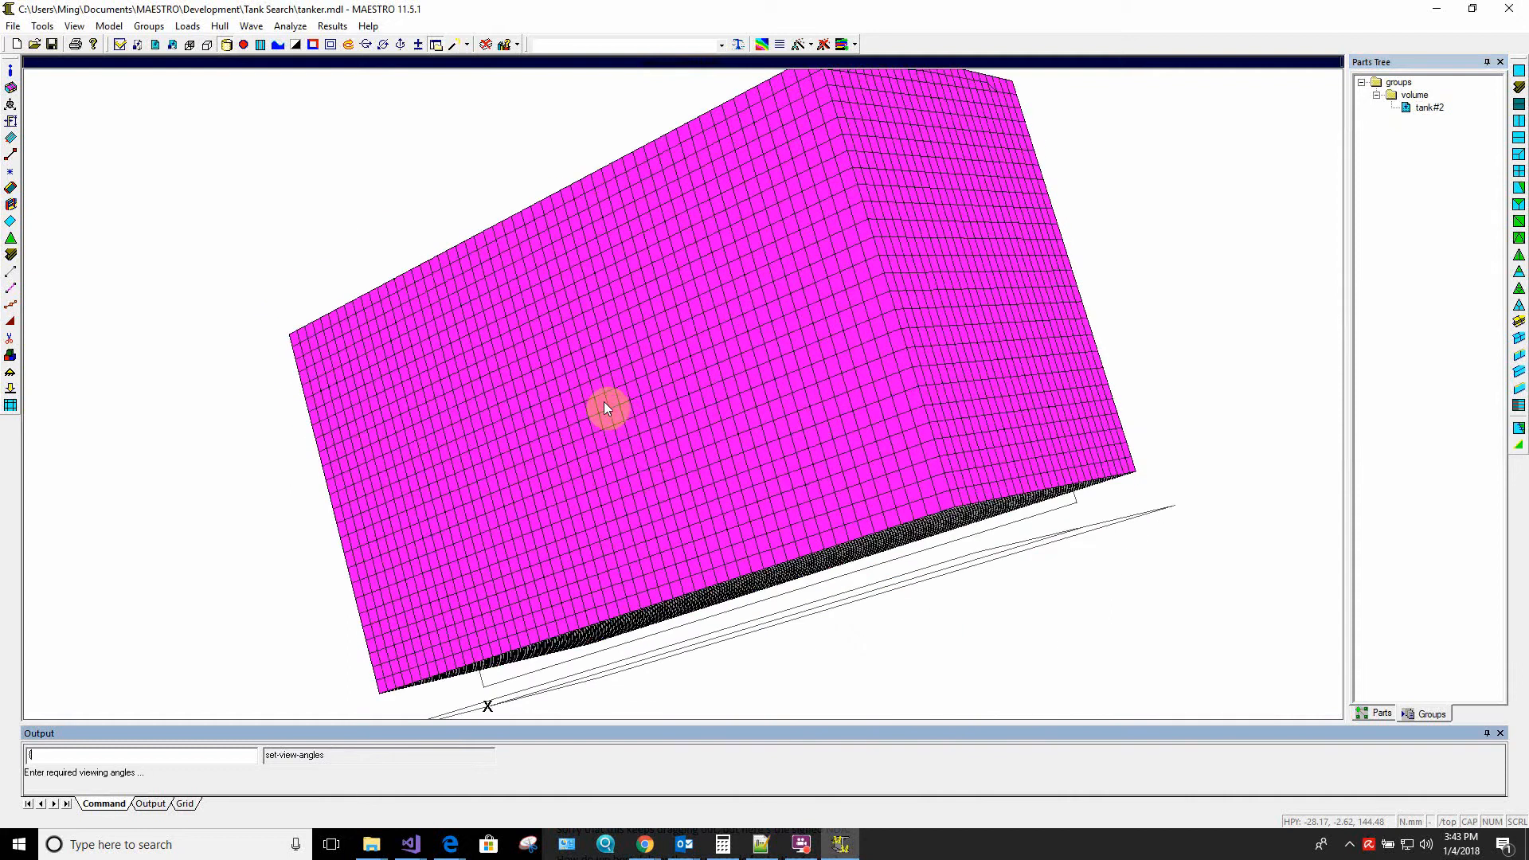
{"action": "left_click_drag", "start_coordinate": [605, 408], "coordinate": [528, 464]}
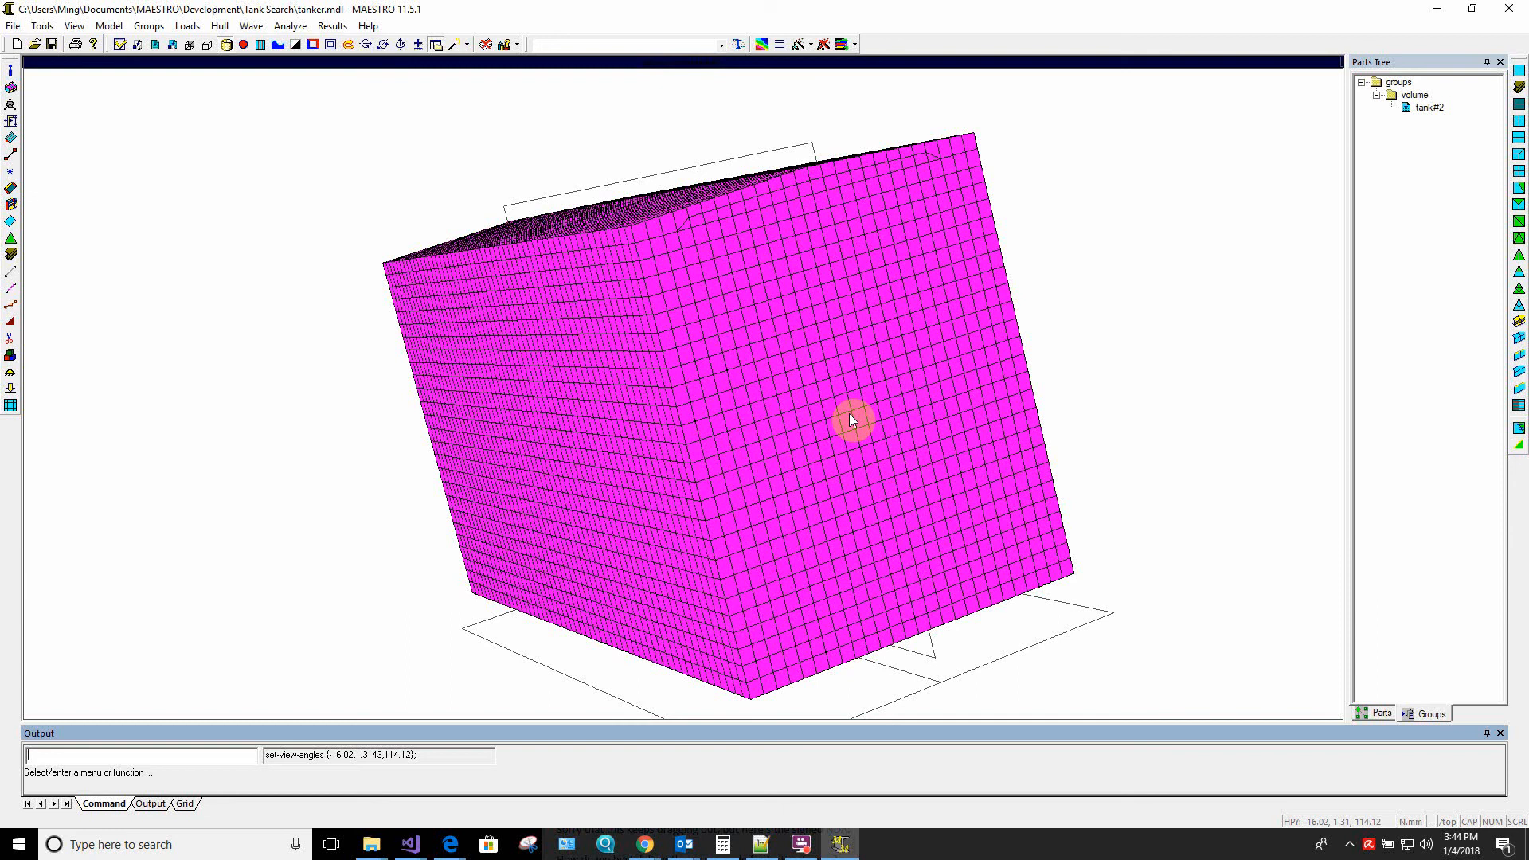
{"action": "left_click_drag", "start_coordinate": [849, 414], "coordinate": [683, 393]}
{"action": "left_click_drag", "start_coordinate": [658, 443], "coordinate": [770, 407]}
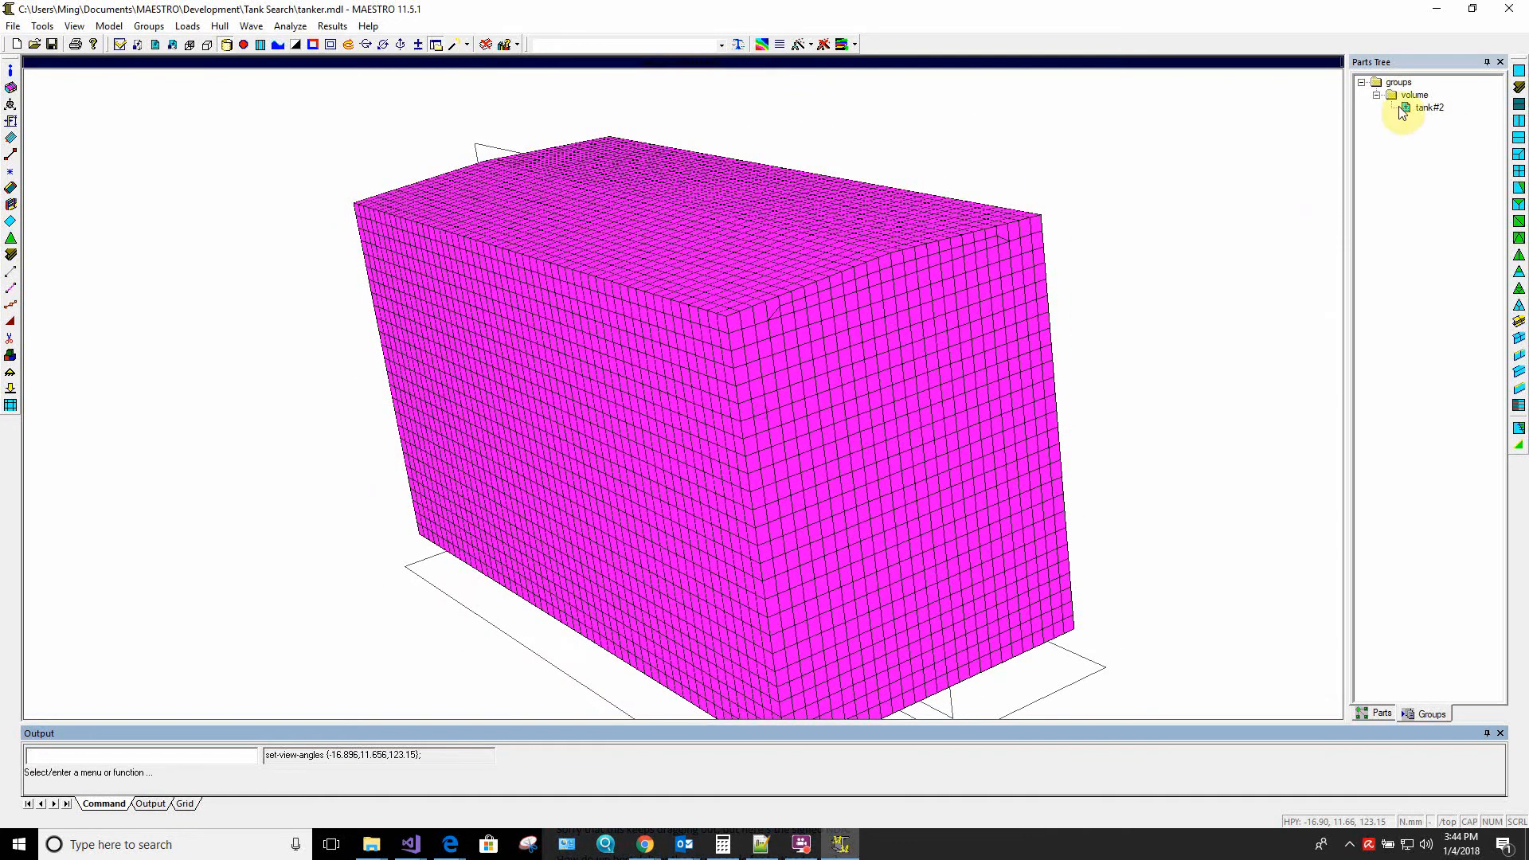
Apply Consistent Pressure Side to the tank#2 volume group
{"action": "left_click", "coordinate": [1427, 108]}
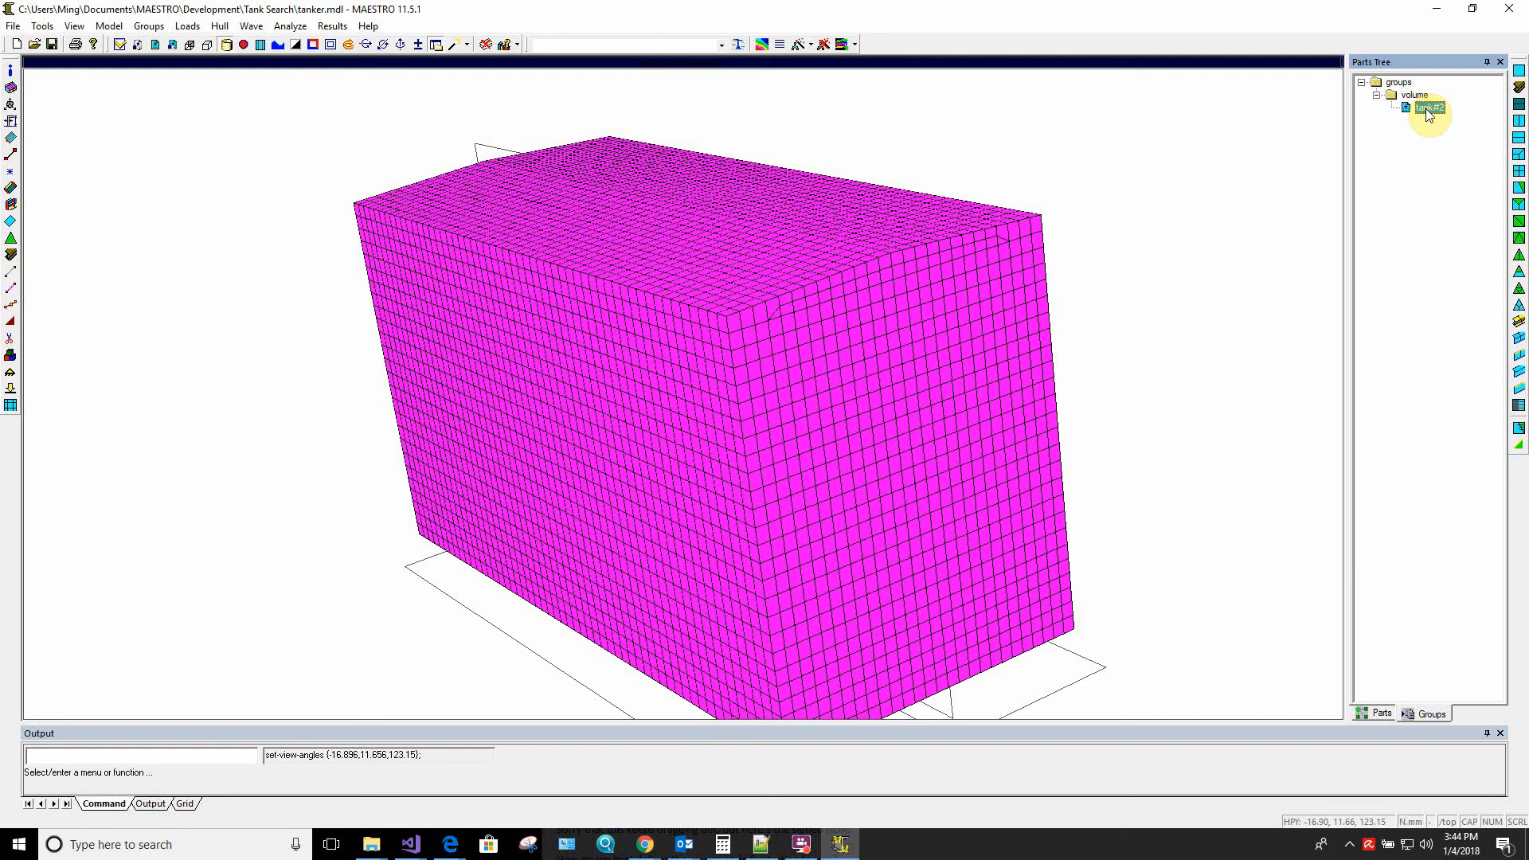
{"action": "right_click", "coordinate": [1426, 108]}
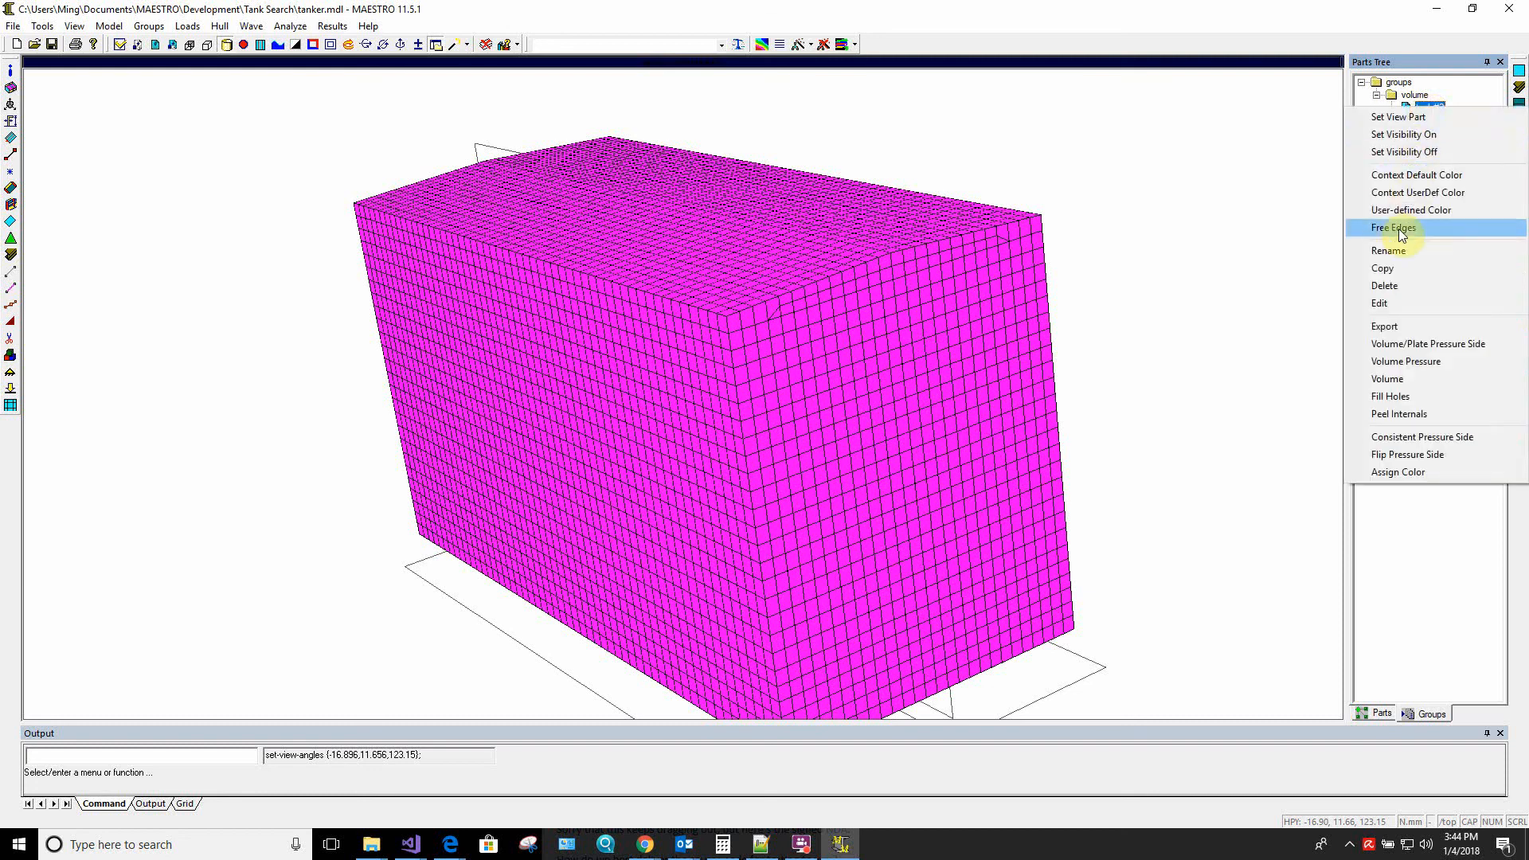
{"action": "left_click", "coordinate": [1400, 438]}
{"action": "middle_click_drag", "start_coordinate": [767, 451], "coordinate": [802, 479]}
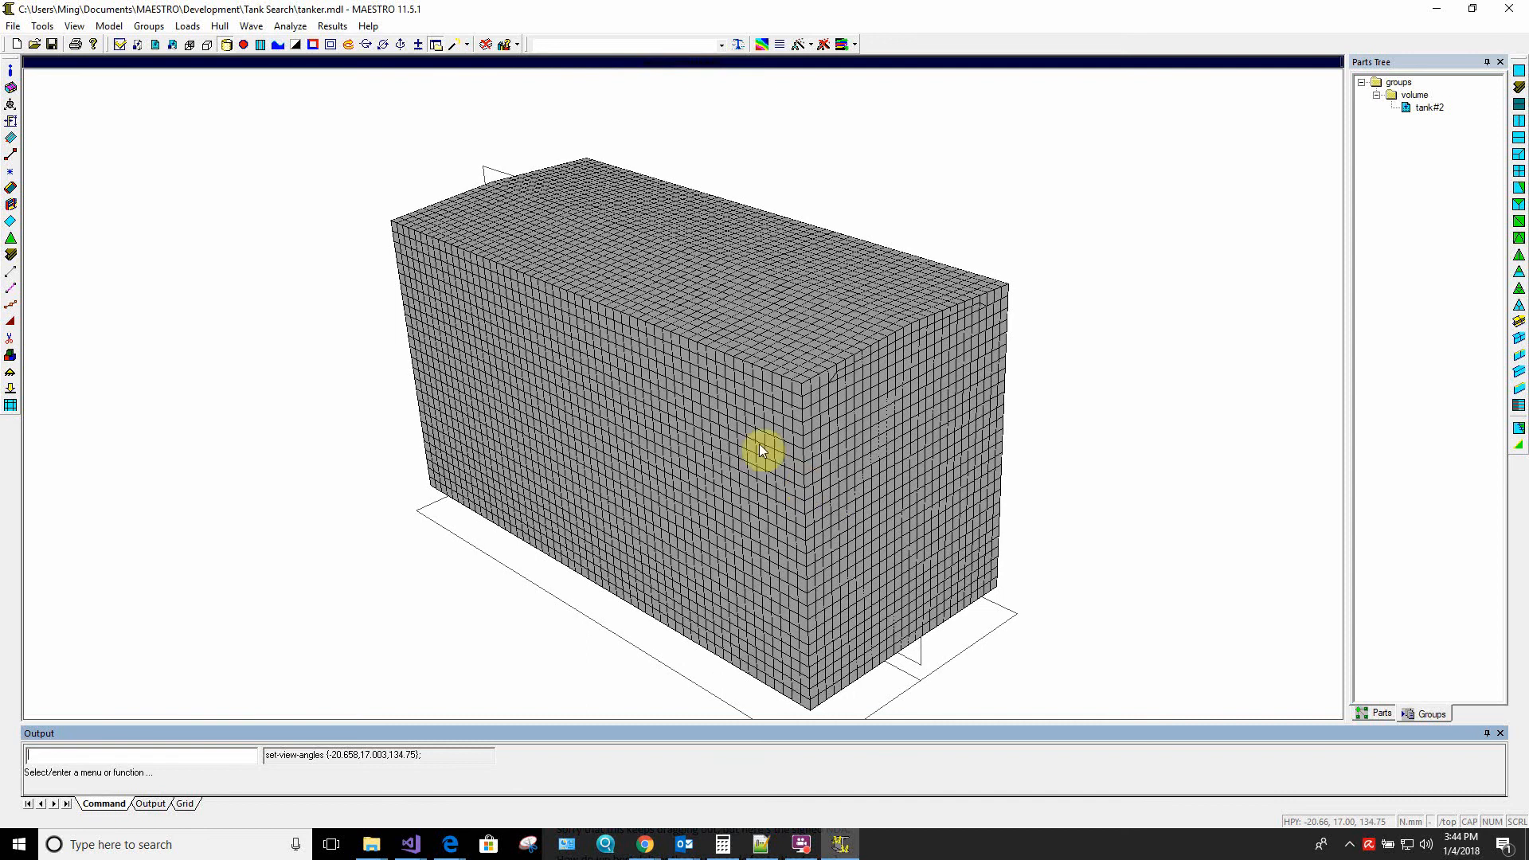
Shrink the tank's elements to compare their inner and outer pressure sides, and restore their full size
{"action": "left_click", "coordinate": [330, 45]}
{"action": "middle_click_drag", "start_coordinate": [716, 360], "coordinate": [599, 366]}
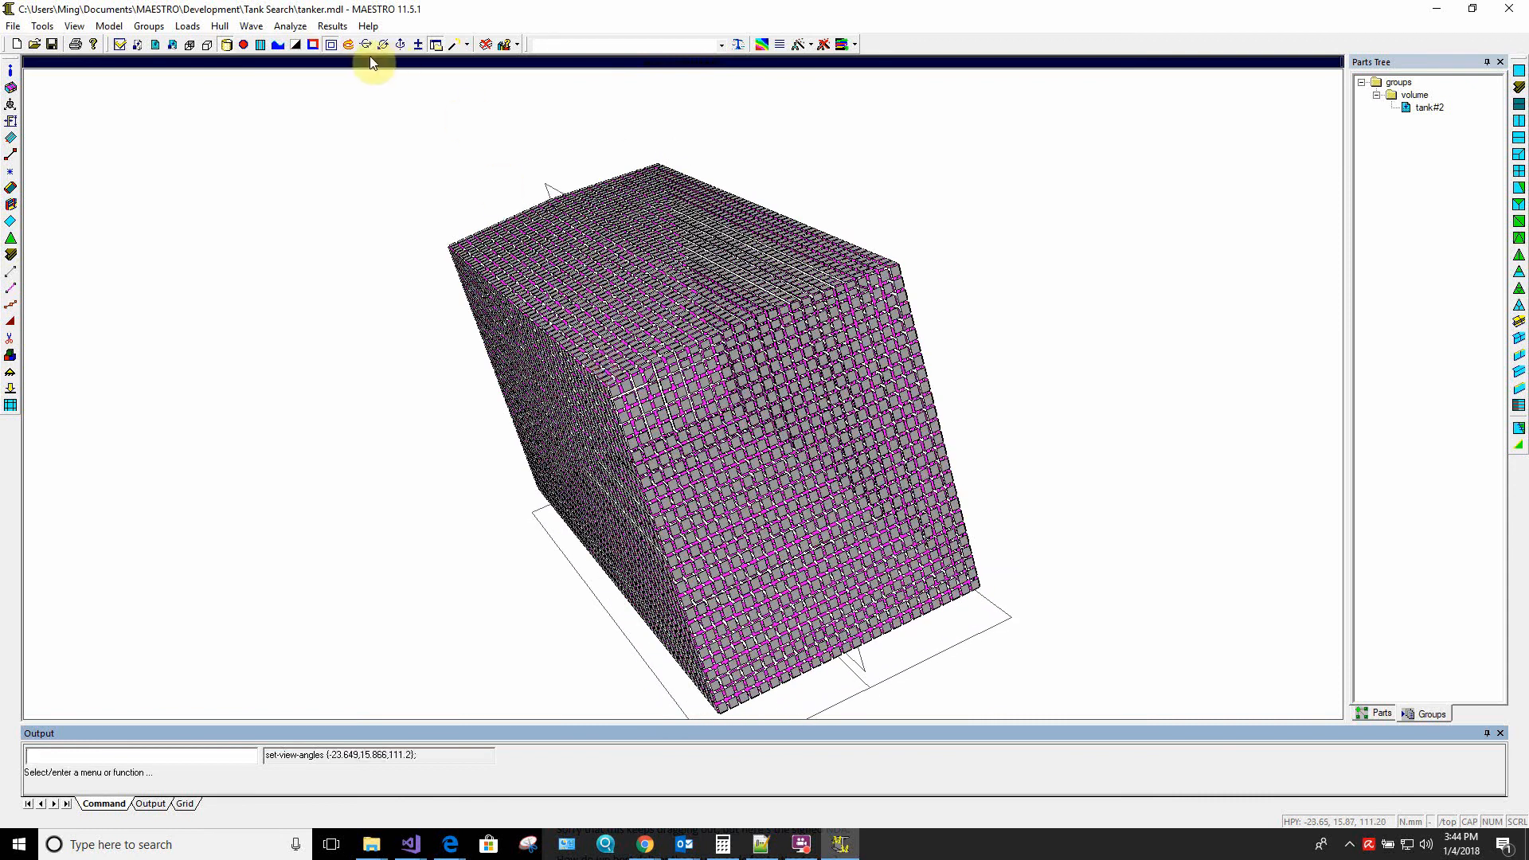
{"action": "left_click", "coordinate": [330, 46]}
{"action": "middle_click_drag", "start_coordinate": [599, 431], "coordinate": [576, 393]}
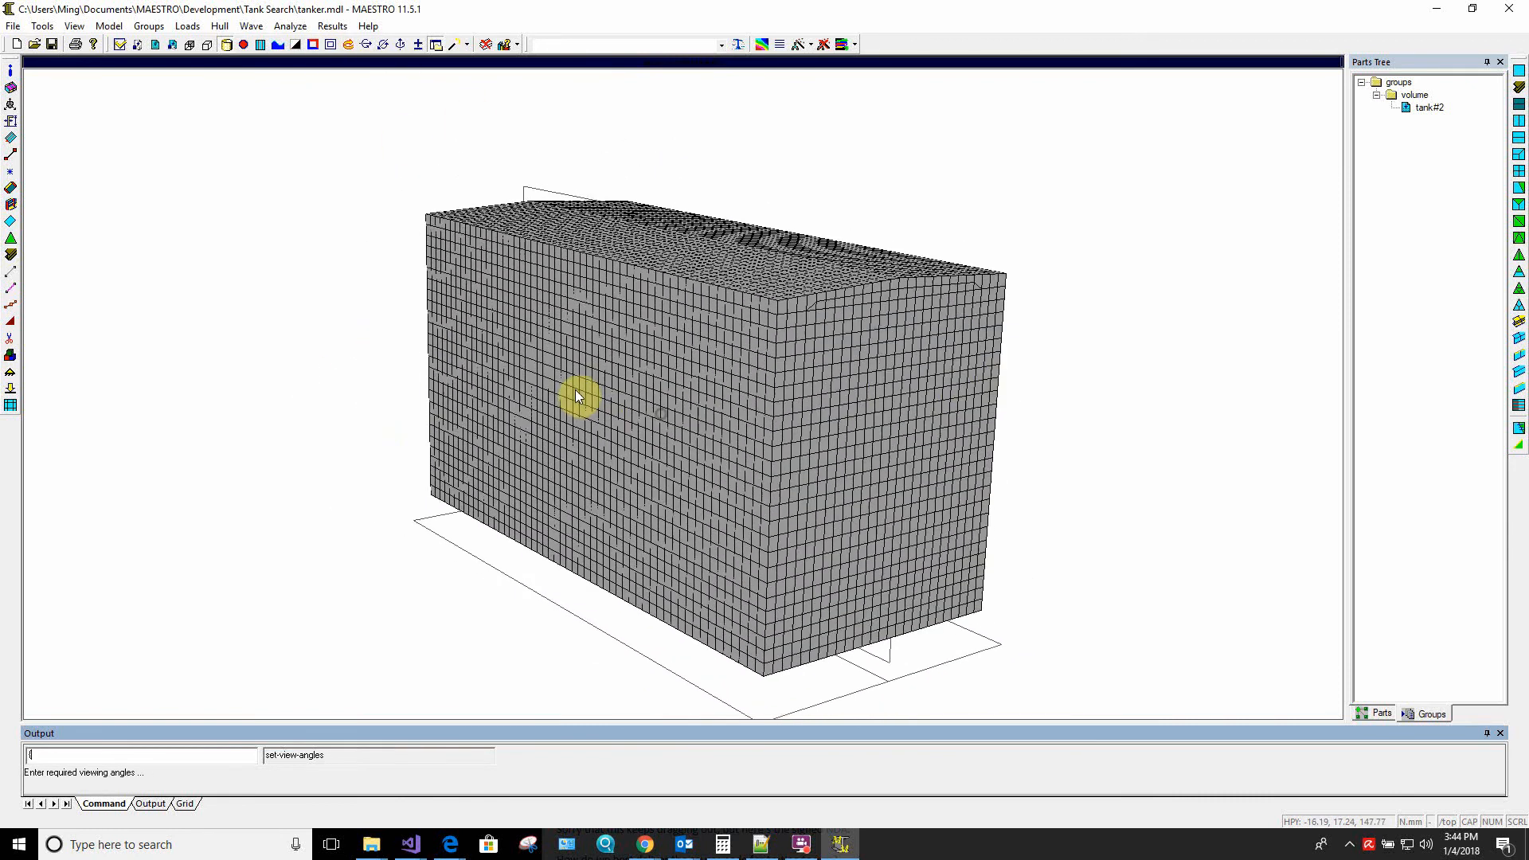
{"action": "middle_click_drag", "start_coordinate": [846, 385], "coordinate": [884, 375]}
Check the volume capacity of the tank#2 group and close the message
{"action": "left_click", "coordinate": [1431, 108]}
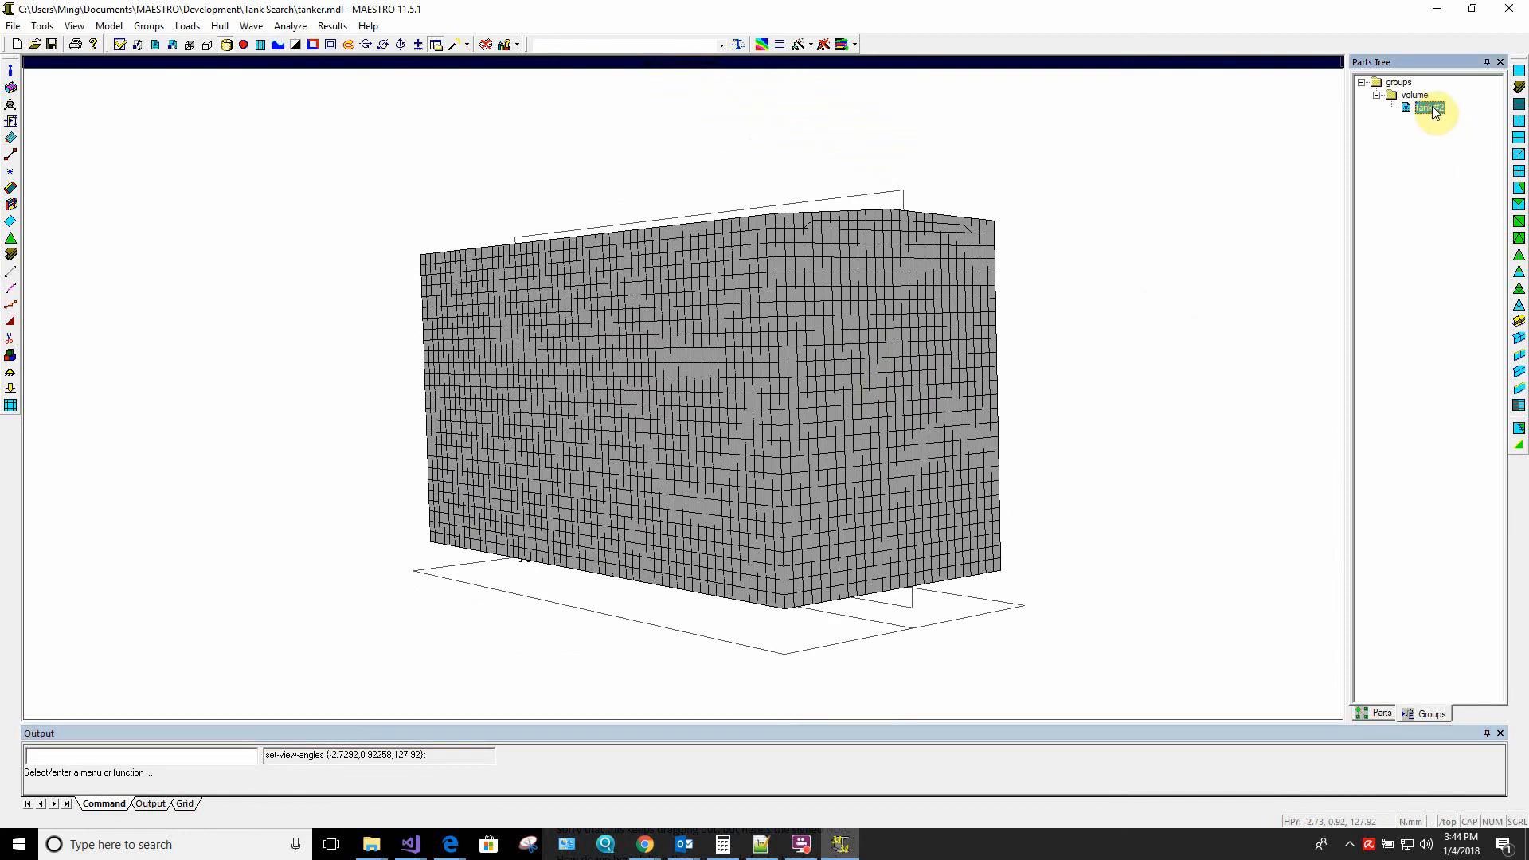
{"action": "right_click", "coordinate": [1432, 108]}
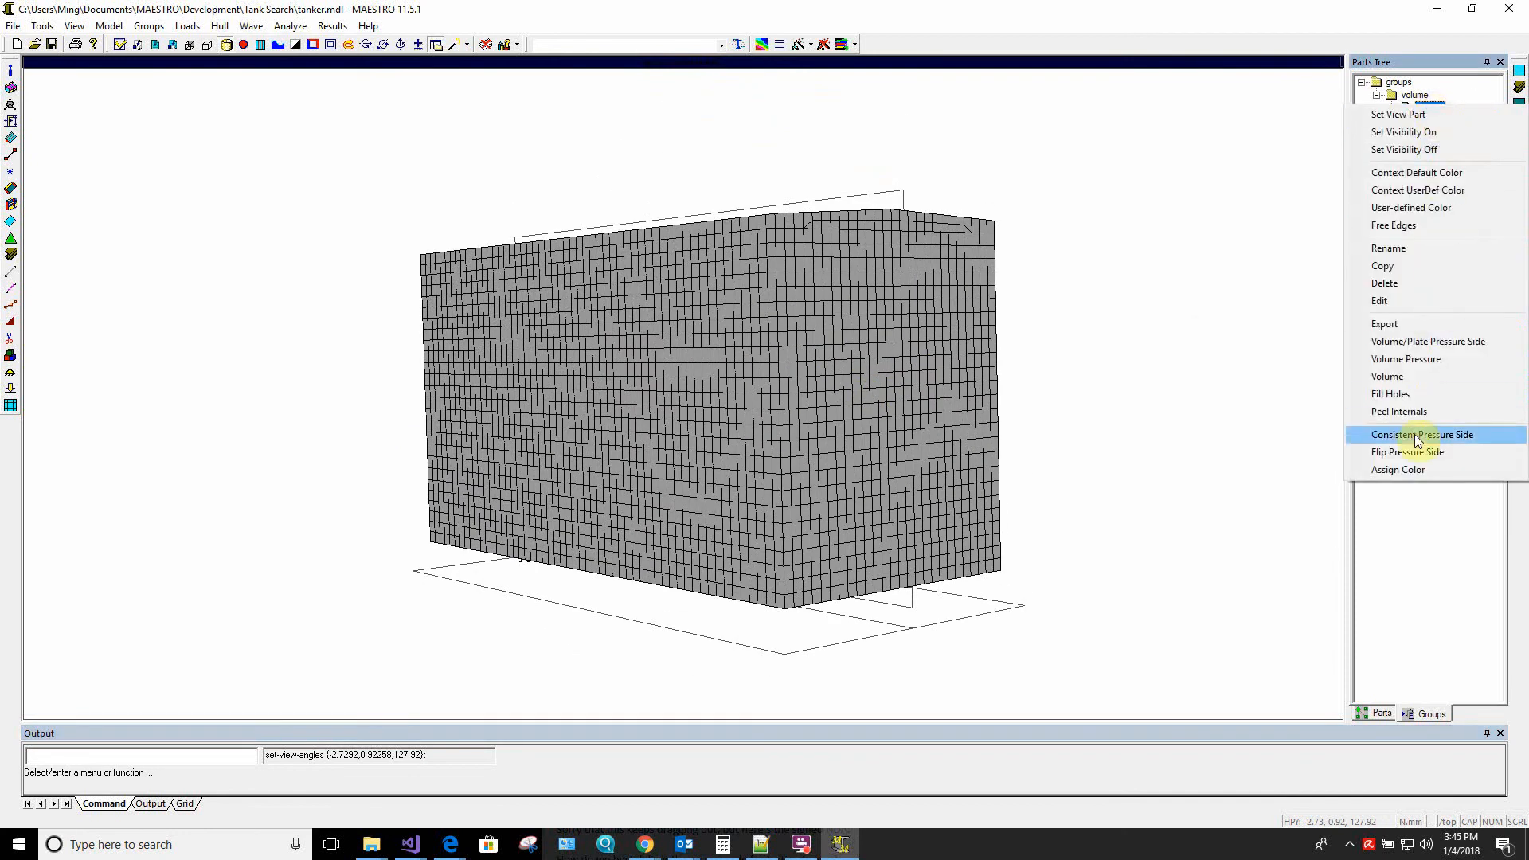
{"action": "left_click", "coordinate": [1403, 377]}
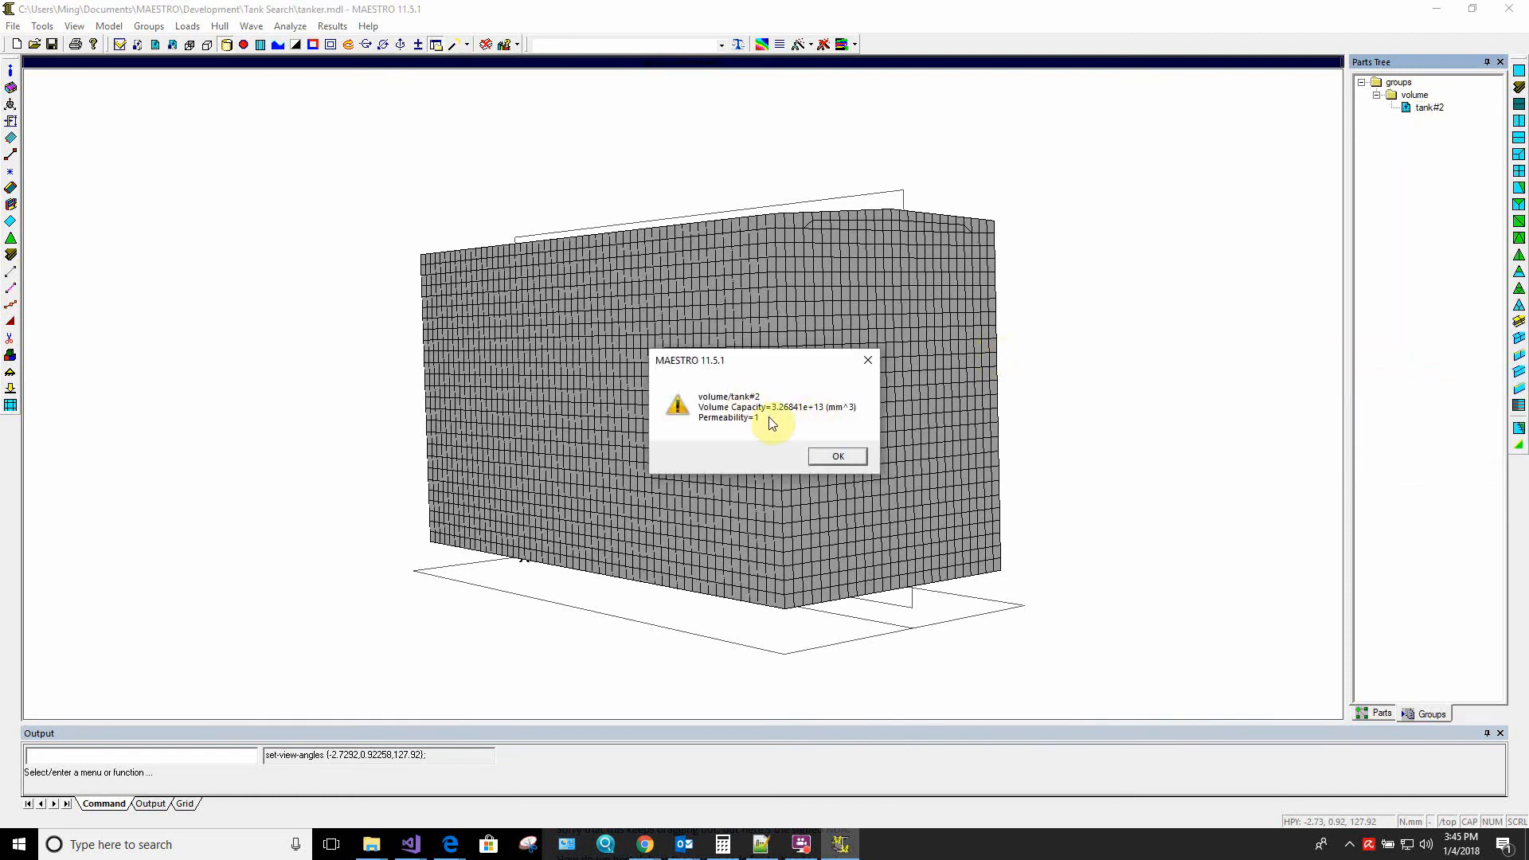
{"action": "left_click", "coordinate": [837, 457]}
{"action": "middle_click_drag", "start_coordinate": [566, 355], "coordinate": [590, 403]}
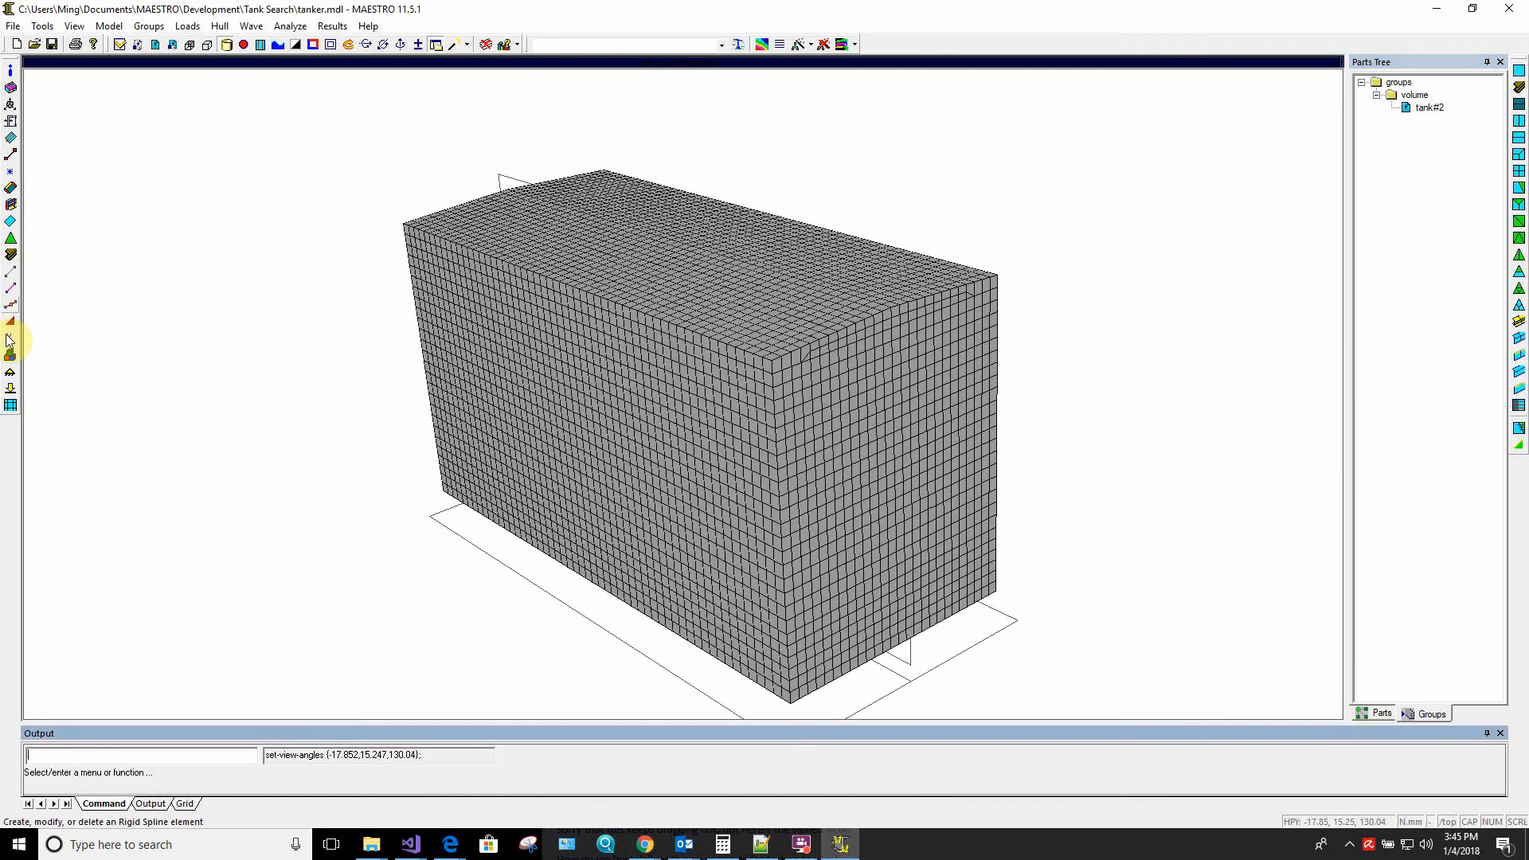
Create a new load case in the Loads dialog and add tank#2 to its volume masses
{"action": "left_click", "coordinate": [11, 390]}
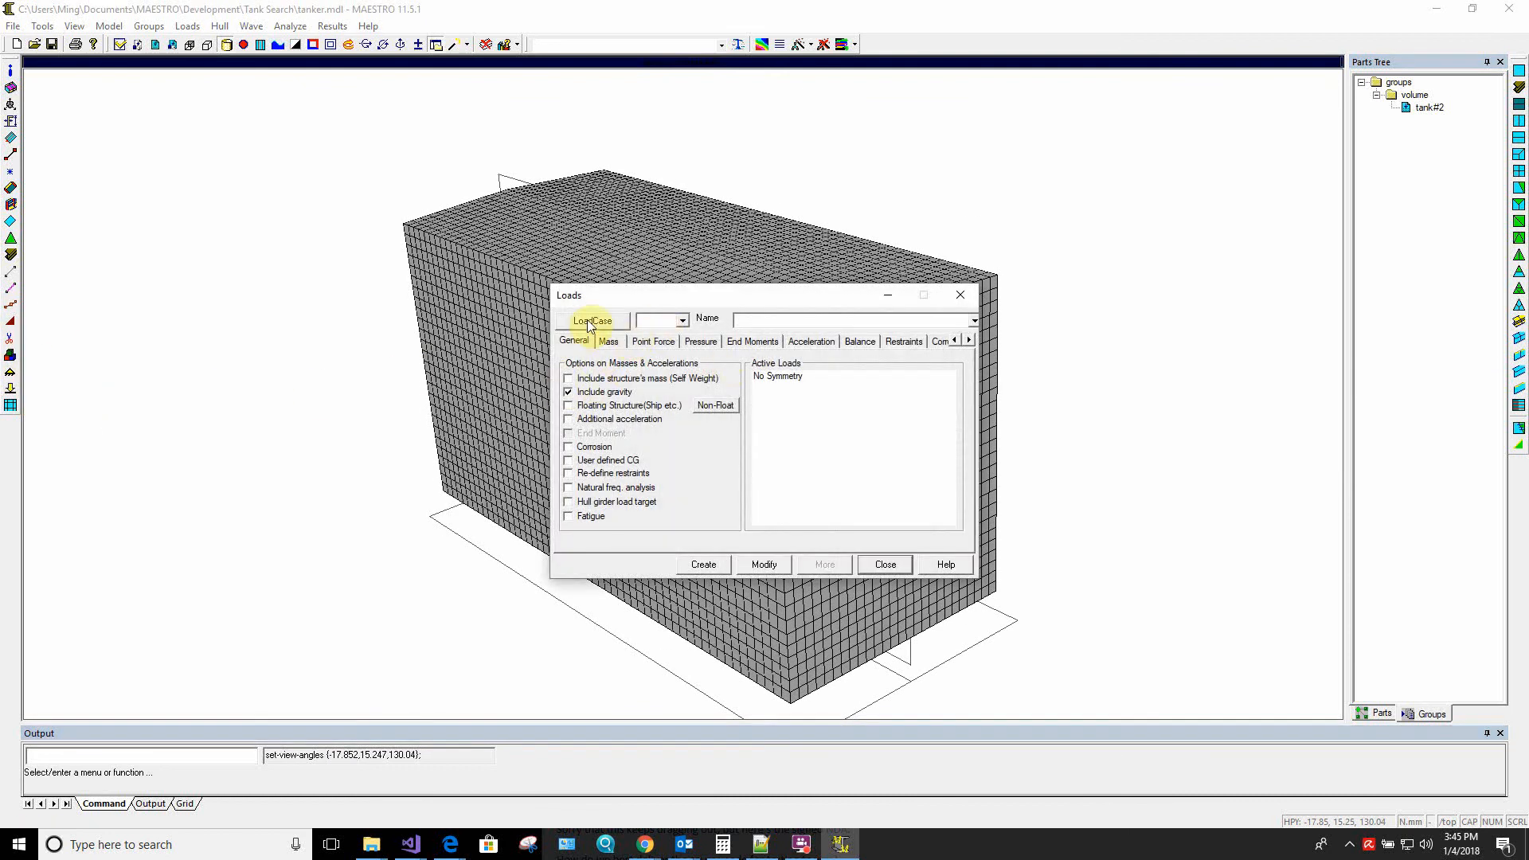
{"action": "left_click", "coordinate": [591, 321]}
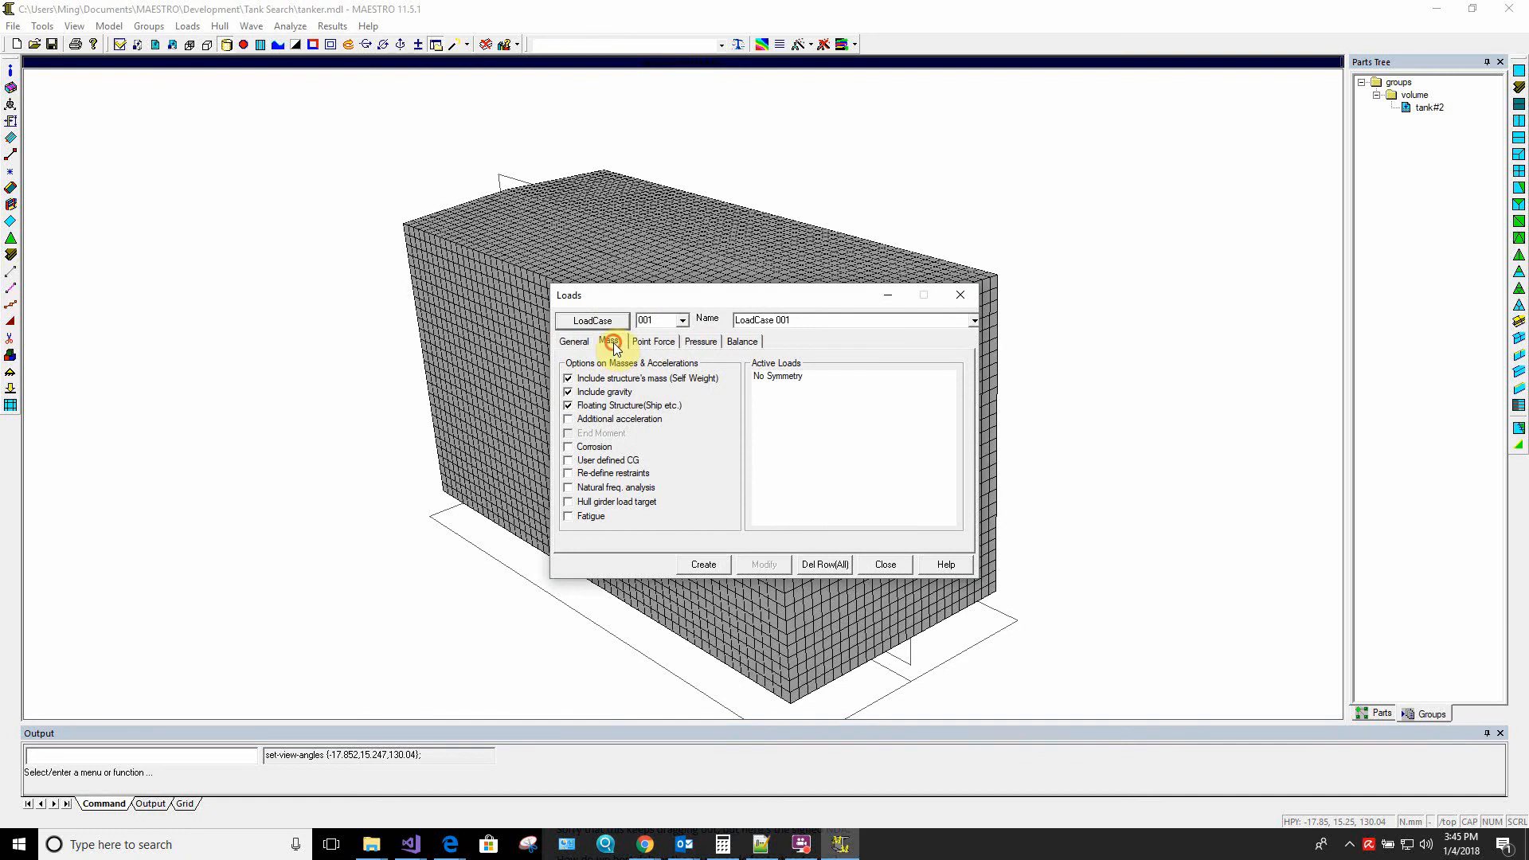
{"action": "left_click", "coordinate": [609, 341]}
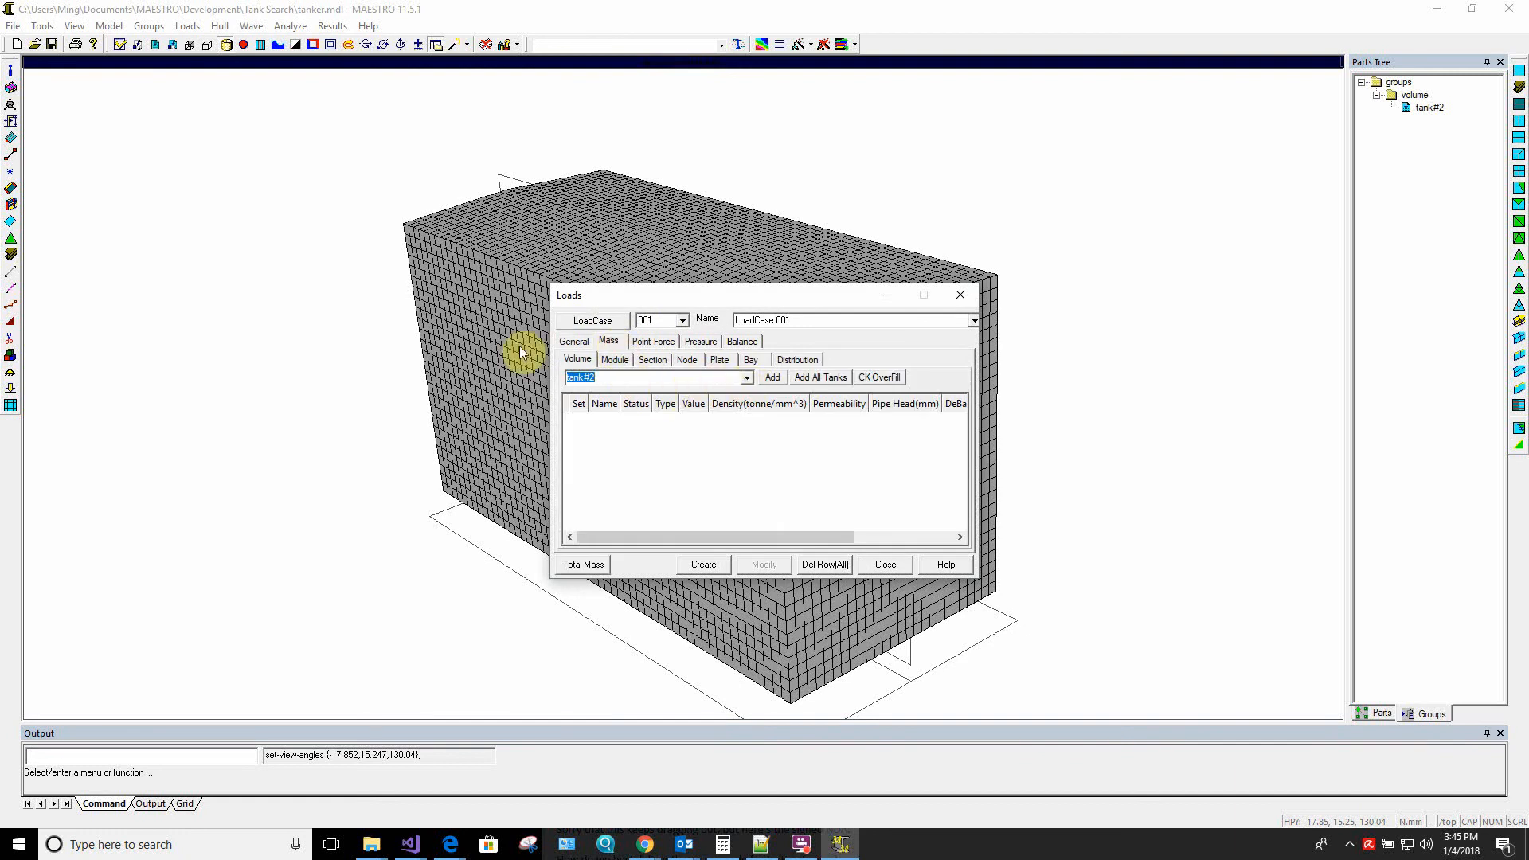
{"action": "left_click", "coordinate": [774, 379]}
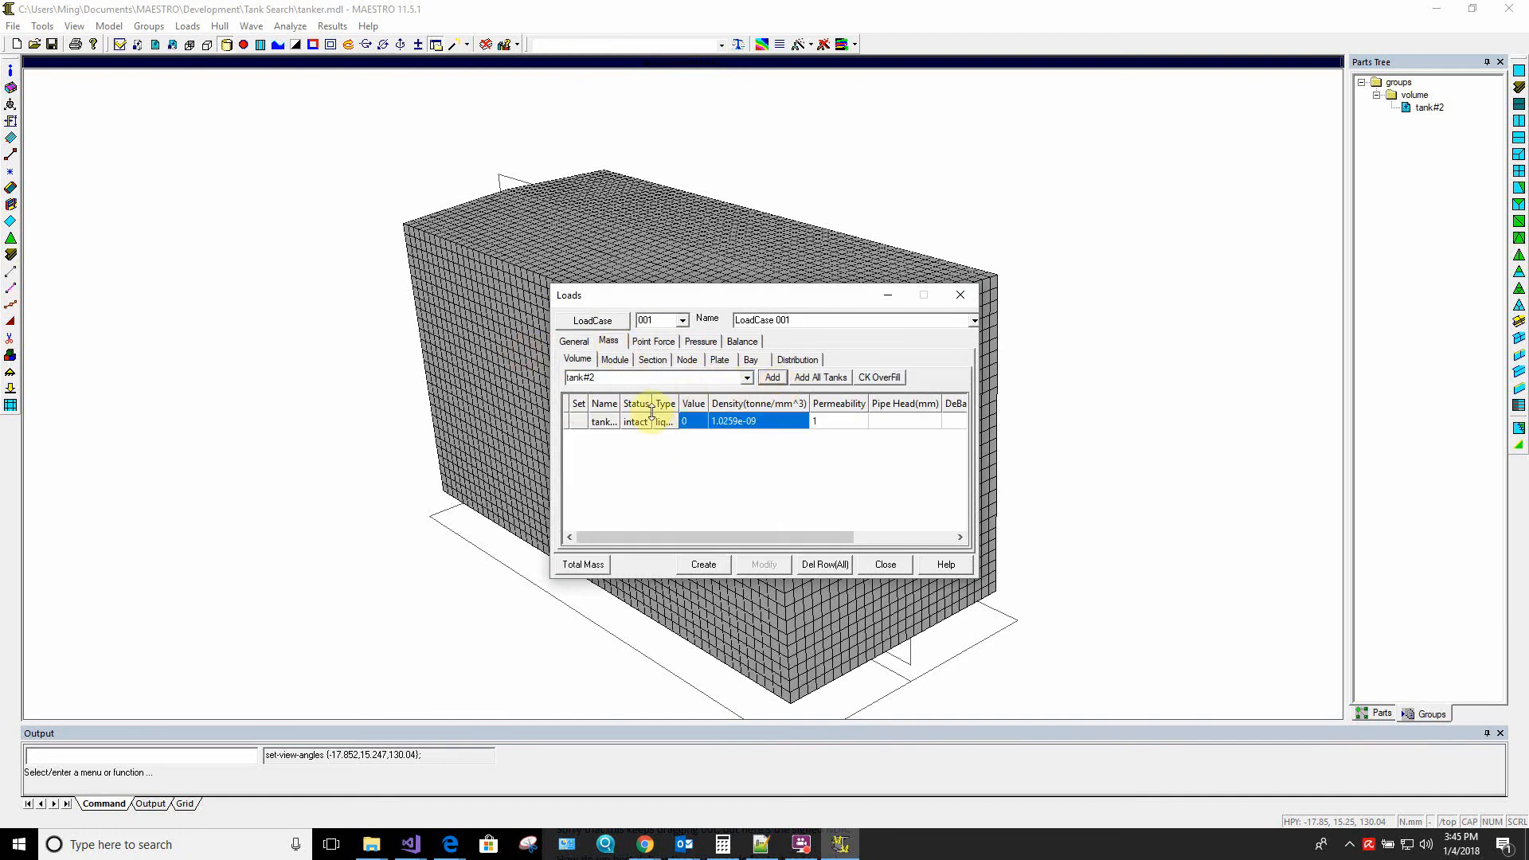
Set the tank#2 volume mass value to 100 and widen the Loads dialog and its columns to show the full entries
{"action": "mouse_move", "coordinate": [654, 404]}
{"action": "left_mouse_down"}
{"action": "mouse_move", "coordinate": [700, 405]}
{"action": "mouse_move", "coordinate": [664, 403]}
{"action": "left_mouse_up"}
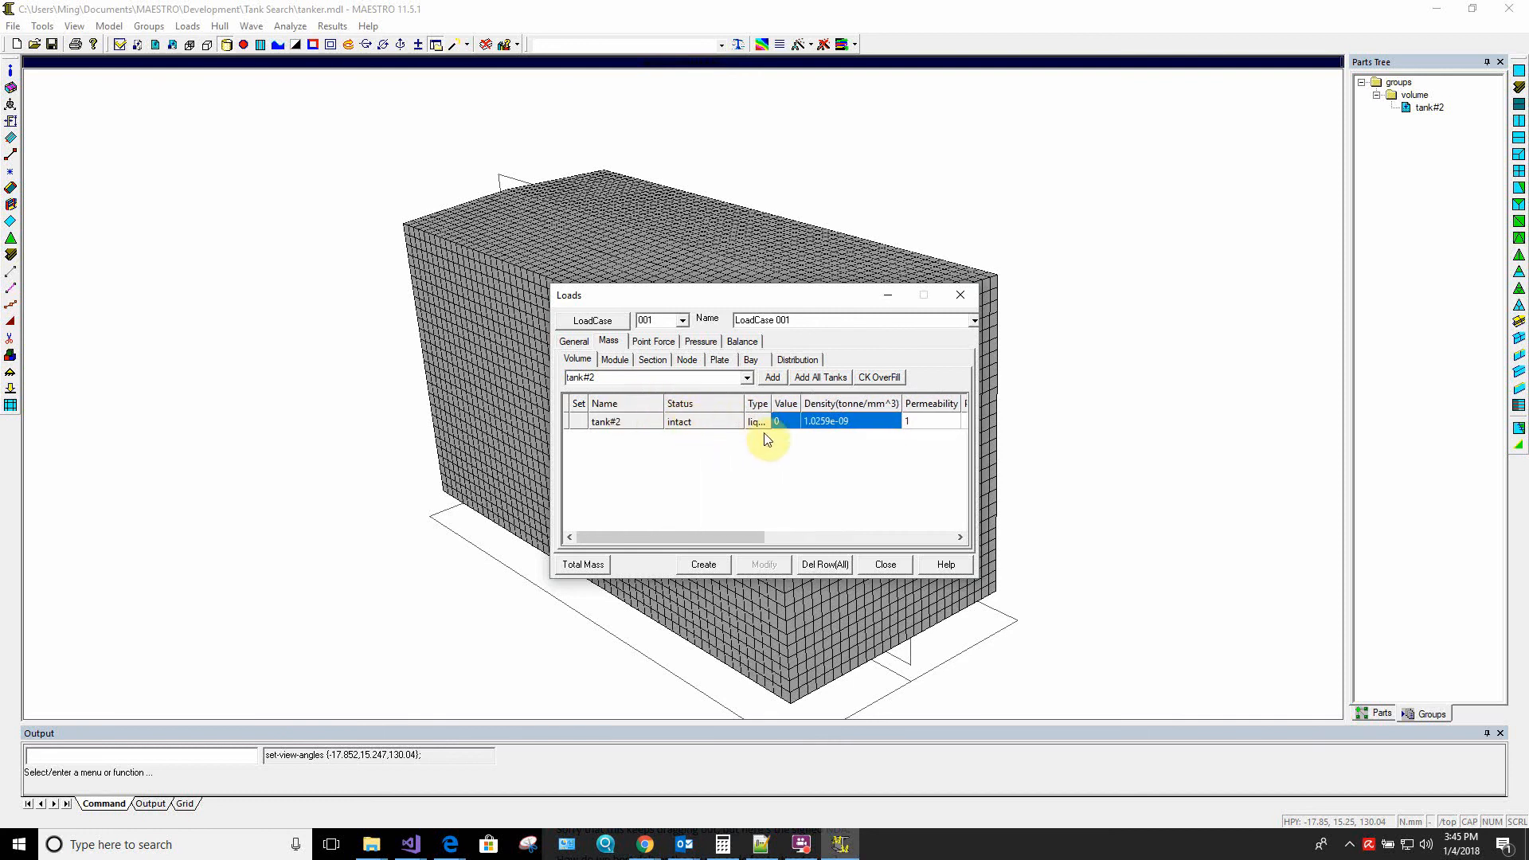
{"action": "left_click", "coordinate": [785, 423]}
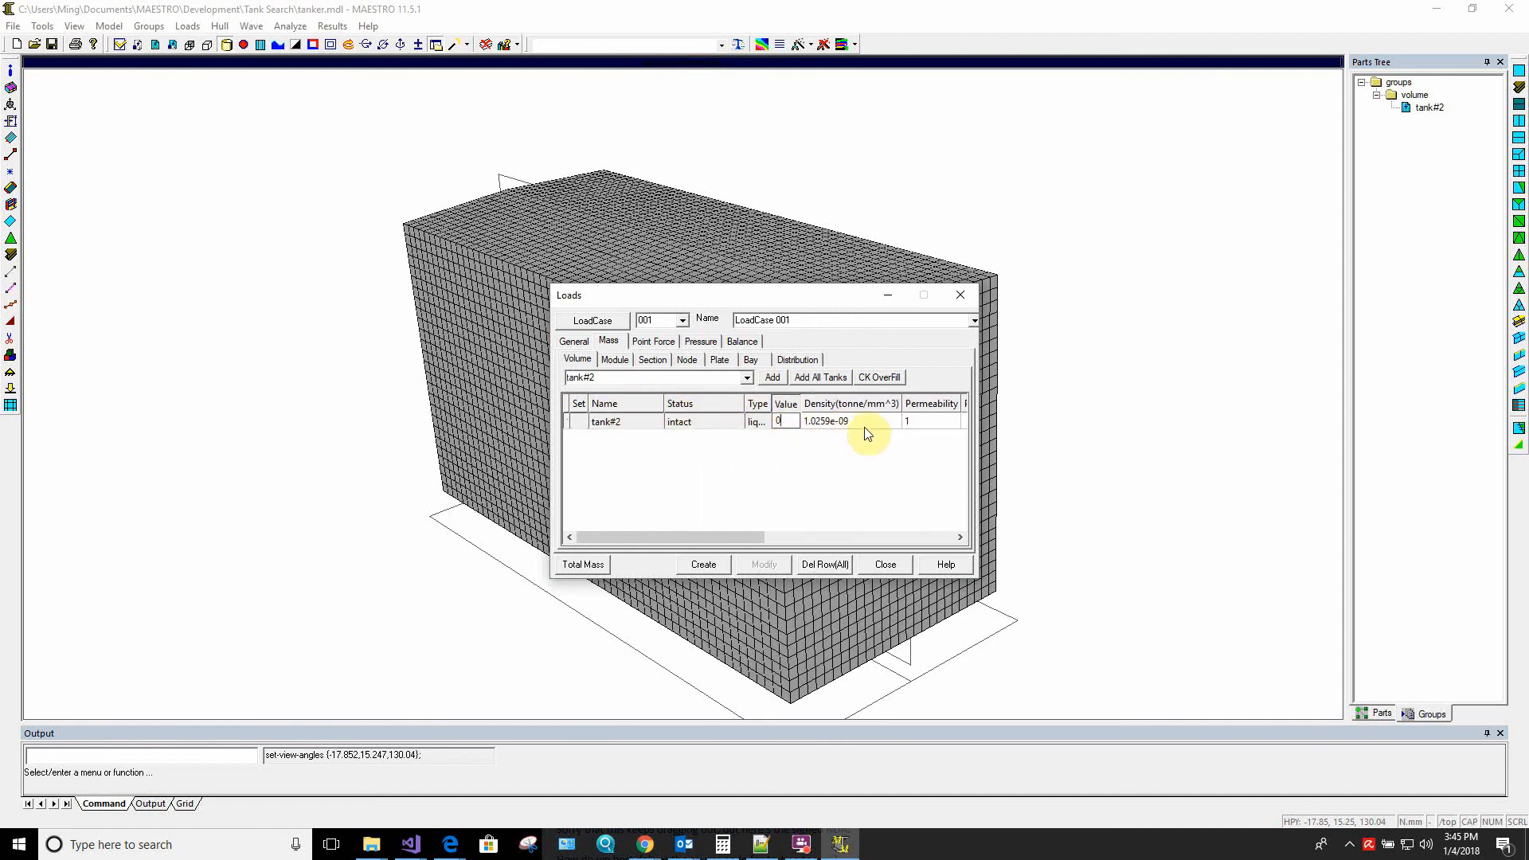
{"action": "left_click", "coordinate": [796, 422]}
{"action": "type", "text": "100"}
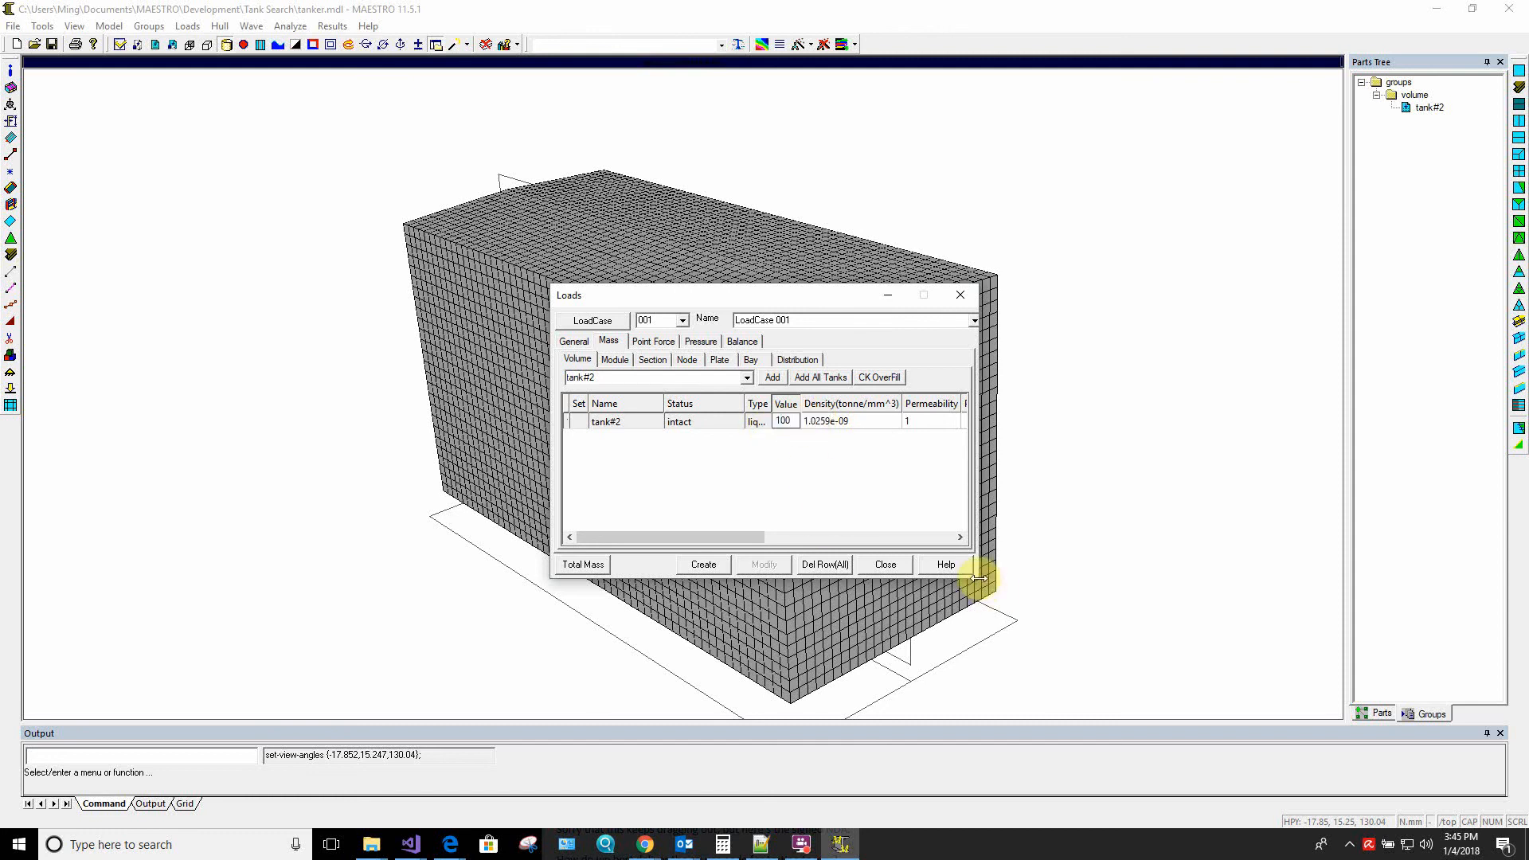
{"action": "left_click_drag", "start_coordinate": [974, 577], "coordinate": [1111, 597]}
{"action": "left_click_drag", "start_coordinate": [771, 403], "coordinate": [805, 403]}
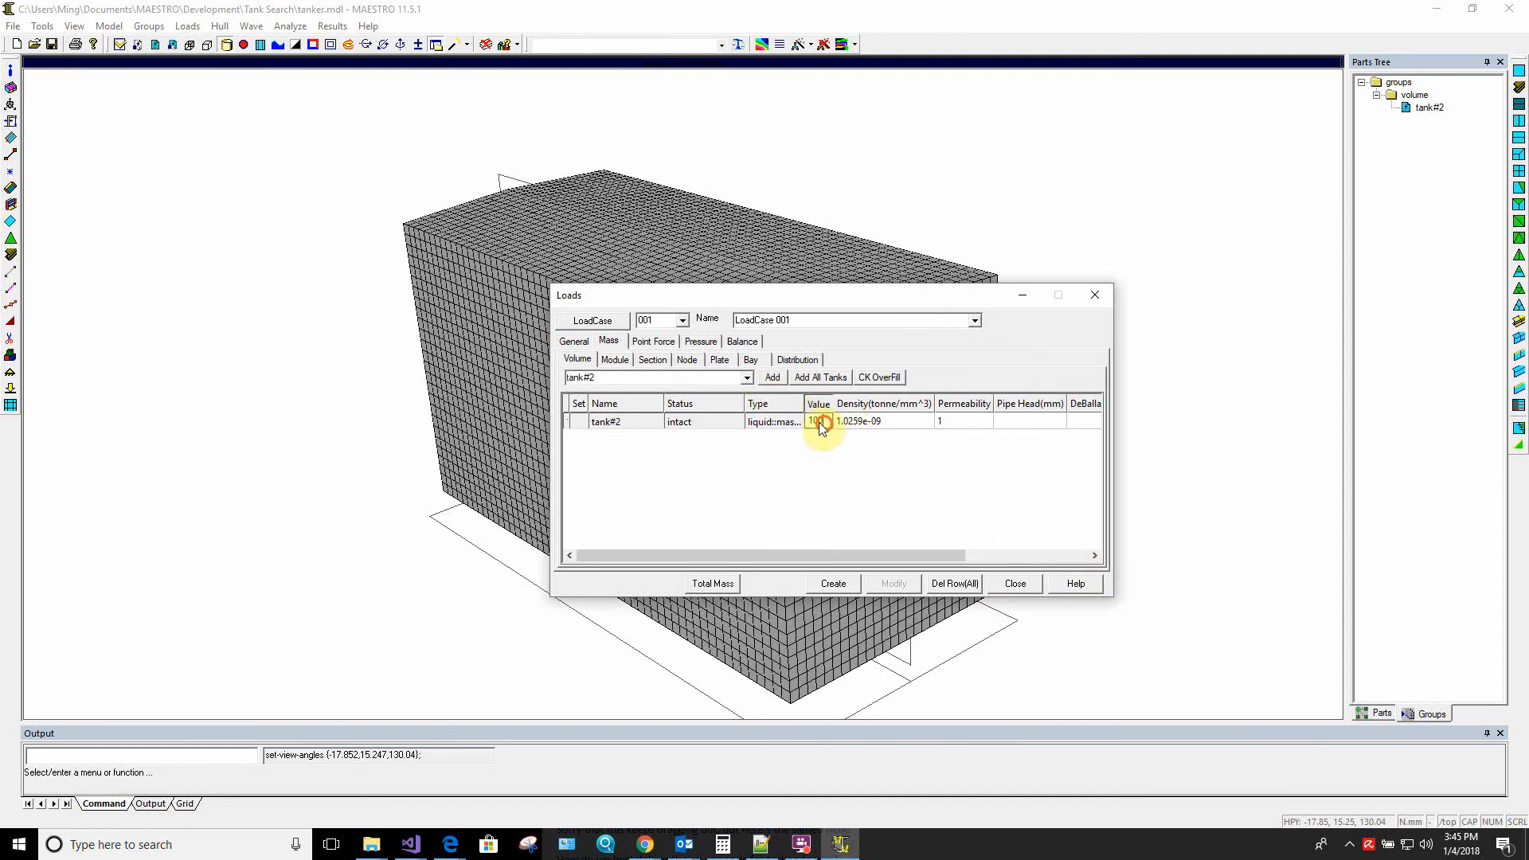
Set the tank#2 mass to type liquid::frac with value 50, create the load case and dismiss the message
{"action": "type", "text": "50"}
{"action": "key", "text": "Return"}
{"action": "left_click", "coordinate": [782, 423]}
{"action": "left_click", "coordinate": [779, 423]}
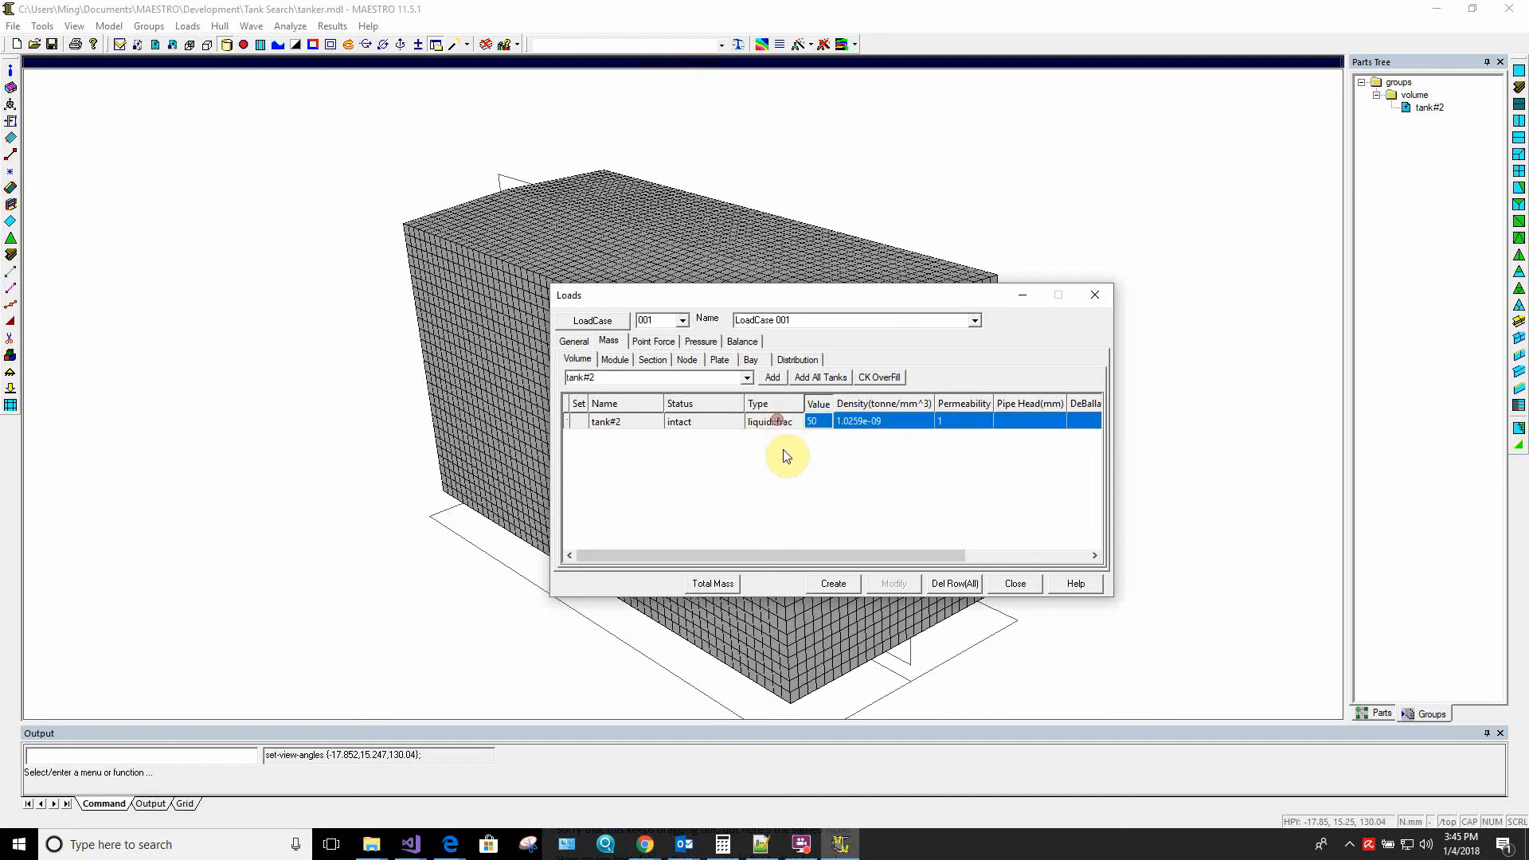
{"action": "left_click", "coordinate": [819, 421]}
{"action": "left_click_drag", "start_coordinate": [805, 404], "coordinate": [818, 405]}
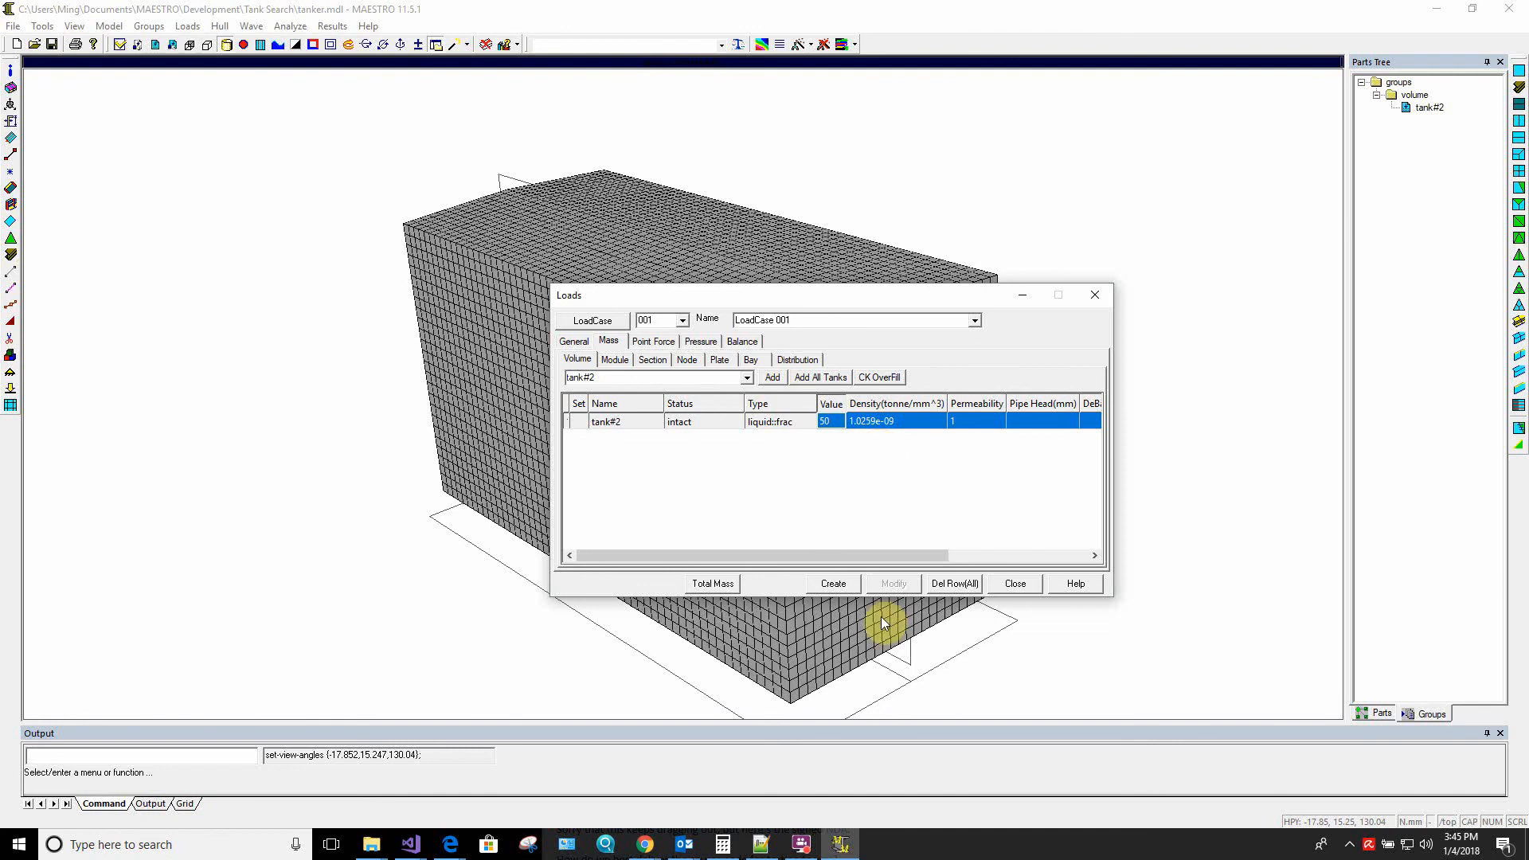
{"action": "left_click", "coordinate": [834, 584]}
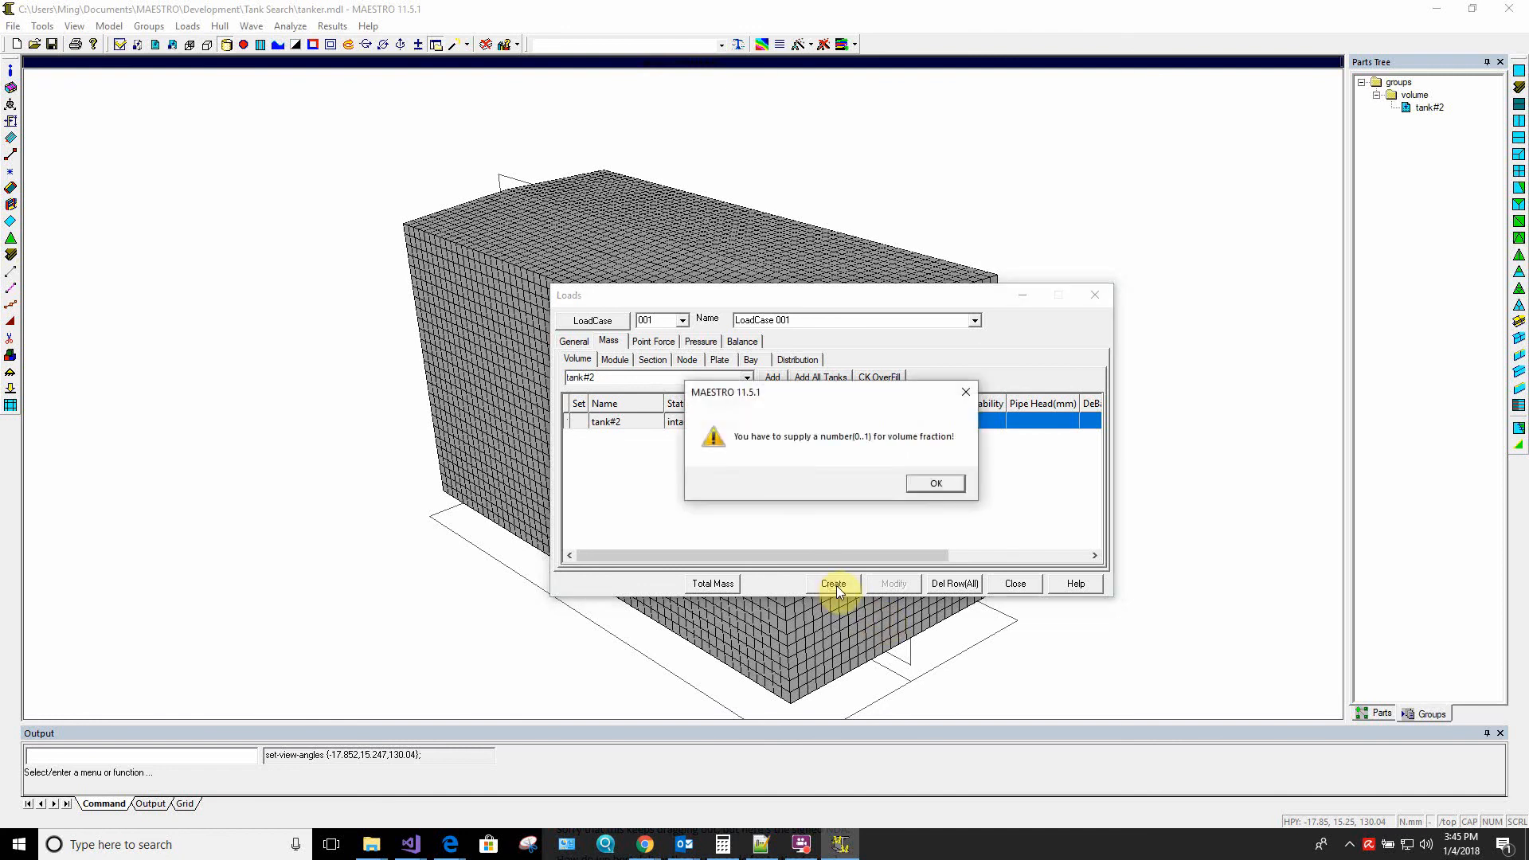
{"action": "left_click", "coordinate": [940, 481]}
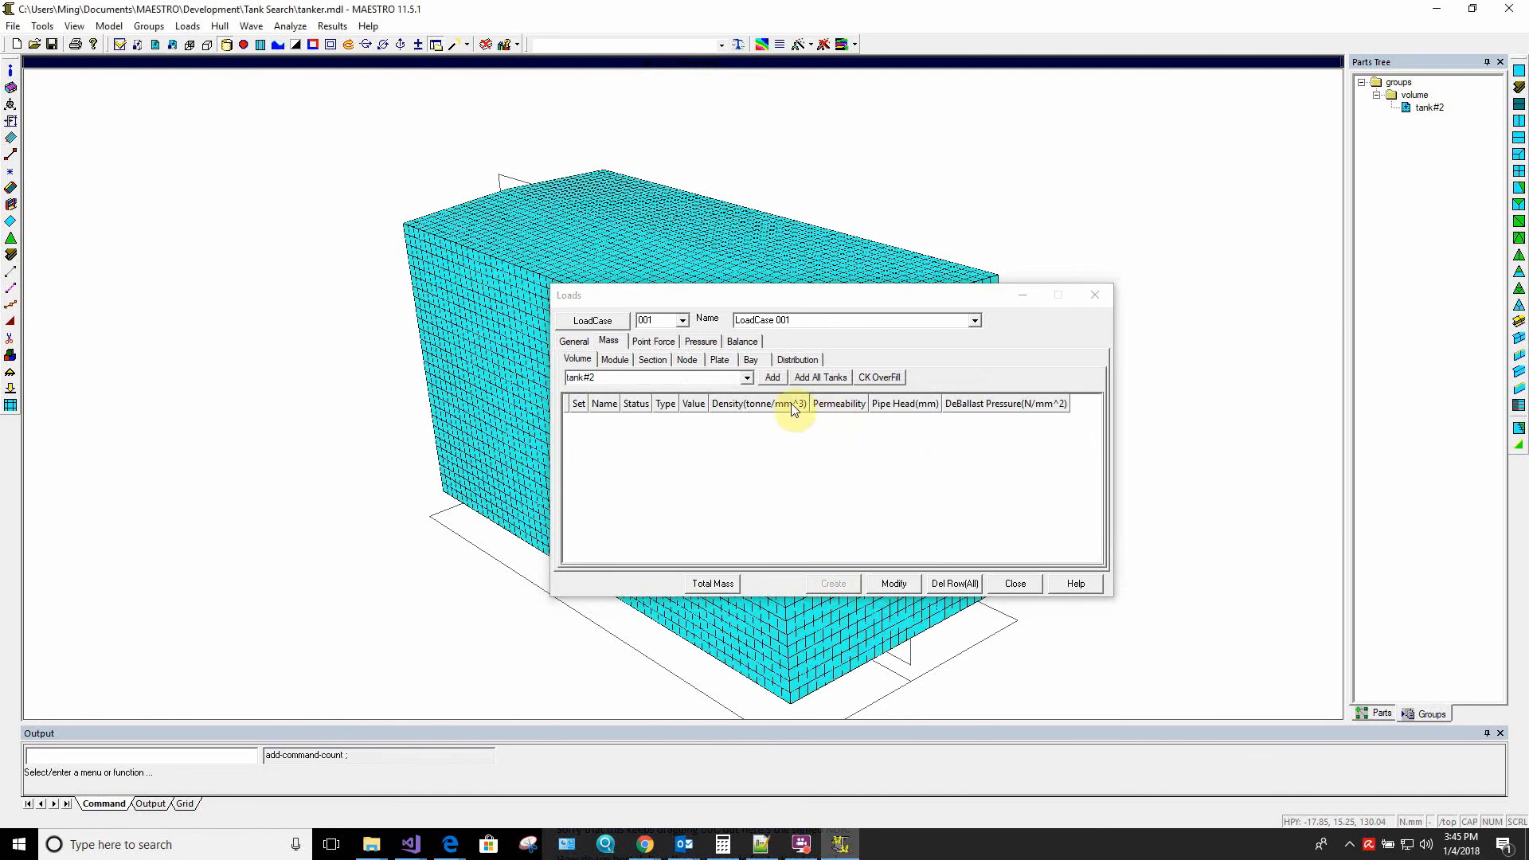
Add tank#2 to the volume masses again as liquid::frac with value 1 and apply the change to the load case
{"action": "left_click", "coordinate": [765, 378]}
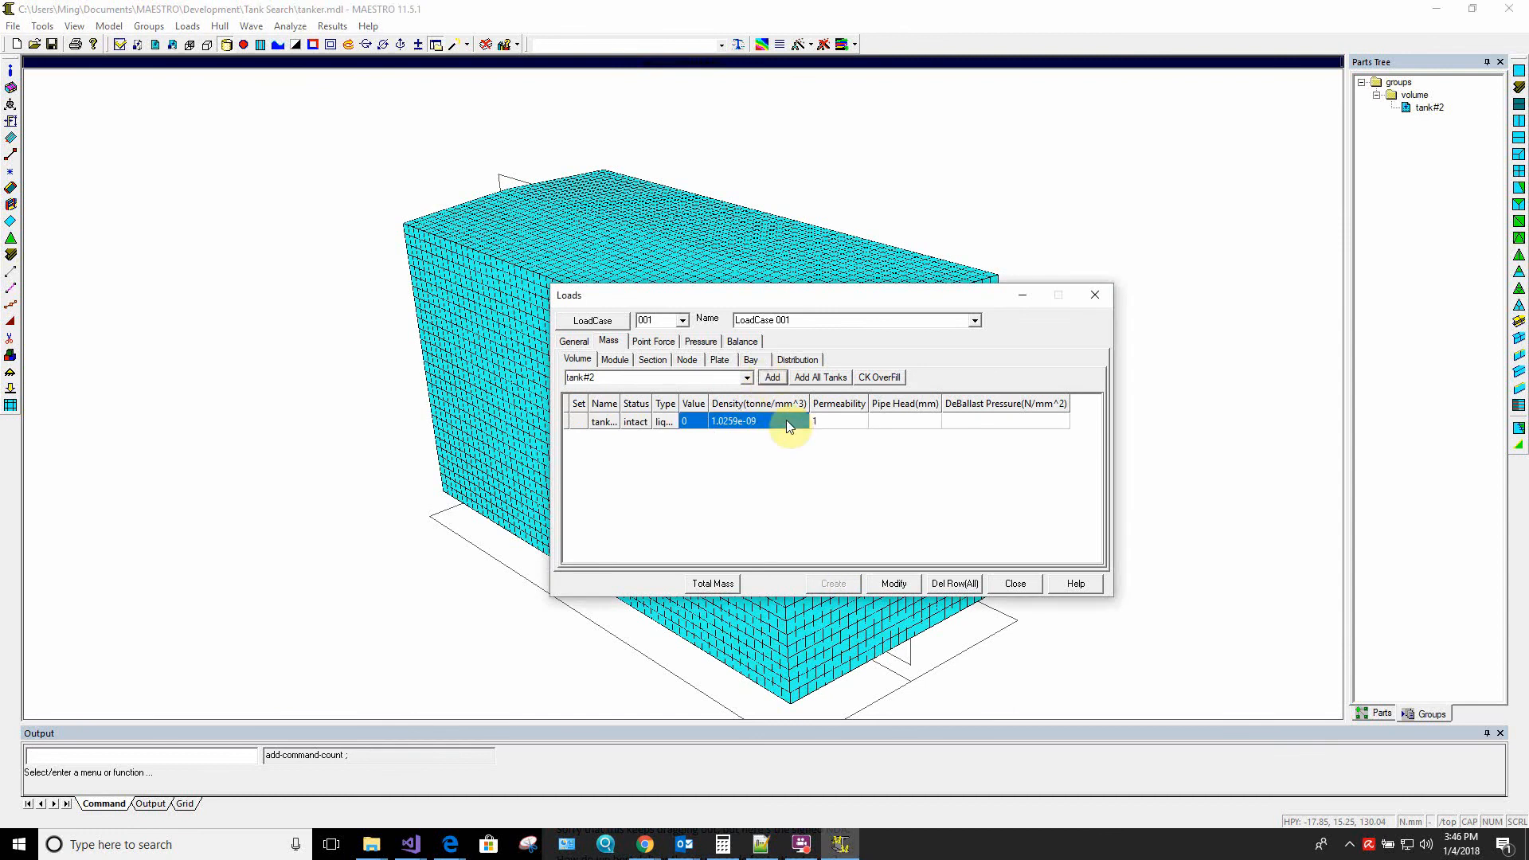
{"action": "left_click", "coordinate": [690, 419]}
{"action": "type", "text": "1"}
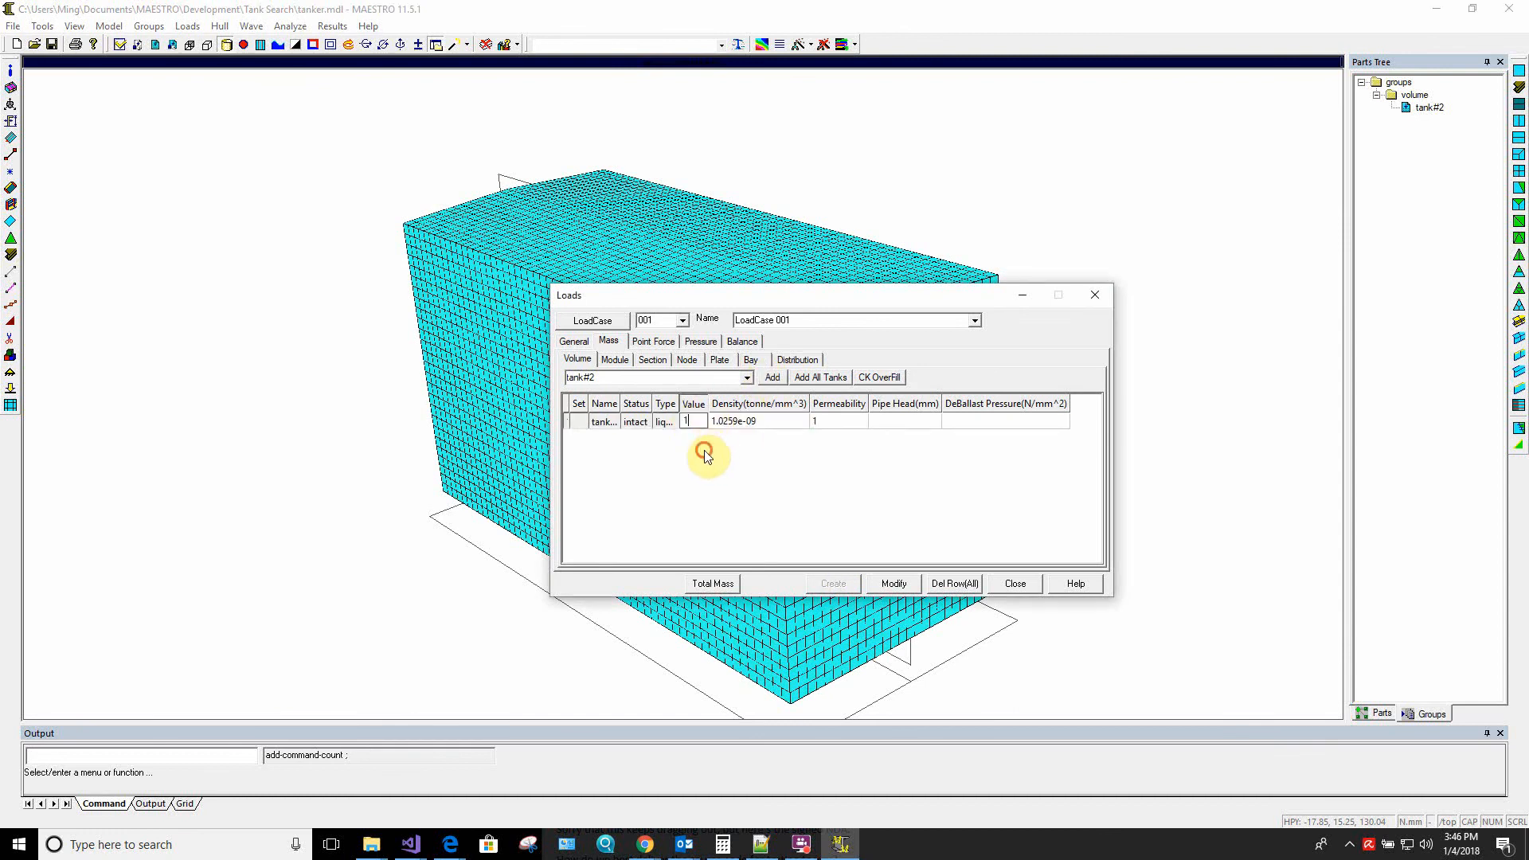
{"action": "left_click_drag", "start_coordinate": [675, 404], "coordinate": [744, 403]}
{"action": "left_click", "coordinate": [723, 423]}
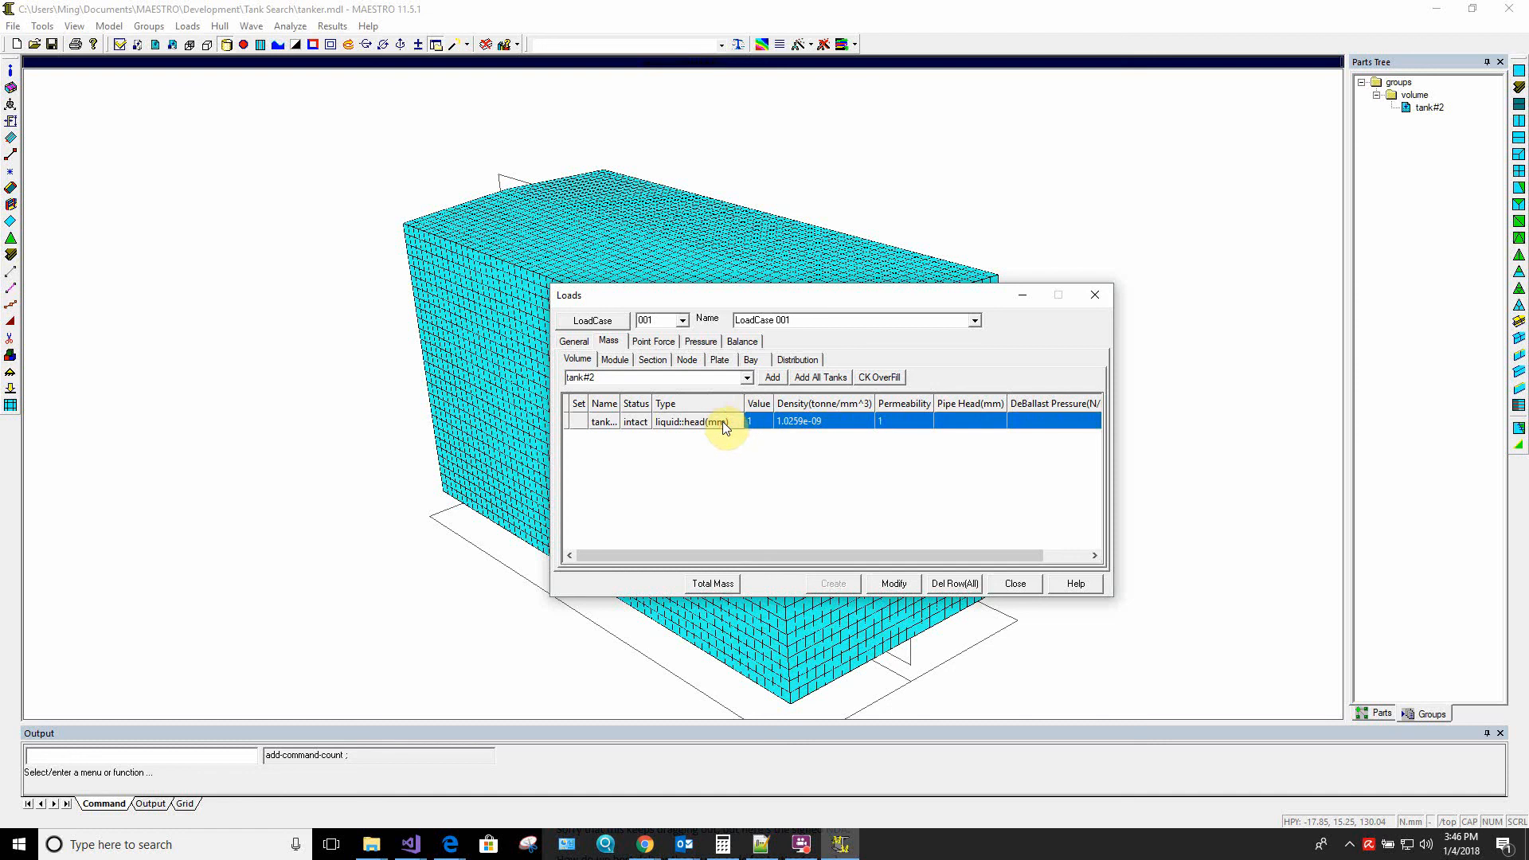
{"action": "left_click", "coordinate": [723, 423]}
{"action": "left_click", "coordinate": [887, 584]}
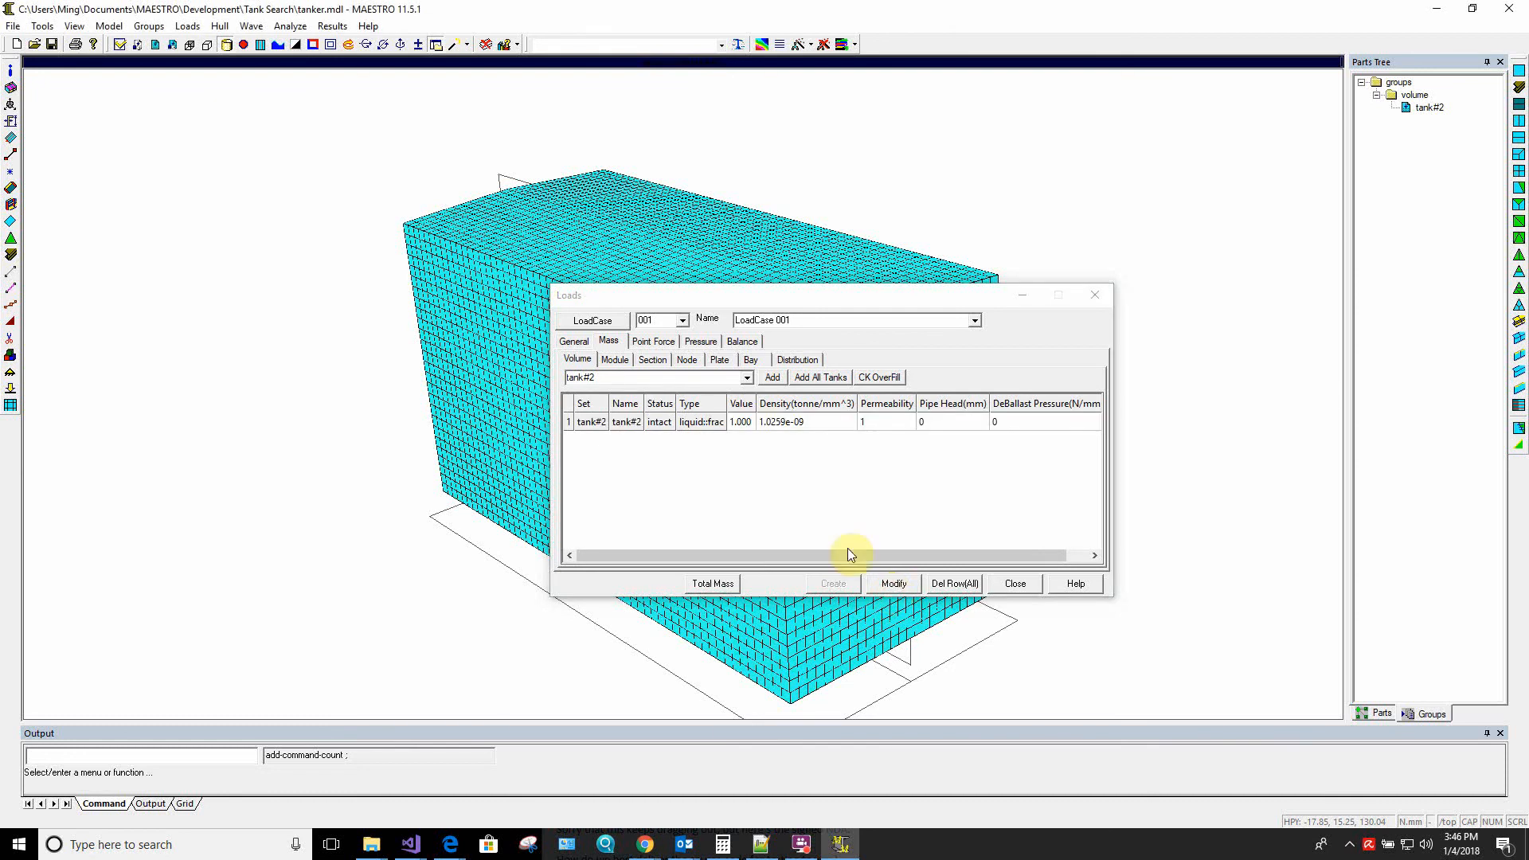
Check the calculated volume properties of the tank#2 mass, then dismiss the message and close the Loads dialog
{"action": "left_click", "coordinate": [737, 423]}
{"action": "left_click", "coordinate": [709, 423]}
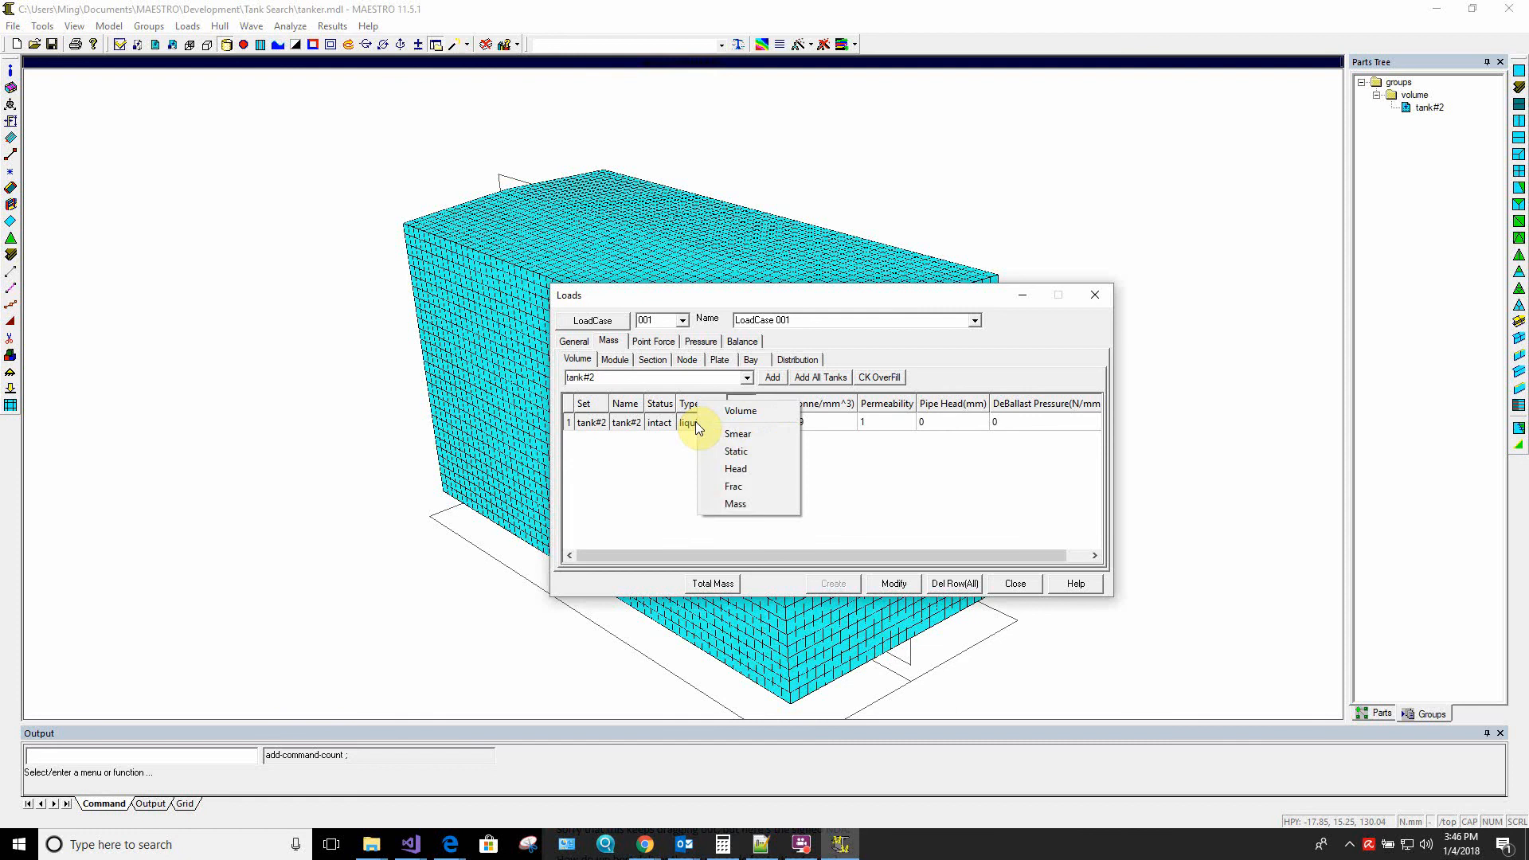
{"action": "left_click", "coordinate": [745, 412]}
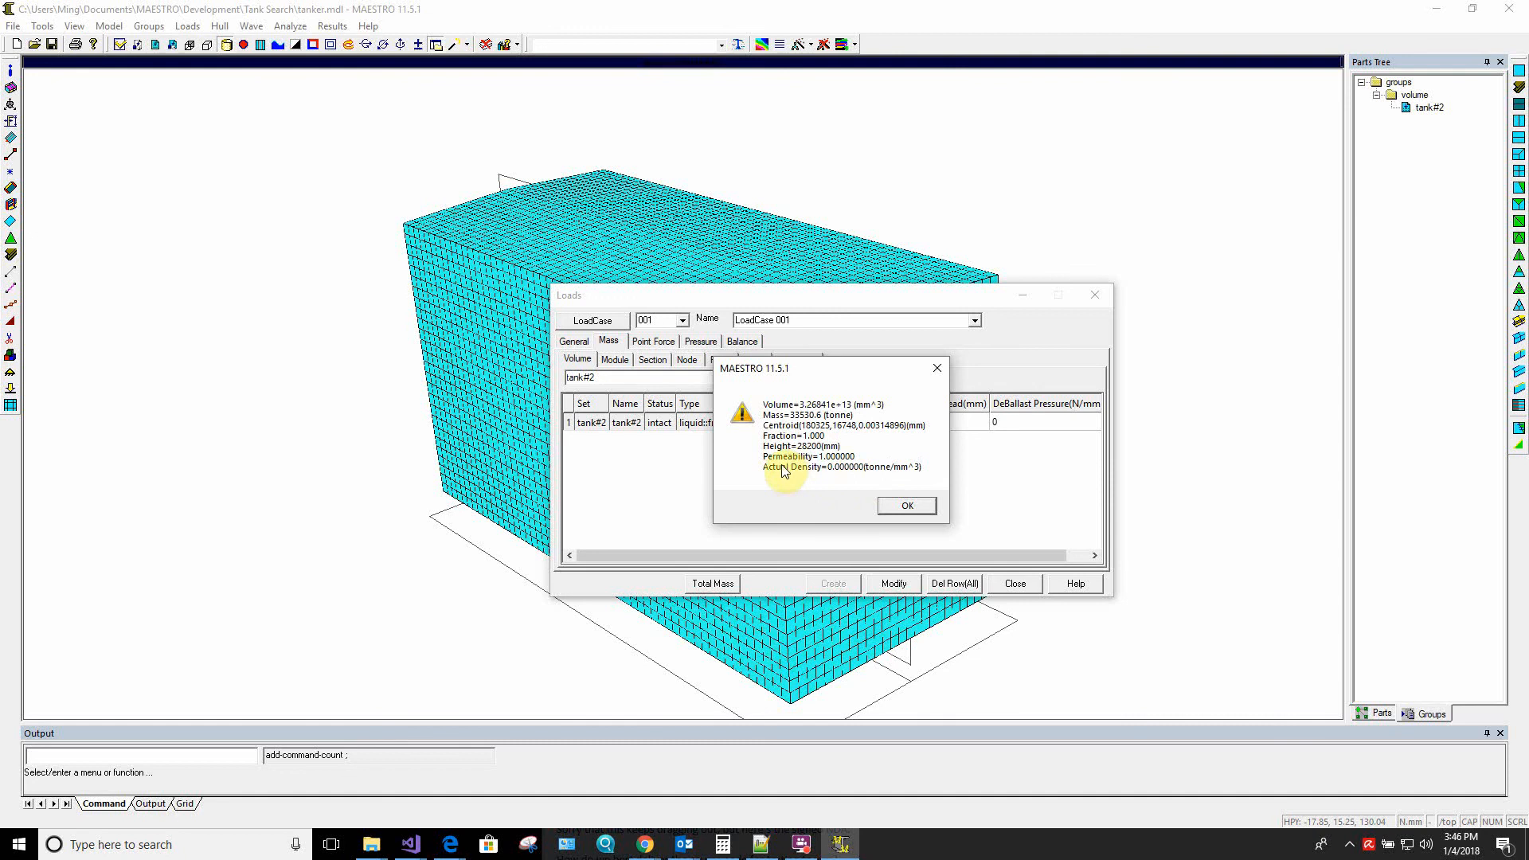
{"action": "left_click", "coordinate": [907, 505]}
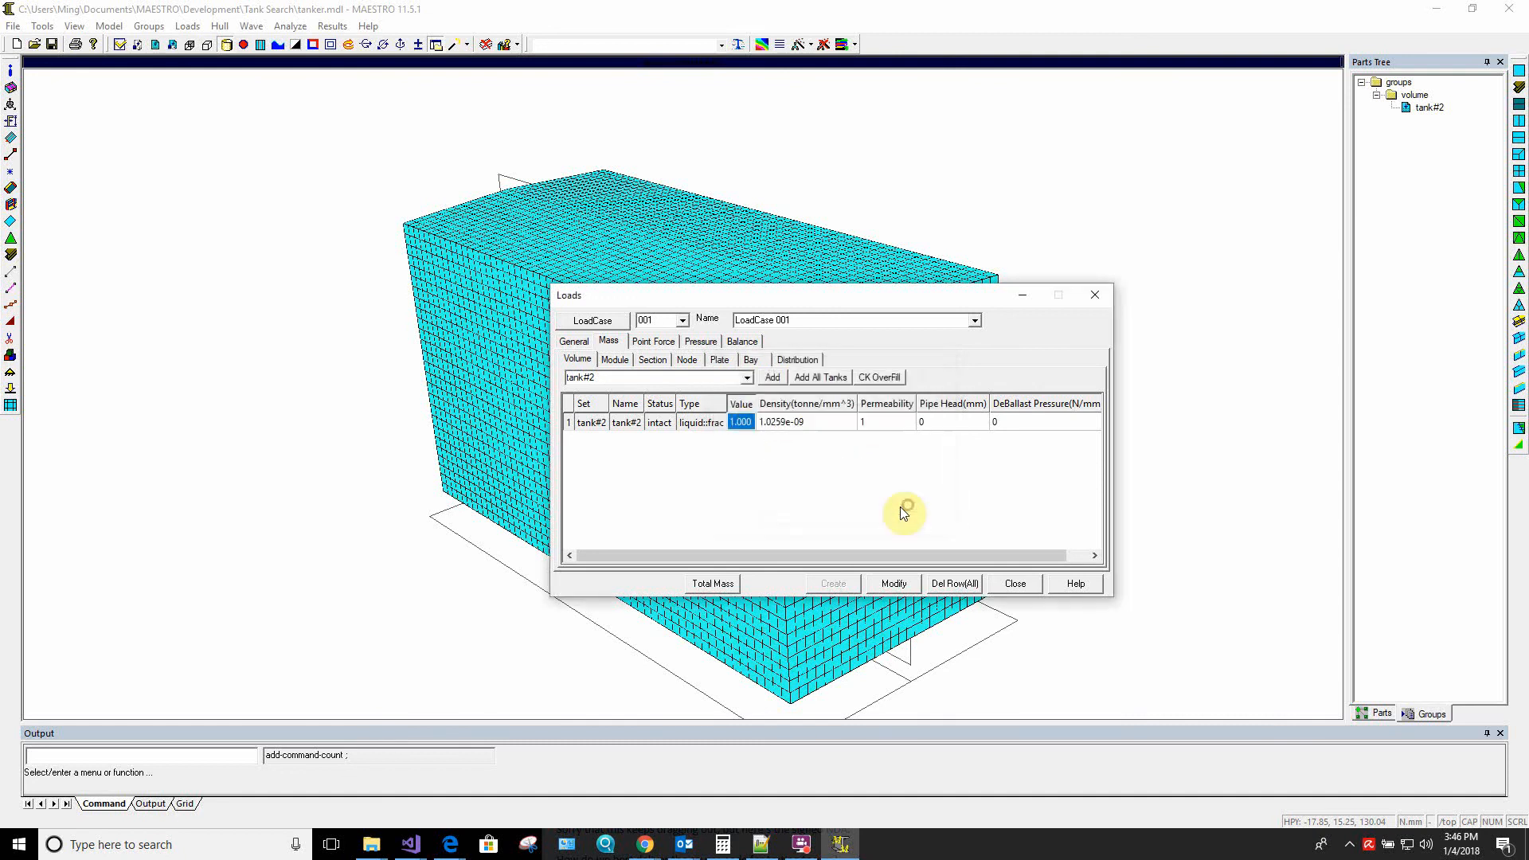
{"action": "left_click", "coordinate": [1016, 584]}
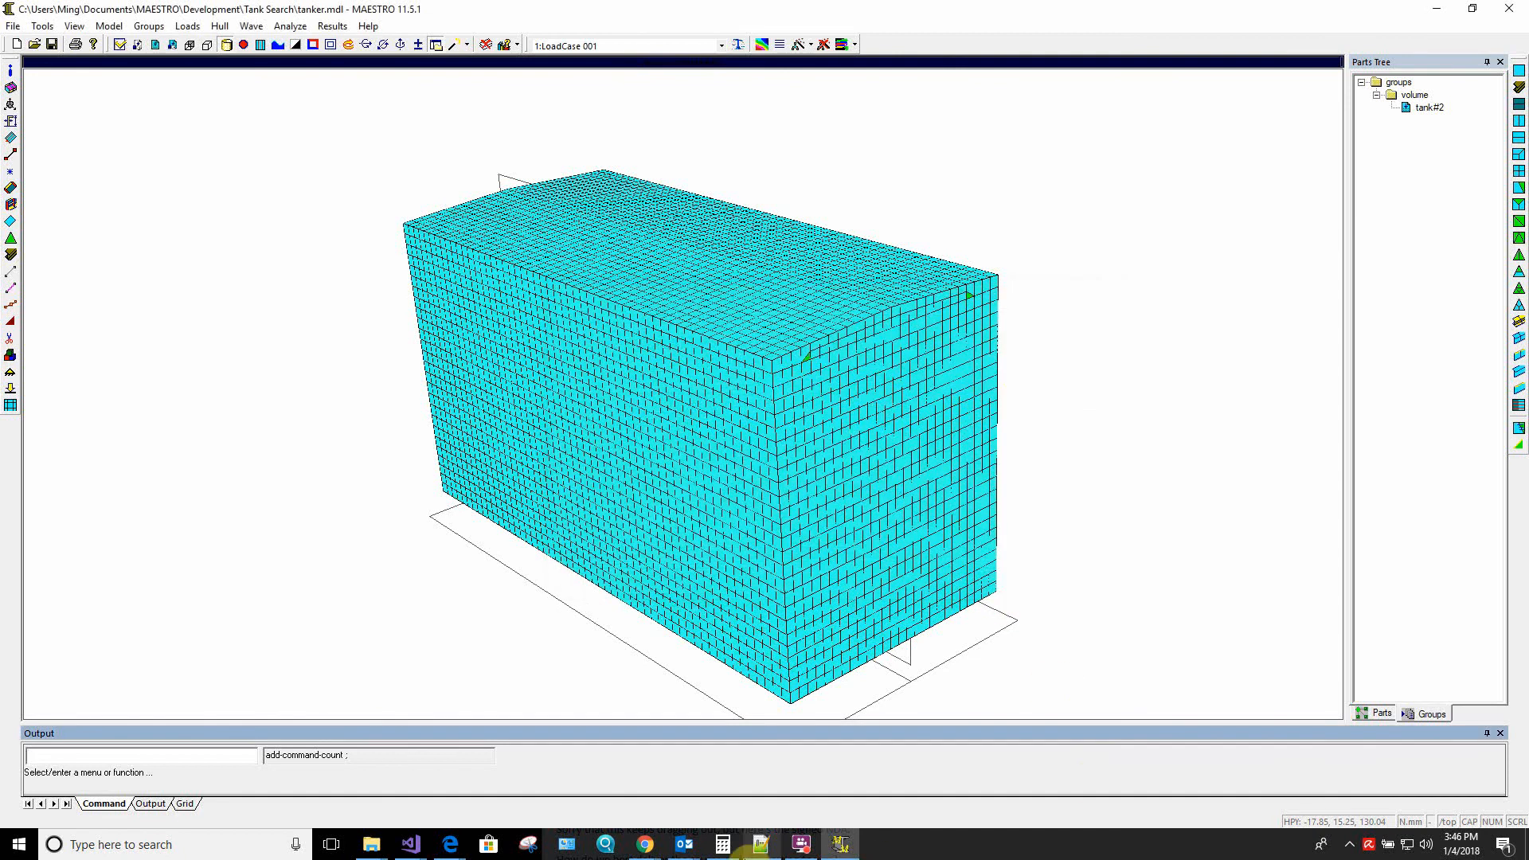
{"action": "mouse_move", "coordinate": [805, 849]}
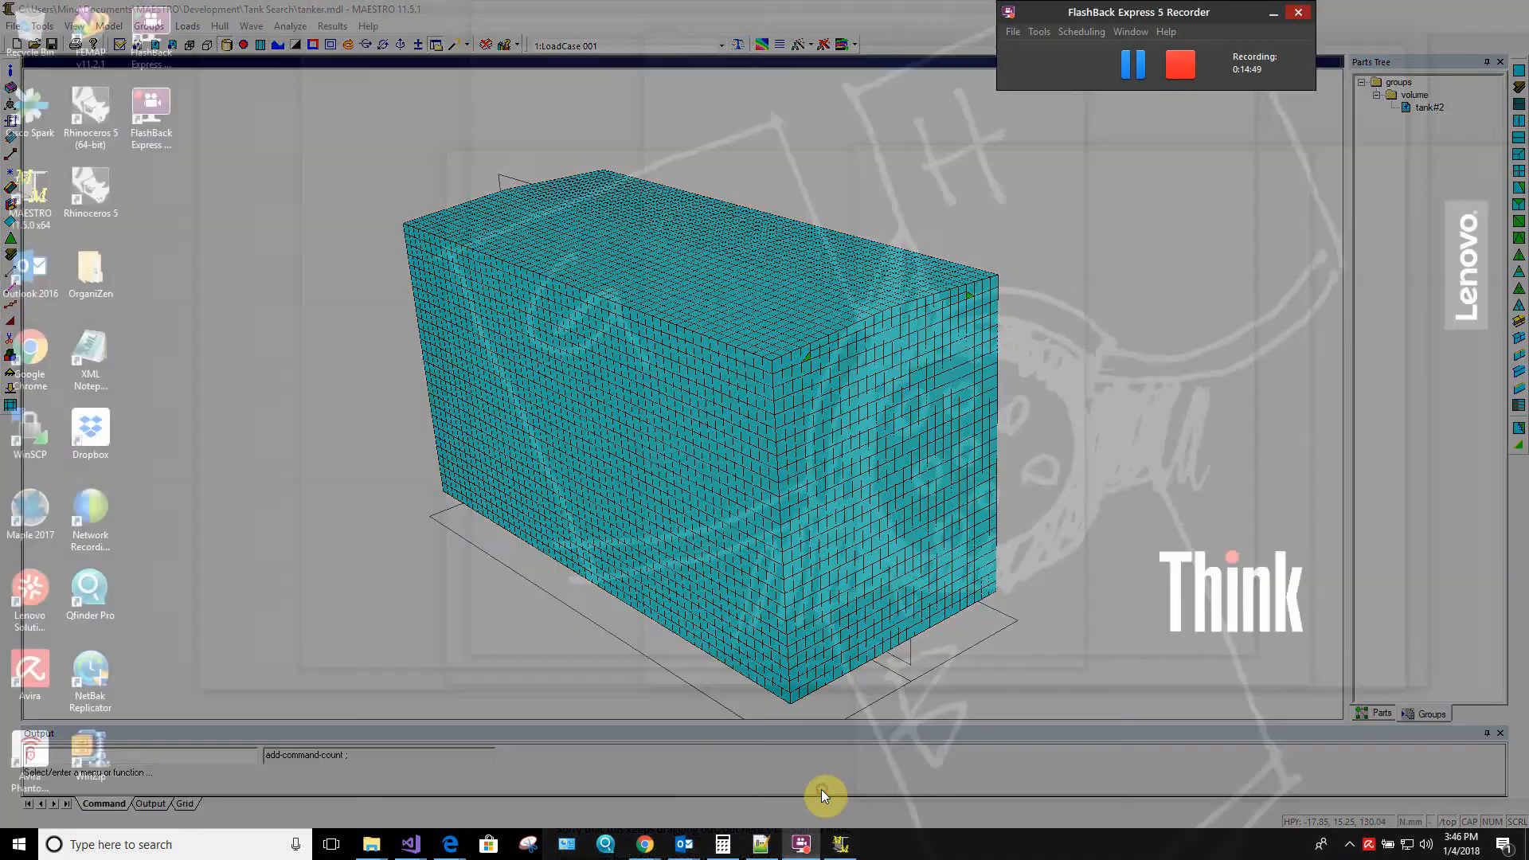
{"action": "left_click", "coordinate": [820, 790]}
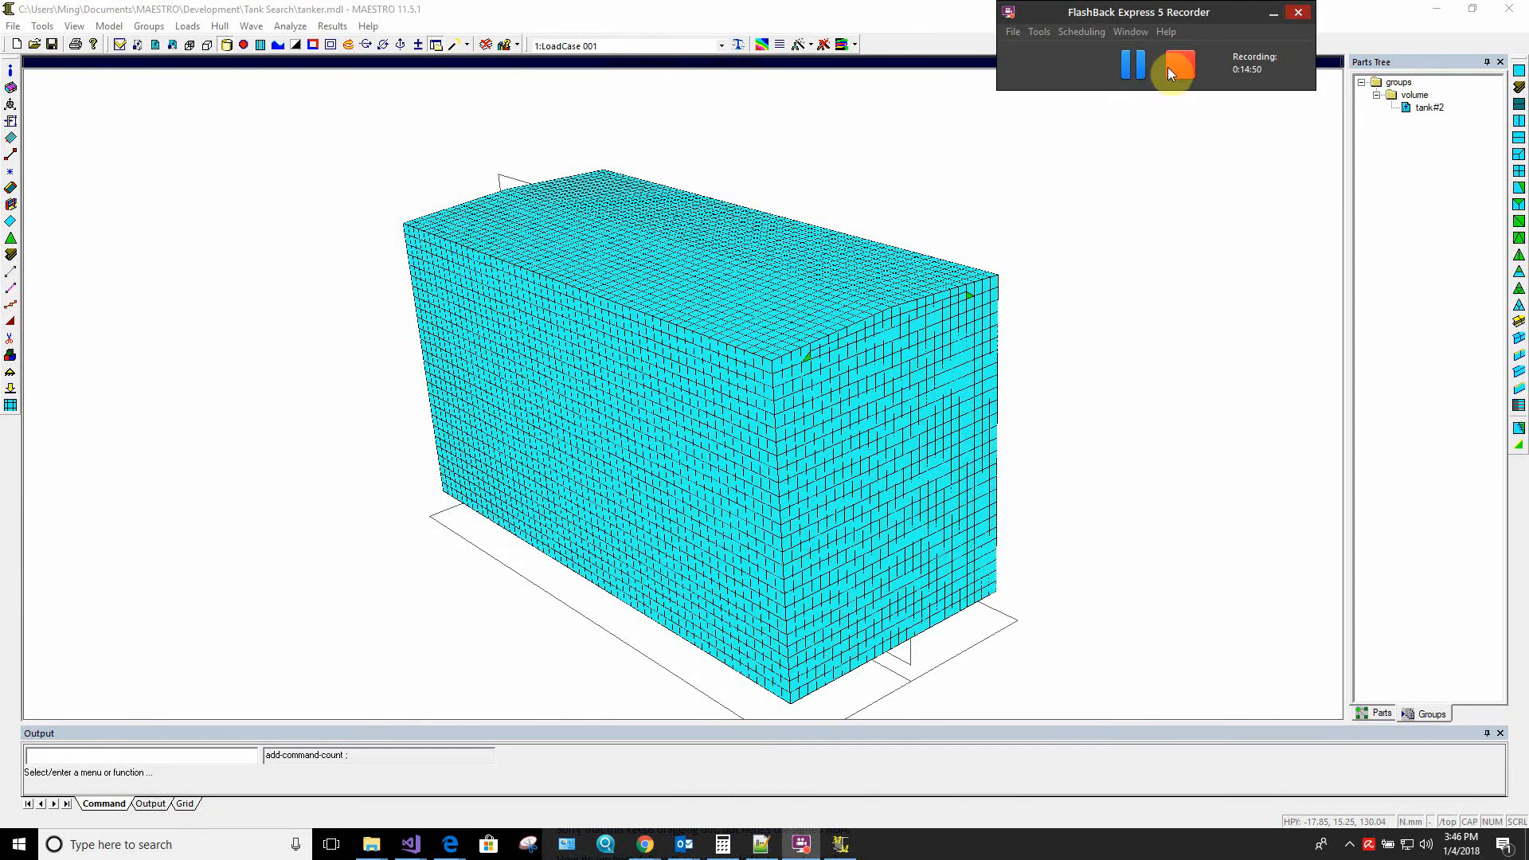